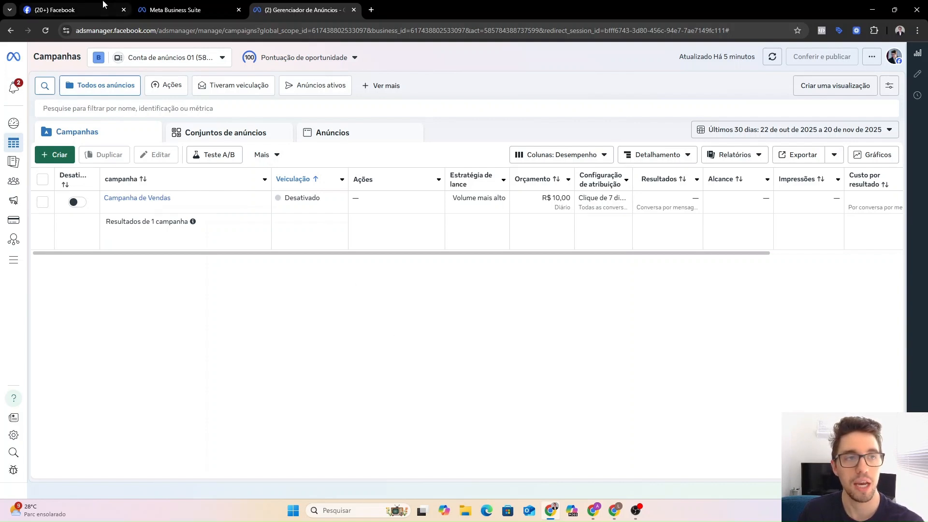
# Discard a stray new tab and dismiss the Pontuação de oportunidade panel in Ads Manager.
pyautogui.click(371, 11)
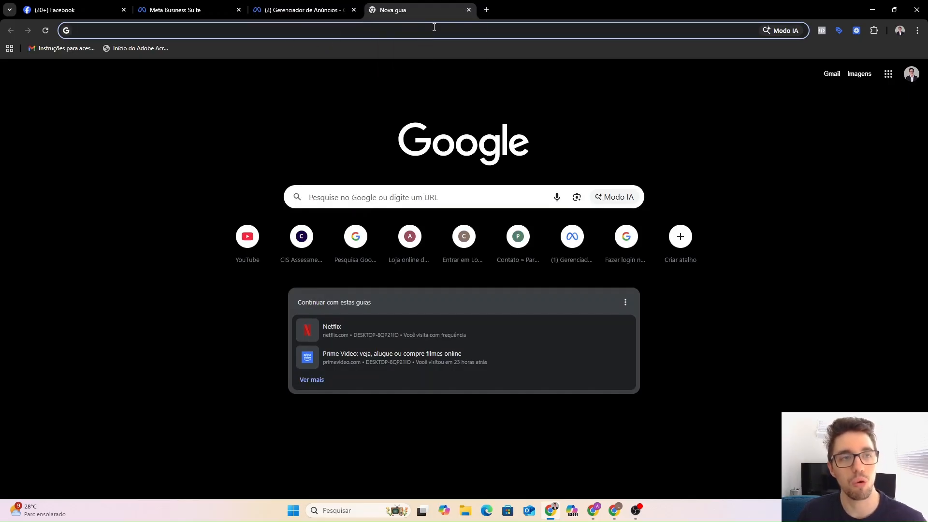
pyautogui.write('business.facebook.com')
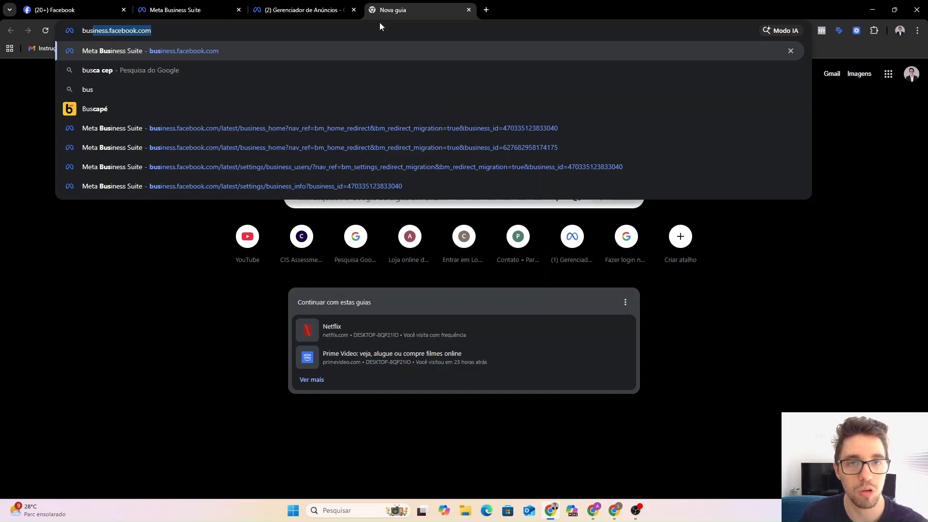
pyautogui.click(468, 9)
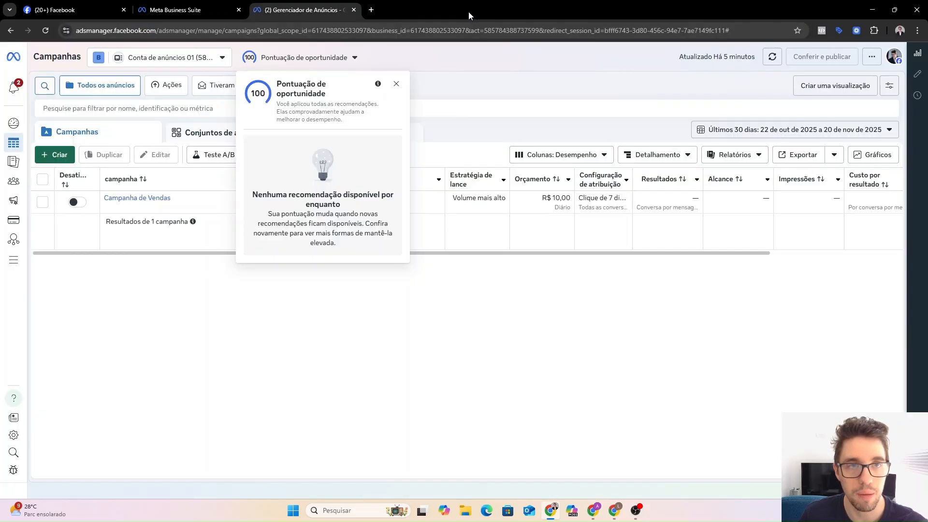
pyautogui.click(396, 84)
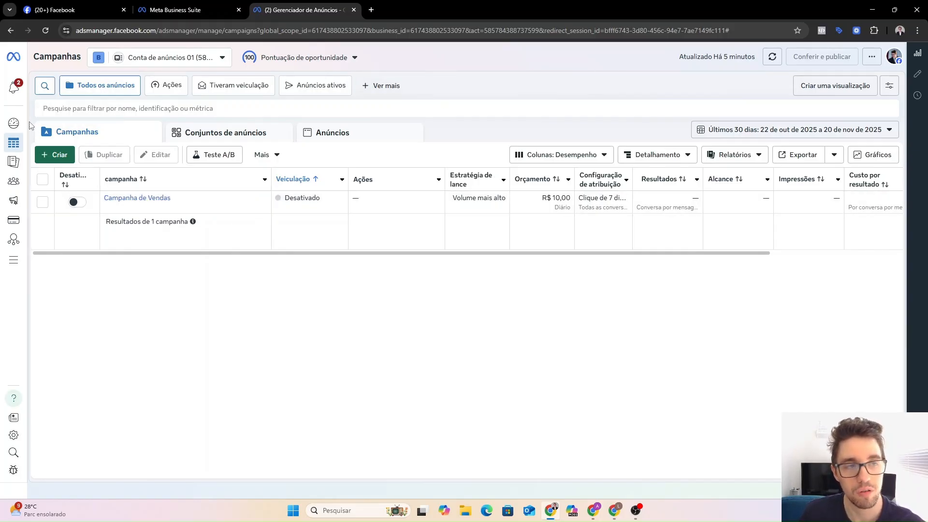
# Expand the left navigation rail to list Públicos, Cobrança e pagamentos and Todas as ferramentas.
pyautogui.moveTo(23, 123)
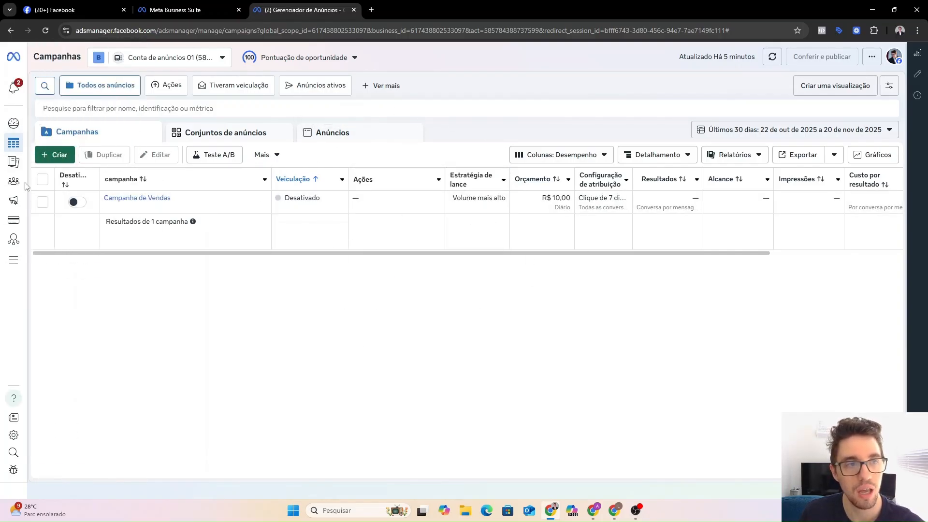
pyautogui.moveTo(25, 145)
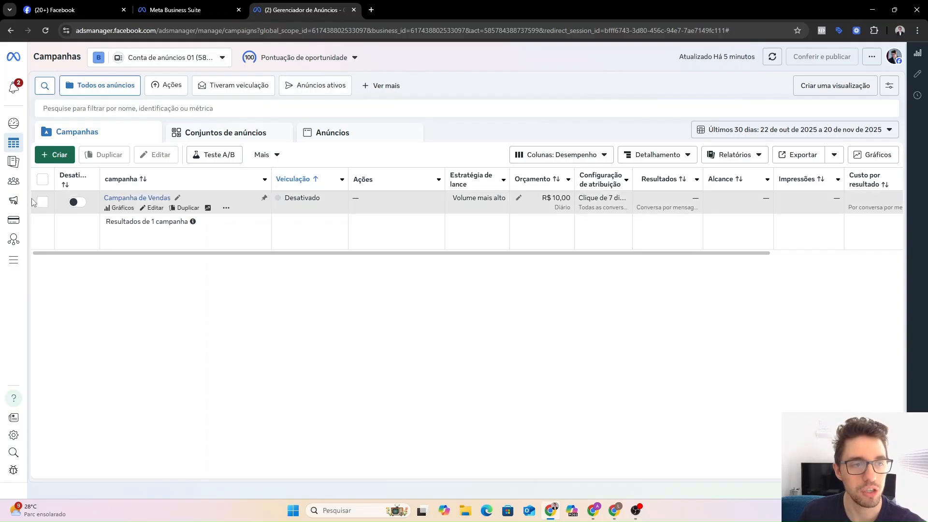
pyautogui.moveTo(20, 195)
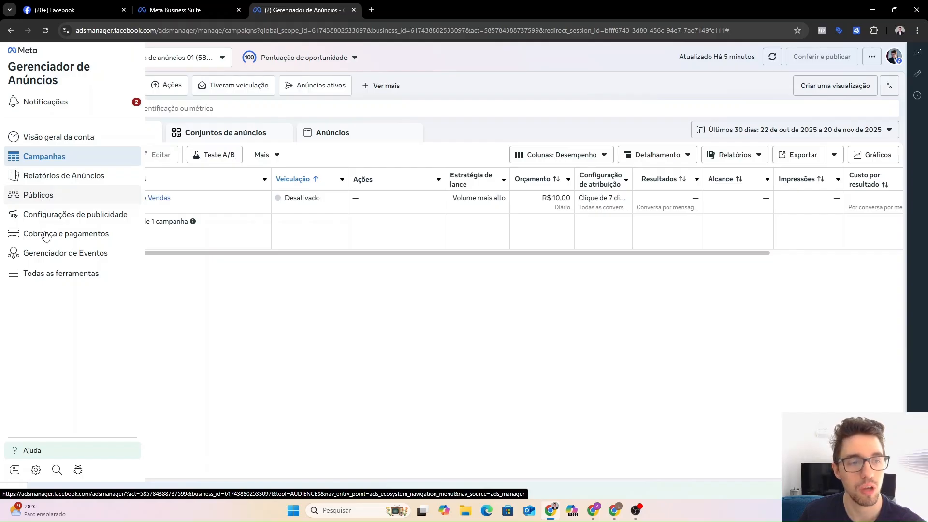
# Go to the Públicos page through Todas as ferramentas.
pyautogui.click(45, 277)
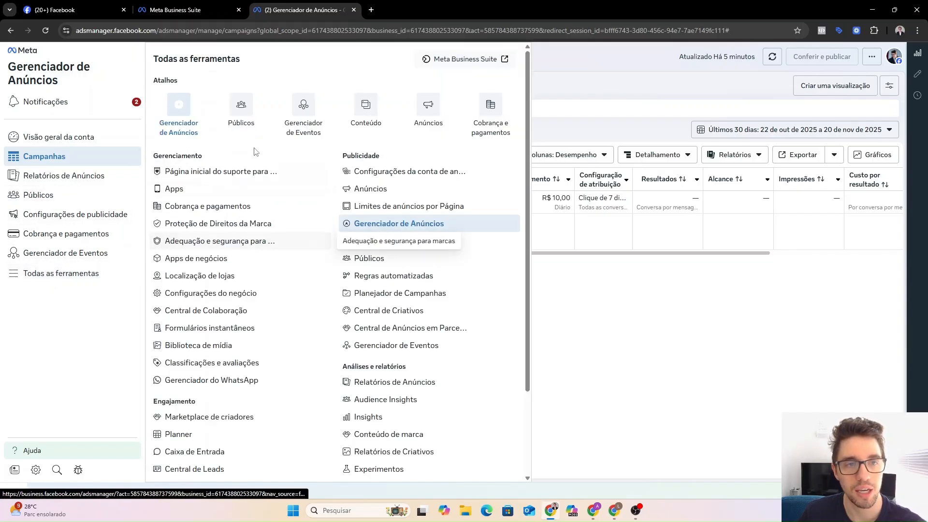
pyautogui.click(237, 119)
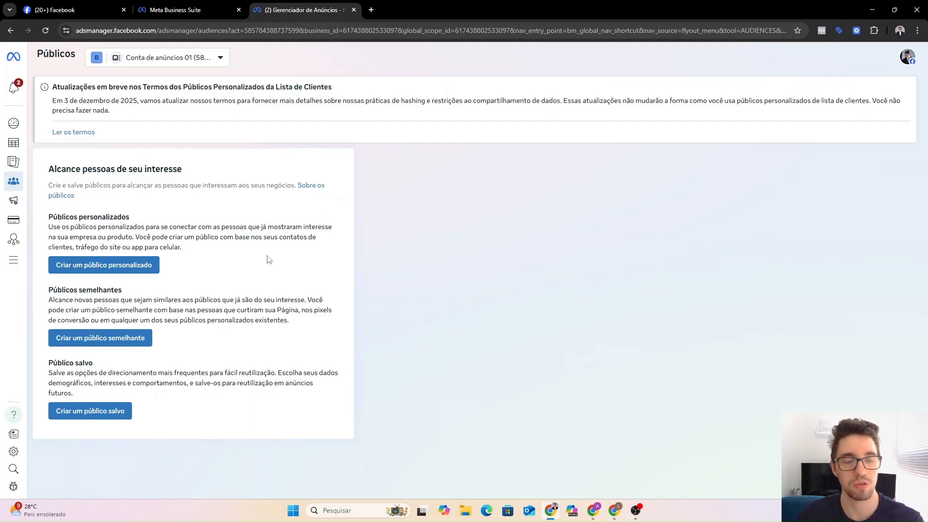
# Start a custom audience sourced from Conta do Instagram and continue to its settings.
pyautogui.click(95, 266)
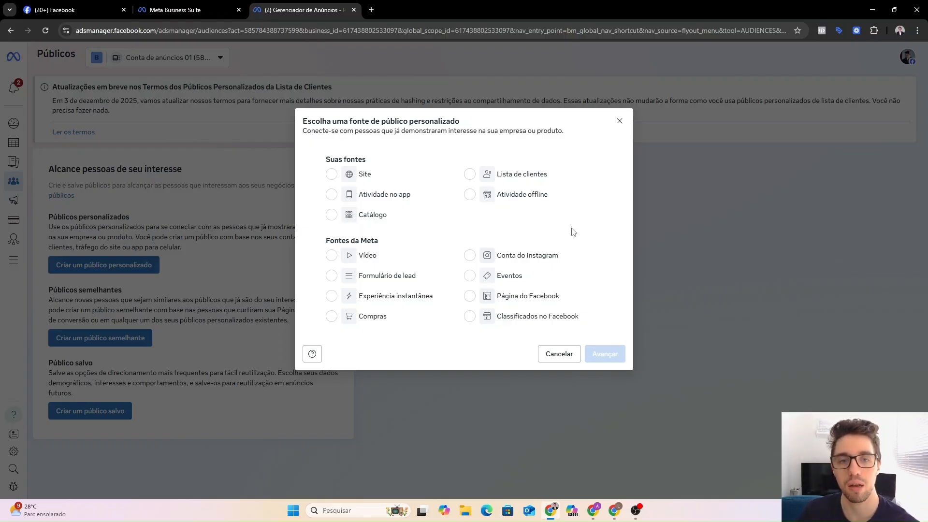
pyautogui.click(471, 257)
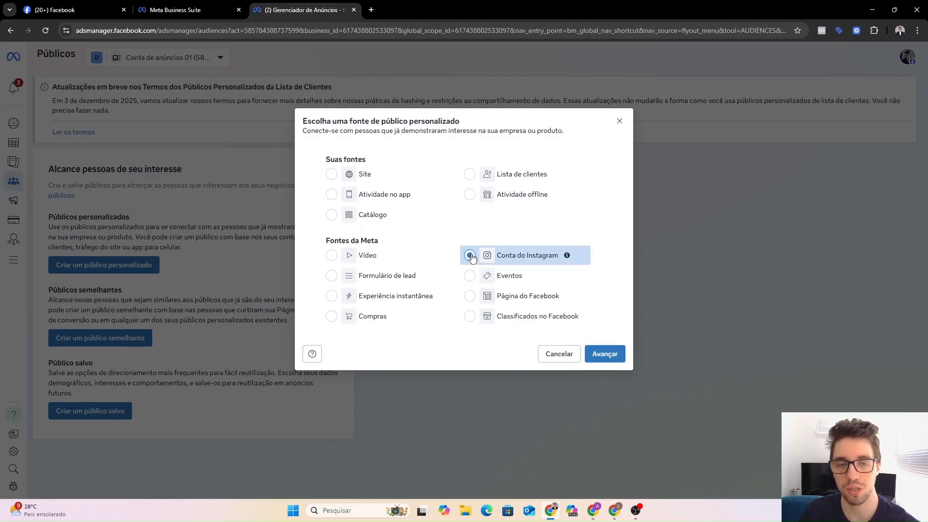
pyautogui.click(605, 355)
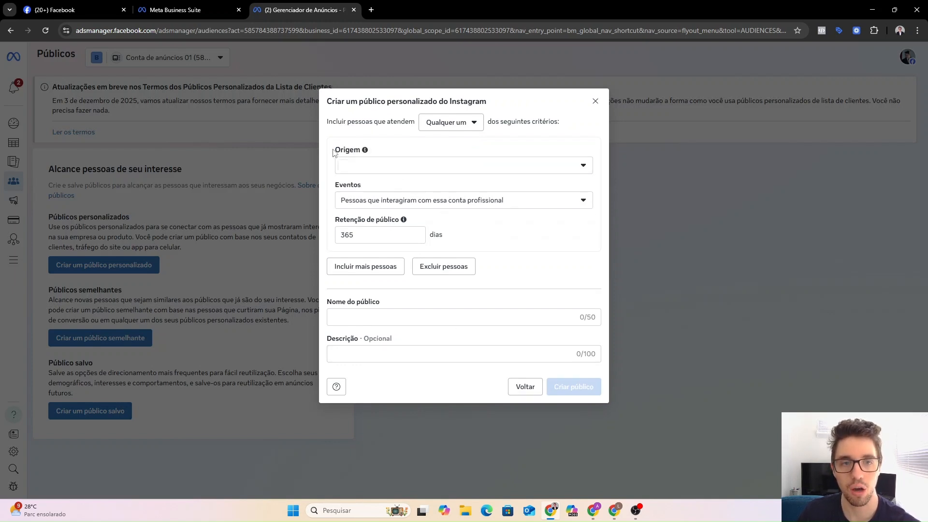
# Use the Instagram professional account as source and target people who started following it.
pyautogui.moveTo(334, 150); pyautogui.dragTo(356, 150)
pyautogui.click(413, 148)
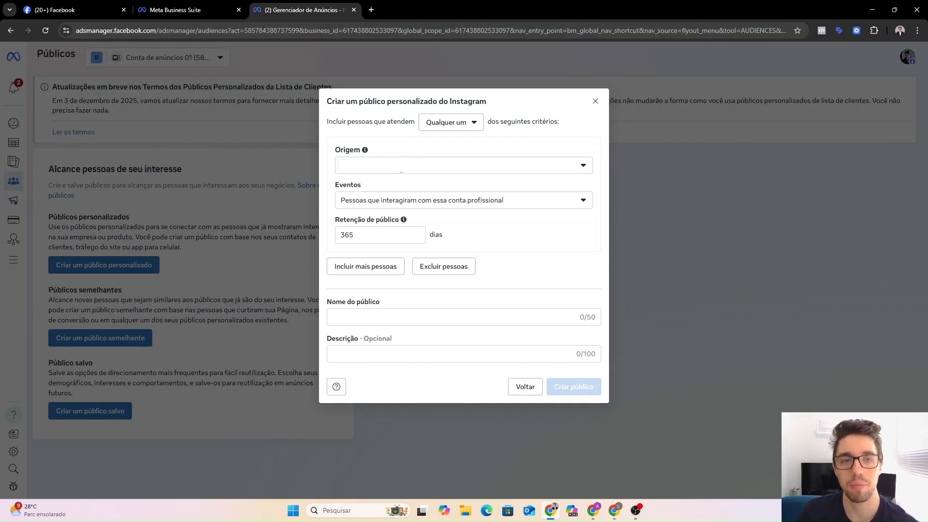
pyautogui.click(400, 165)
pyautogui.scroll(-1, 406, 204)
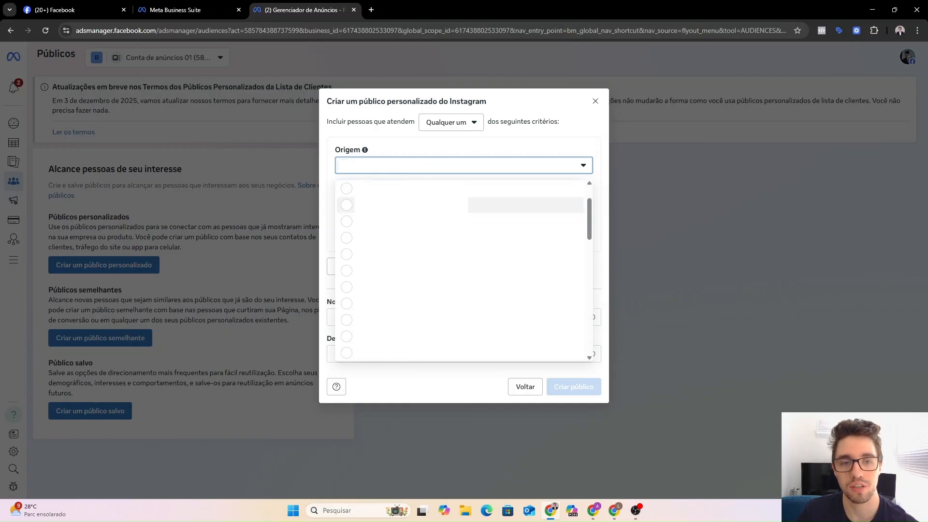
pyautogui.click(347, 238)
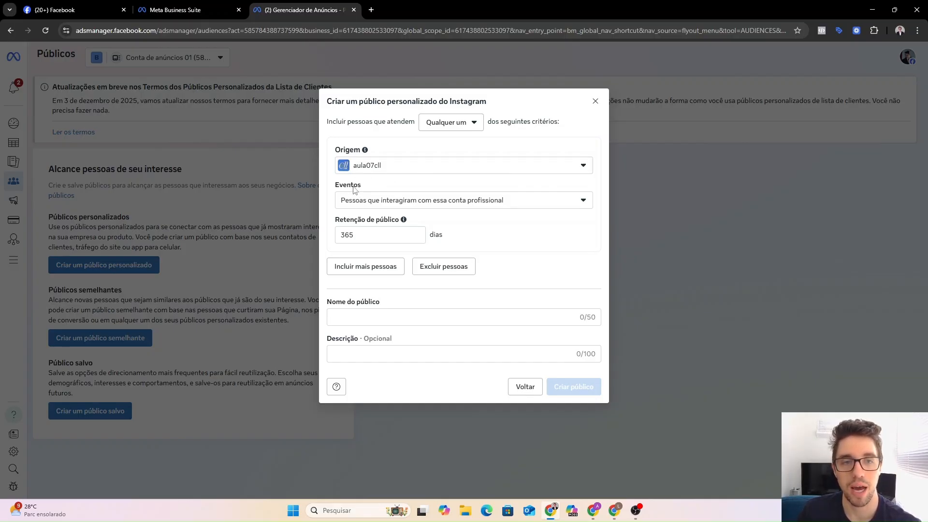
pyautogui.click(465, 206)
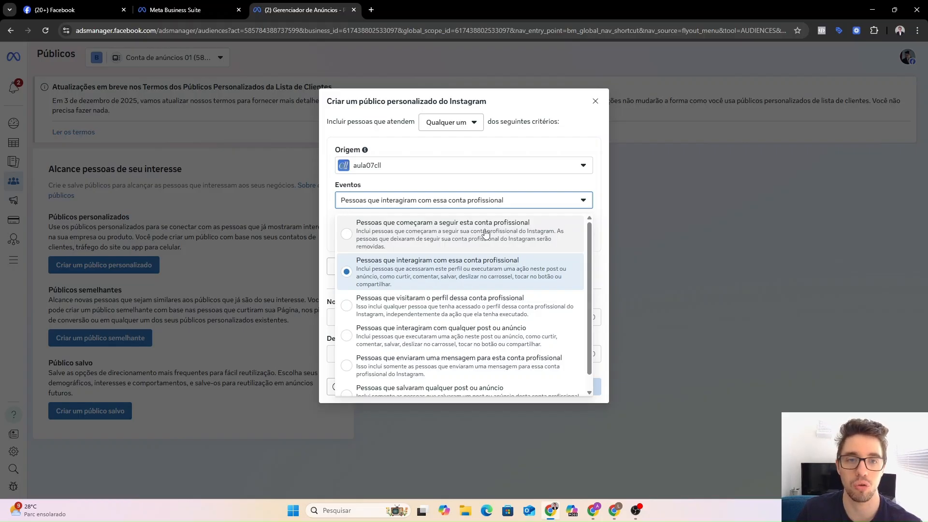
pyautogui.click(414, 234)
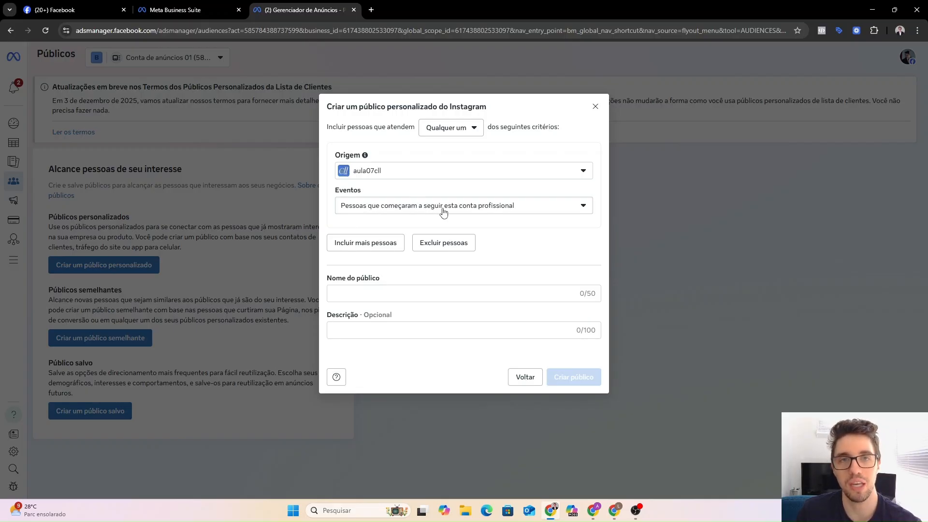
# Name the audience 'Seguidores IG - Aula 07 CLL' and create it.
pyautogui.click(381, 293)
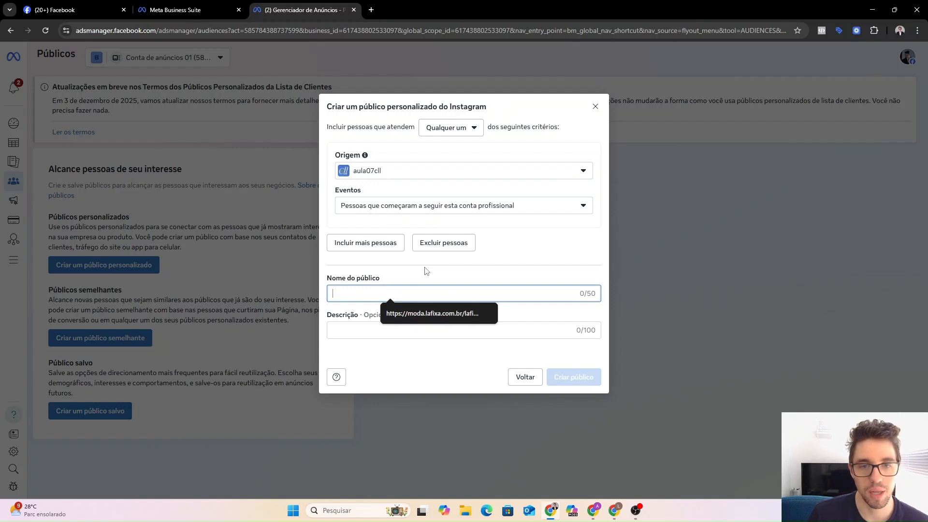
pyautogui.click(522, 308)
pyautogui.click(508, 296)
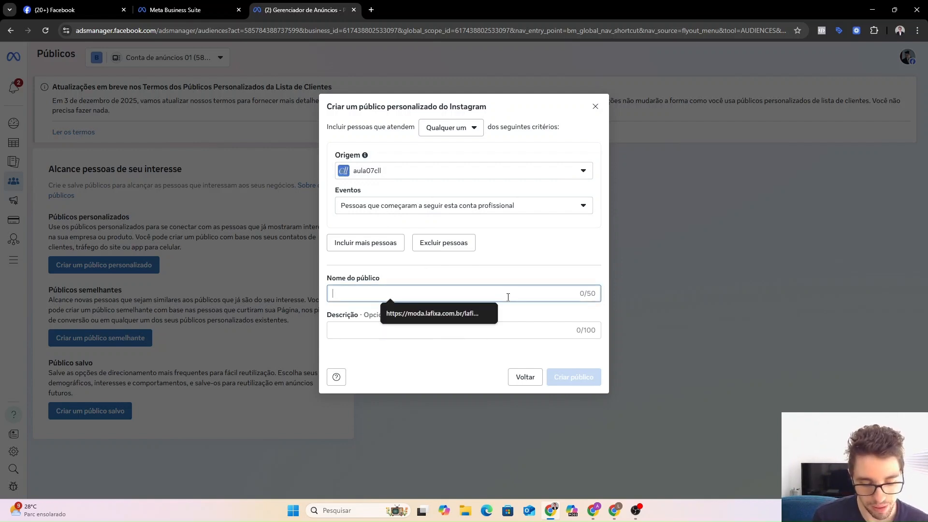
pyautogui.write('Seg')
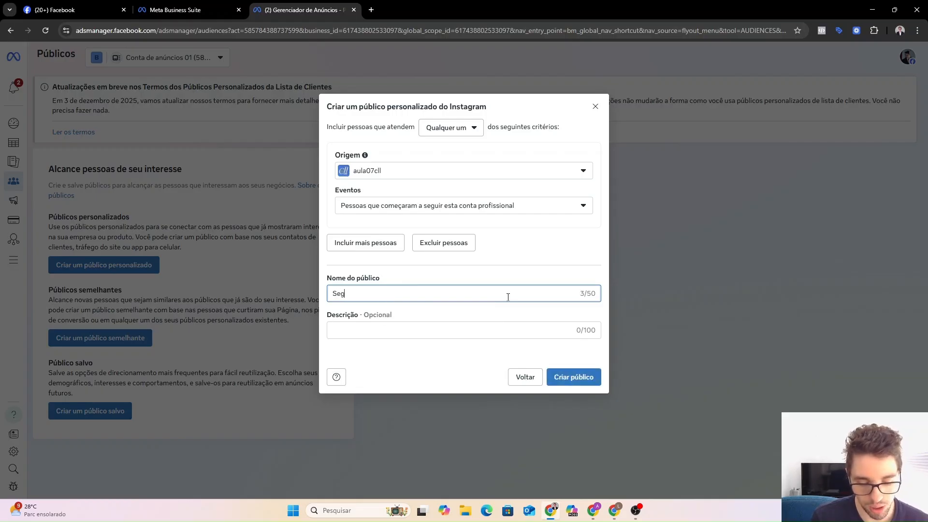
pyautogui.write('uidores IG ')
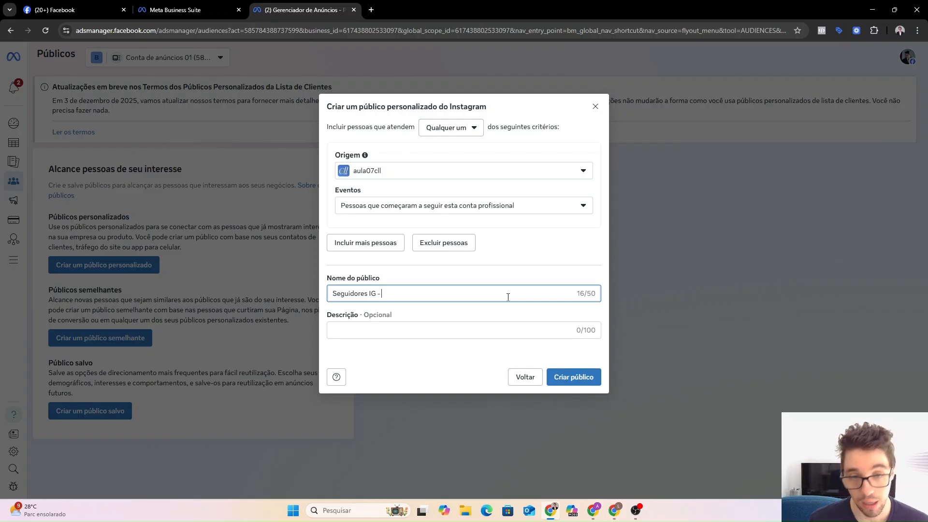
pyautogui.write('- Aula ')
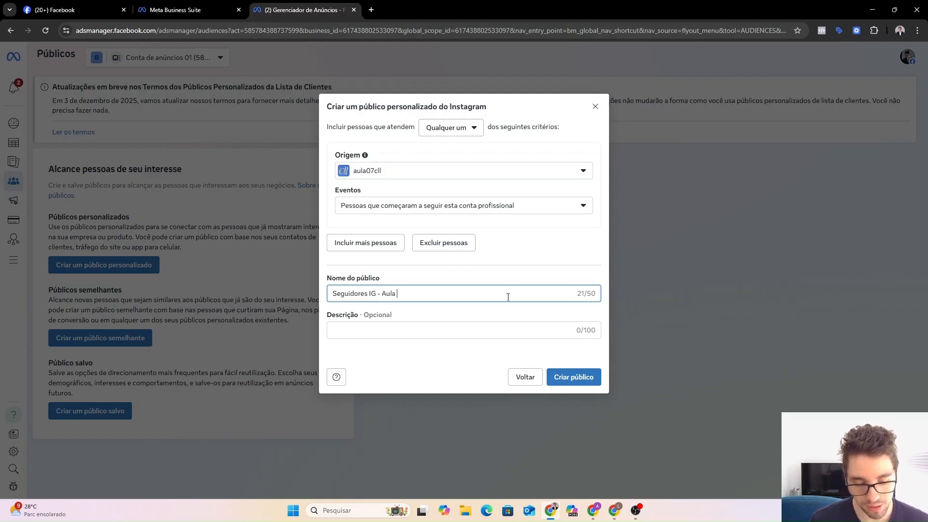
pyautogui.write('07 CLL')
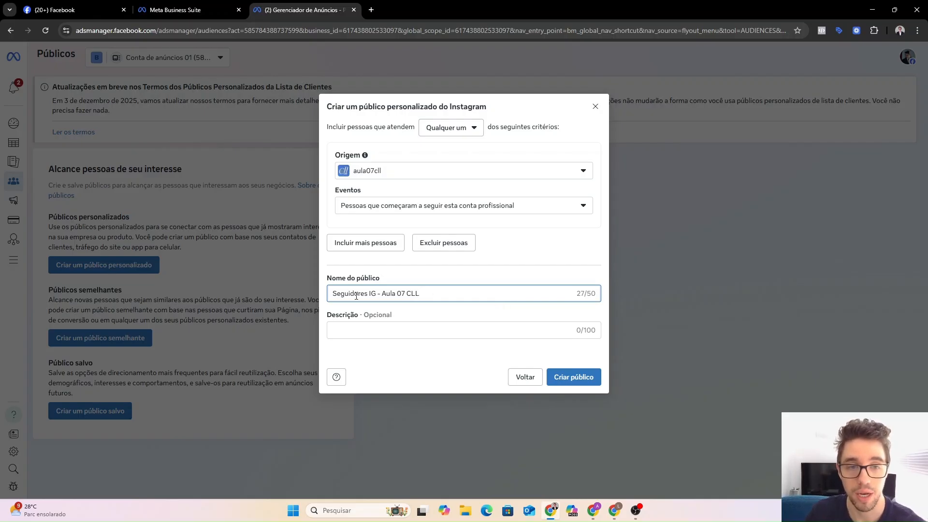
pyautogui.click(382, 293)
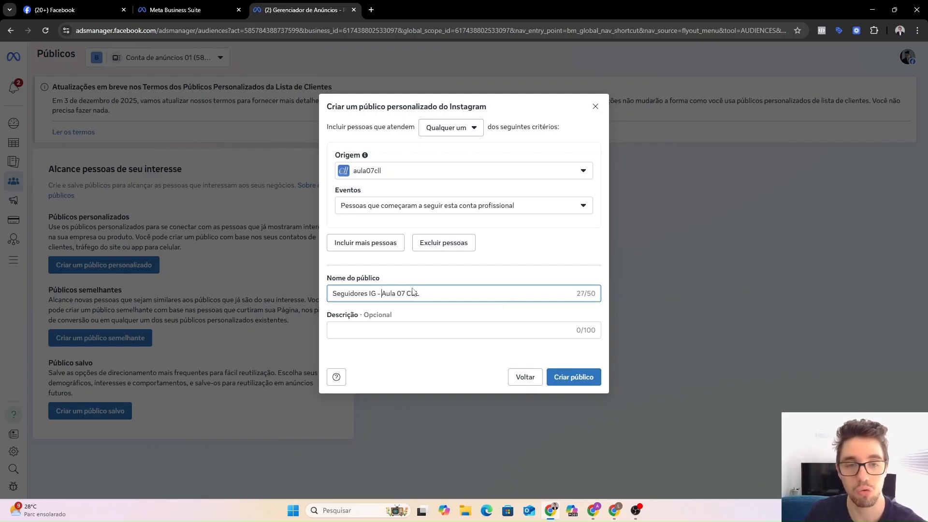
pyautogui.click(439, 294)
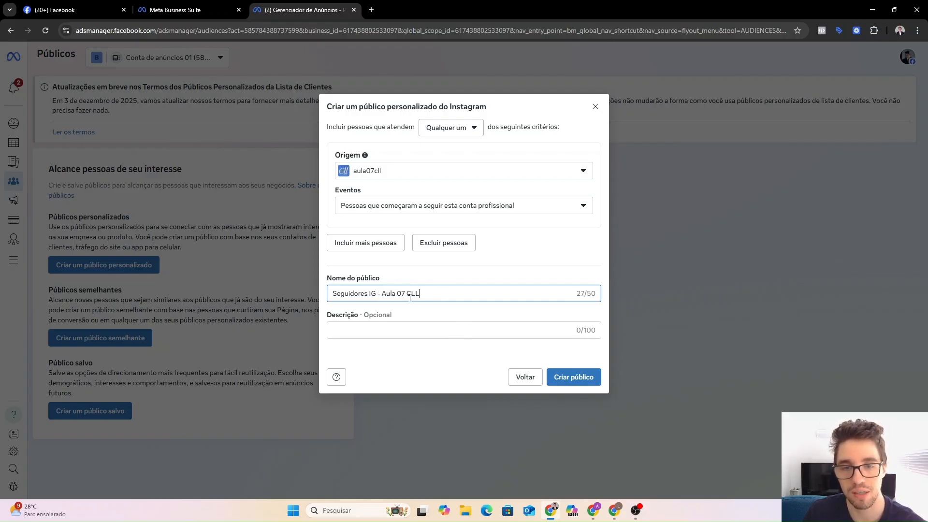
pyautogui.click(574, 378)
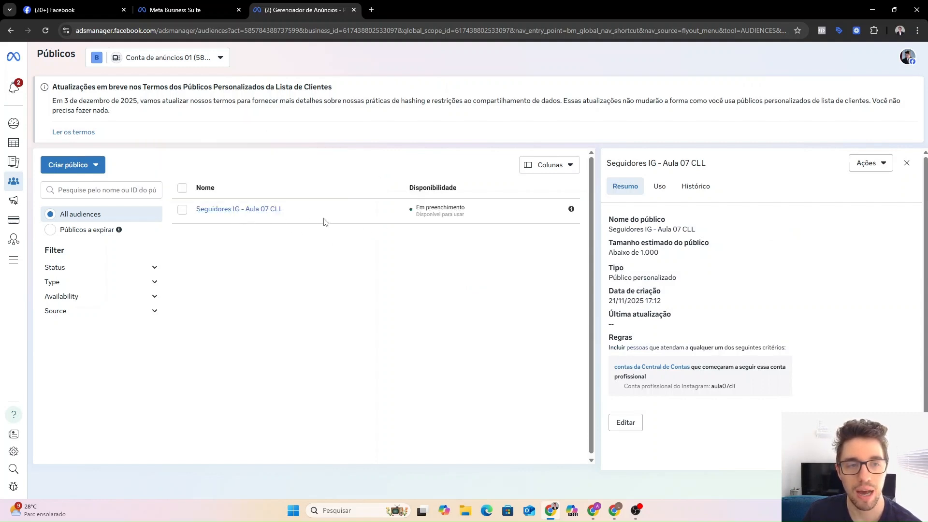
# Check the new audience's Em preenchimento status in the Públicos list.
pyautogui.moveTo(269, 215)
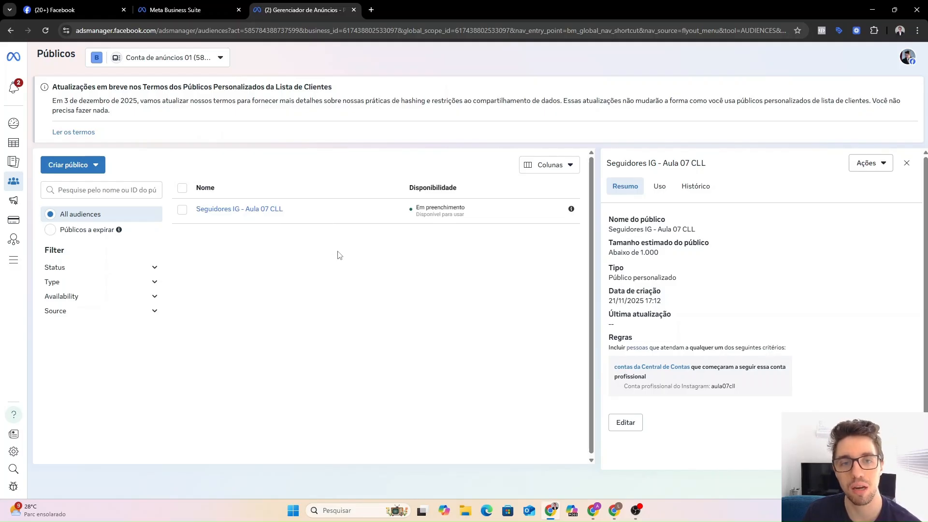
pyautogui.moveTo(417, 209); pyautogui.dragTo(472, 212)
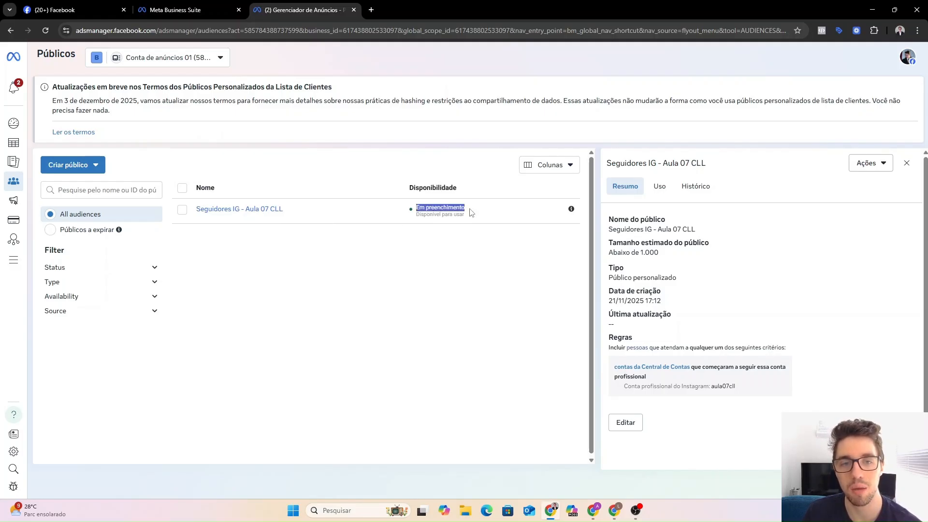
pyautogui.click(473, 212)
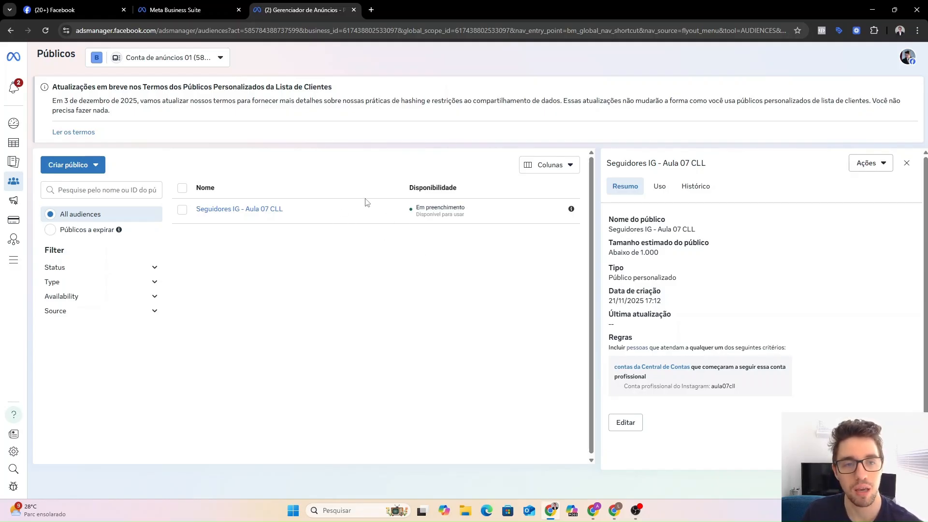
pyautogui.moveTo(261, 210)
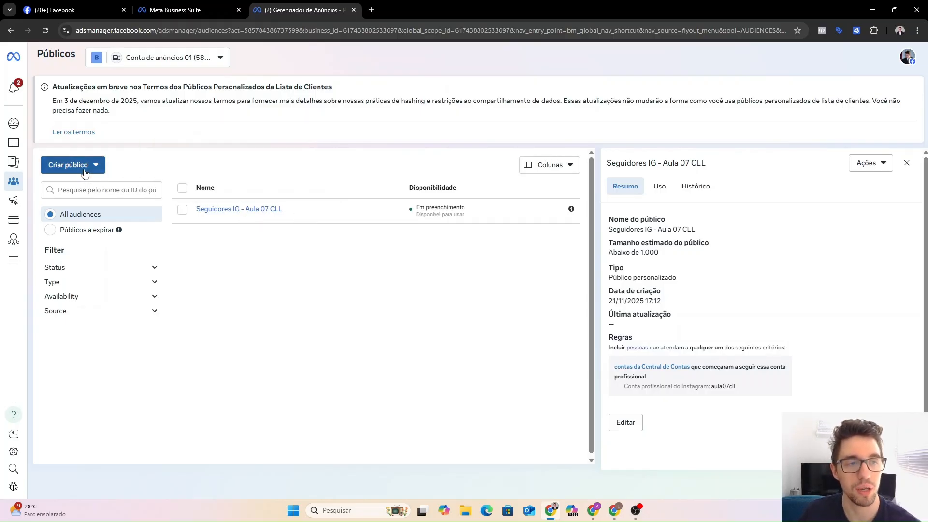
# Start another custom audience with the Instagram account as its source.
pyautogui.click(84, 169)
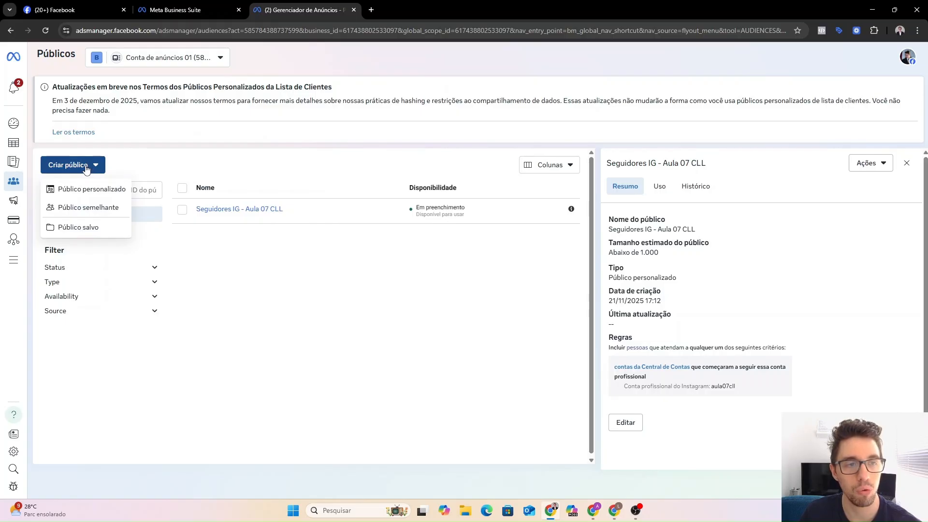
pyautogui.click(92, 189)
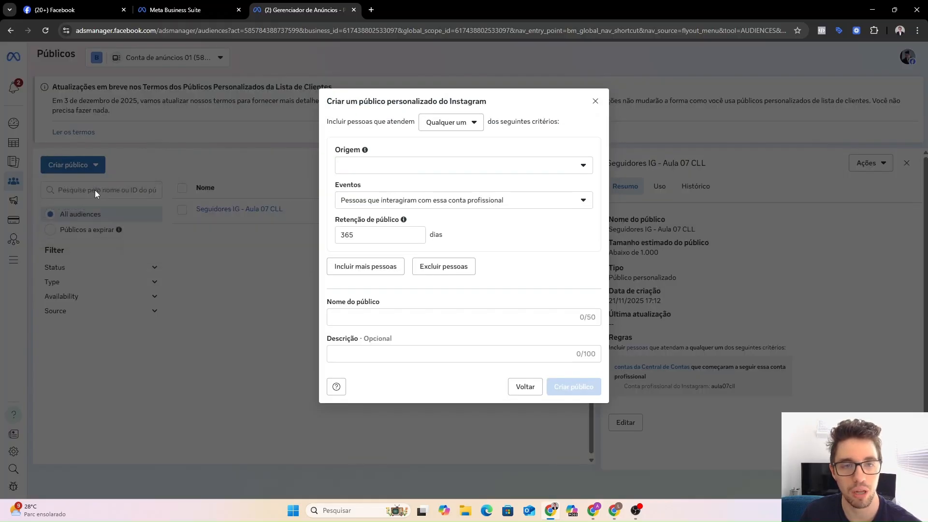
pyautogui.click(390, 170)
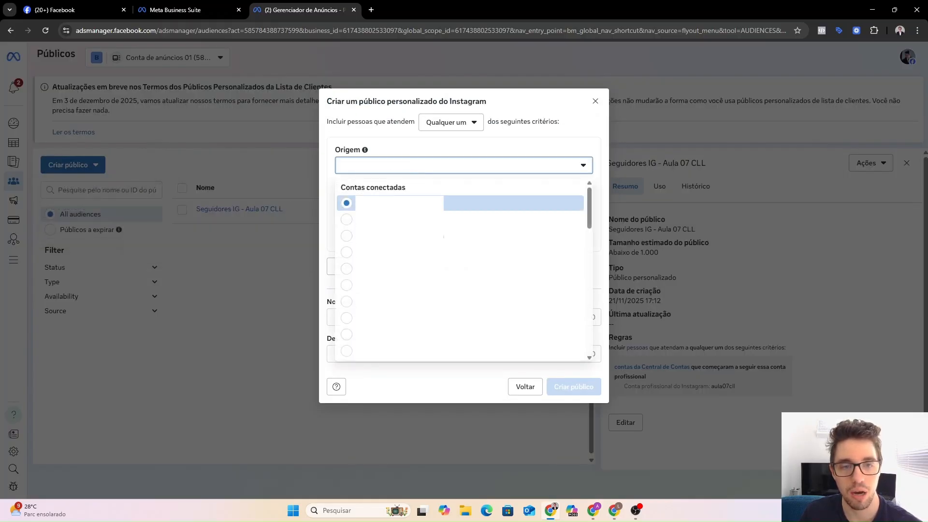
pyautogui.click(403, 285)
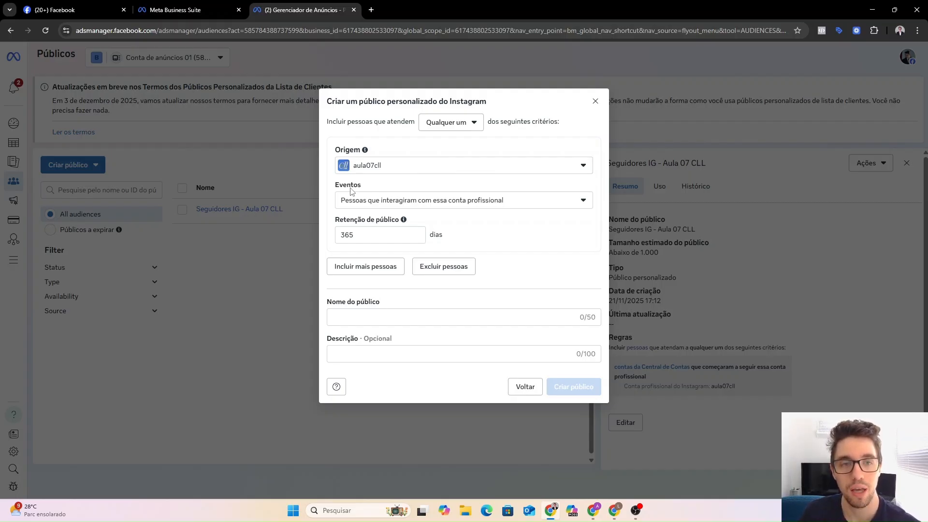
# Set the event to people who visited the professional profile, then review the event options.
pyautogui.click(438, 206)
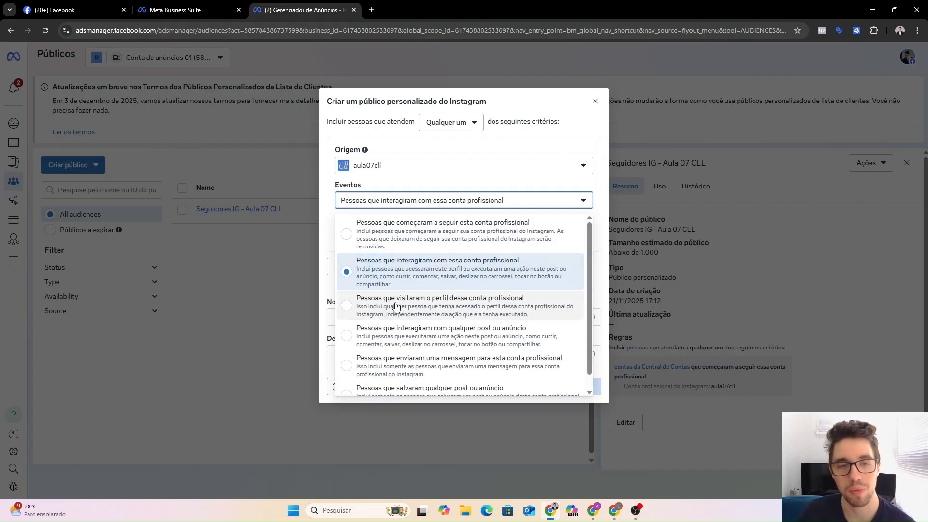
pyautogui.scroll(-1, 424, 290)
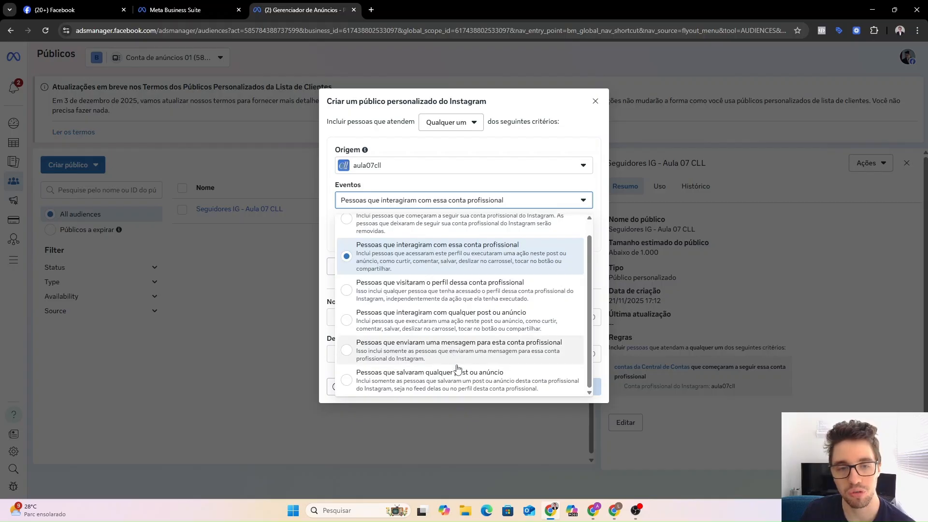
pyautogui.scroll(1, 449, 312)
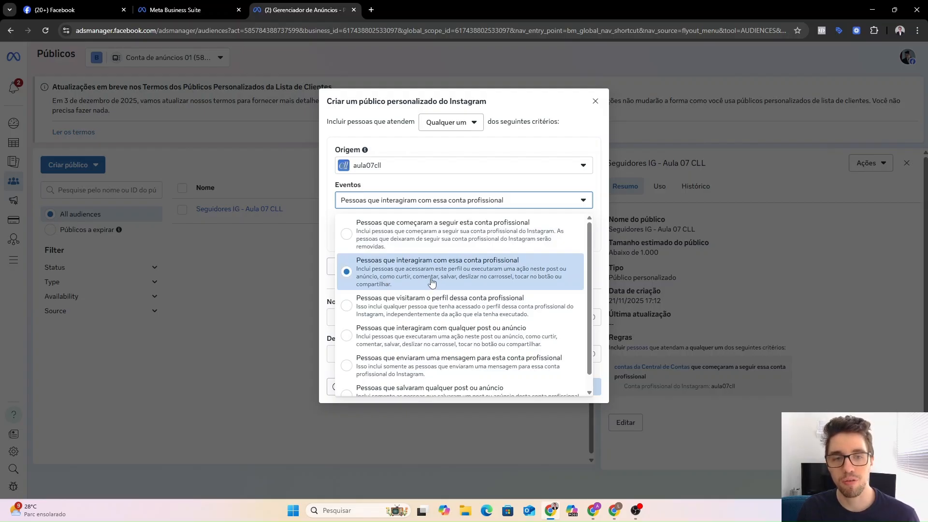
pyautogui.click(425, 301)
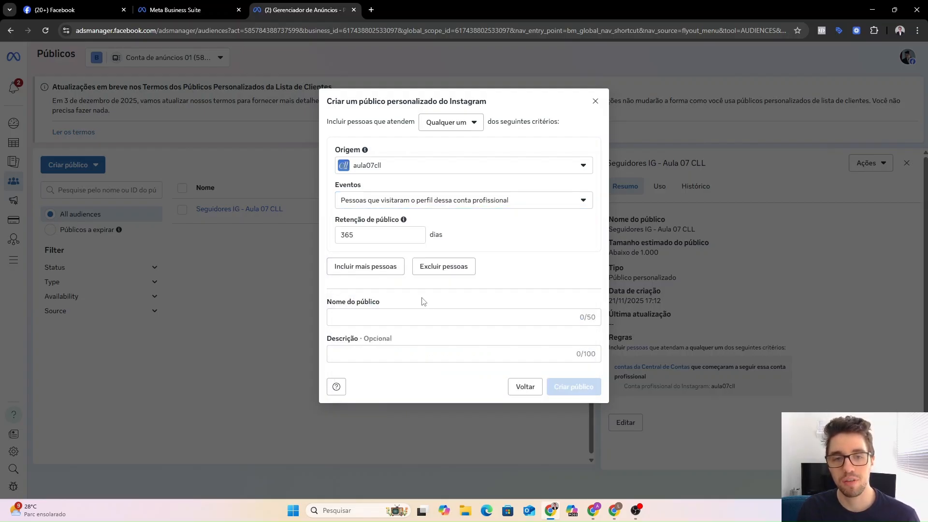
pyautogui.click(471, 204)
pyautogui.scroll(-1, 430, 319)
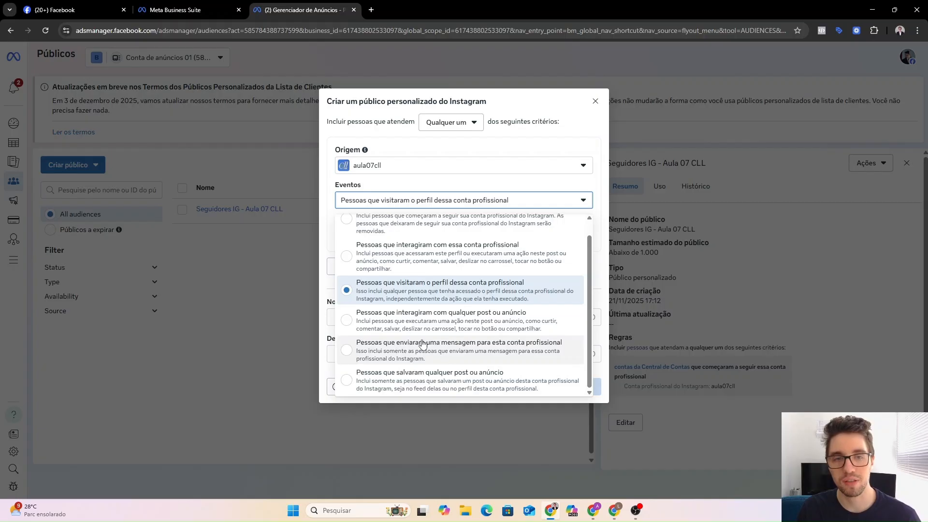
pyautogui.scroll(1, 424, 347)
pyautogui.scroll(-1, 446, 356)
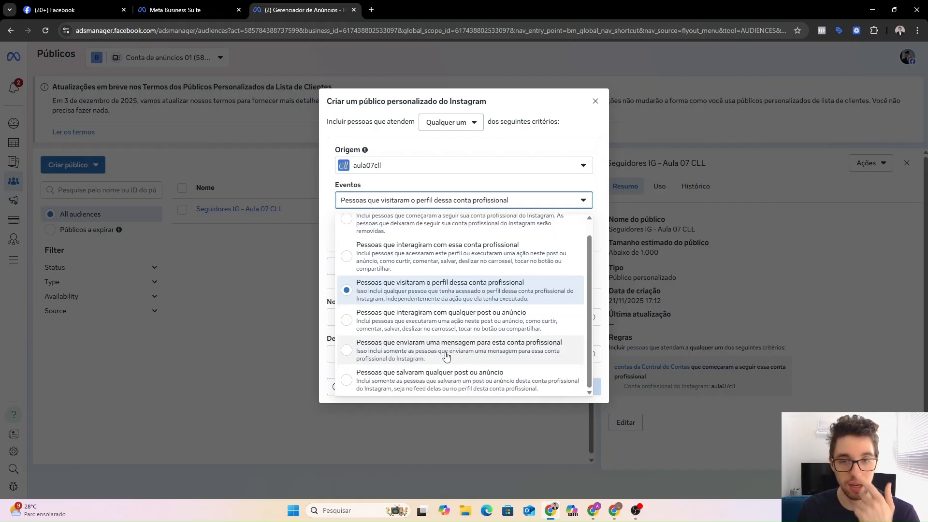
pyautogui.scroll(1, 440, 268)
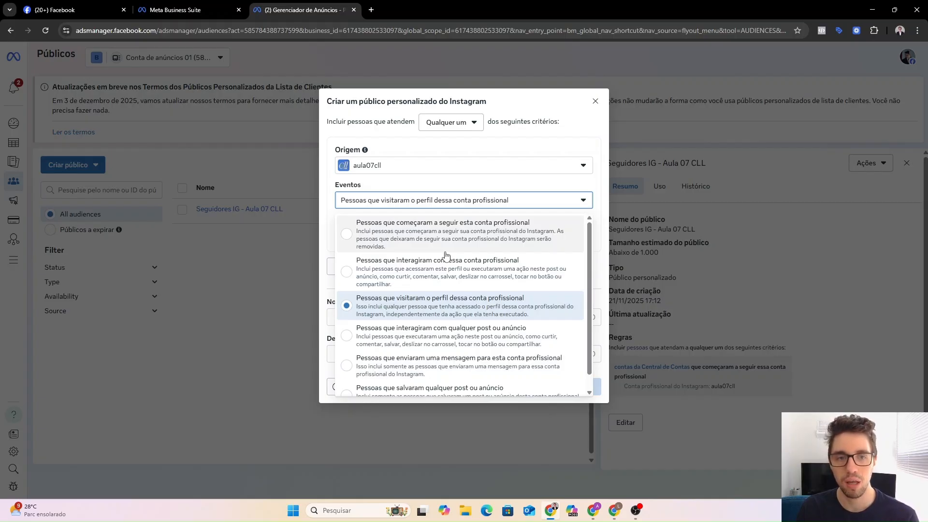
pyautogui.scroll(-1, 438, 256)
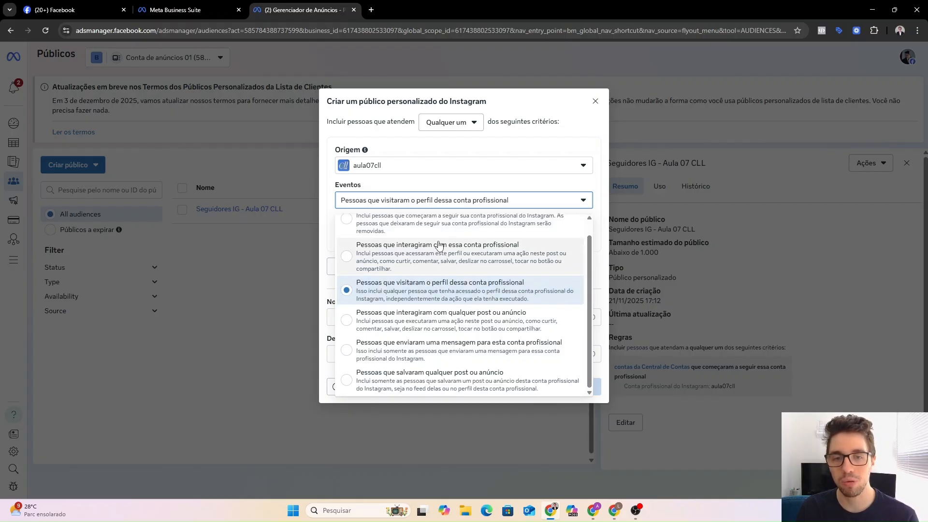
pyautogui.scroll(1, 453, 325)
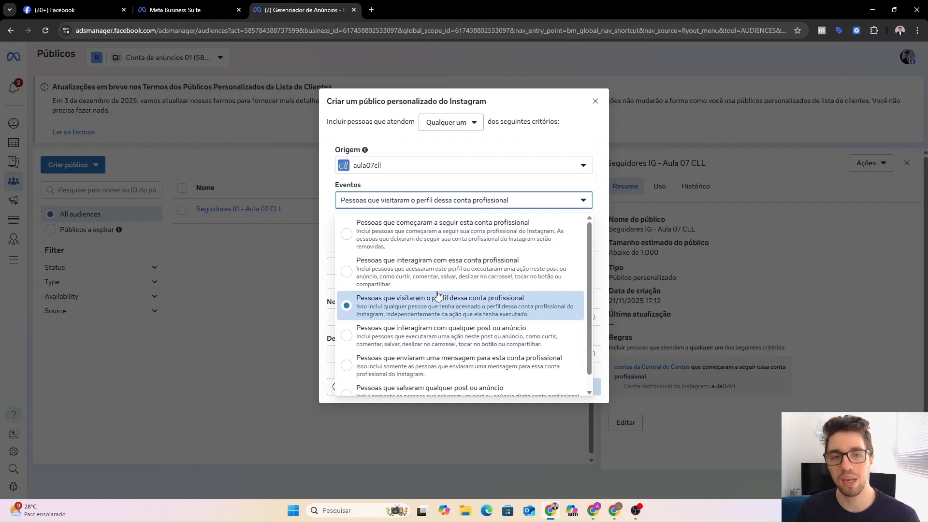
pyautogui.scroll(-1, 438, 296)
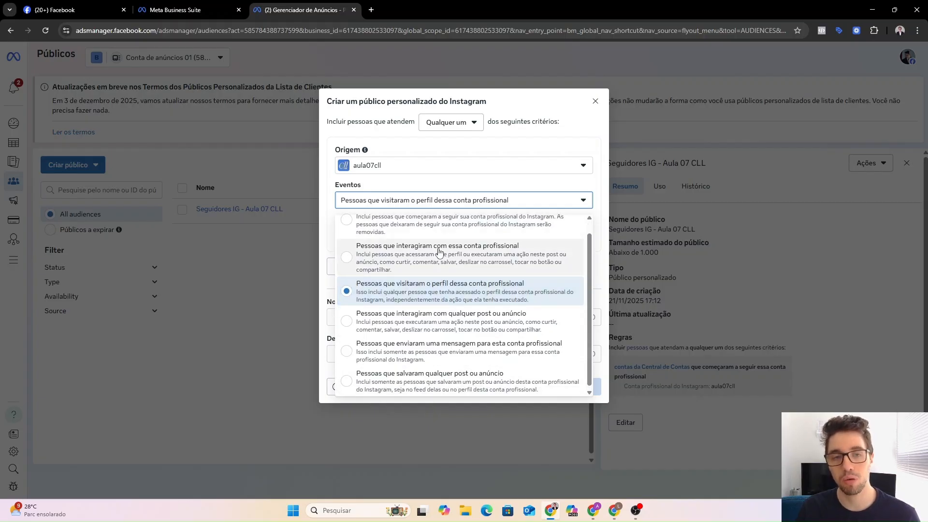
pyautogui.scroll(1, 435, 248)
pyautogui.scroll(-1, 445, 331)
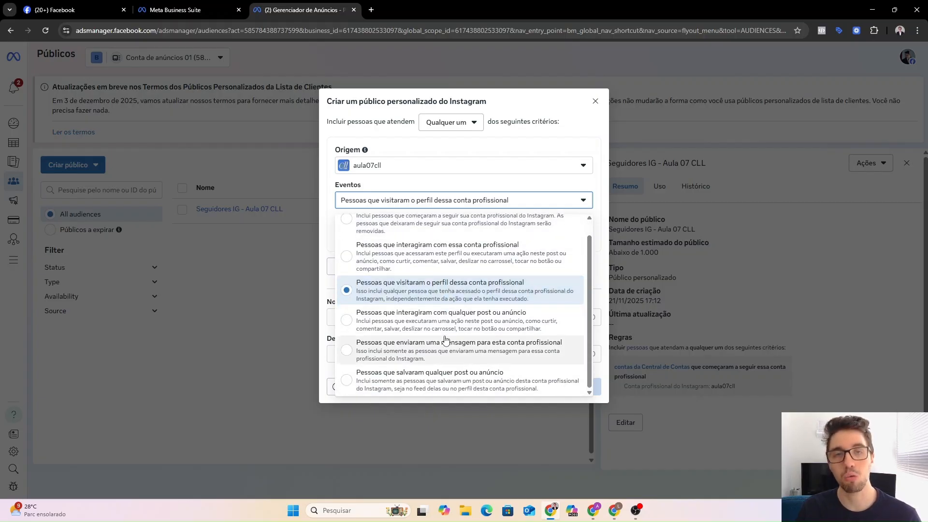
pyautogui.scroll(1, 445, 340)
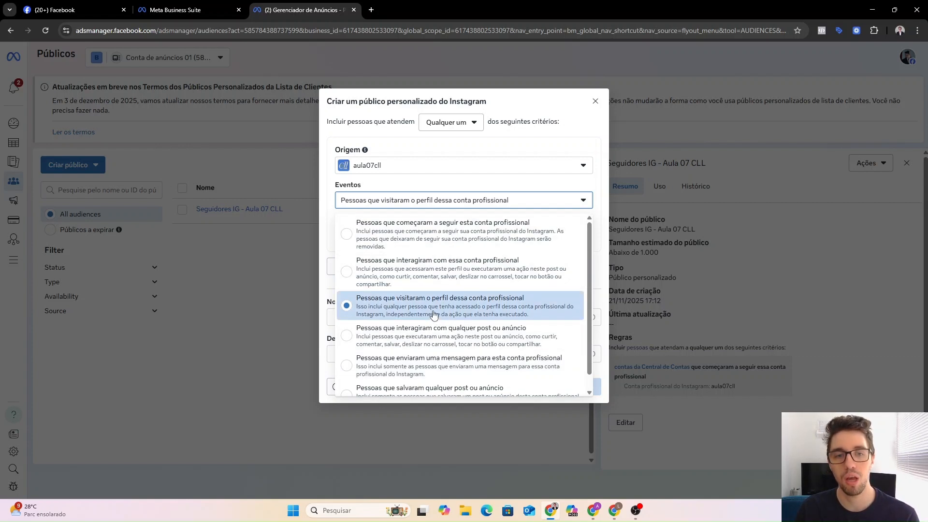
pyautogui.scroll(-1, 434, 315)
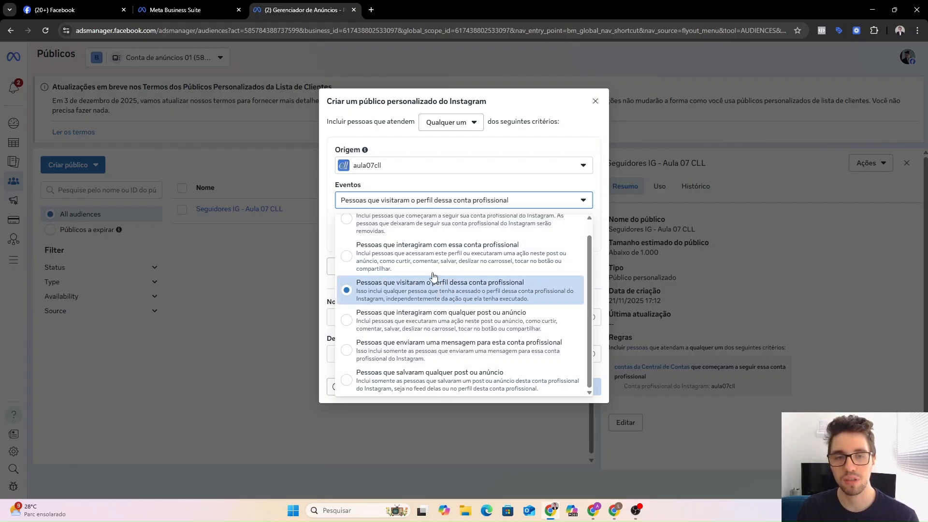
pyautogui.scroll(1, 458, 269)
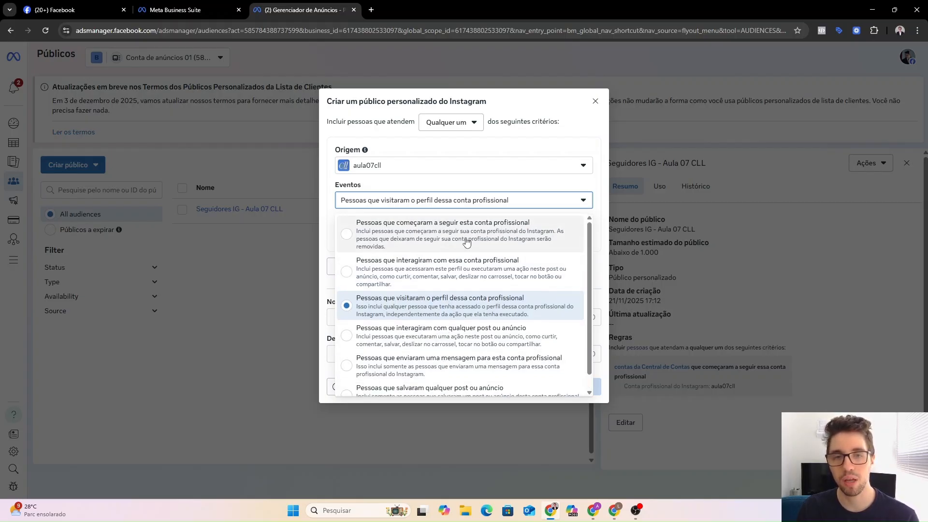
# Replace the 365-day audience retention with 180 days.
pyautogui.click(406, 308)
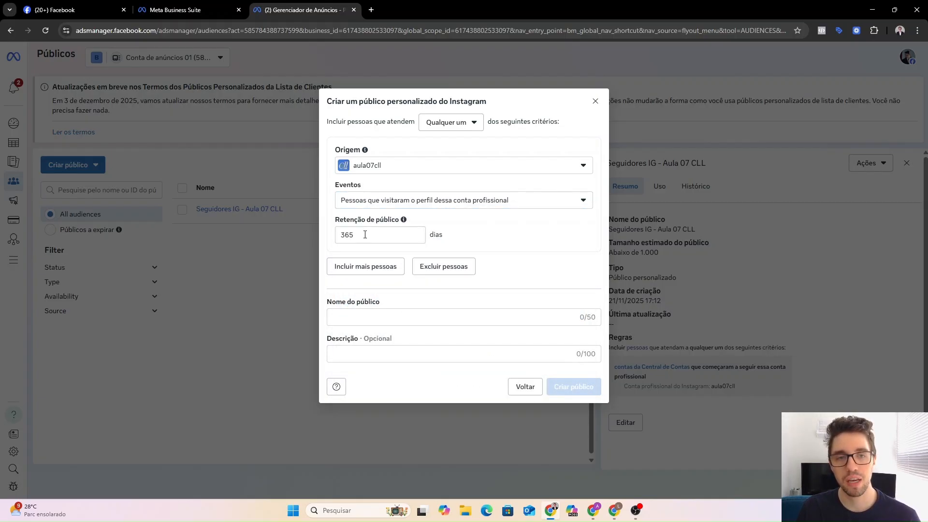
pyautogui.click(365, 234)
pyautogui.doubleClick(365, 235)
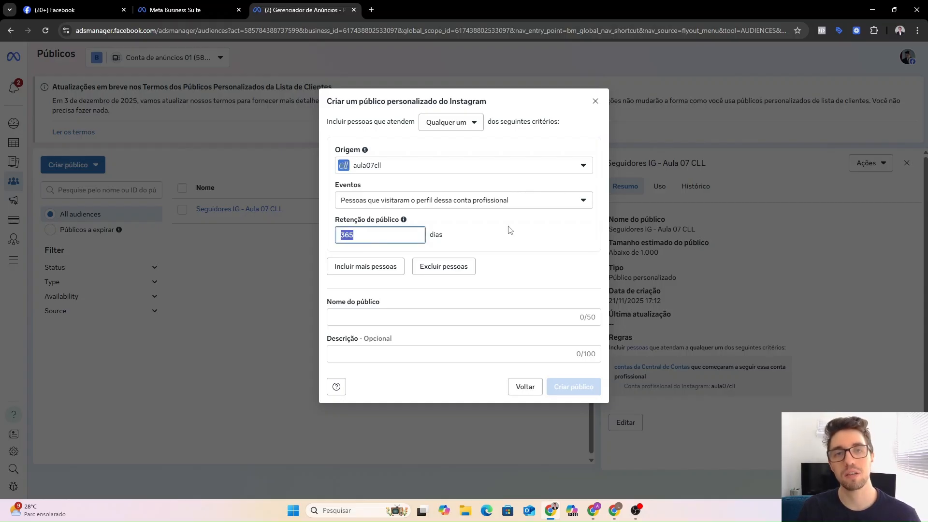
pyautogui.click(501, 235)
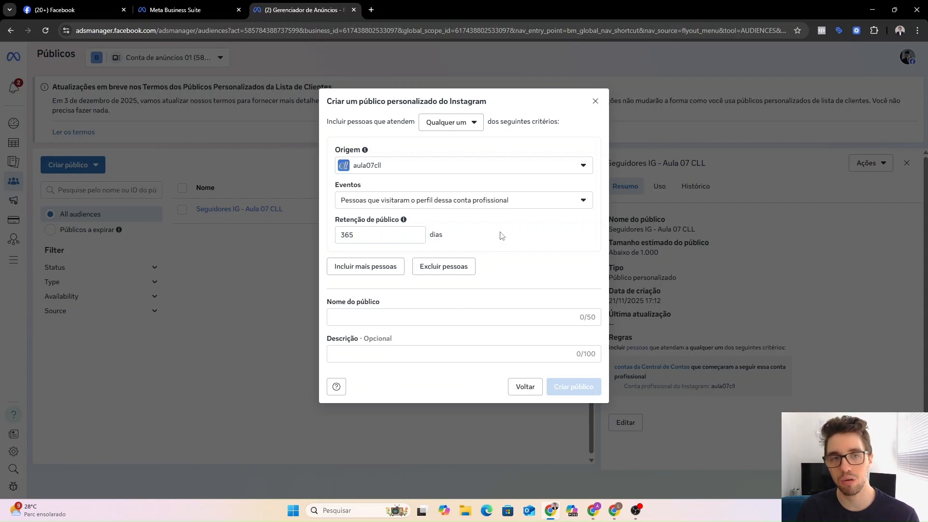
pyautogui.click(365, 236)
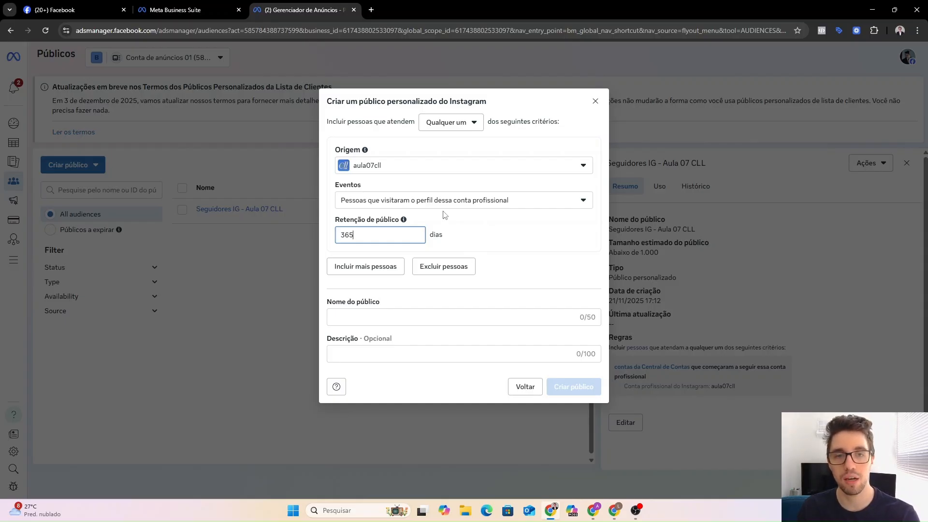
pyautogui.moveTo(354, 235); pyautogui.dragTo(316, 237)
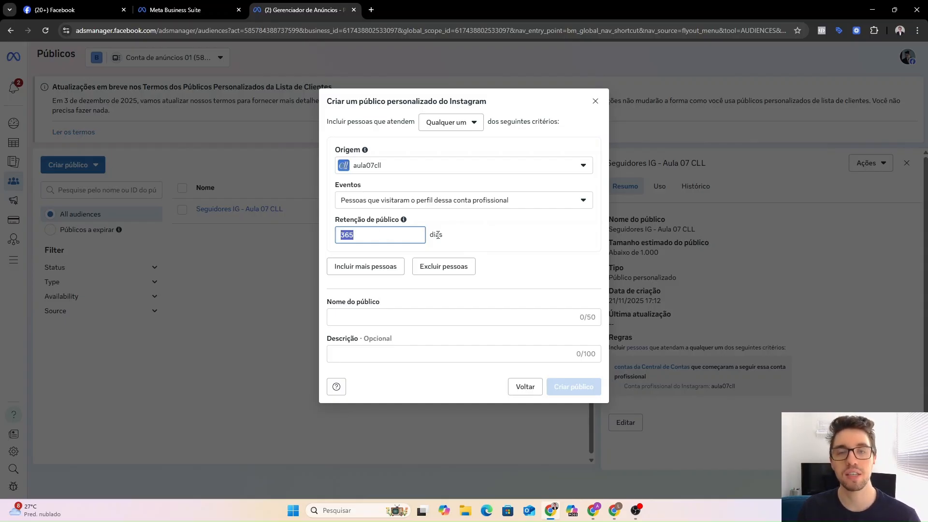
pyautogui.click(505, 229)
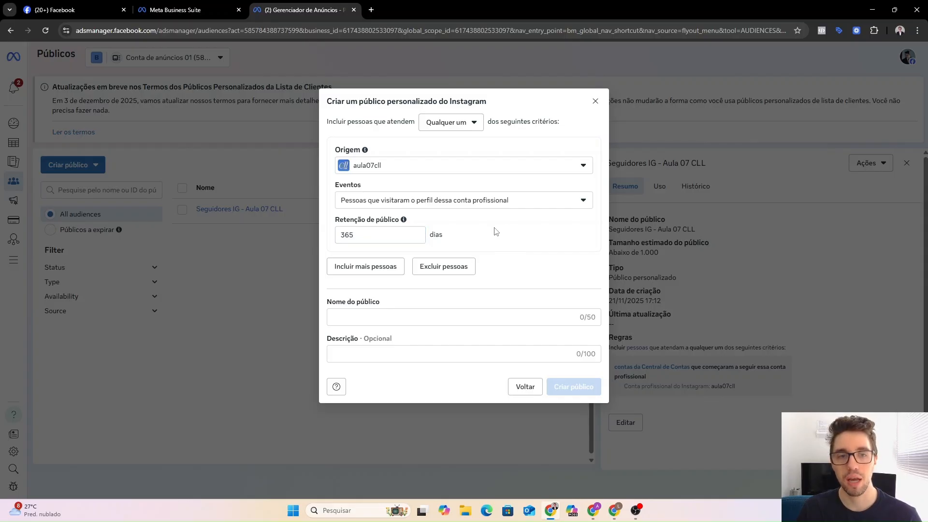
pyautogui.click(367, 235)
pyautogui.doubleClick(366, 235)
pyautogui.write('180')
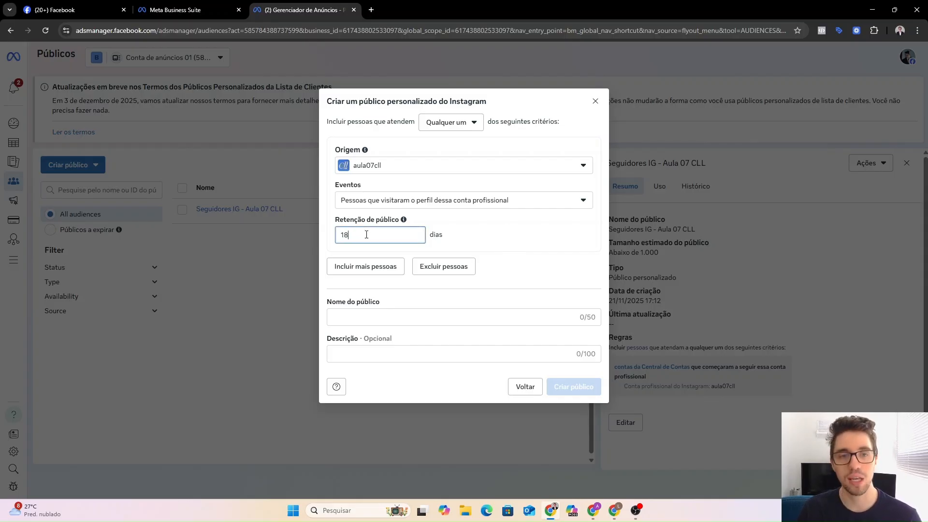
pyautogui.click(469, 233)
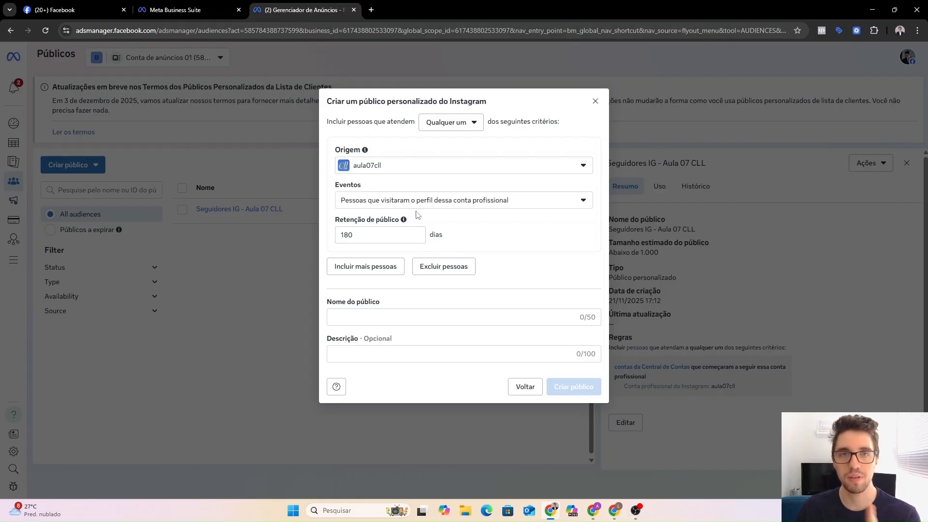
# Highlight and review the new 180-day retention value.
pyautogui.doubleClick(386, 235)
pyautogui.click(515, 228)
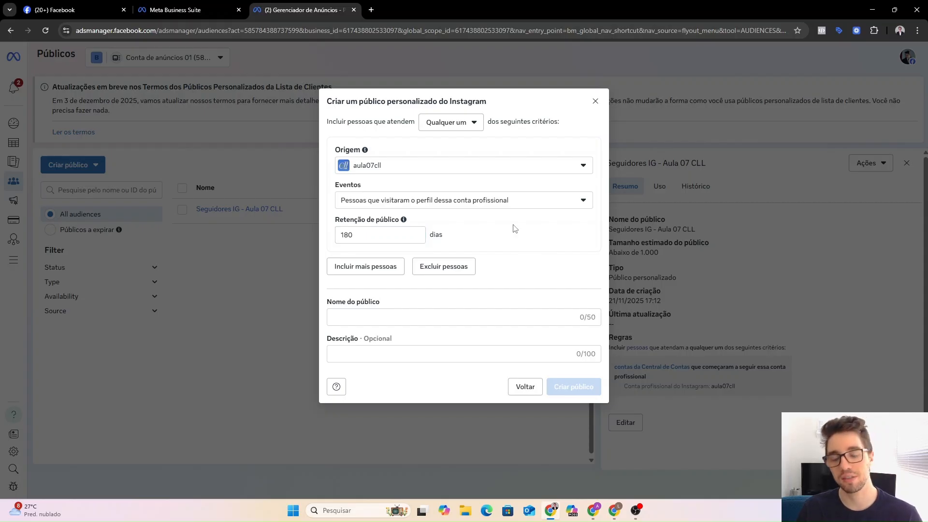
pyautogui.moveTo(363, 235); pyautogui.dragTo(334, 236)
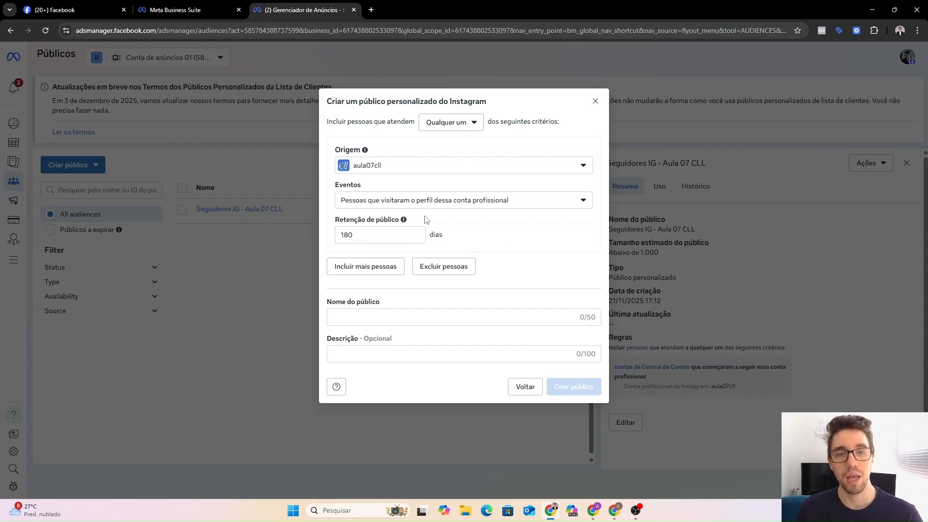
pyautogui.click(396, 239)
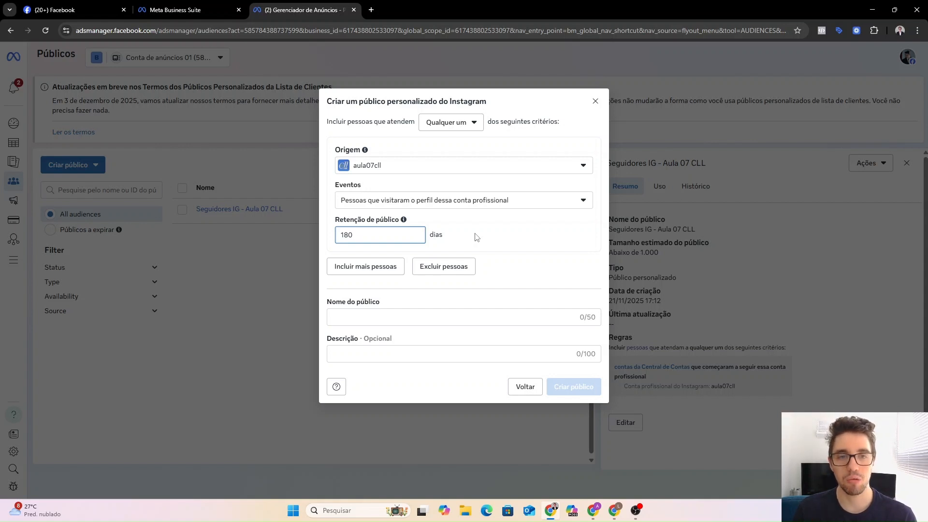
# Change the audience retention back to 365 days.
pyautogui.press('BackSpace')
pyautogui.press('BackSpace')
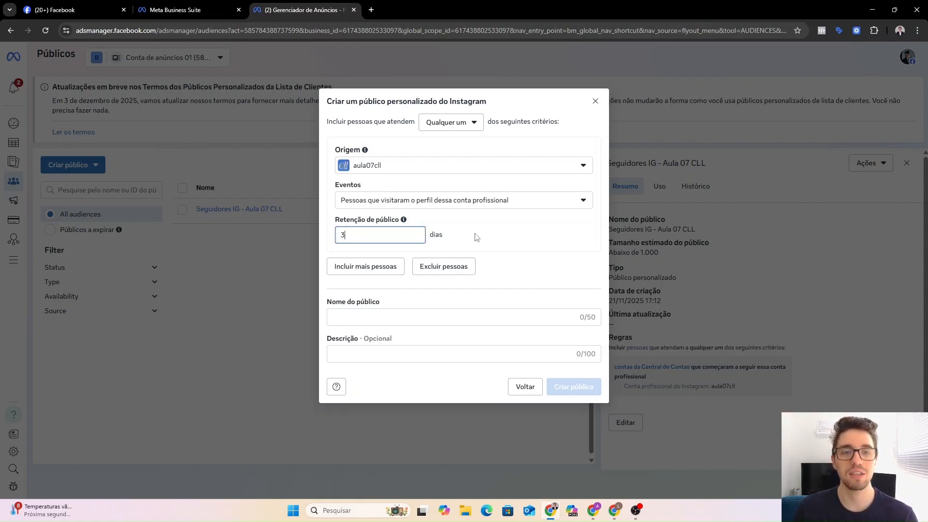
pyautogui.write('365')
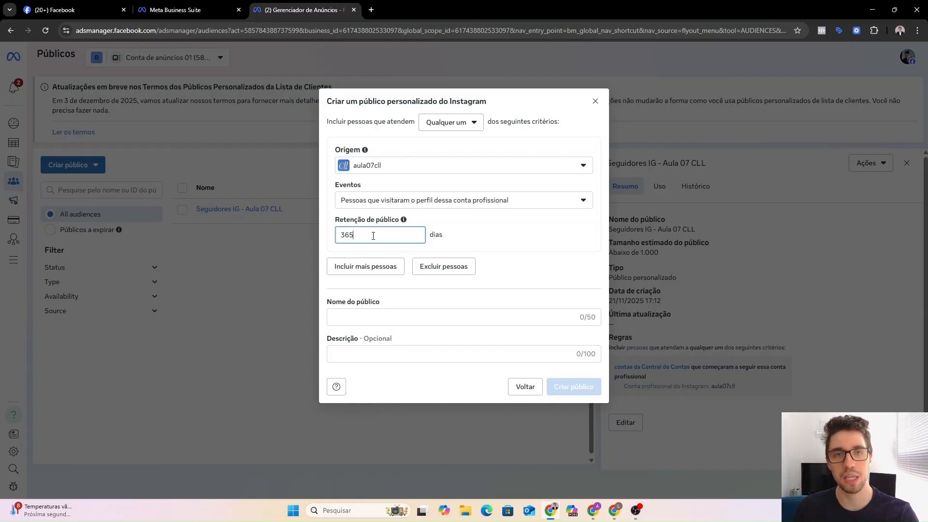
pyautogui.click(482, 233)
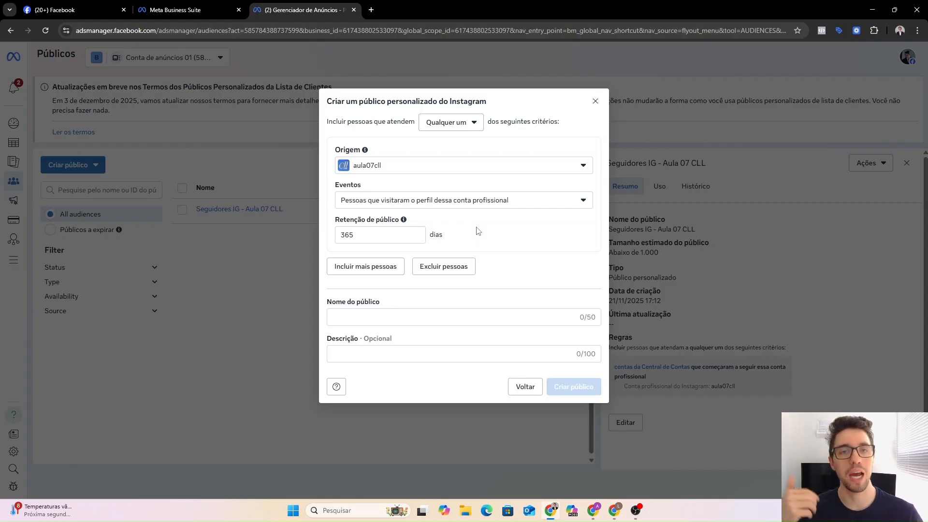
pyautogui.click(387, 238)
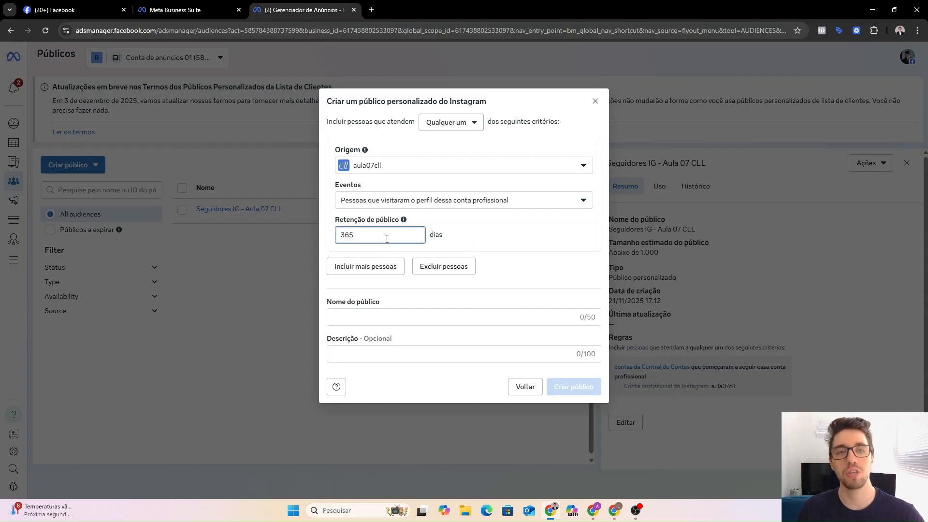
# Name the custom audience 'Visitaram IG - 365d - Aula 07 CLL' and create it.
pyautogui.click(427, 318)
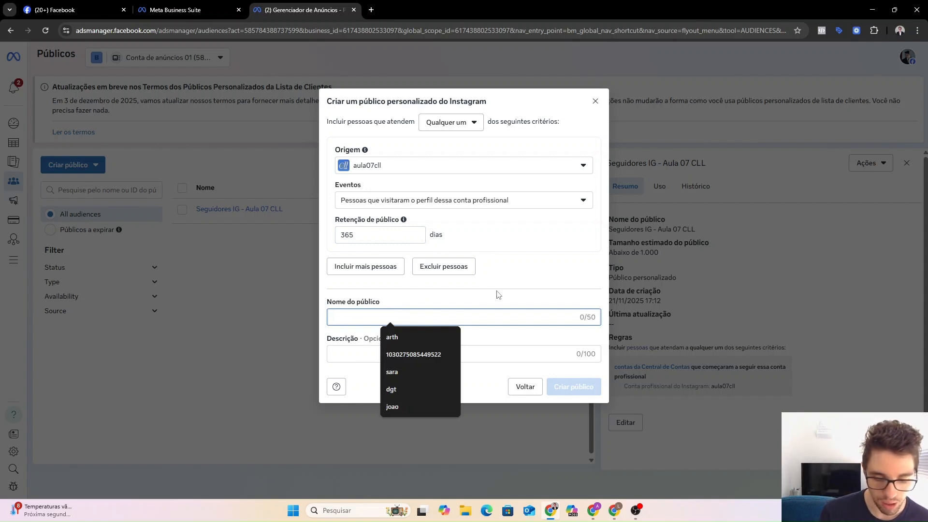
pyautogui.write('Visitaram ')
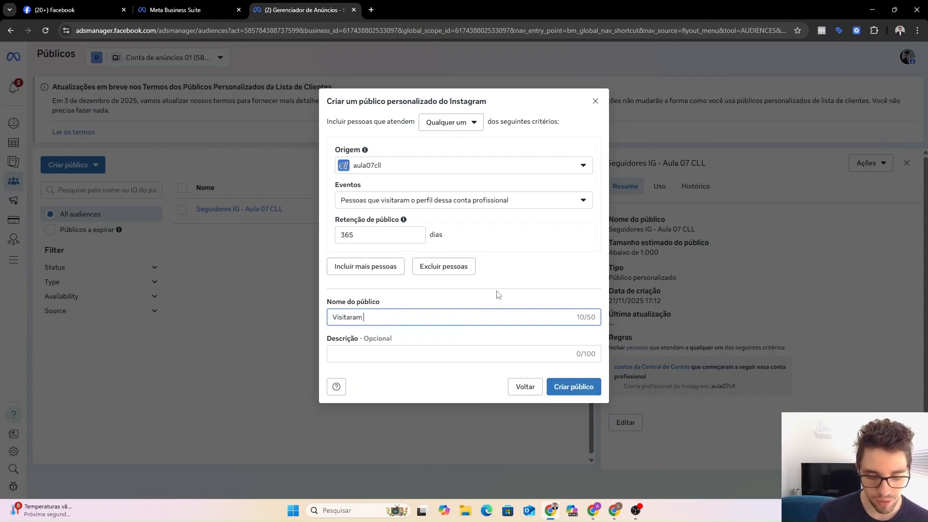
pyautogui.write('IG - ')
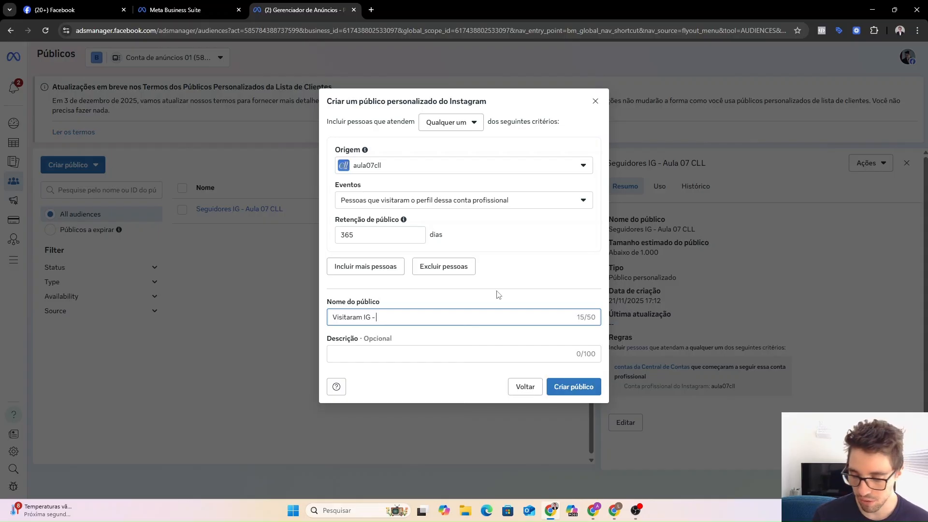
pyautogui.write('365d')
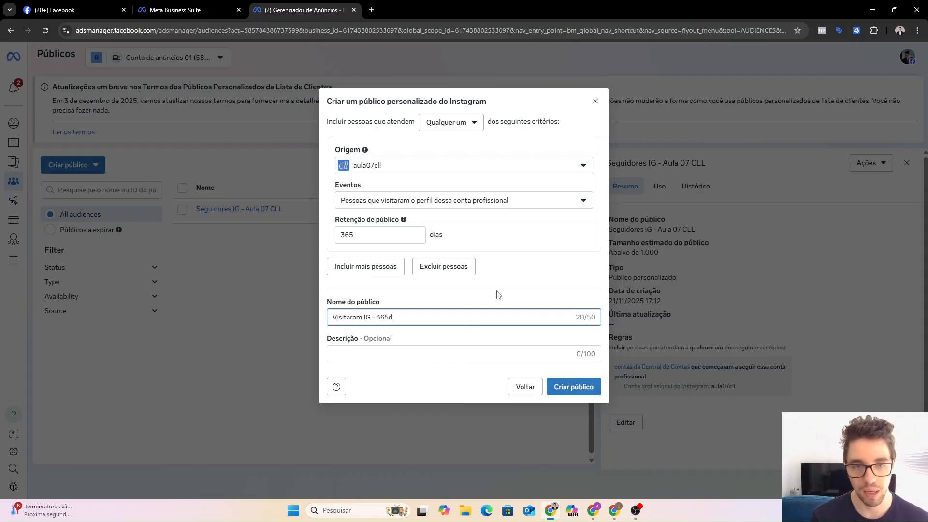
pyautogui.write(' - Aula ')
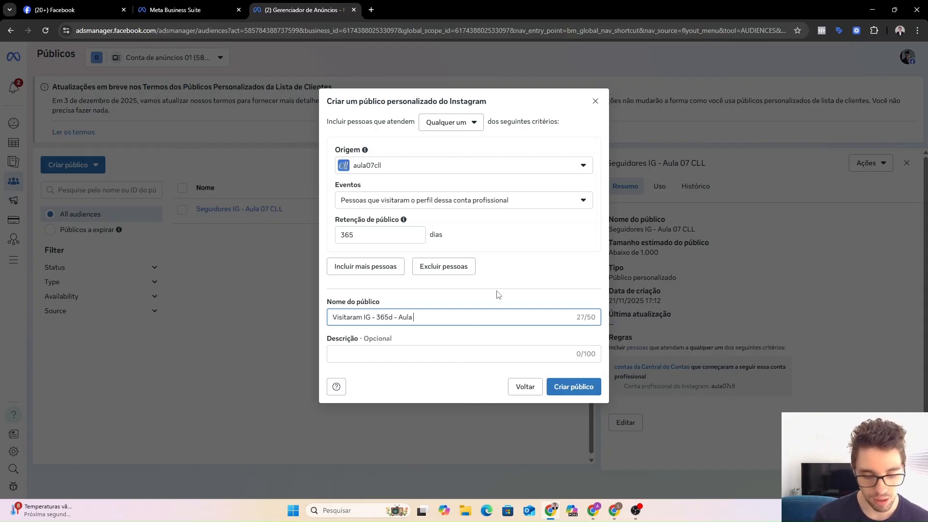
pyautogui.write('07 CLL')
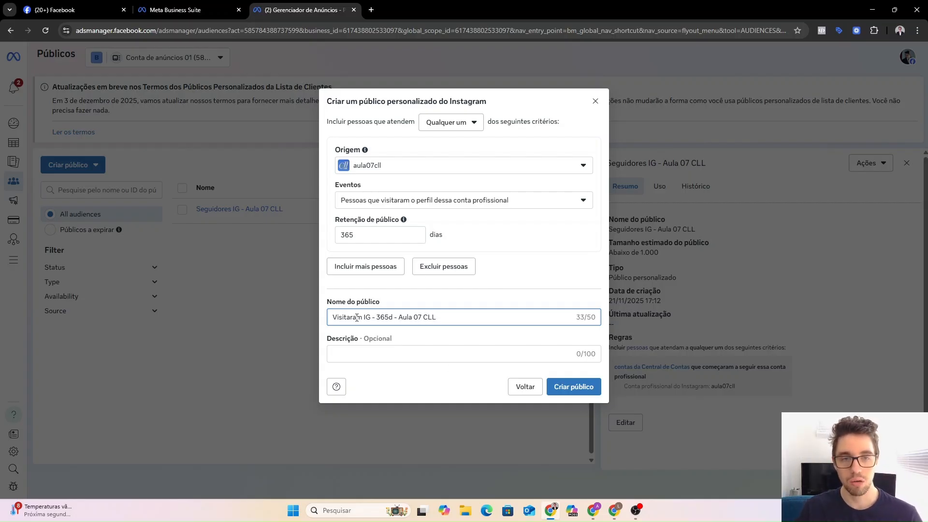
pyautogui.click(576, 389)
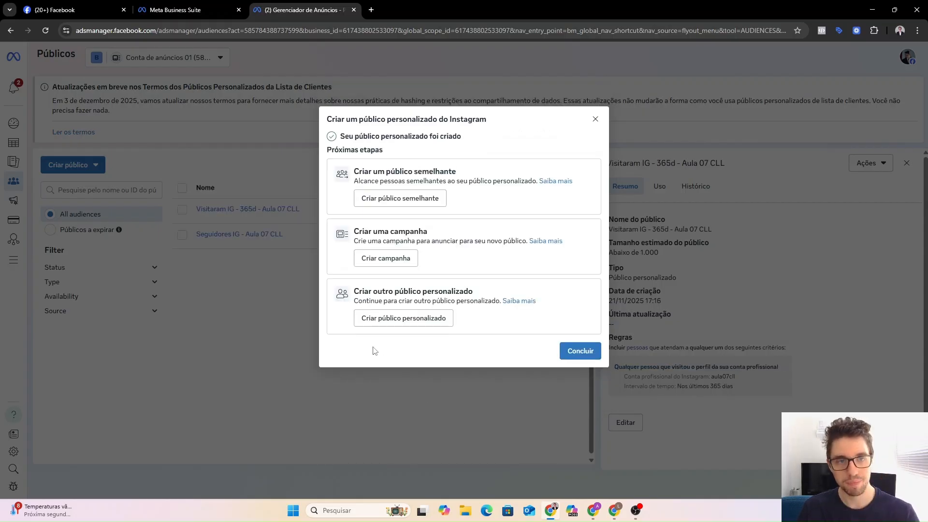
# Close the audience-created confirmation and expand the left navigation sidebar.
pyautogui.click(586, 352)
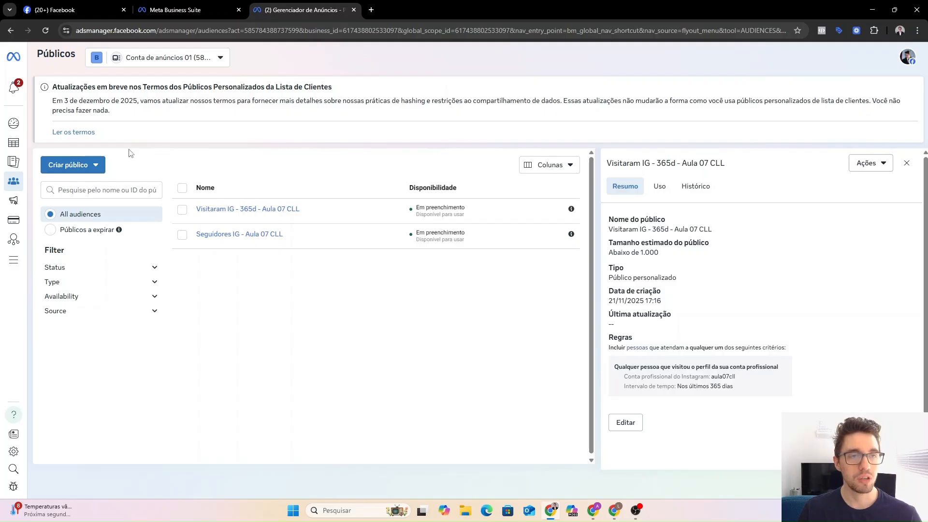
pyautogui.moveTo(14, 140)
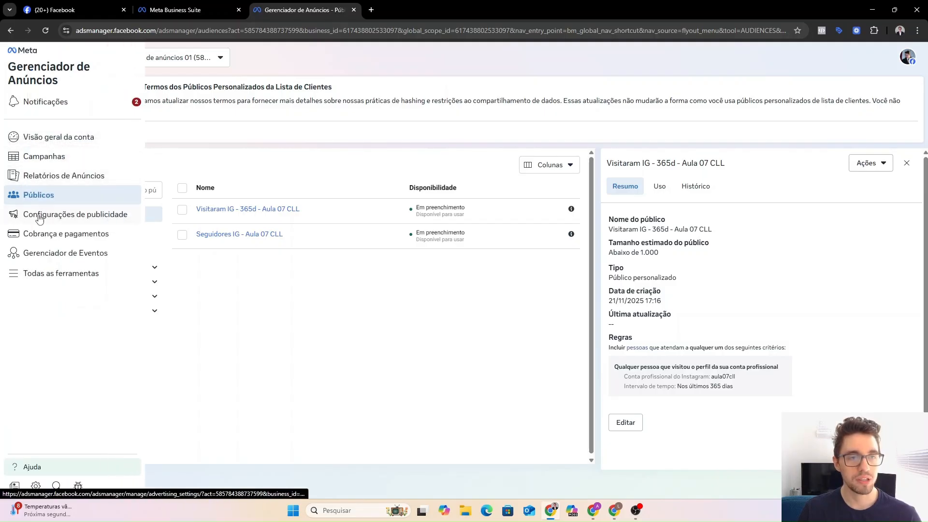
# Go to Events Manager and open its Conjuntos de dados list.
pyautogui.click(52, 257)
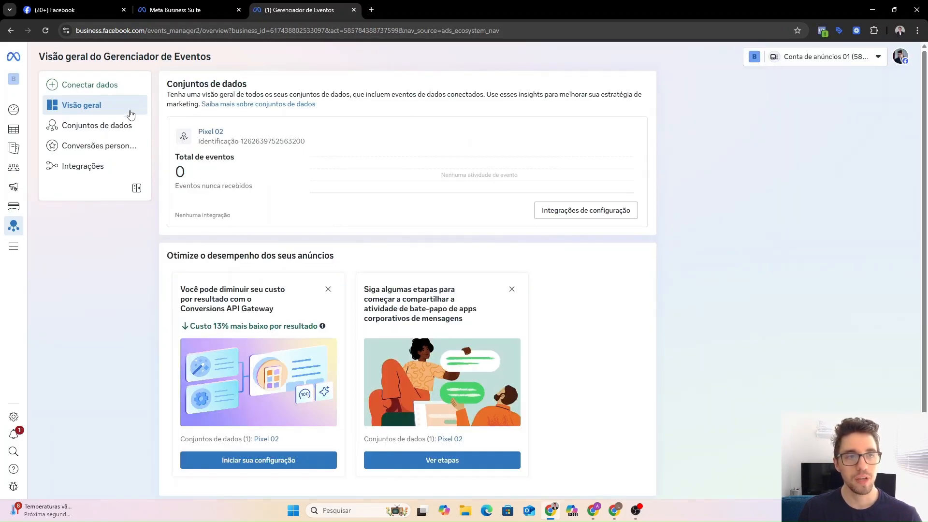
pyautogui.click(90, 128)
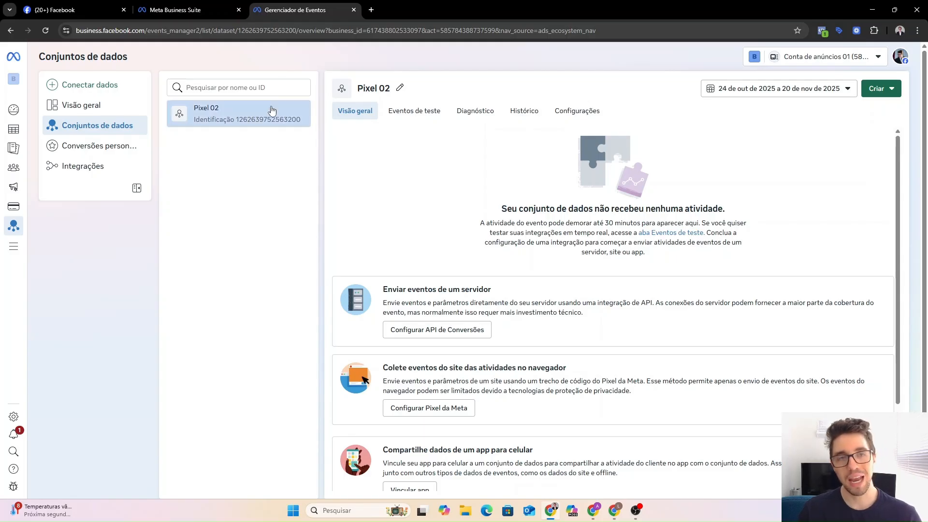
# Start connecting a new Web data source and choose to create a new dataset.
pyautogui.click(95, 86)
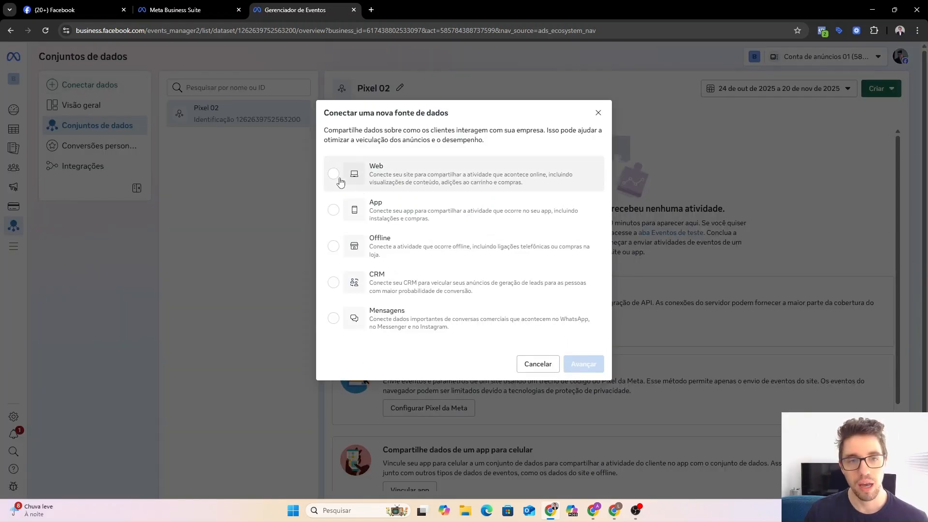
pyautogui.click(333, 175)
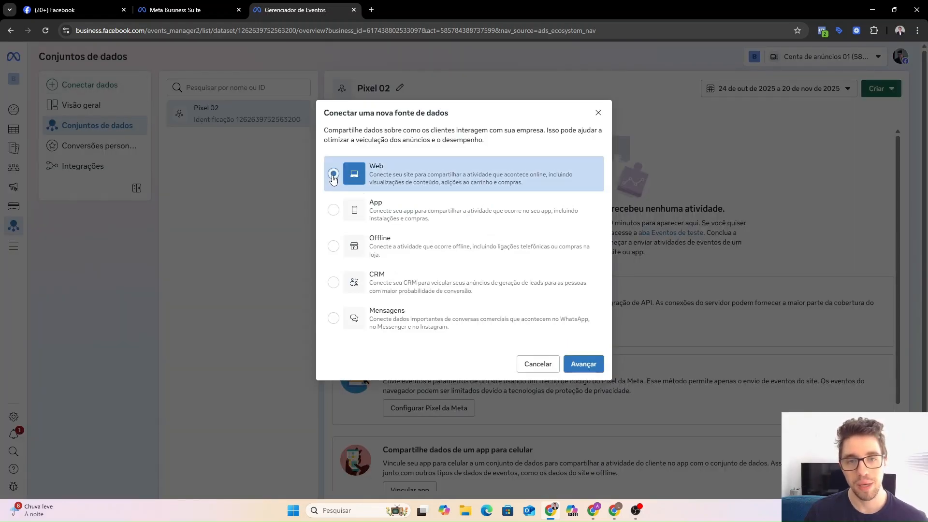
pyautogui.click(585, 364)
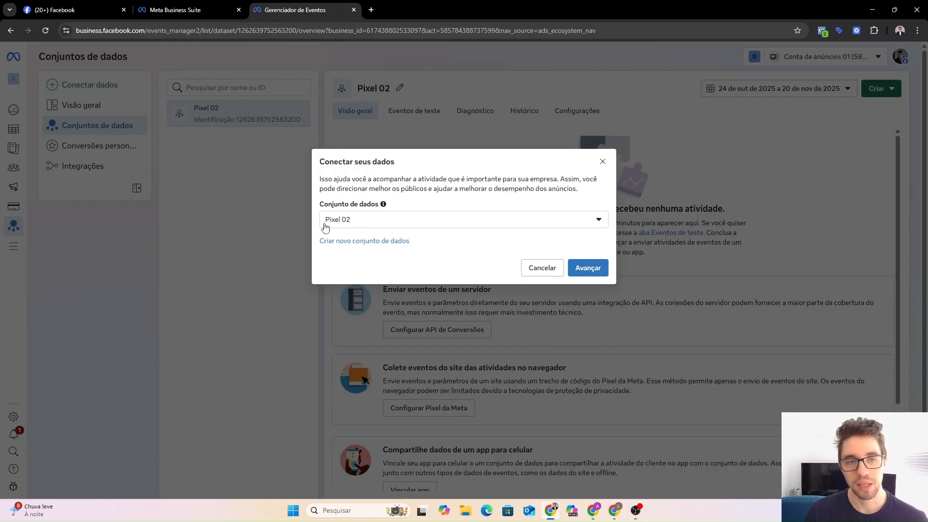
pyautogui.click(354, 243)
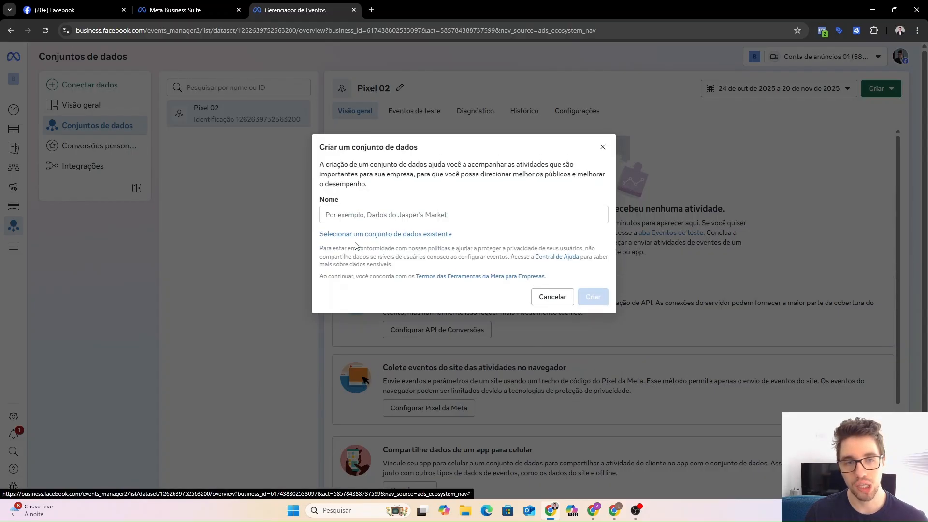
# Name the new dataset 'Pixel 03', create it, and dismiss the setup suggestion.
pyautogui.click(366, 213)
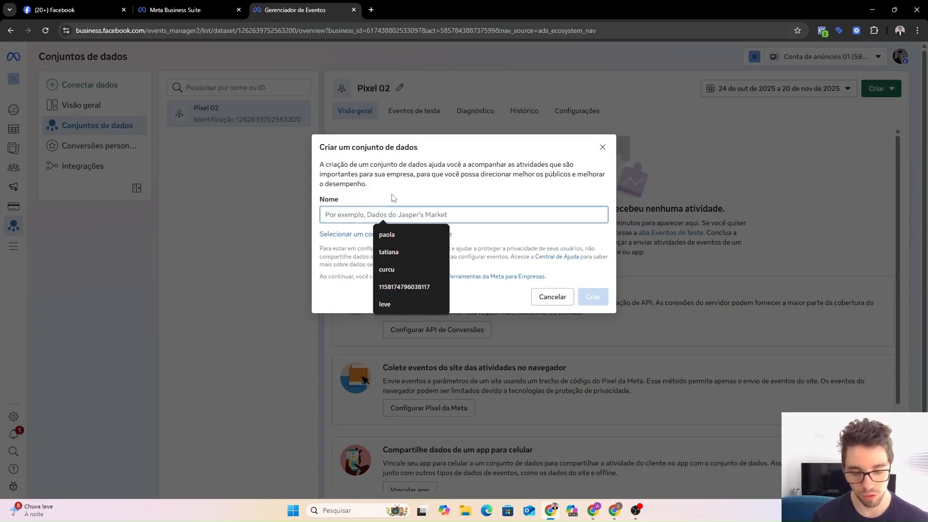
pyautogui.write('Pixel 03')
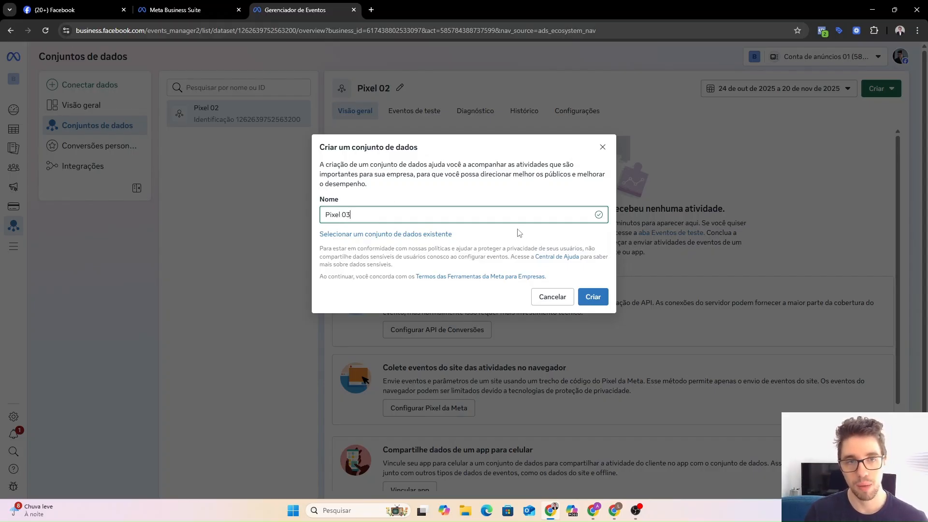
pyautogui.click(600, 298)
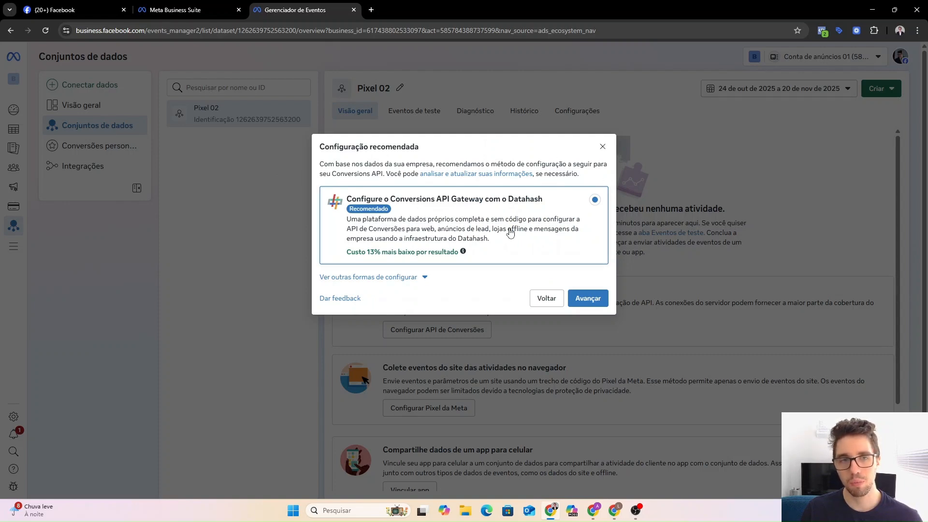
pyautogui.click(602, 147)
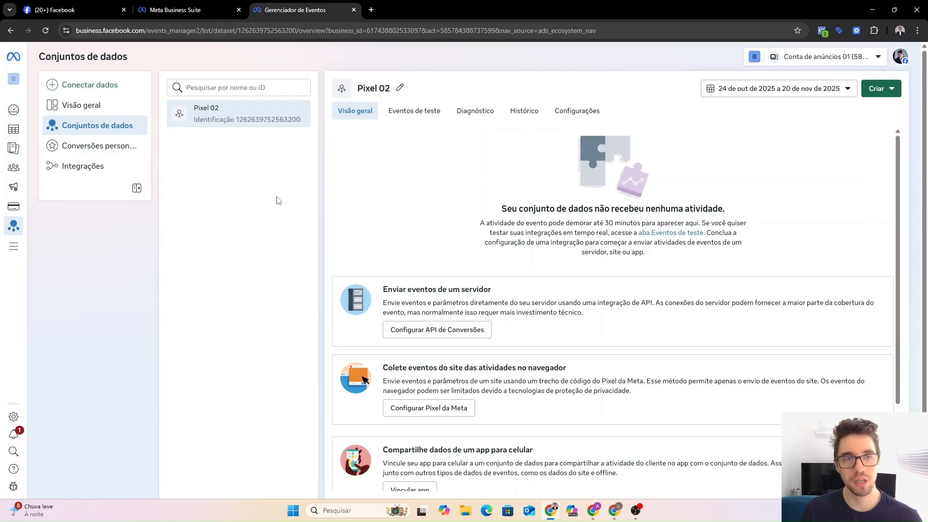
# Reload the datasets list and open the Pixel 03 dataset.
pyautogui.click(46, 32)
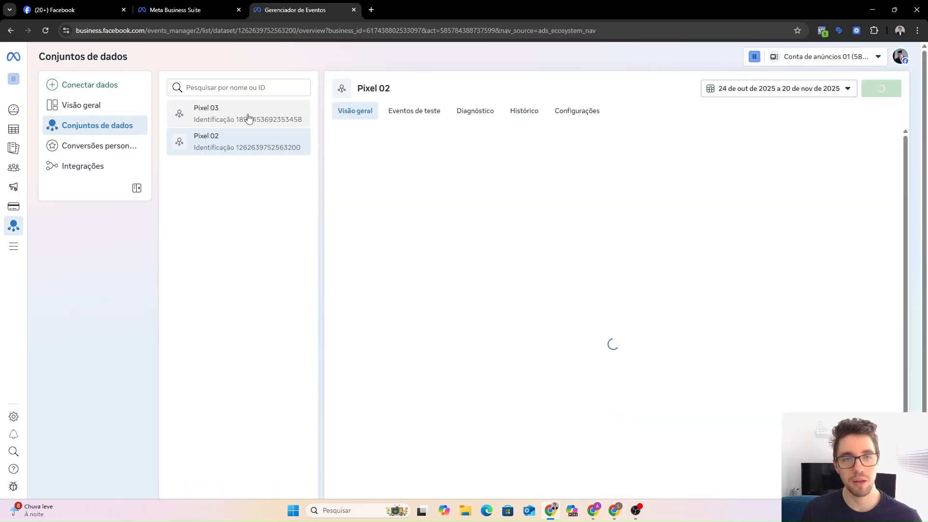
pyautogui.click(250, 115)
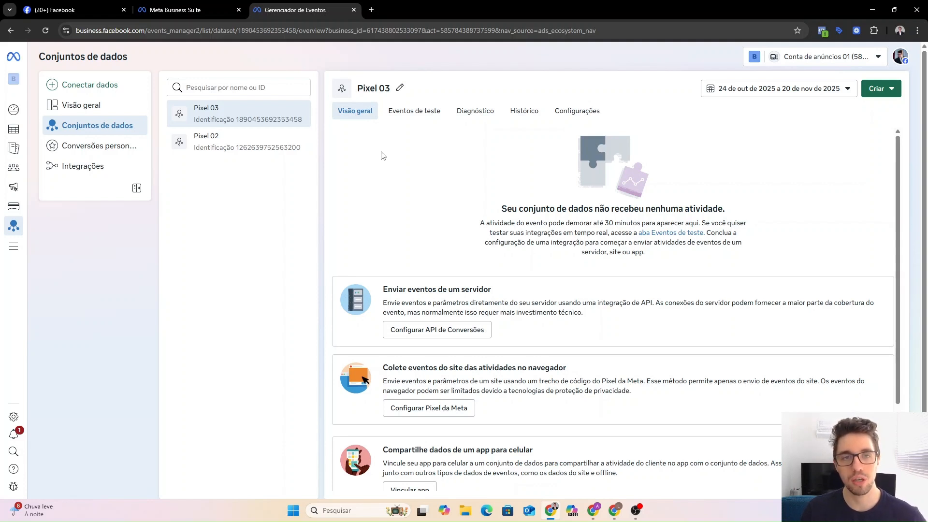
# Show Pixel 03's dataset ID in Configurações, then return to Google Tag Manager.
pyautogui.click(582, 114)
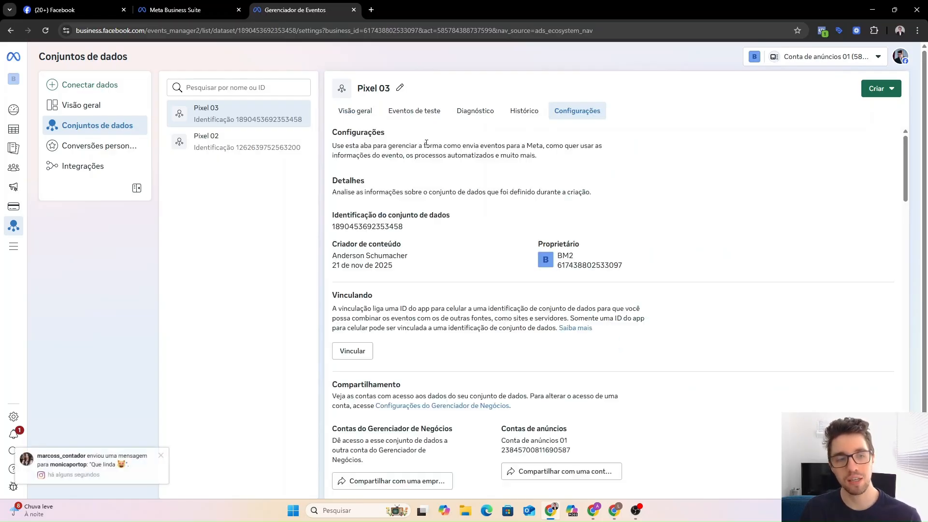
pyautogui.click(161, 455)
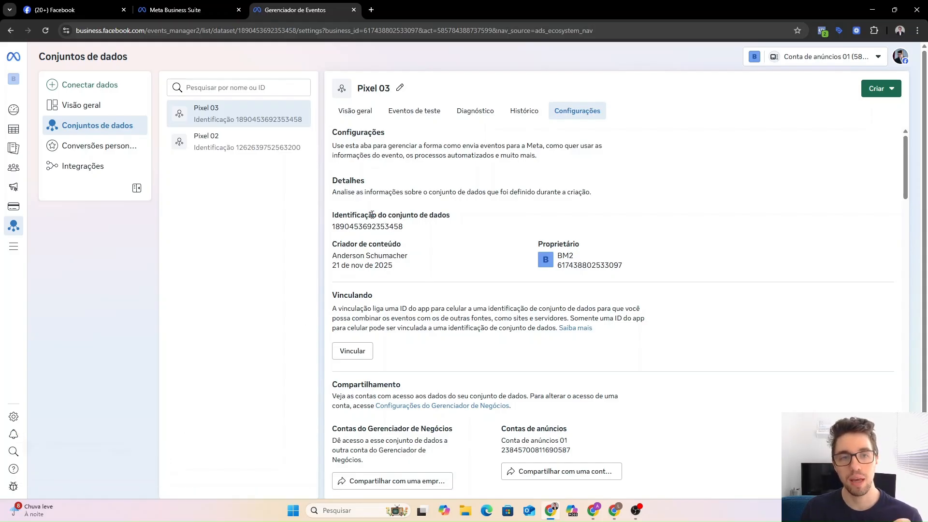
pyautogui.moveTo(331, 215); pyautogui.dragTo(445, 212)
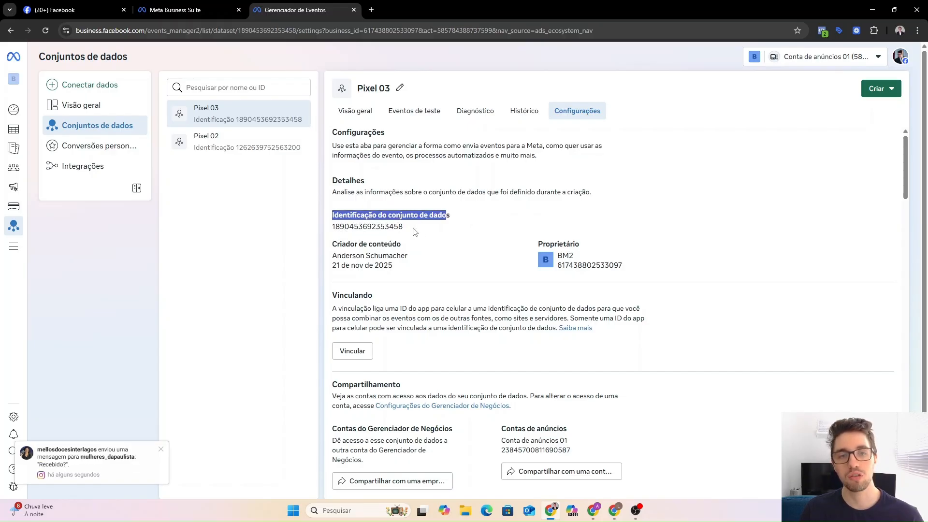
pyautogui.click(434, 232)
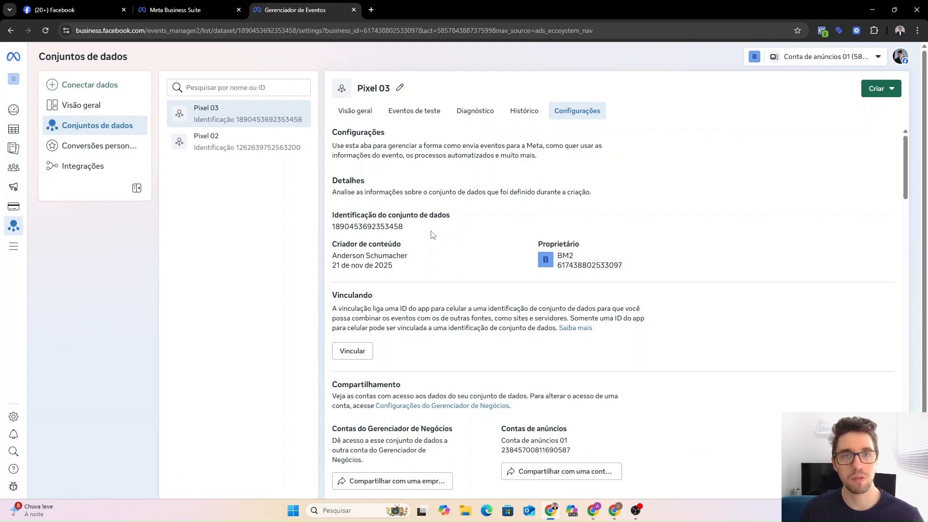
pyautogui.moveTo(454, 219); pyautogui.dragTo(338, 222)
pyautogui.click(451, 213)
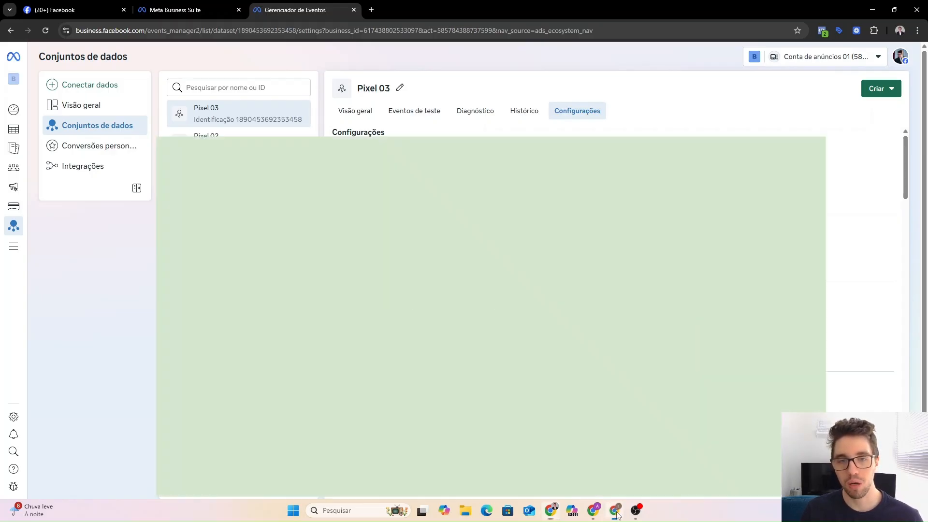
pyautogui.click(614, 510)
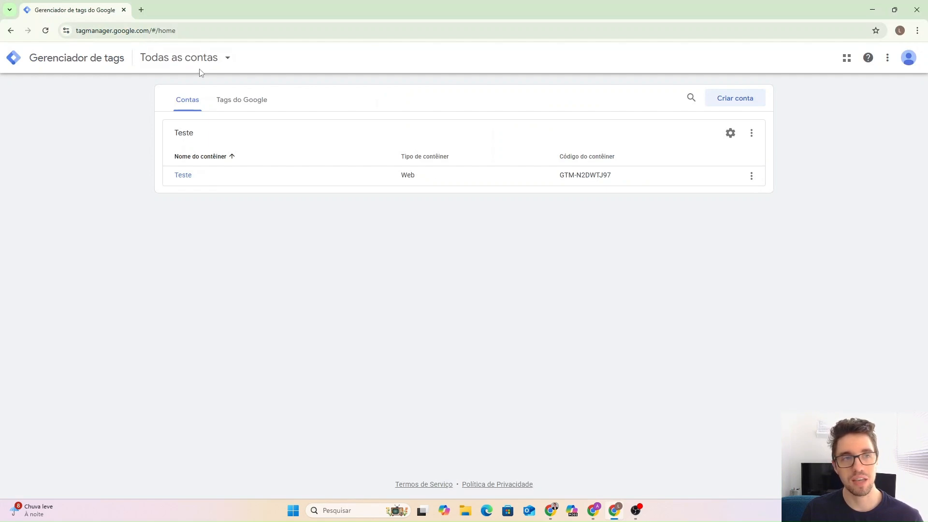
# Search 'tag manager' in a new tab and go to the Google Tag Manager site.
pyautogui.click(141, 10)
pyautogui.click(123, 9)
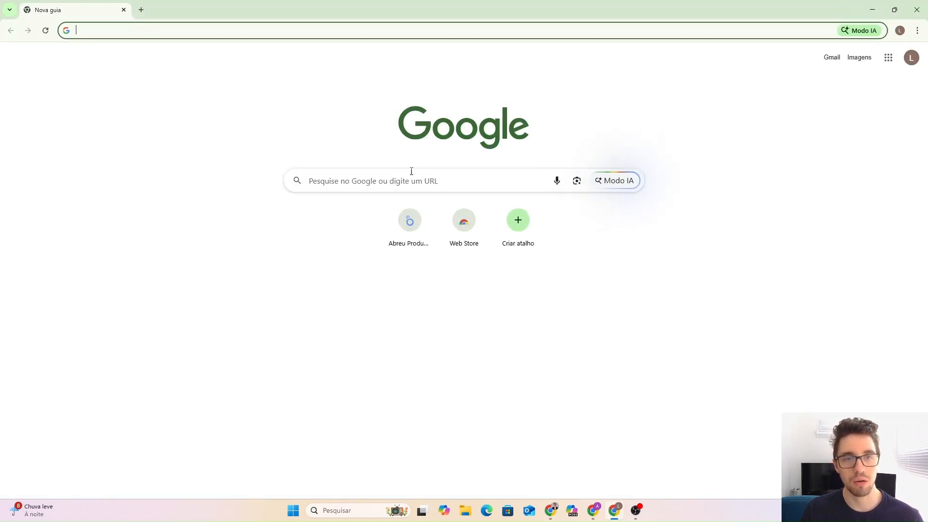
pyautogui.click(374, 187)
pyautogui.click(336, 203)
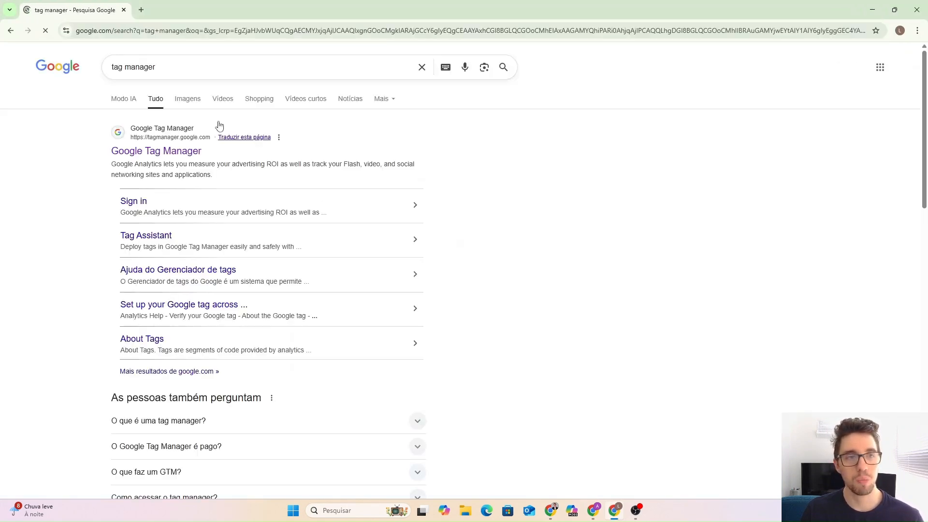
pyautogui.click(138, 154)
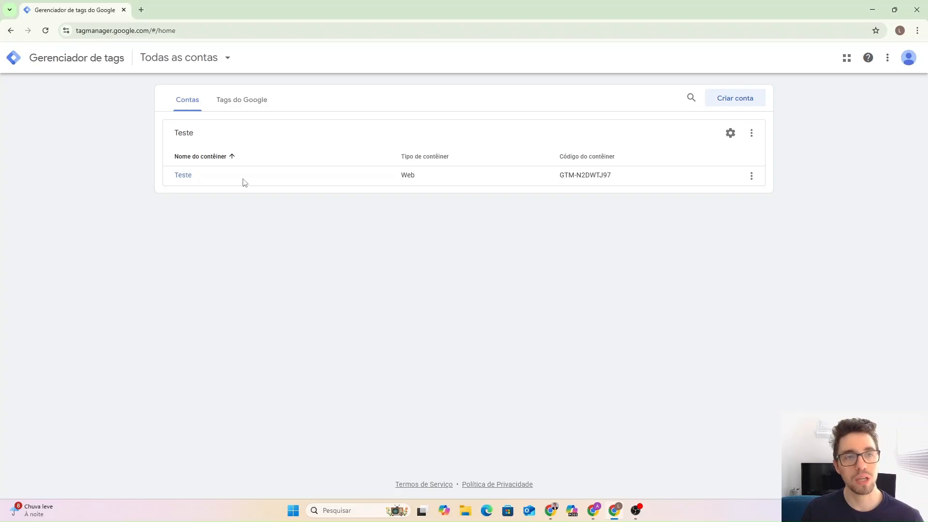
# Review the existing Teste account and container code, then start a new account.
pyautogui.moveTo(178, 136); pyautogui.dragTo(644, 174)
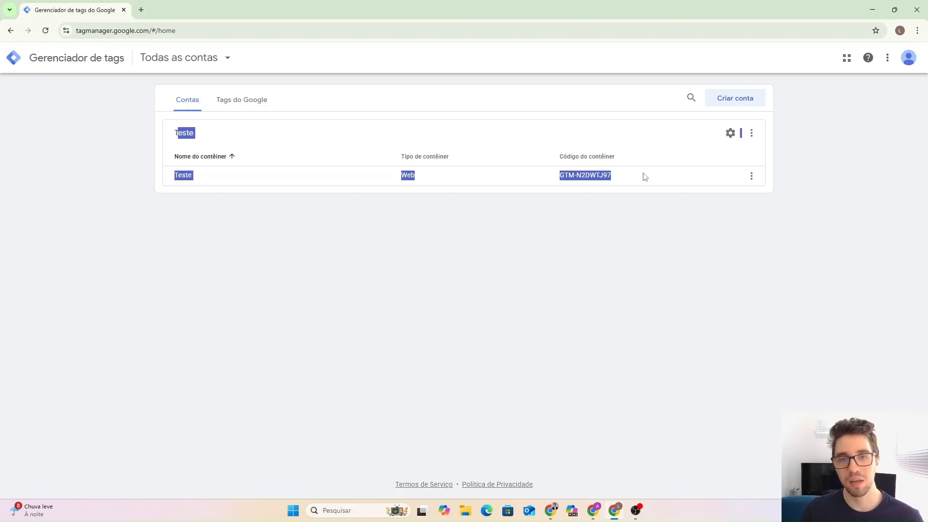
pyautogui.click(637, 207)
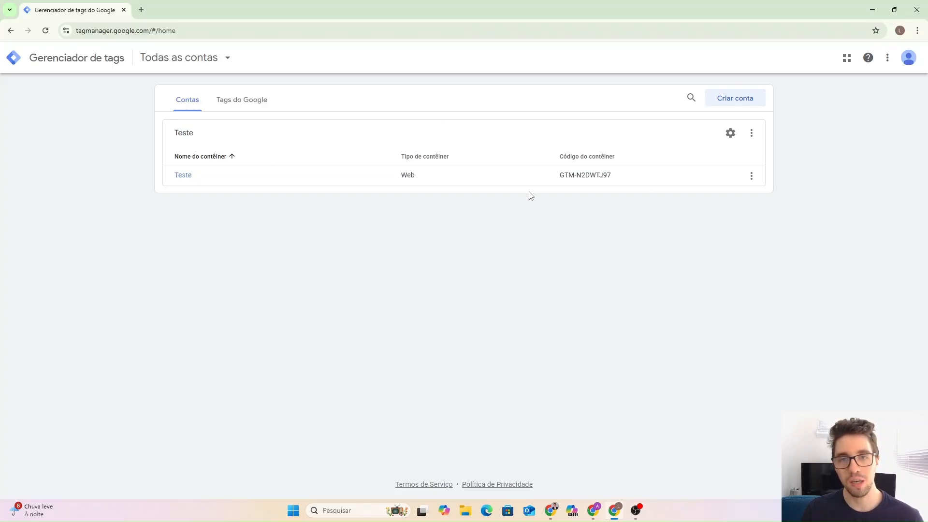
pyautogui.moveTo(561, 175); pyautogui.dragTo(619, 178)
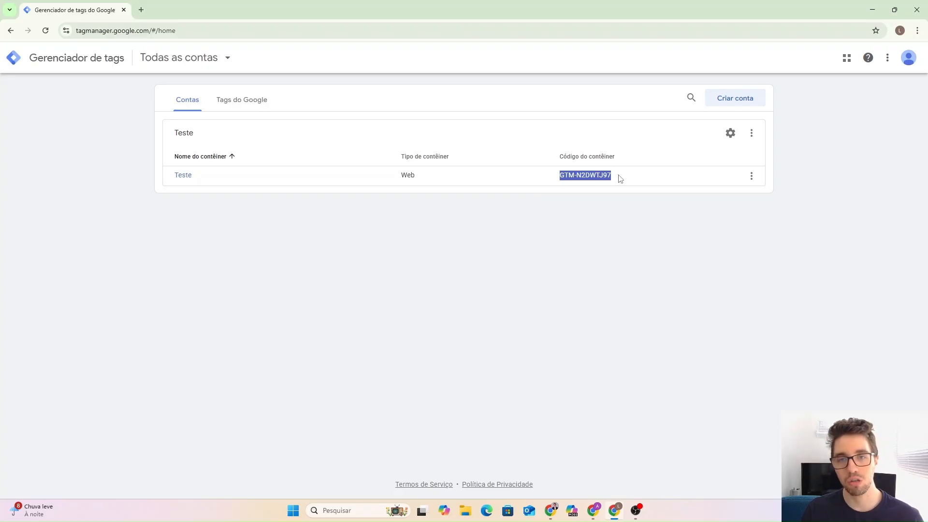
pyautogui.click(607, 232)
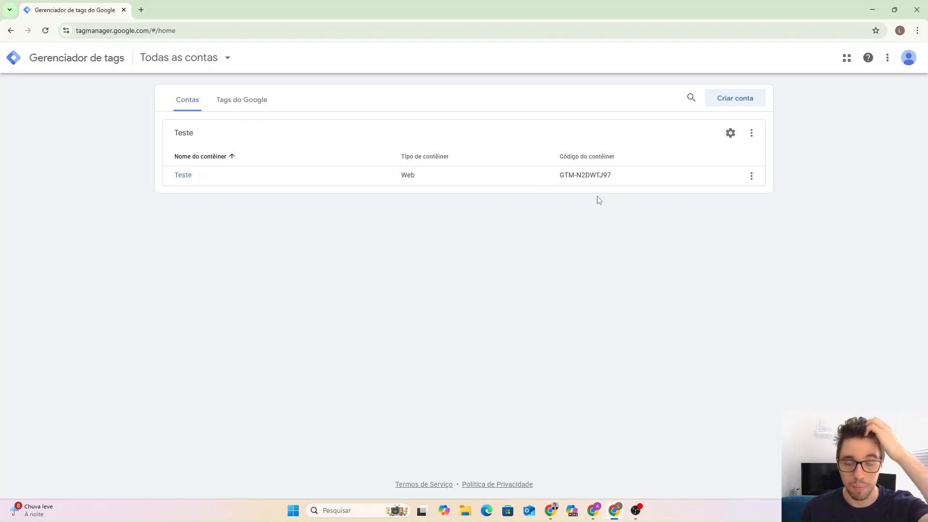
pyautogui.click(729, 106)
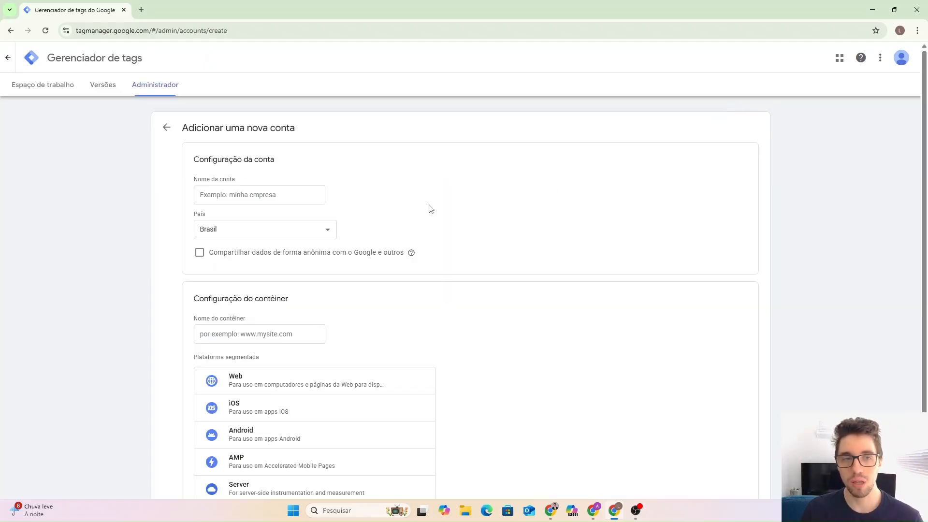
# Enter 'Aula 07 CLL' as both the account name and the container name.
pyautogui.click(267, 199)
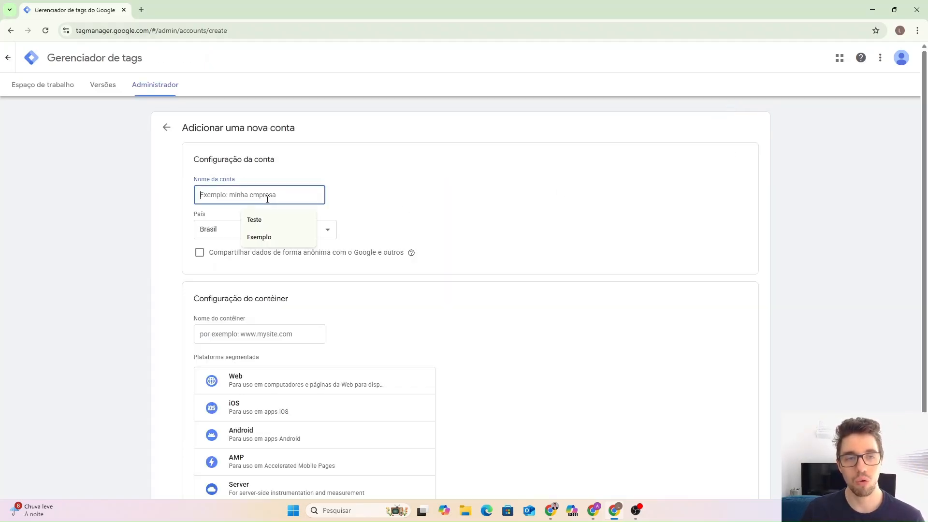
pyautogui.write('Aula 07 CLL')
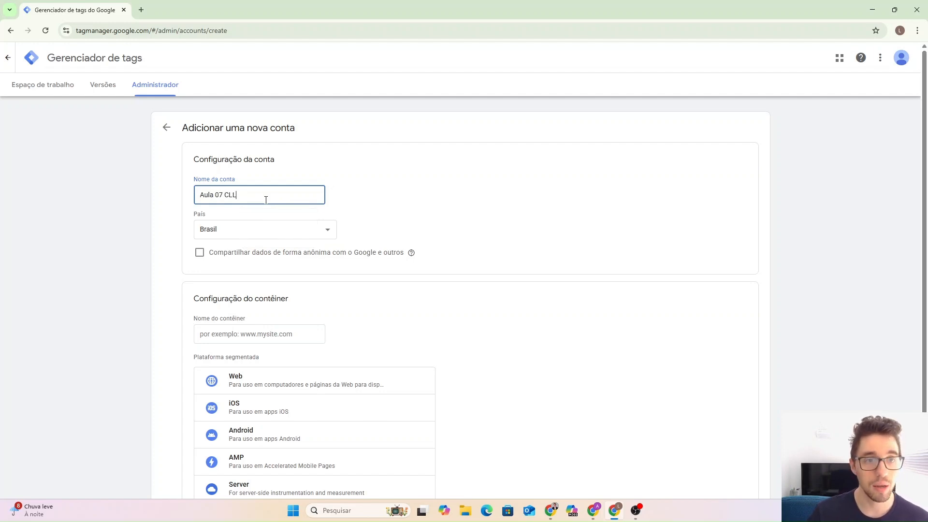
pyautogui.scroll(-2, 266, 200)
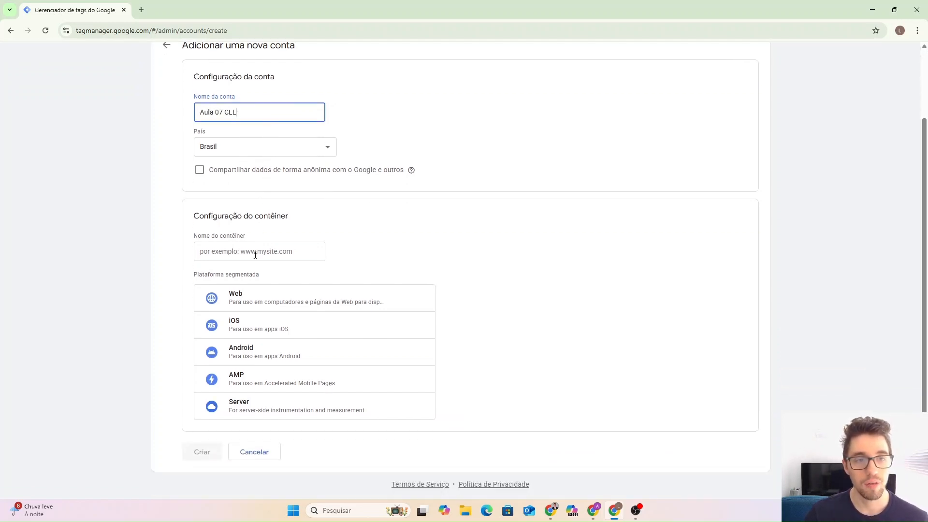
pyautogui.click(317, 247)
pyautogui.write('Aula')
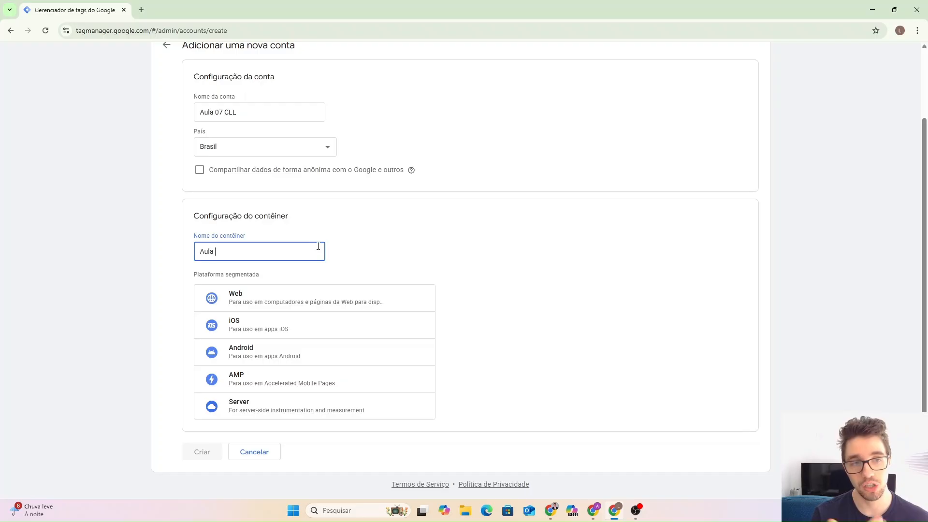
pyautogui.write('07')
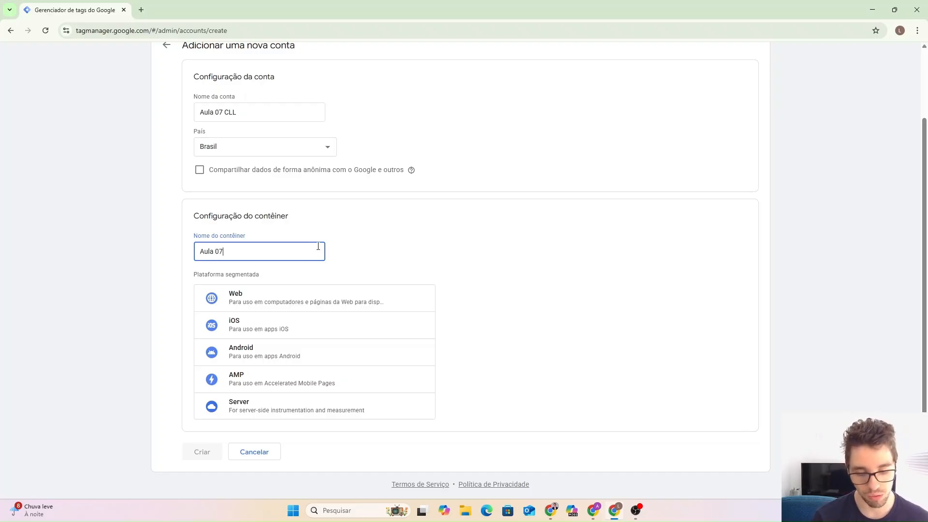
pyautogui.write(' CLL')
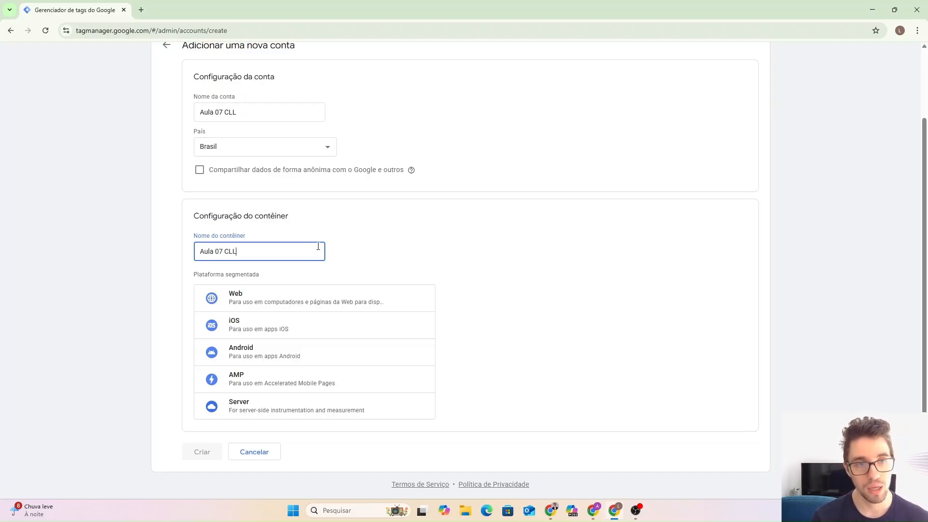
# Choose the Web platform, create the container, and accept the terms including GDPR.
pyautogui.click(242, 298)
pyautogui.click(209, 451)
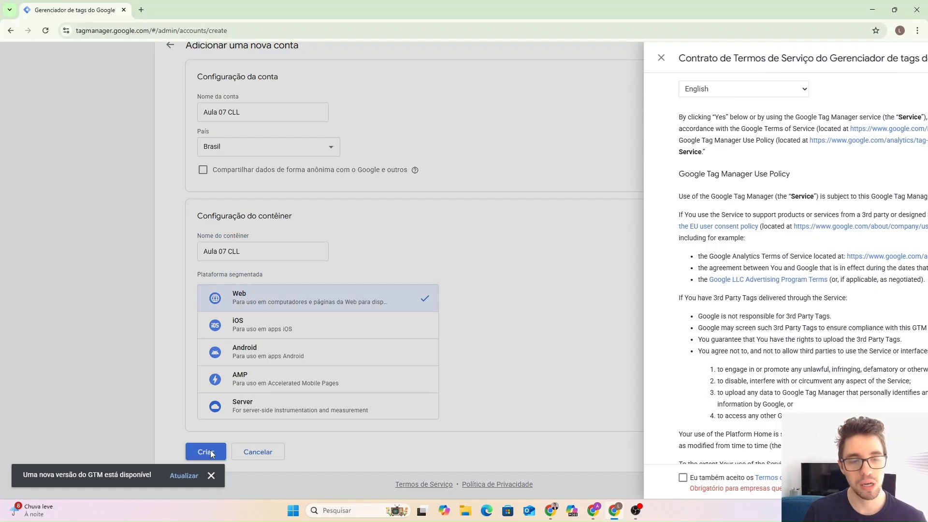
pyautogui.scroll(-2, 261, 454)
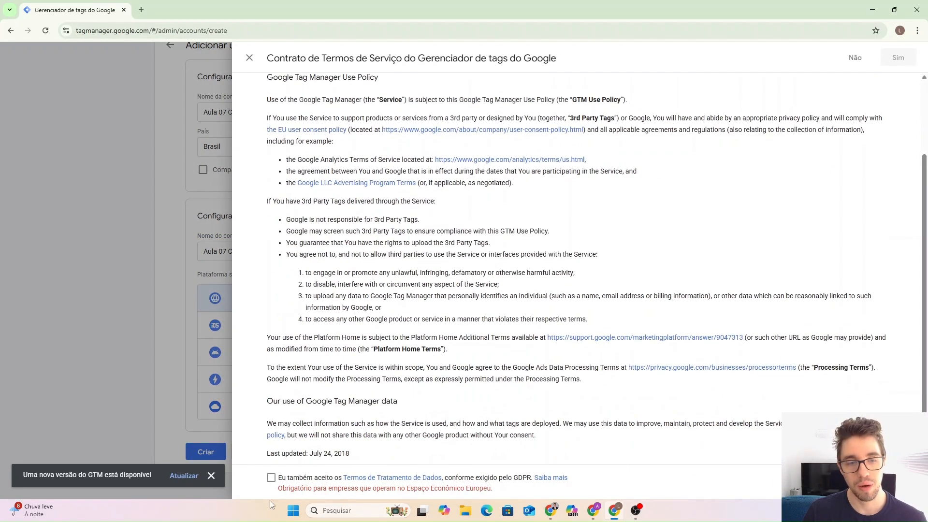
pyautogui.click(271, 478)
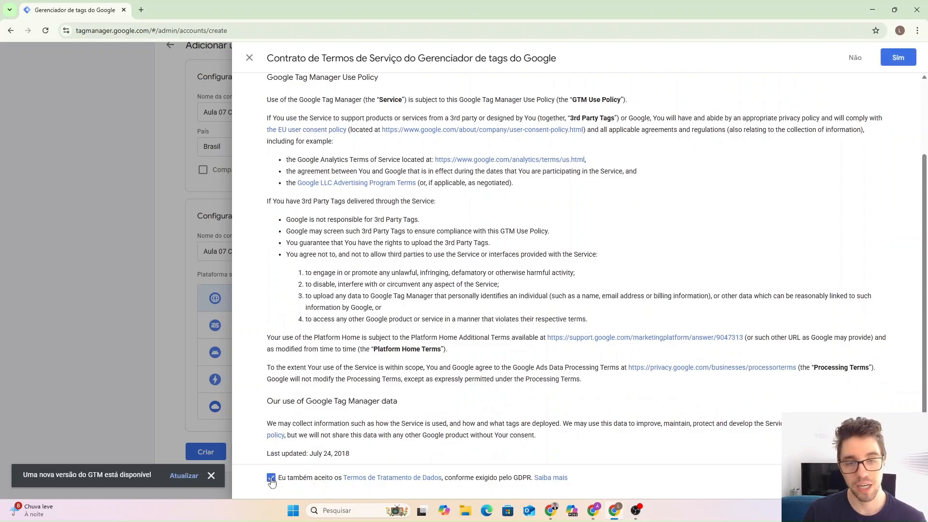
pyautogui.click(898, 58)
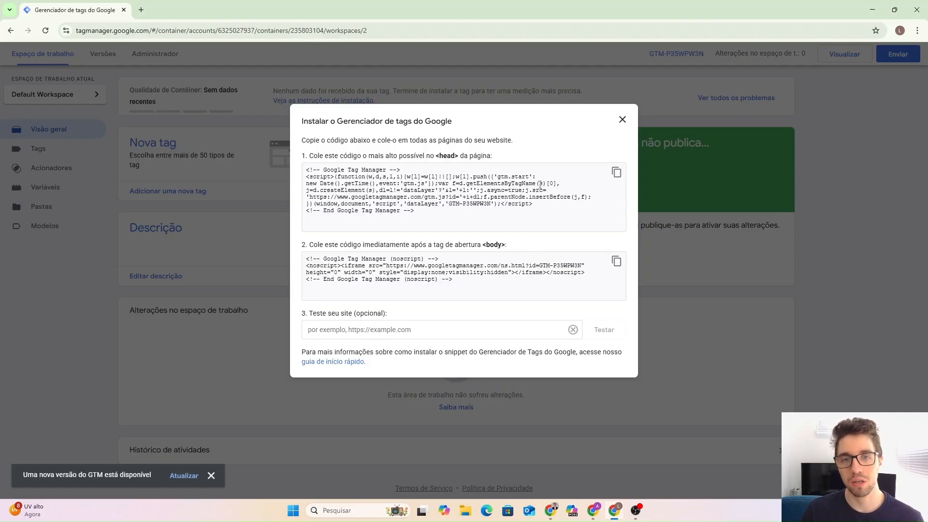
# Dismiss the install dialog, check the new container ID, and reopen its installation snippets.
pyautogui.click(622, 120)
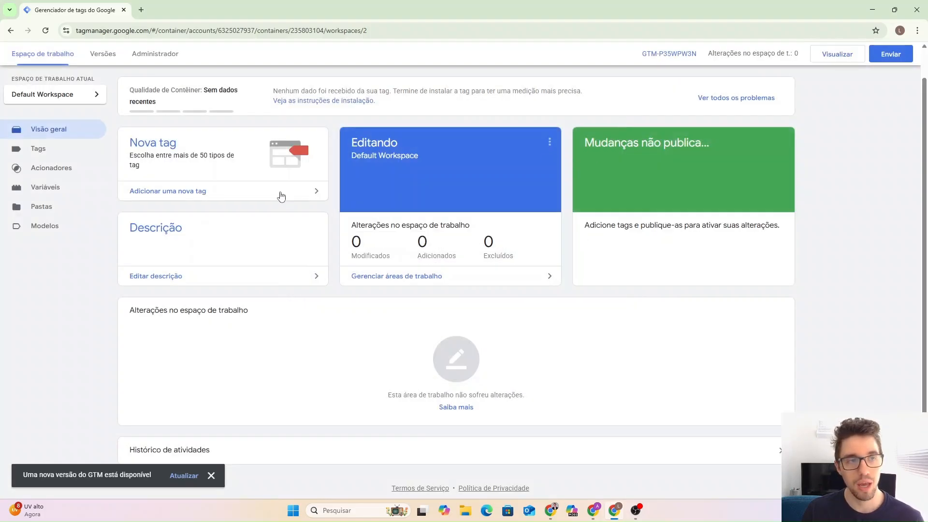
pyautogui.scroll(1, 261, 56)
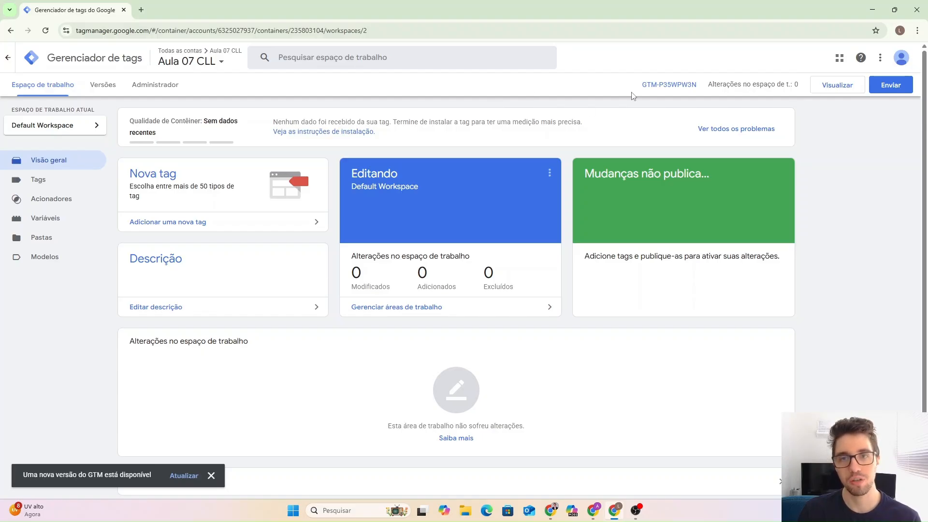
pyautogui.moveTo(638, 90); pyautogui.dragTo(698, 92)
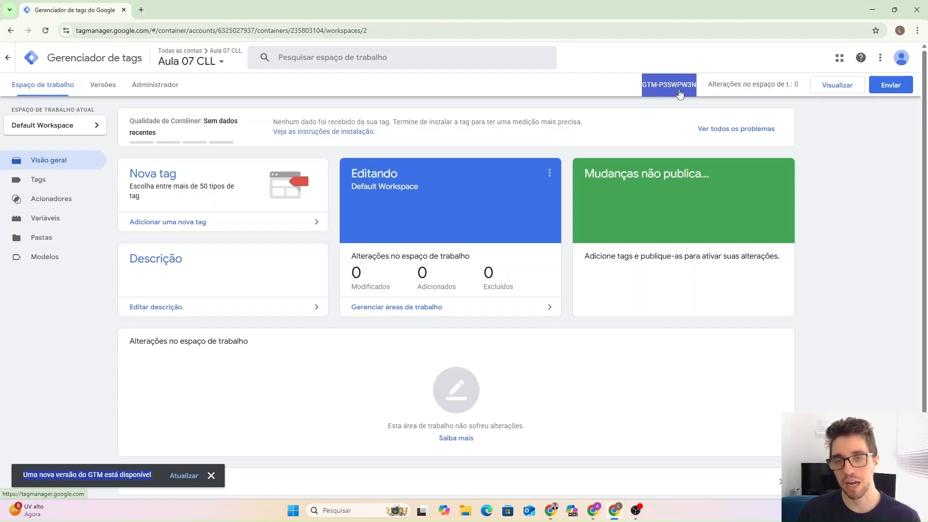
pyautogui.click(607, 89)
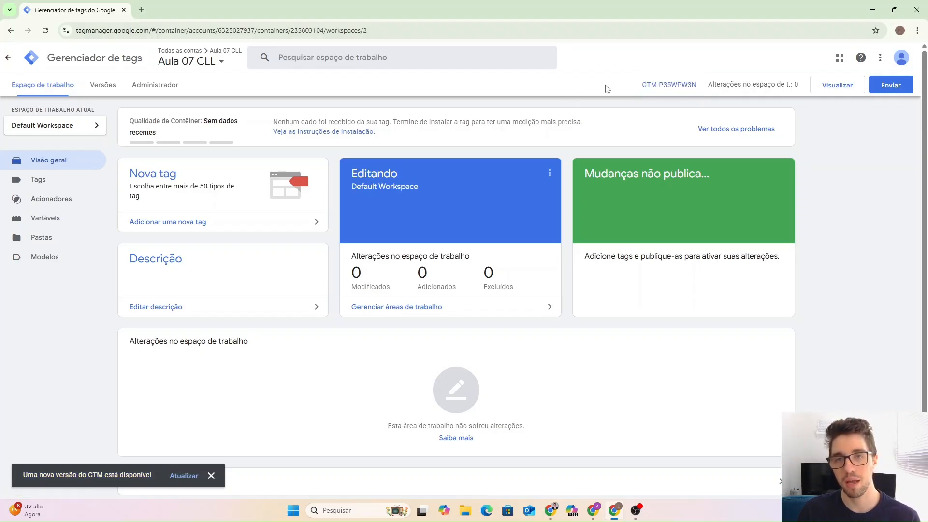
pyautogui.click(642, 89)
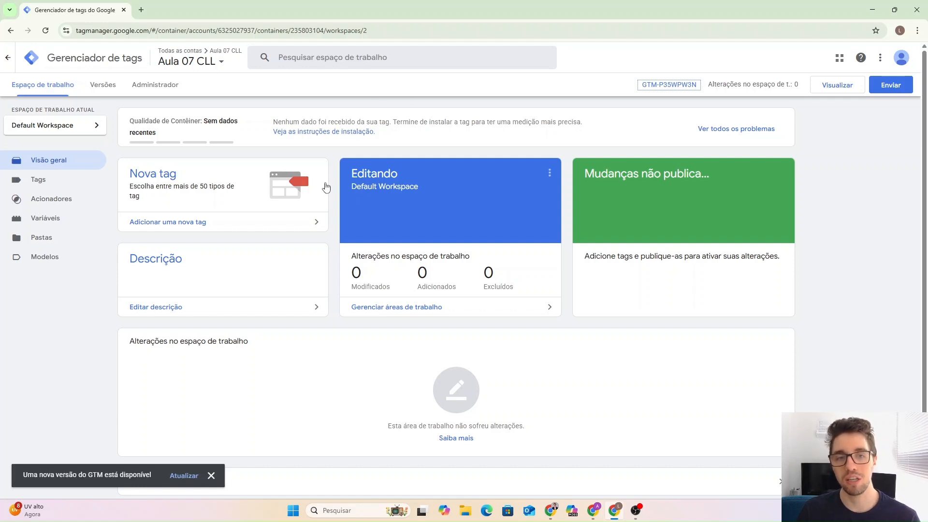
pyautogui.click(569, 96)
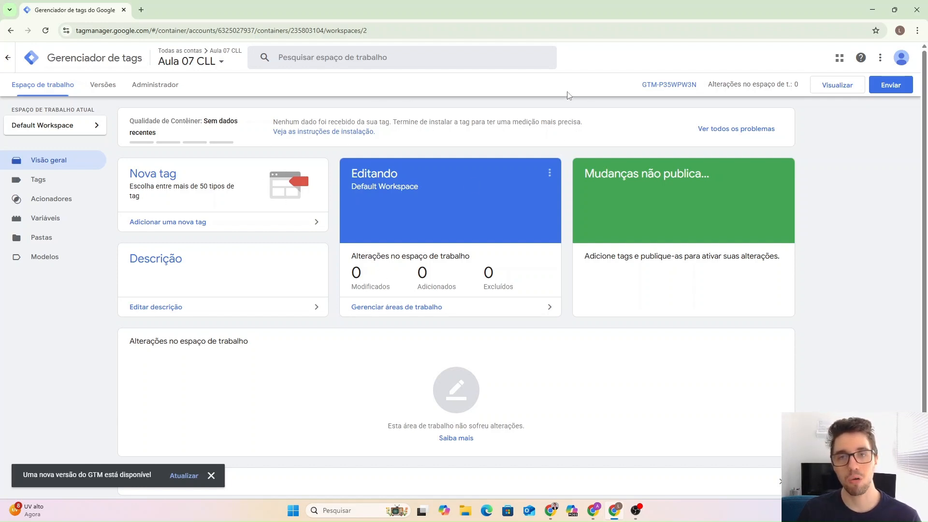
pyautogui.click(673, 87)
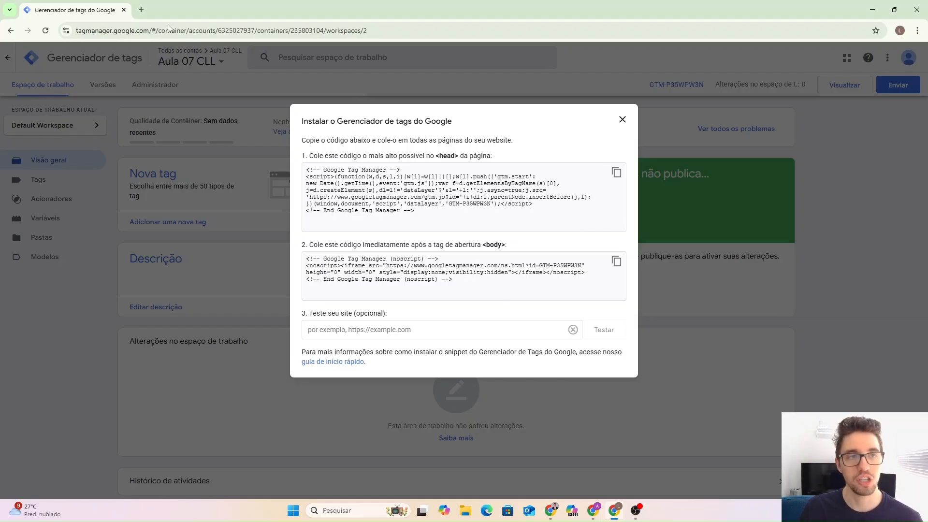
# Try loading dominioalgumacoisa.com/wp-admin in a new tab, then close the unreachable tab.
pyautogui.click(142, 7)
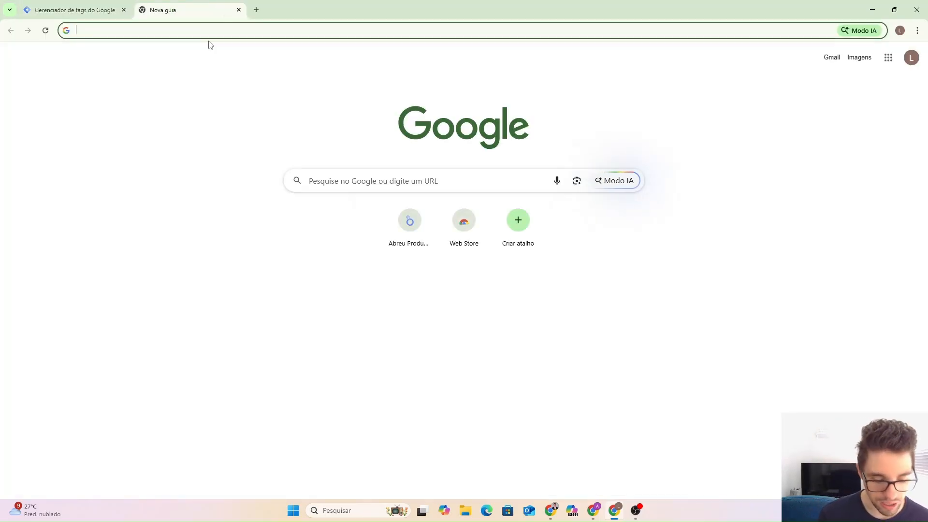
pyautogui.write('dominio')
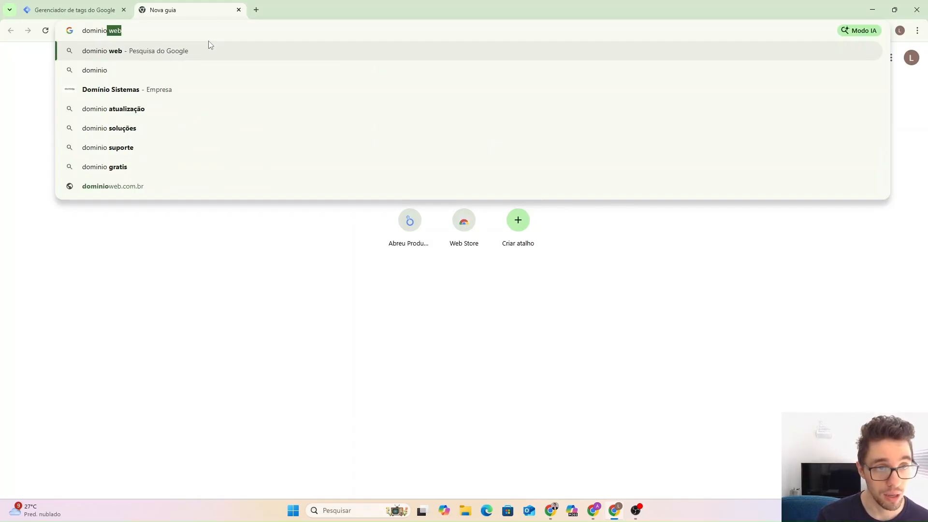
pyautogui.write('algumac')
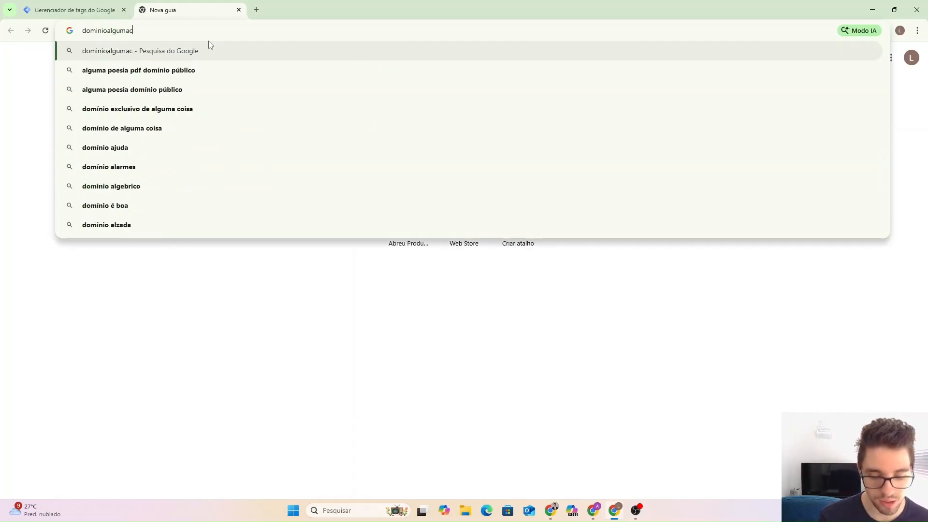
pyautogui.write('oisa.com')
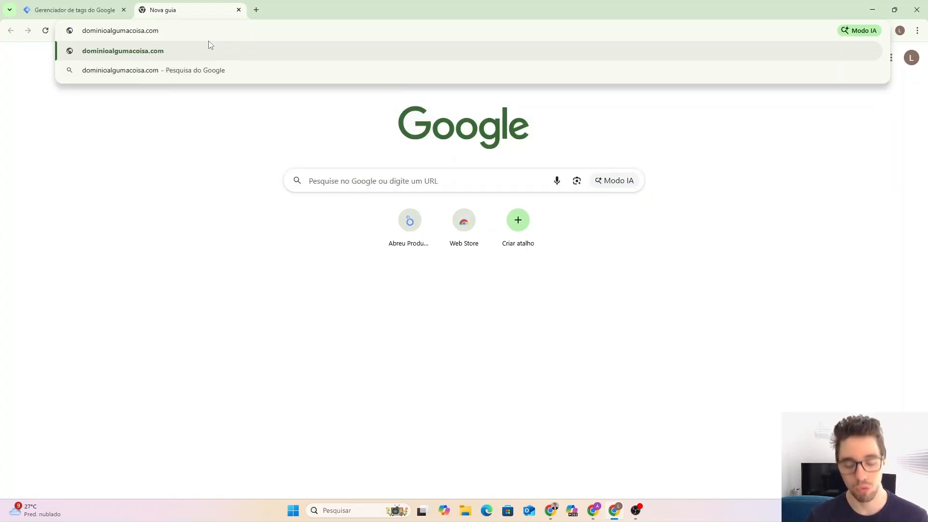
pyautogui.write('/')
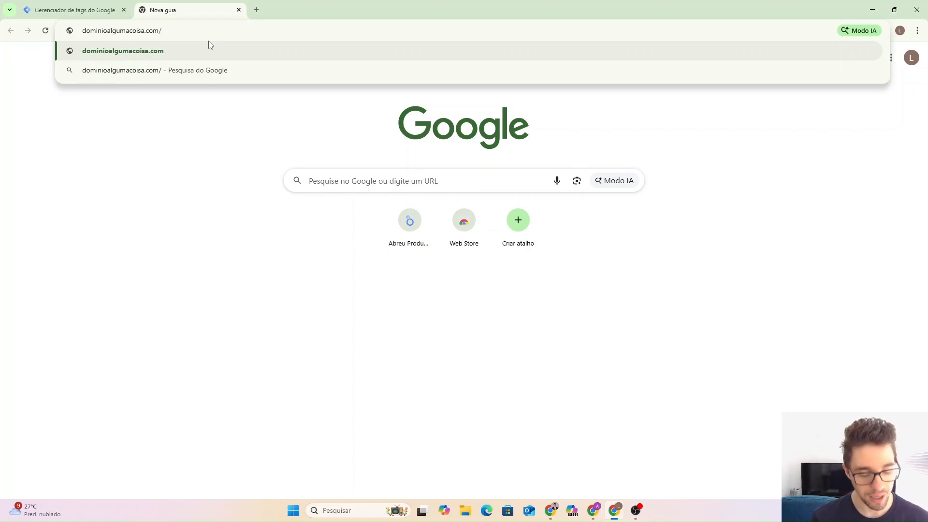
pyautogui.write('wp')
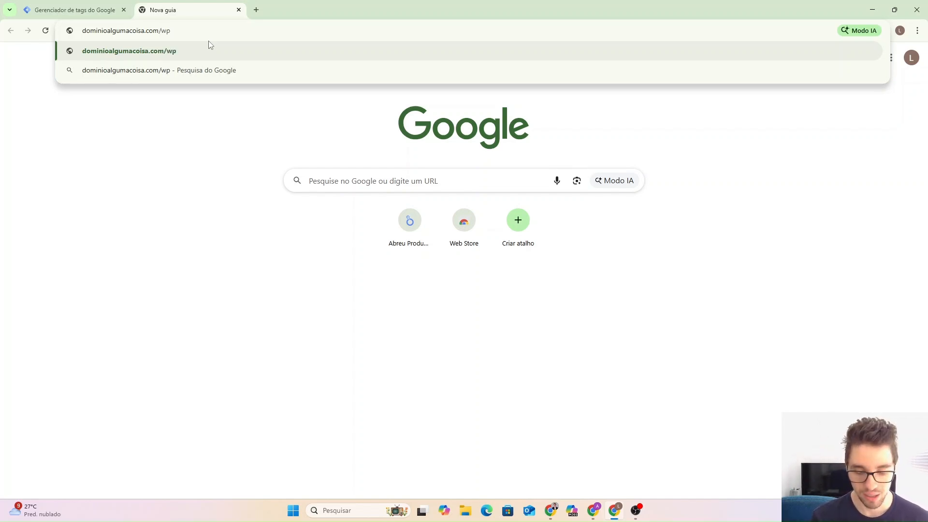
pyautogui.write('-admin')
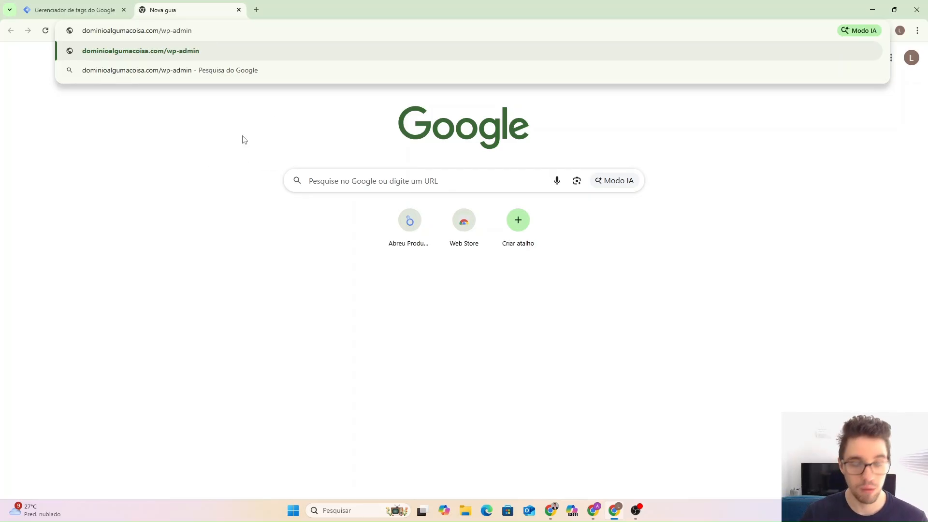
pyautogui.press('Return')
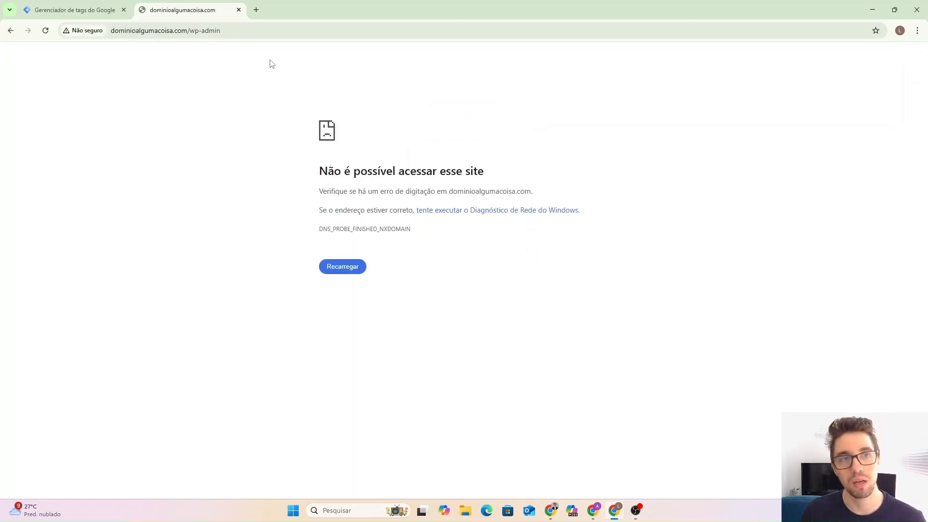
pyautogui.click(238, 10)
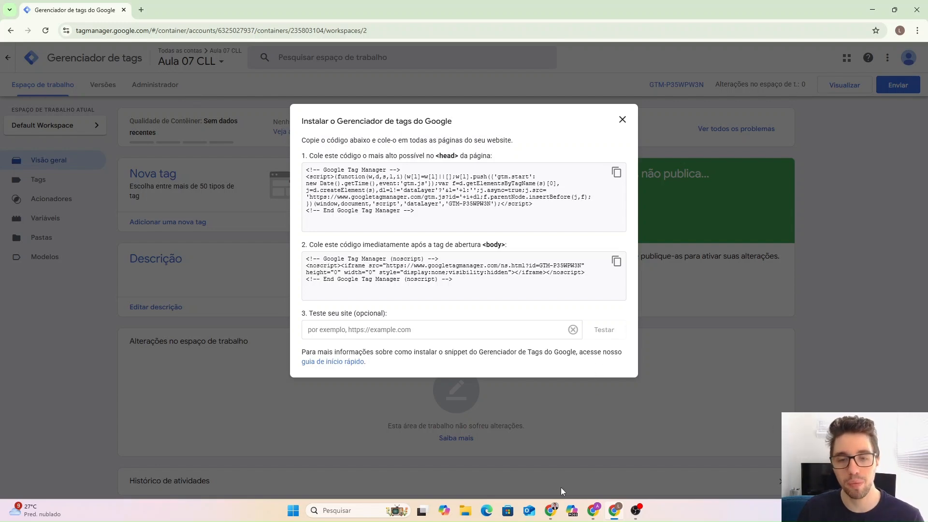
# Switch to the other Chrome window showing the site's WordPress admin dashboard.
pyautogui.click(593, 511)
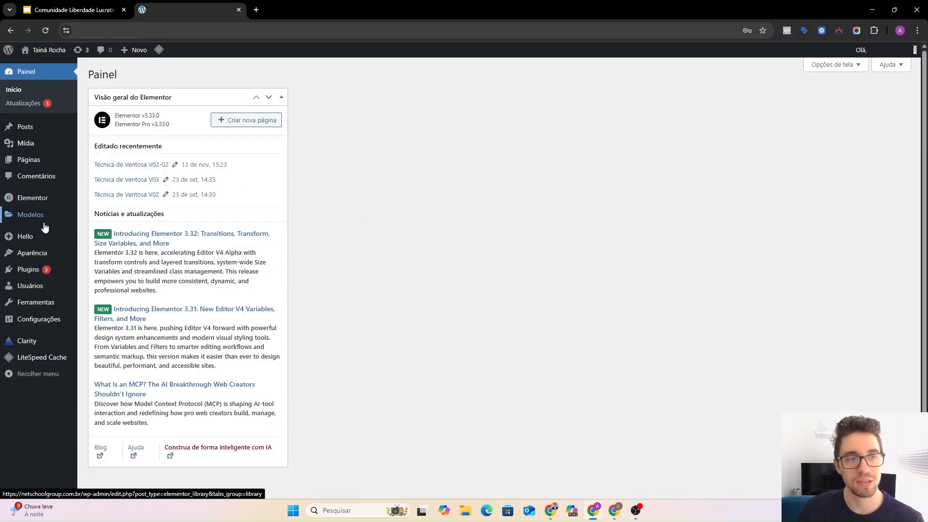
# Open Elementor's Código personalizado page from the WordPress admin sidebar.
pyautogui.moveTo(33, 272)
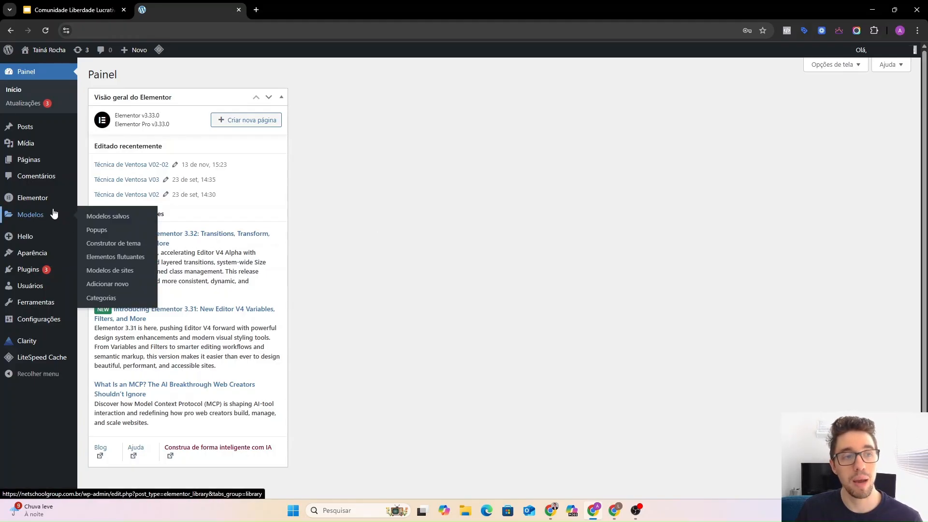
pyautogui.moveTo(21, 203)
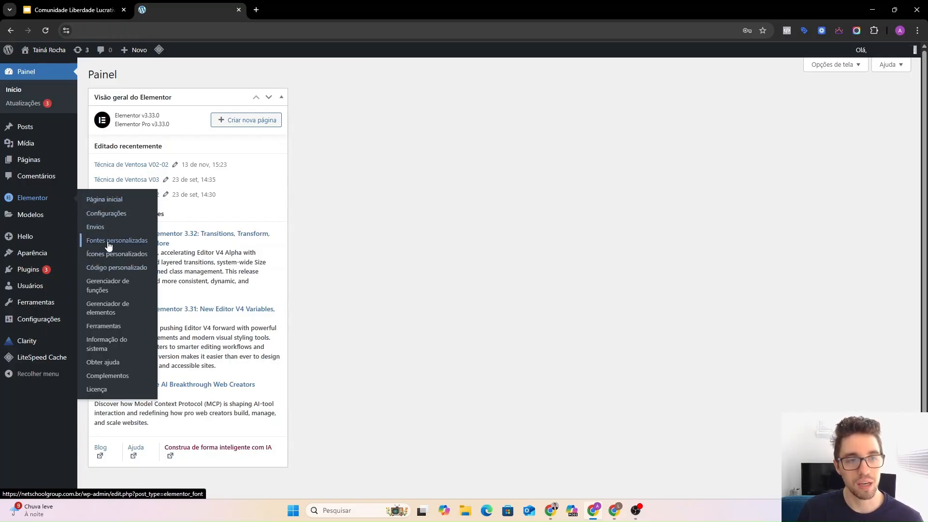
pyautogui.click(109, 275)
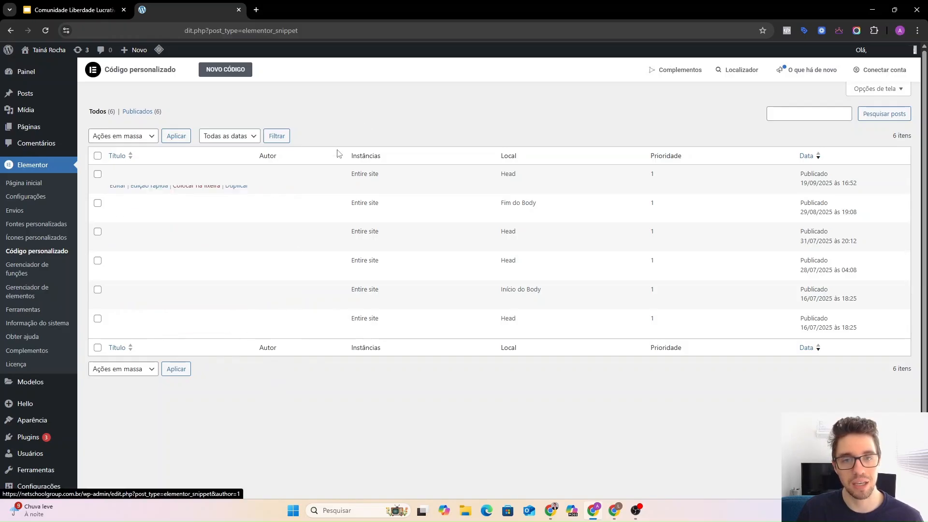
# Start a new Elementor code snippet and paste Tag Manager's head code into it.
pyautogui.click(221, 75)
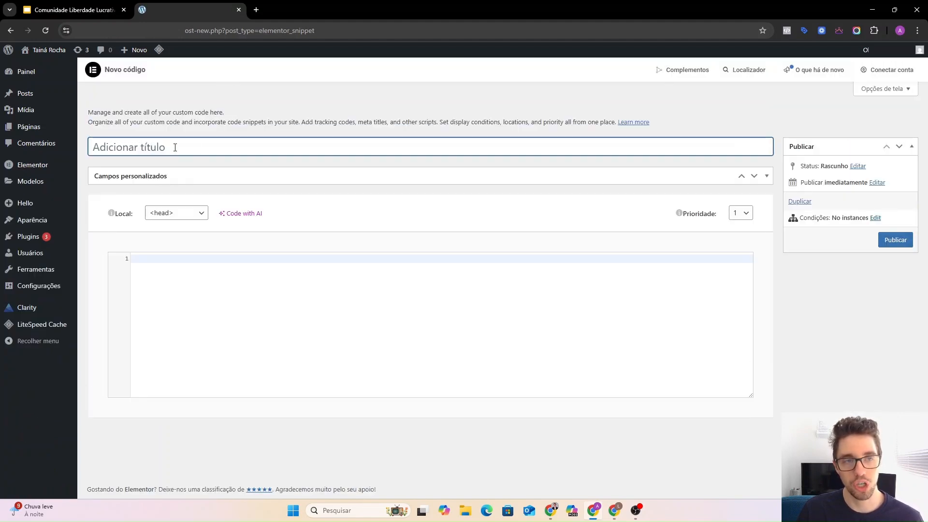
pyautogui.click(195, 289)
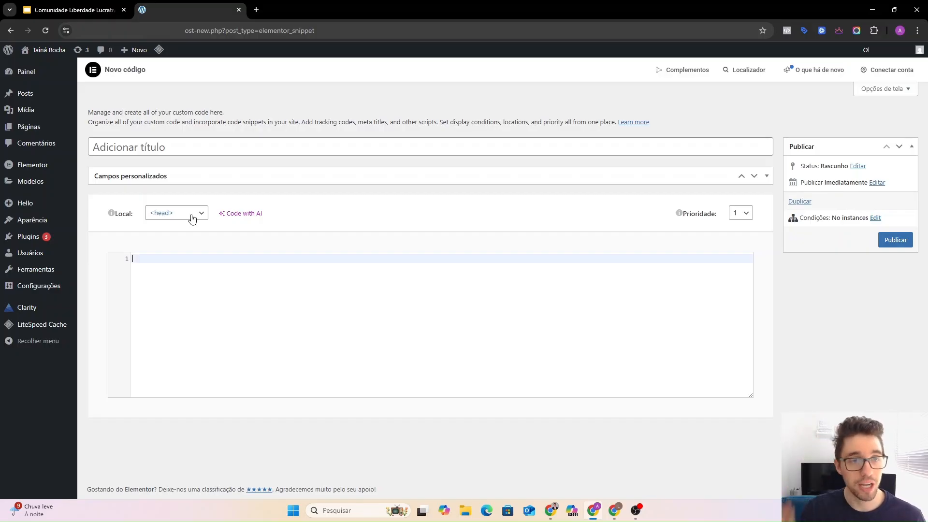
pyautogui.click(614, 510)
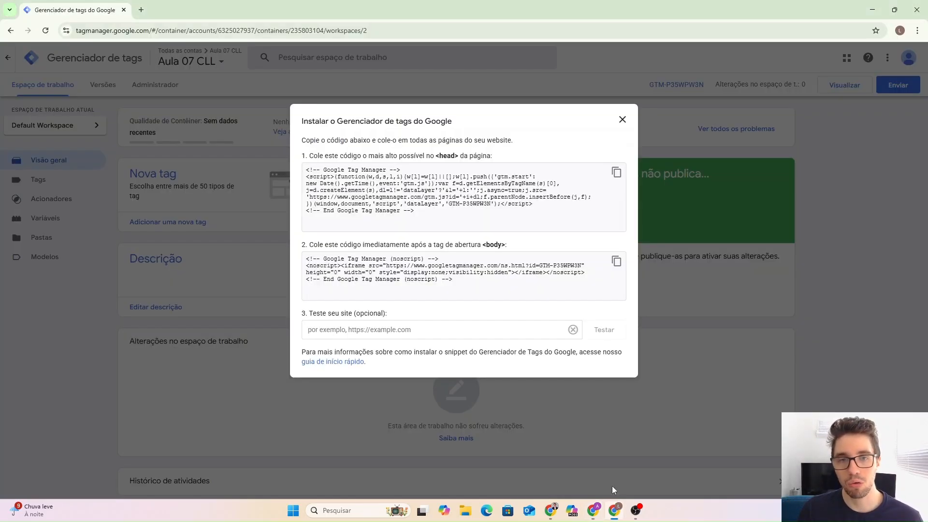
pyautogui.moveTo(301, 156); pyautogui.dragTo(493, 162)
pyautogui.click(495, 161)
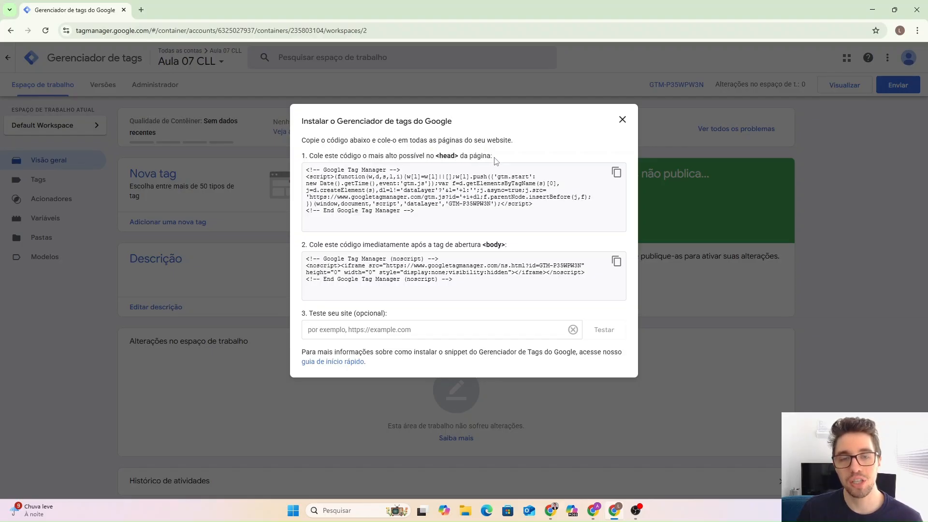
pyautogui.click(616, 172)
pyautogui.click(616, 172)
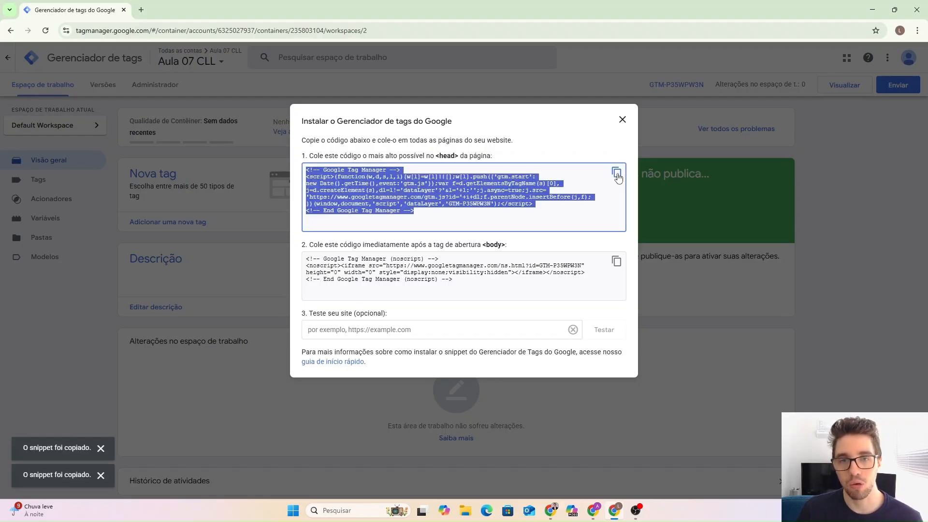
pyautogui.click(593, 510)
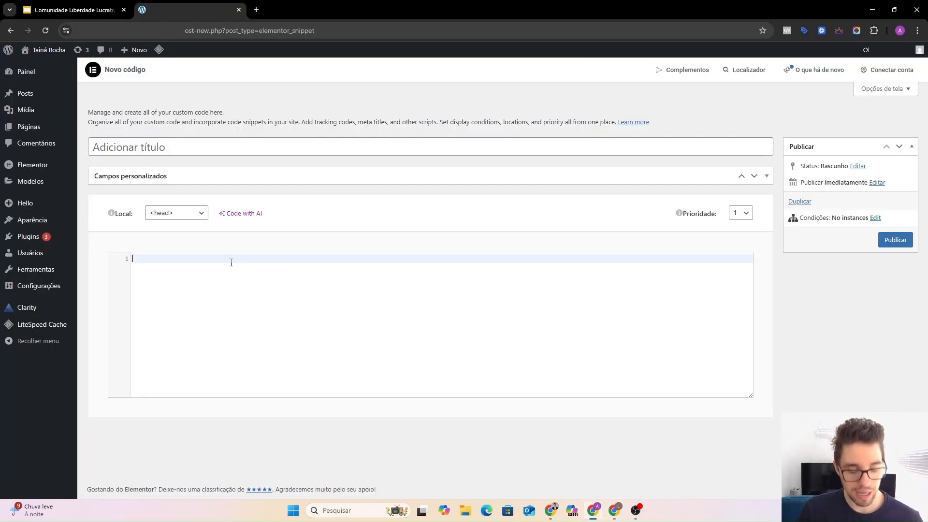
pyautogui.hotkey('ctrl', 'v')
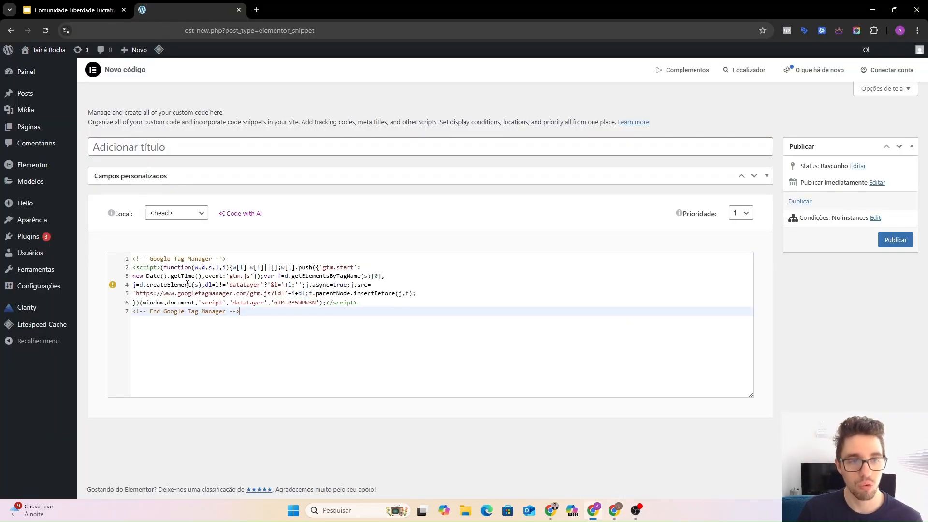
# Keep the snippet location at <head> and title it 'GTM - head'.
pyautogui.click(169, 216)
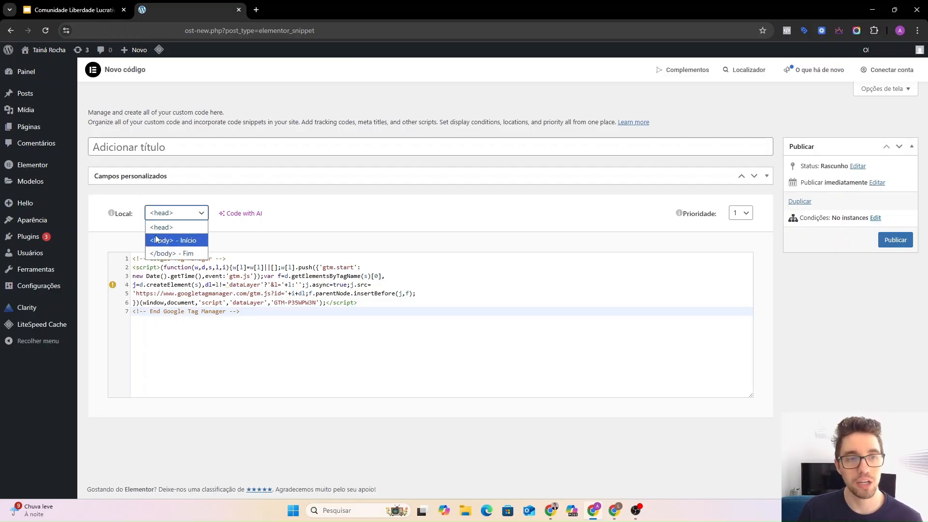
pyautogui.click(171, 228)
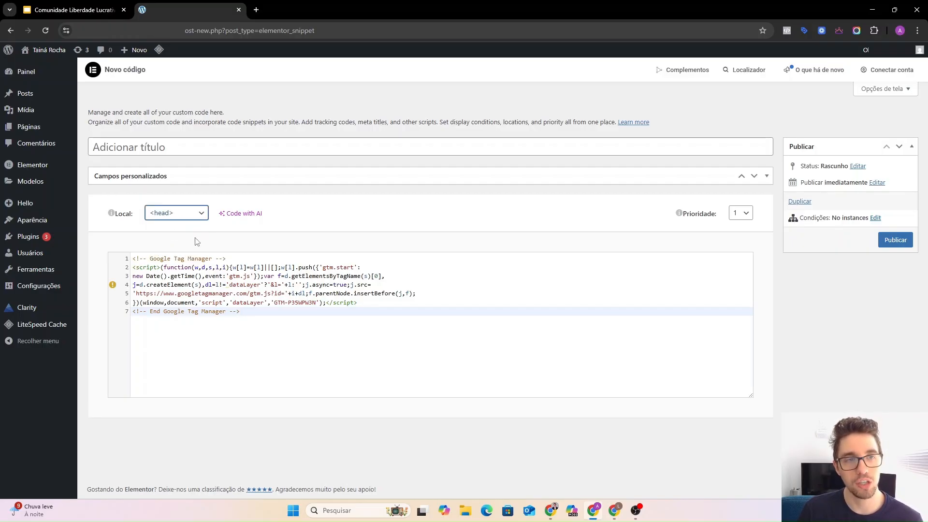
pyautogui.click(175, 150)
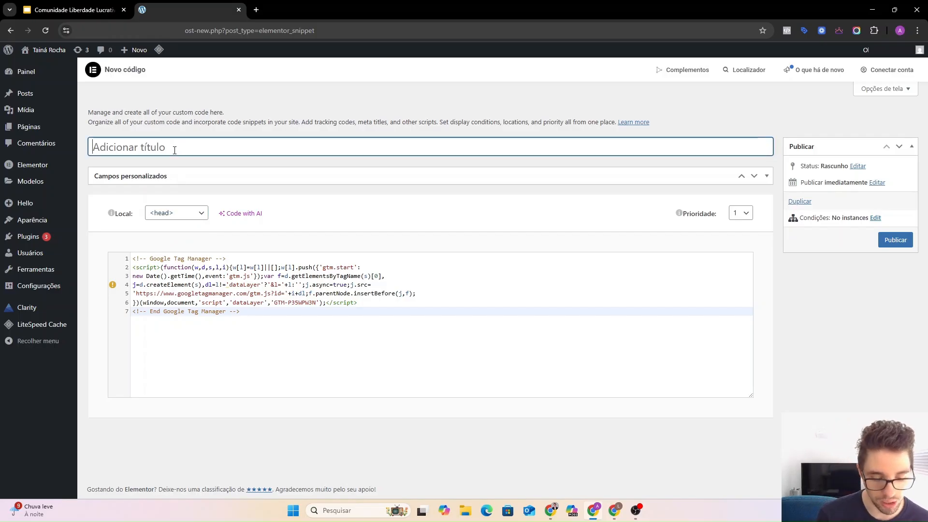
pyautogui.write('GTM')
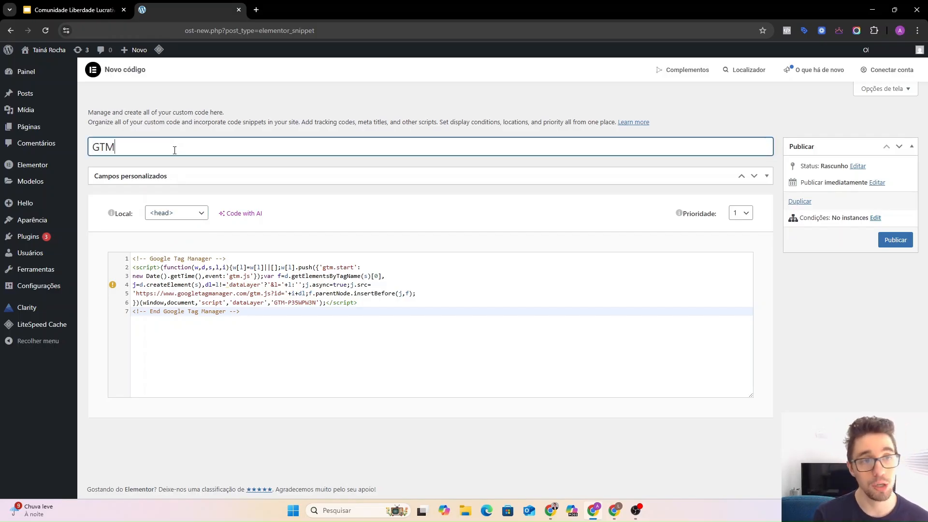
pyautogui.write(' - ')
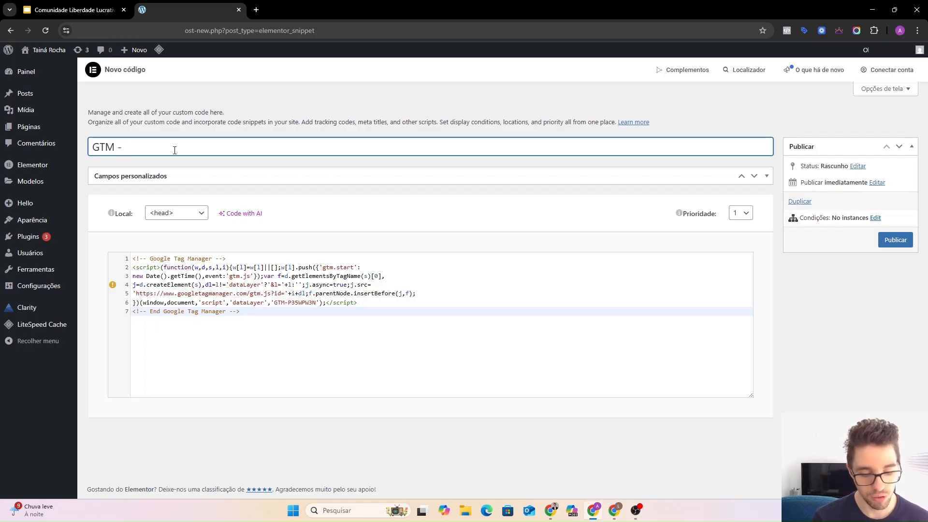
pyautogui.write('head')
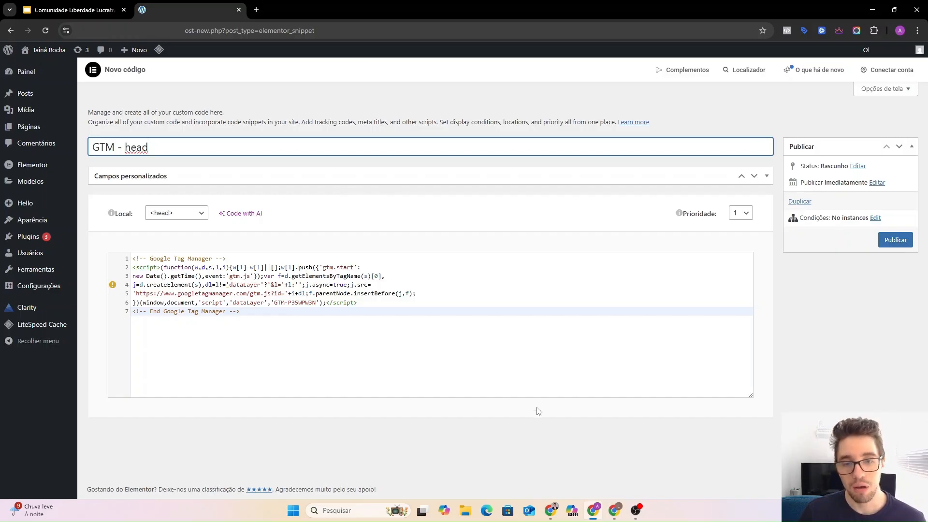
pyautogui.click(614, 512)
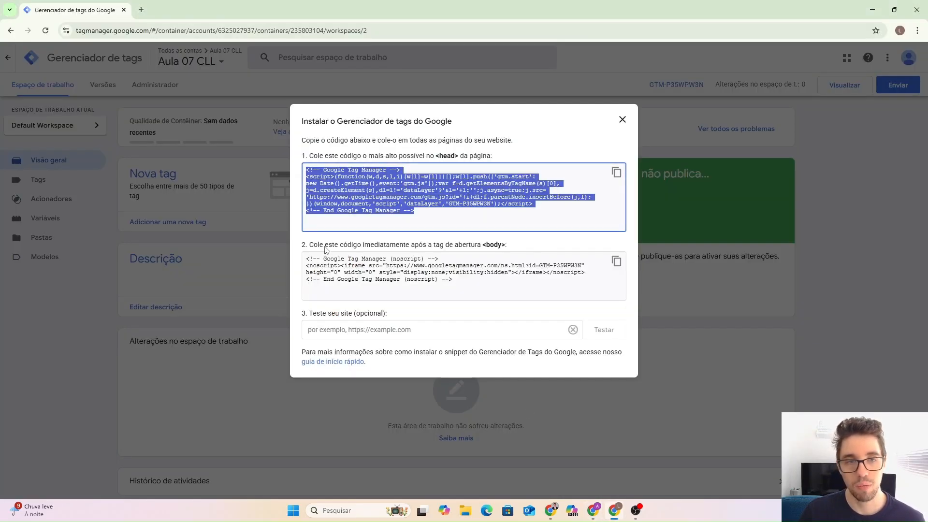
# Replace the snippet's head code with Tag Manager's noscript body code.
pyautogui.moveTo(314, 245); pyautogui.dragTo(510, 247)
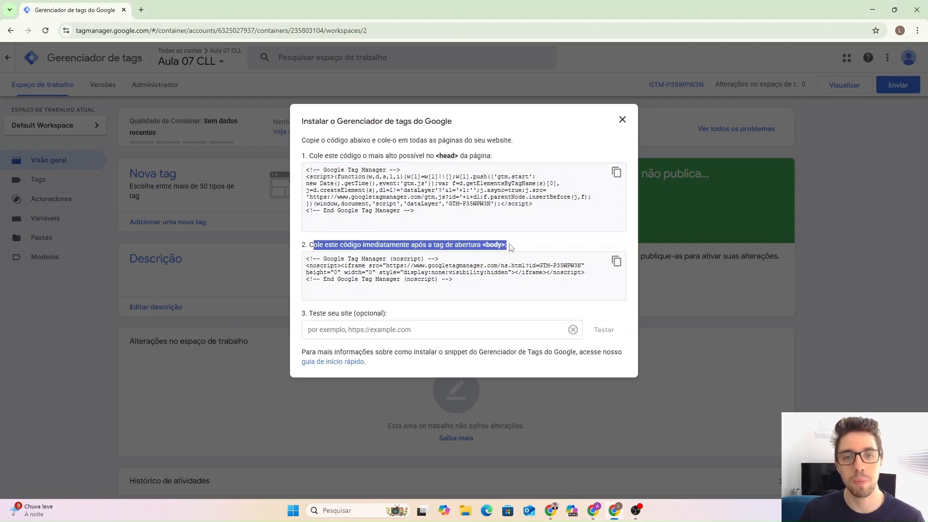
pyautogui.click(511, 247)
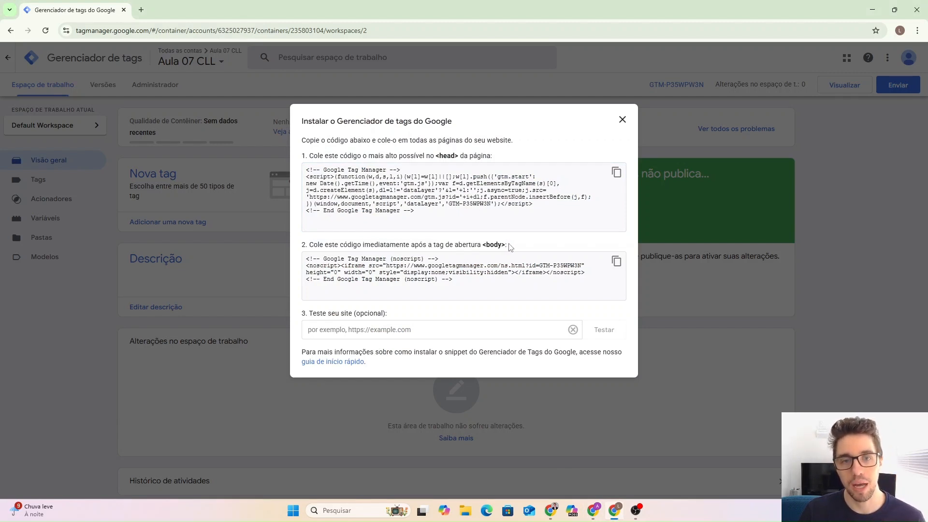
pyautogui.click(616, 261)
pyautogui.click(616, 261)
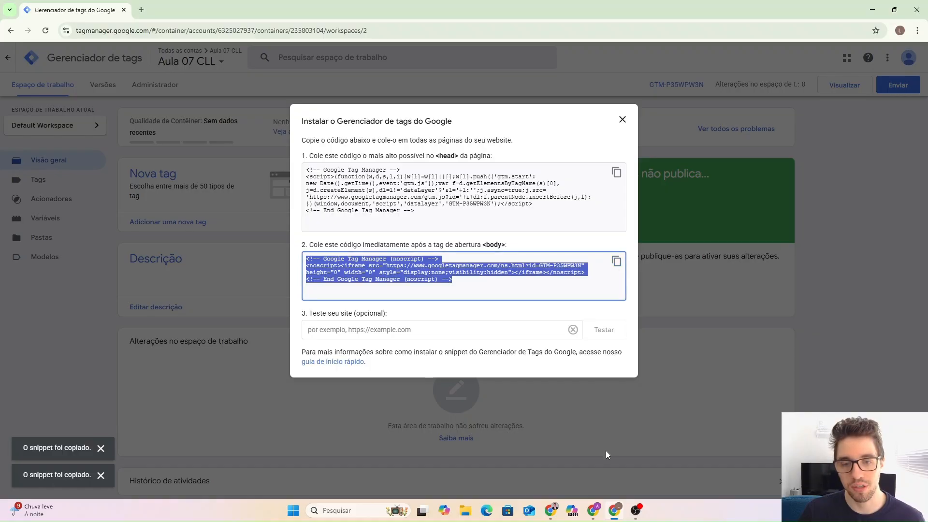
pyautogui.click(595, 510)
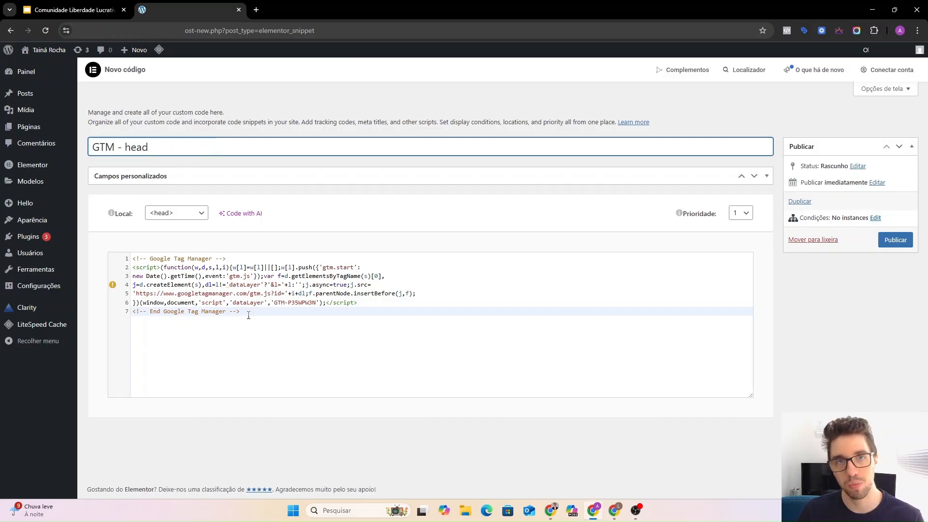
pyautogui.moveTo(248, 315); pyautogui.dragTo(135, 260)
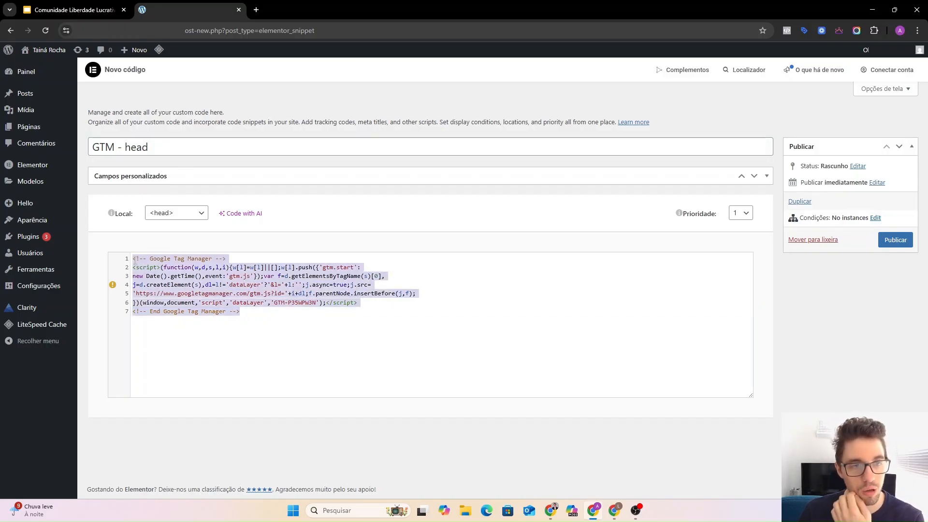
pyautogui.press('BackSpace')
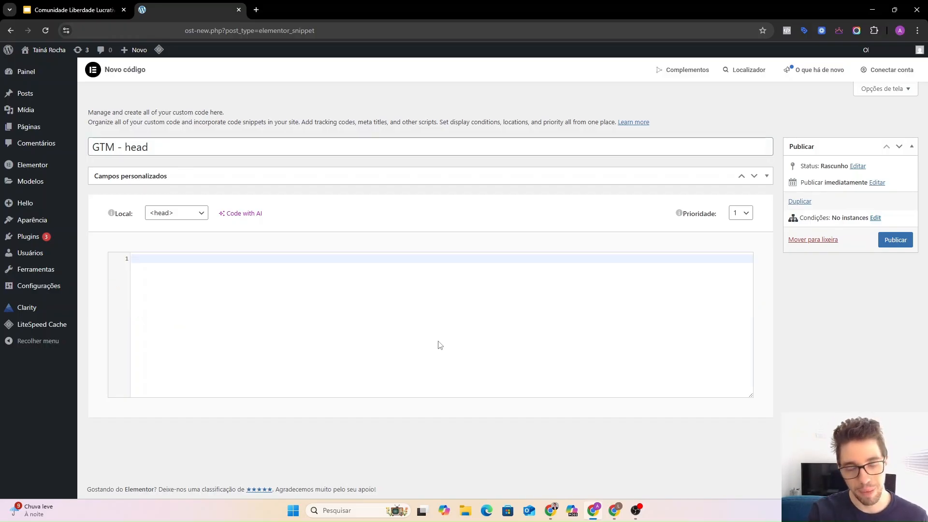
pyautogui.hotkey('ctrl', 'v')
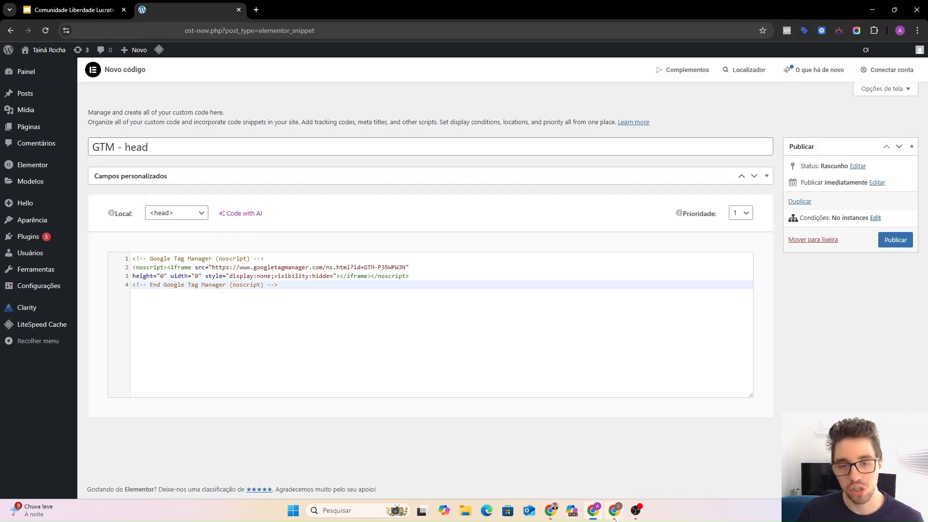
# Set the snippet location to <body> - Início and retitle it 'GTM - body'.
pyautogui.click(615, 510)
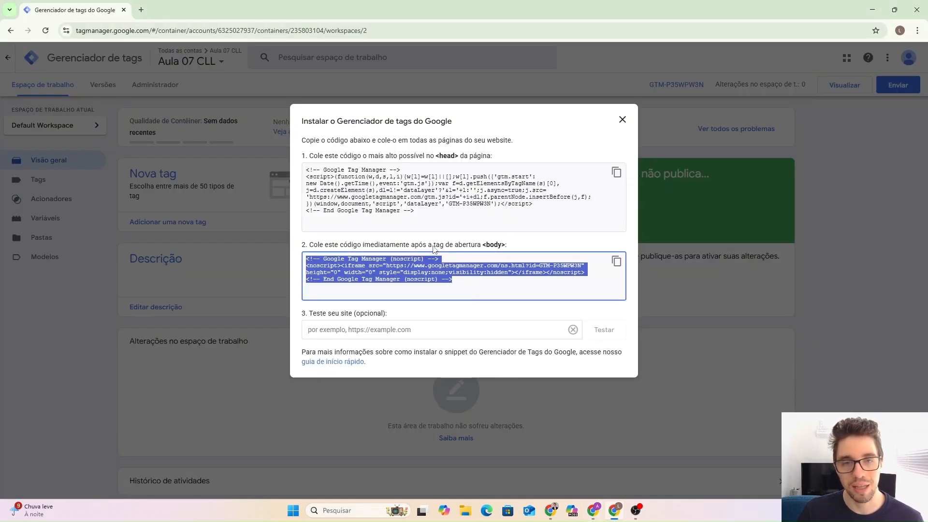
pyautogui.moveTo(412, 245); pyautogui.dragTo(504, 248)
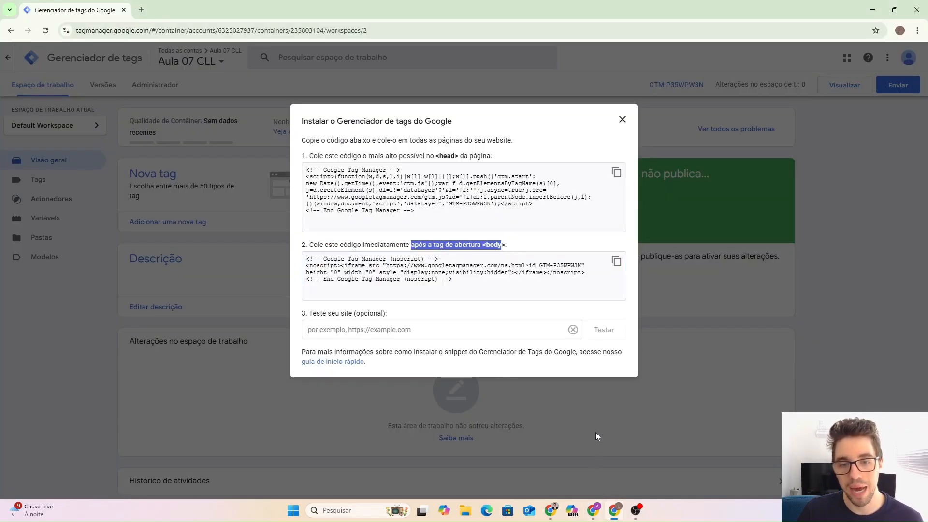
pyautogui.click(593, 510)
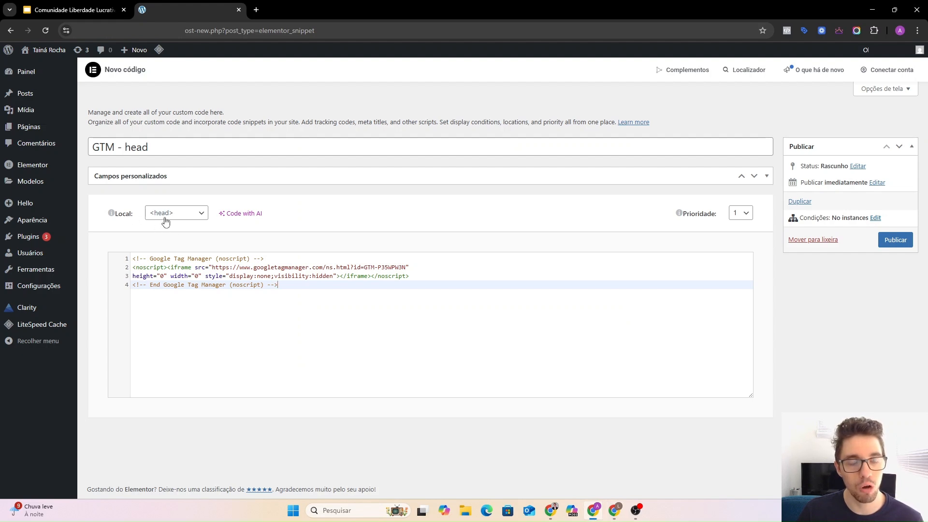
pyautogui.click(165, 220)
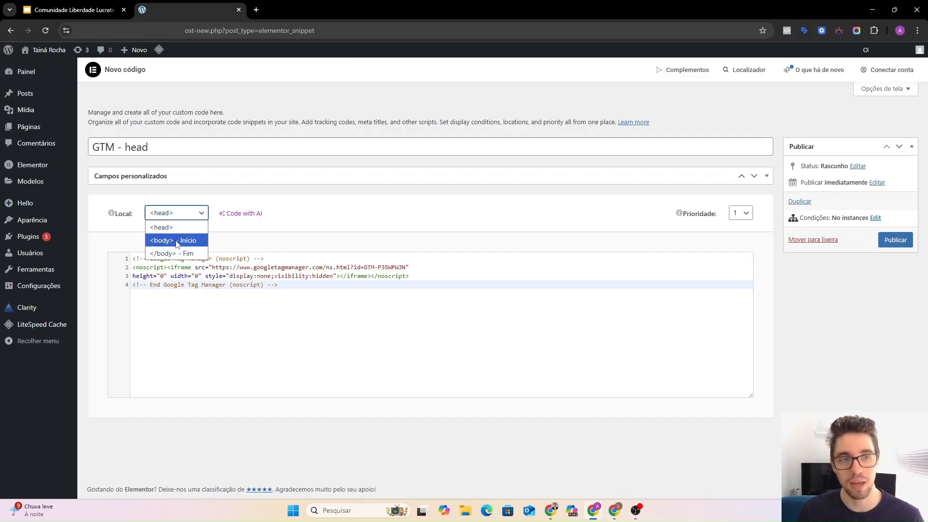
pyautogui.click(177, 241)
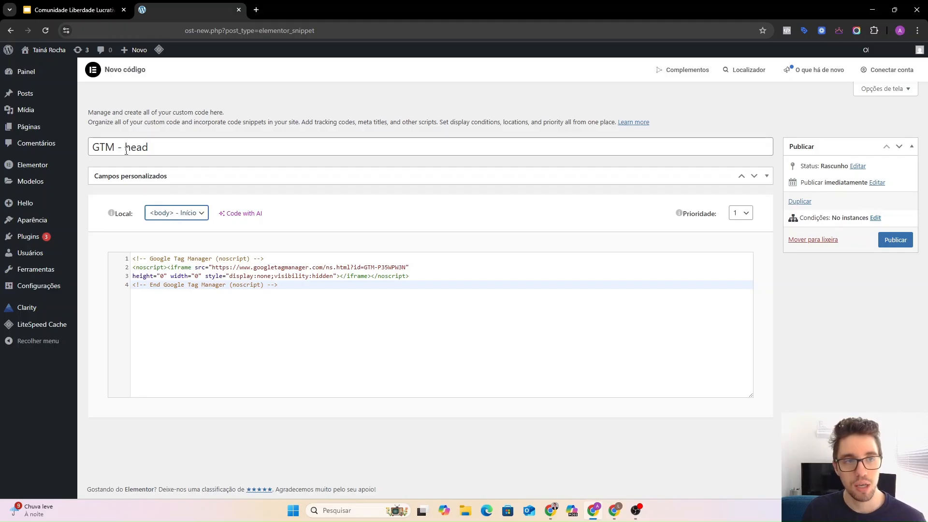
pyautogui.moveTo(126, 150); pyautogui.dragTo(145, 146)
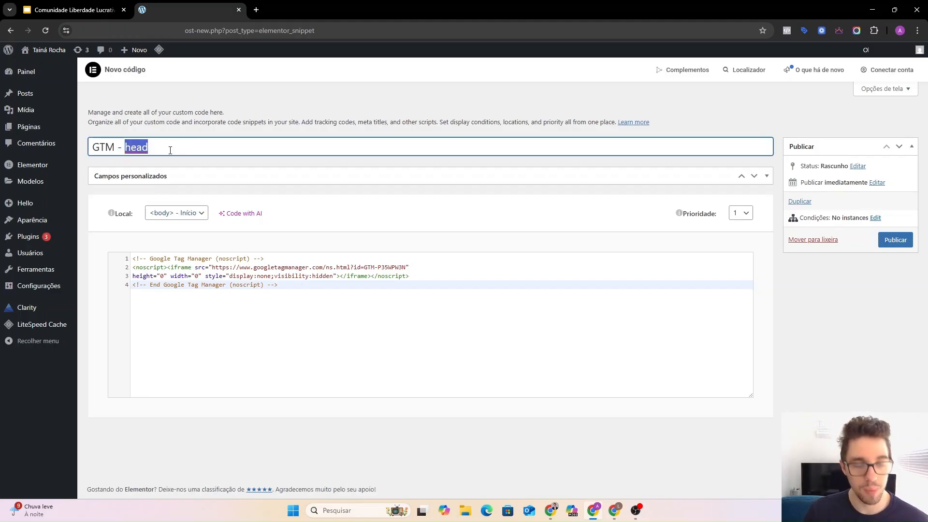
pyautogui.write('body')
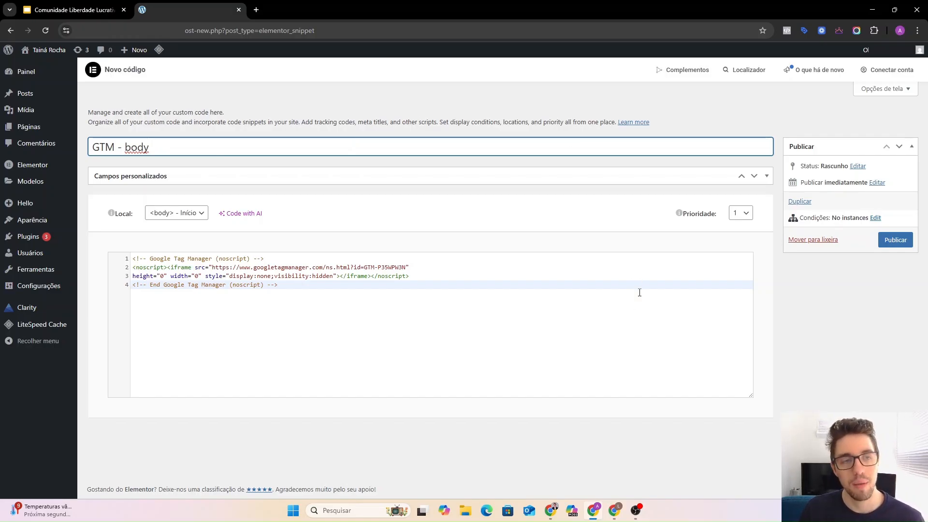
# Close the install-code dialog and open the community gallery from Modelos de tag.
pyautogui.click(616, 514)
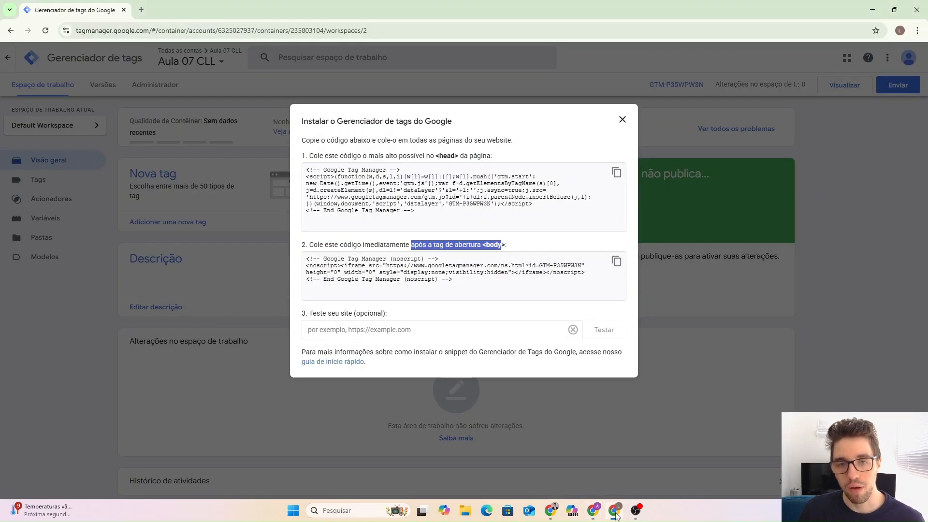
pyautogui.click(540, 245)
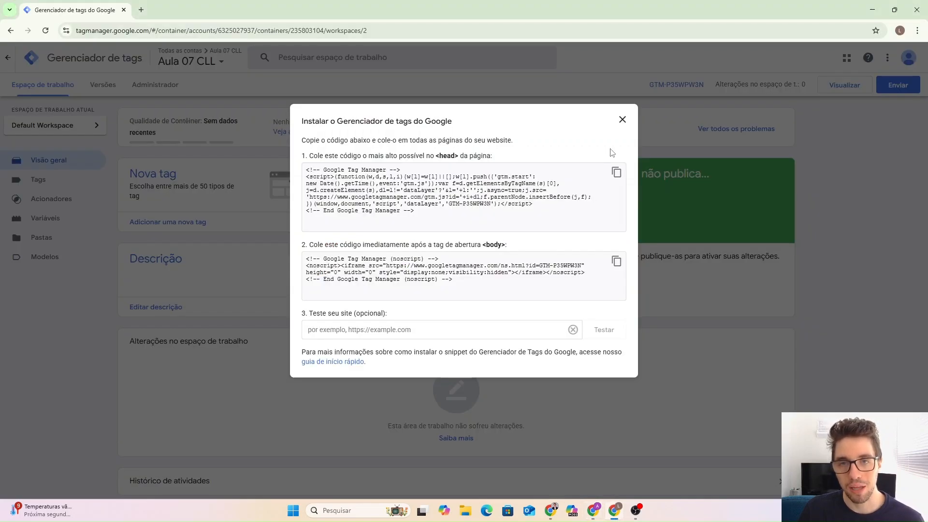
pyautogui.click(622, 120)
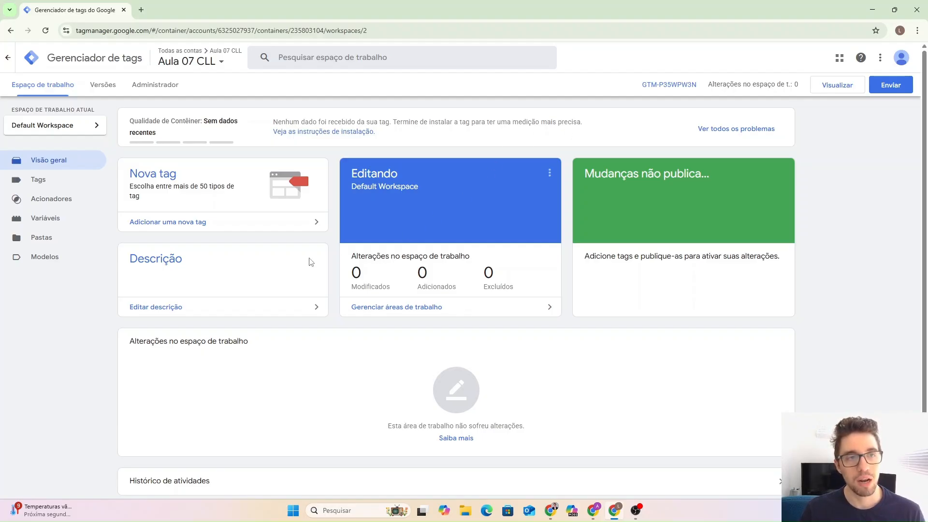
pyautogui.click(38, 261)
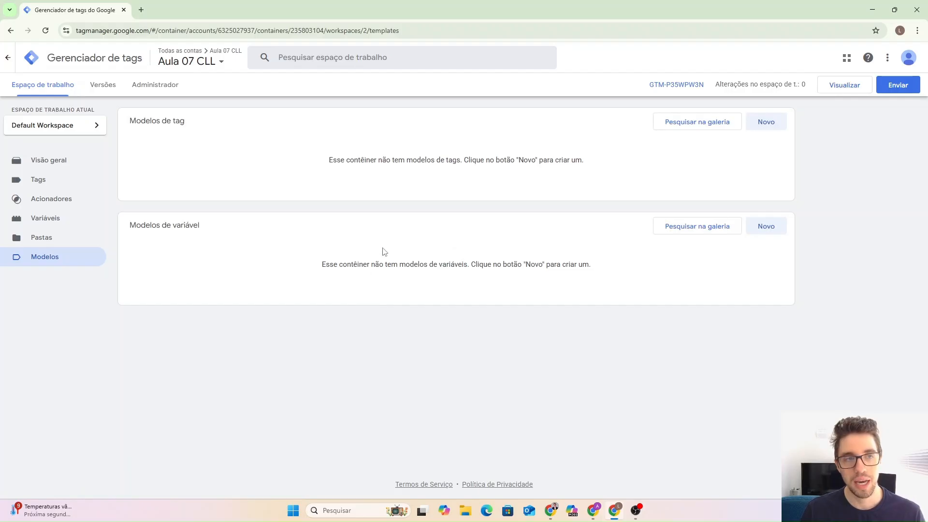
pyautogui.moveTo(139, 122); pyautogui.dragTo(202, 125)
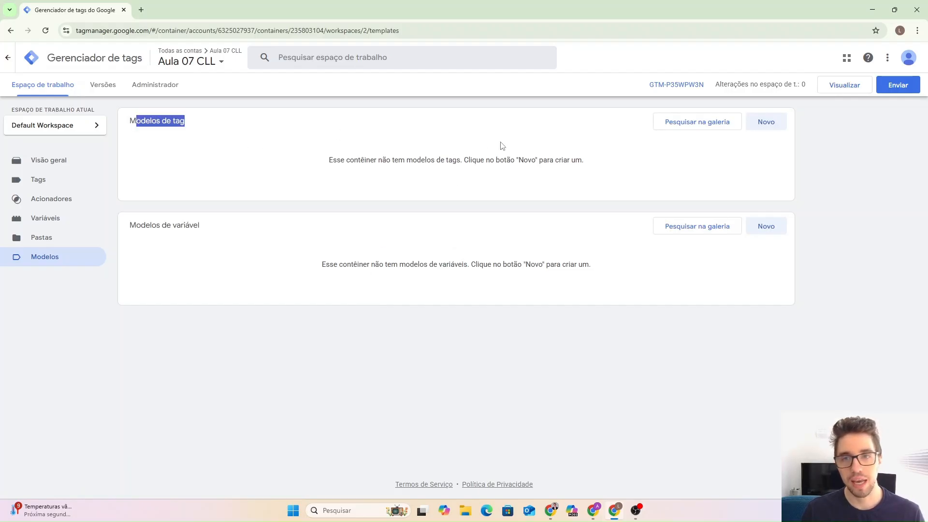
pyautogui.click(579, 146)
pyautogui.click(719, 127)
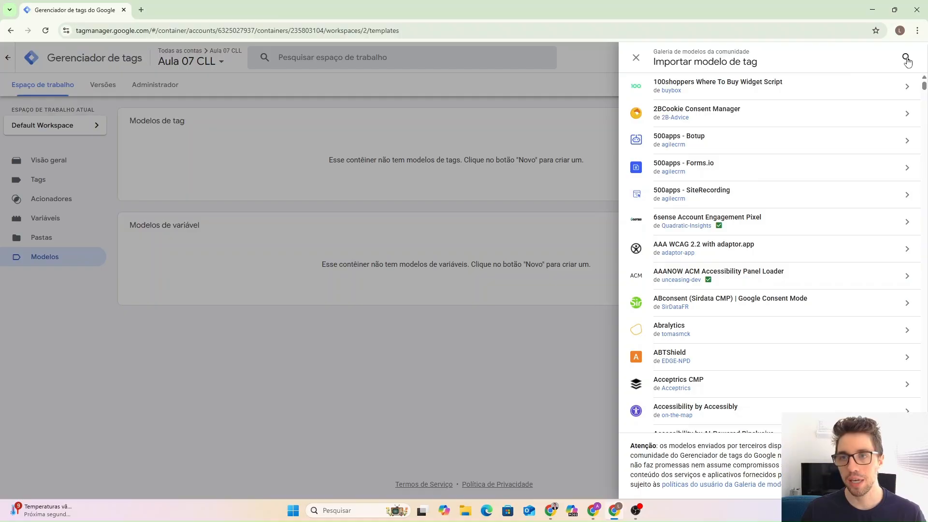
# Search the gallery for 'facebo', add the Facebook Pixel template, and start a new tag.
pyautogui.click(906, 60)
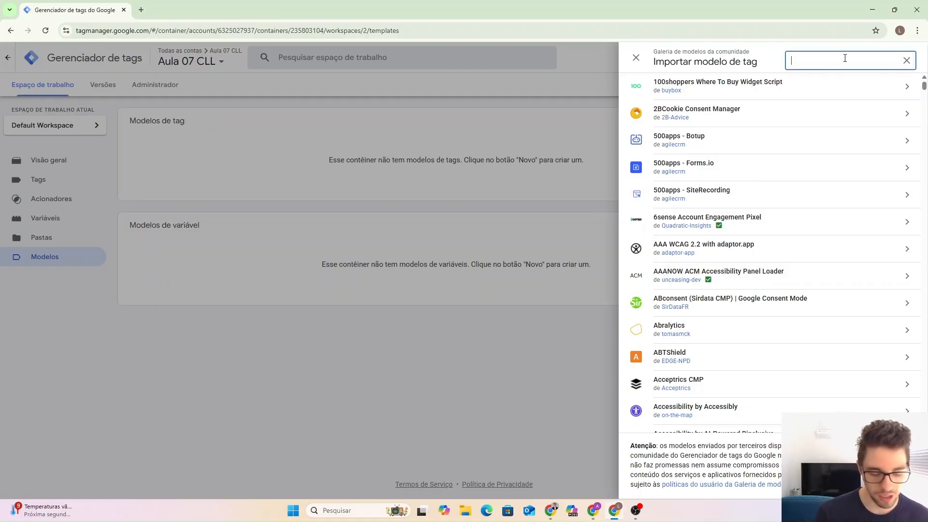
pyautogui.write('facebook')
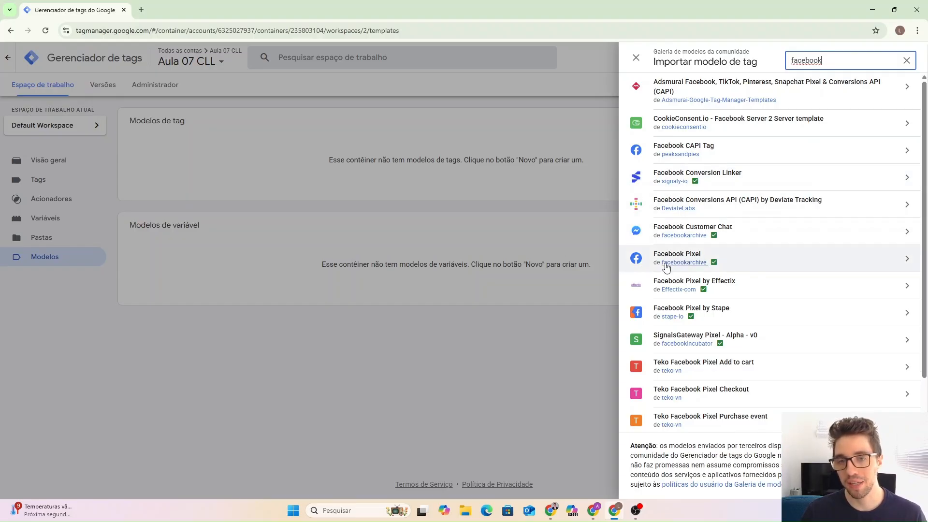
pyautogui.moveTo(714, 265)
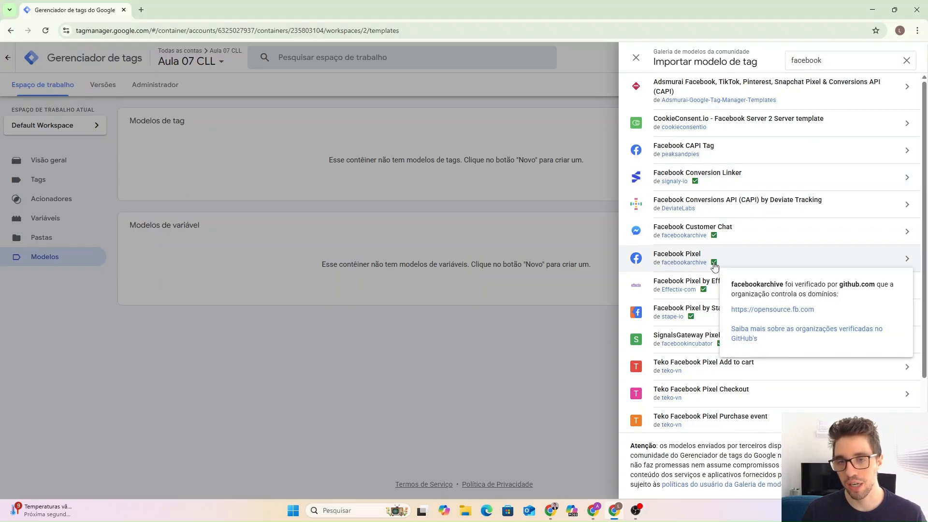
pyautogui.click(751, 260)
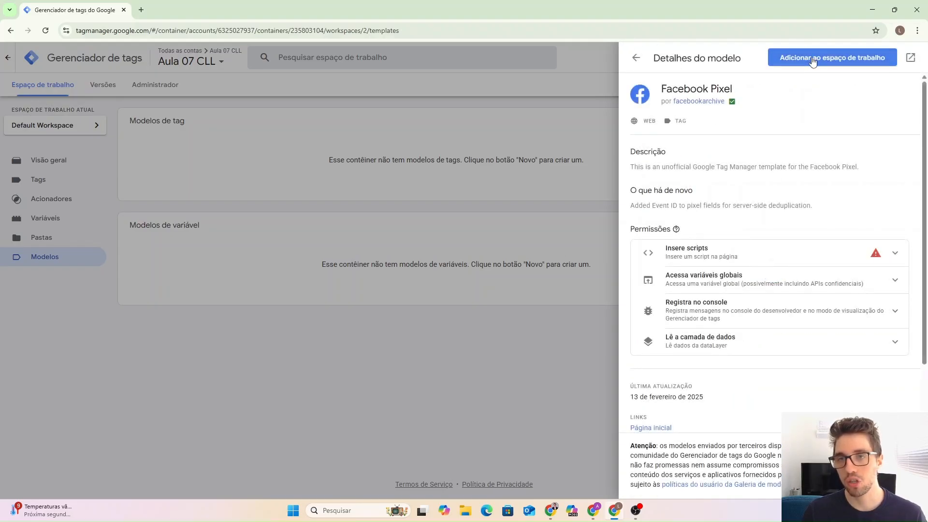
pyautogui.click(815, 59)
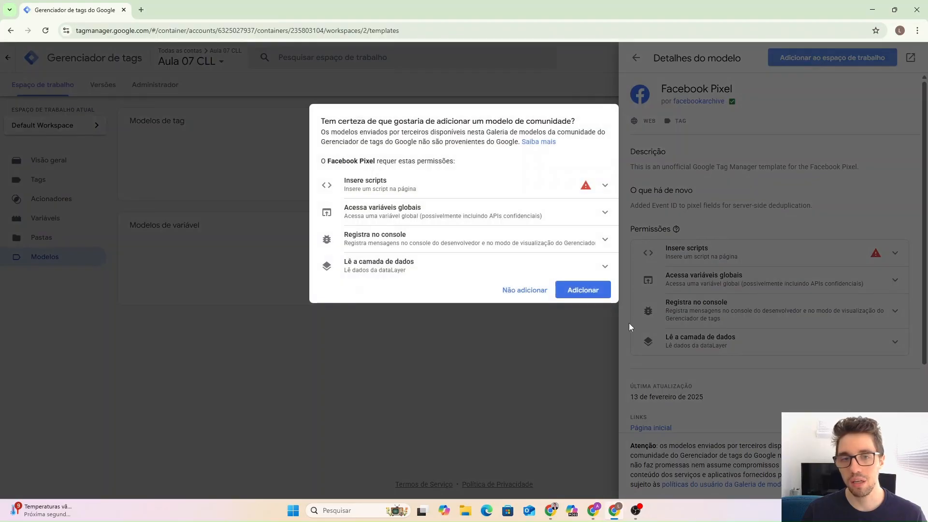
pyautogui.click(580, 294)
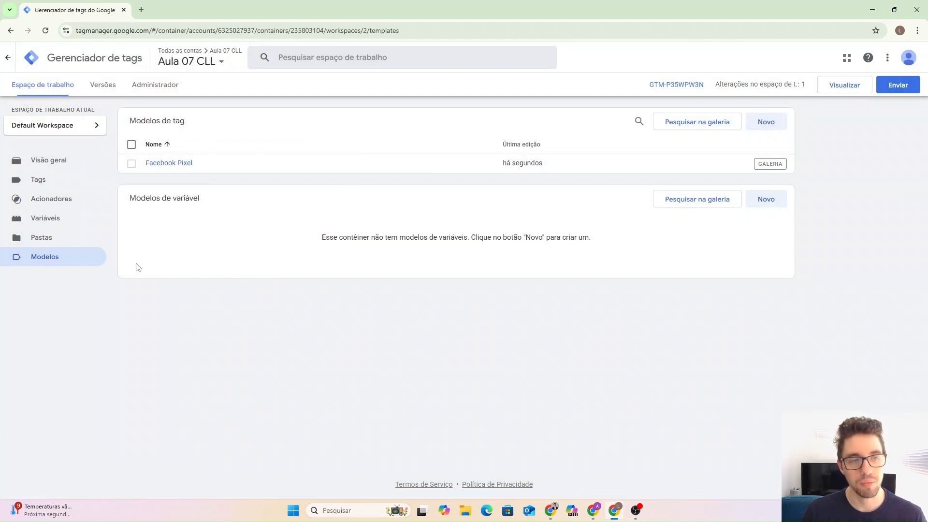
pyautogui.click(52, 186)
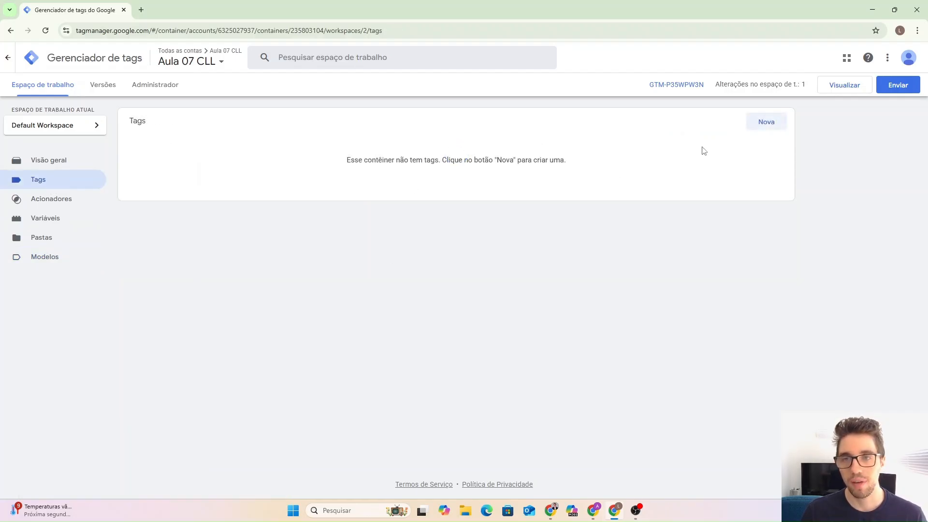
pyautogui.click(761, 124)
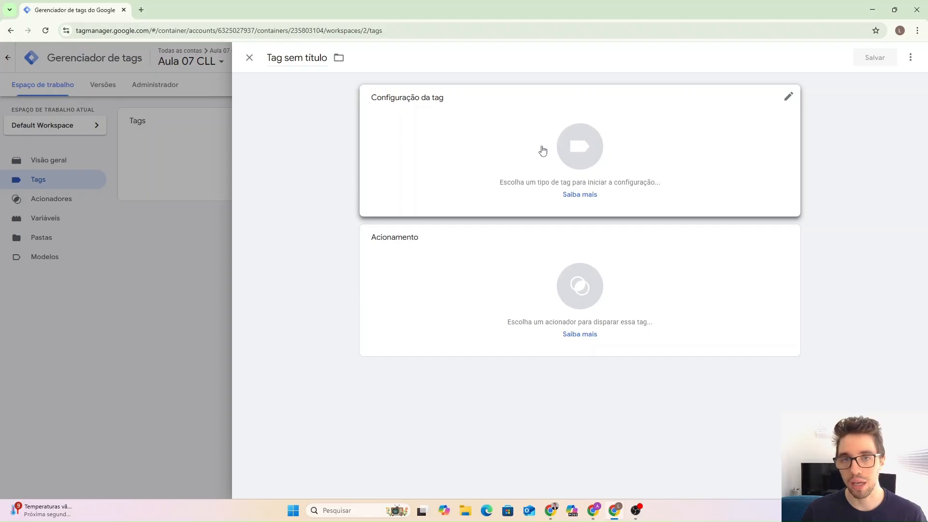
# Set the new tag's type to Facebook Pixel from the Personalizar templates.
pyautogui.click(683, 136)
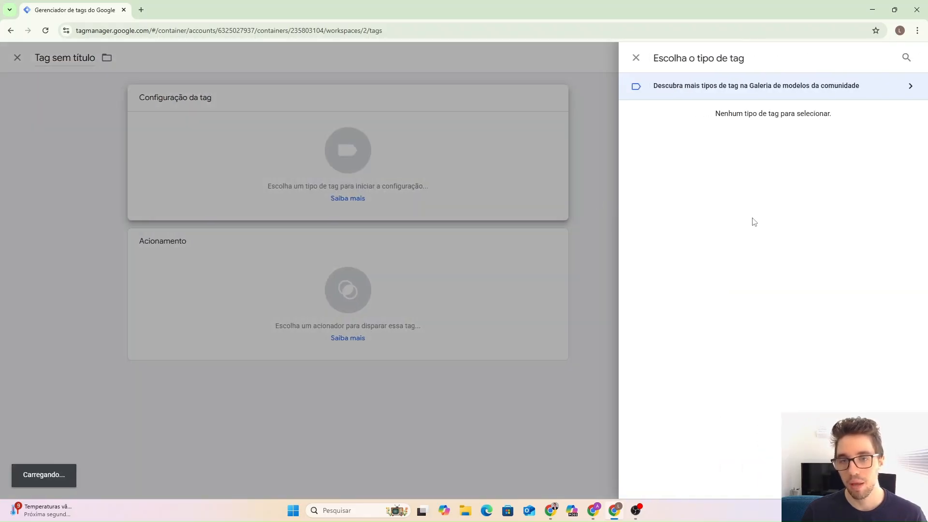
pyautogui.scroll(-1, 751, 243)
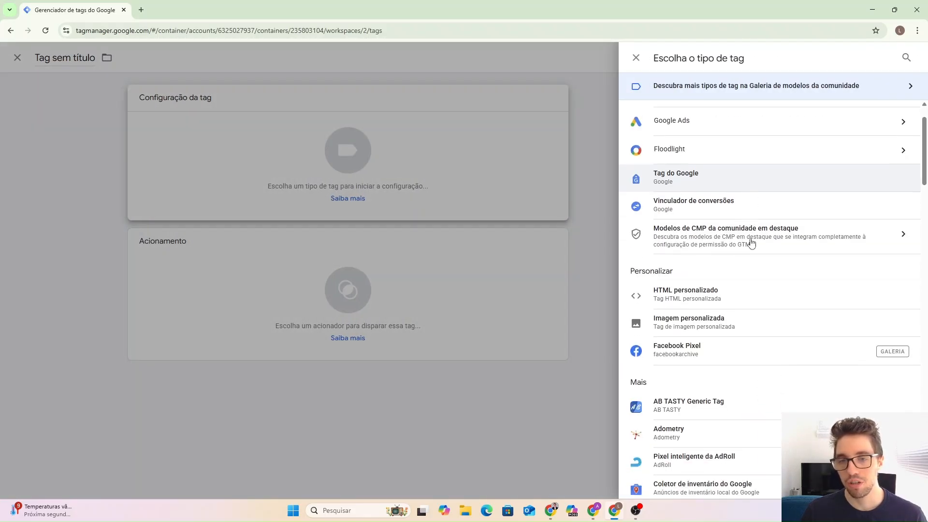
pyautogui.click(704, 356)
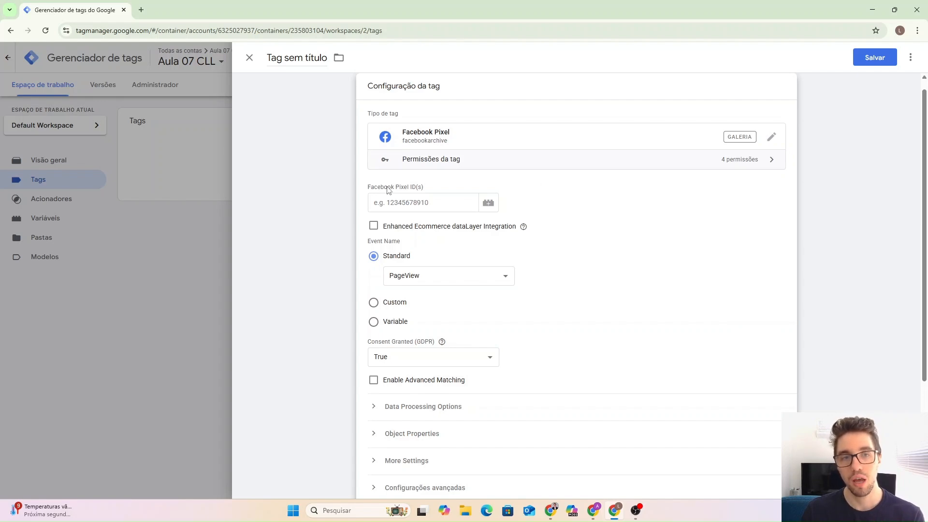
pyautogui.moveTo(388, 189); pyautogui.dragTo(423, 188)
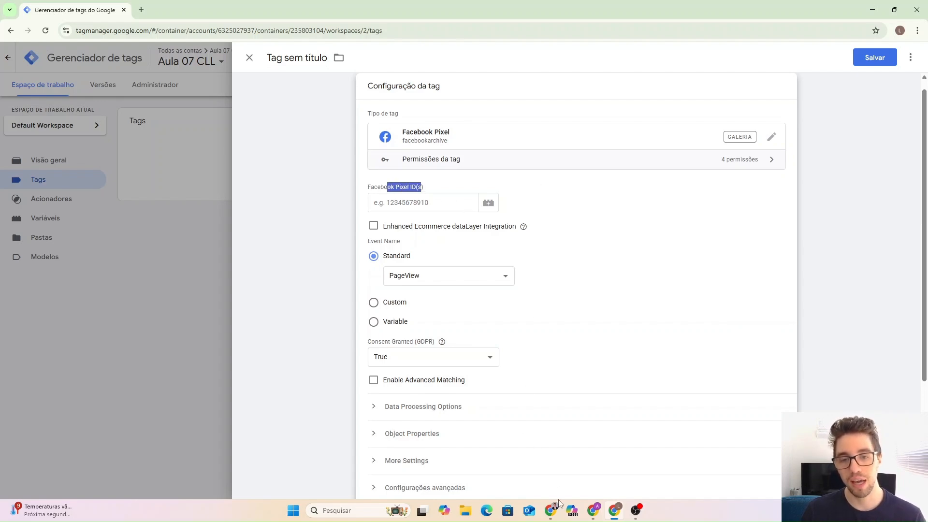
# Find Pixel 03's dataset identification number on its Events Manager settings page.
pyautogui.moveTo(555, 507)
pyautogui.click(545, 483)
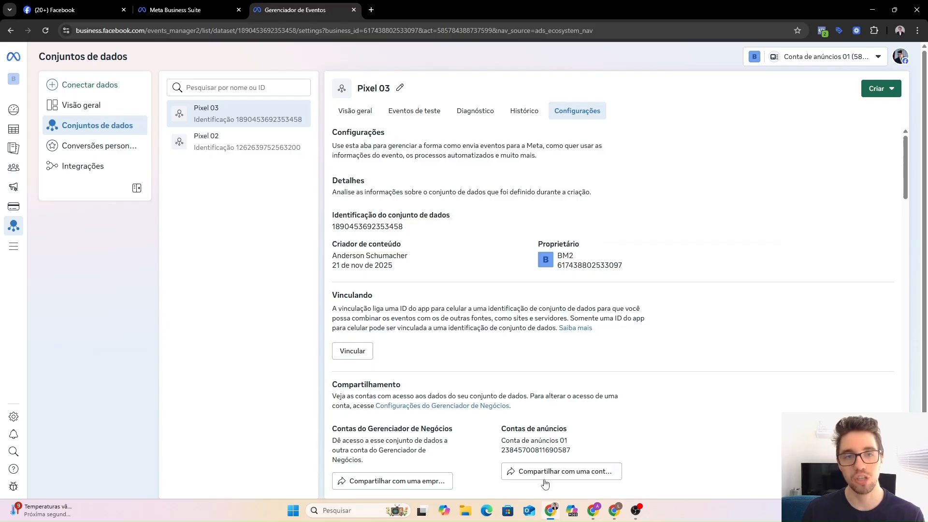
pyautogui.moveTo(343, 215); pyautogui.dragTo(442, 215)
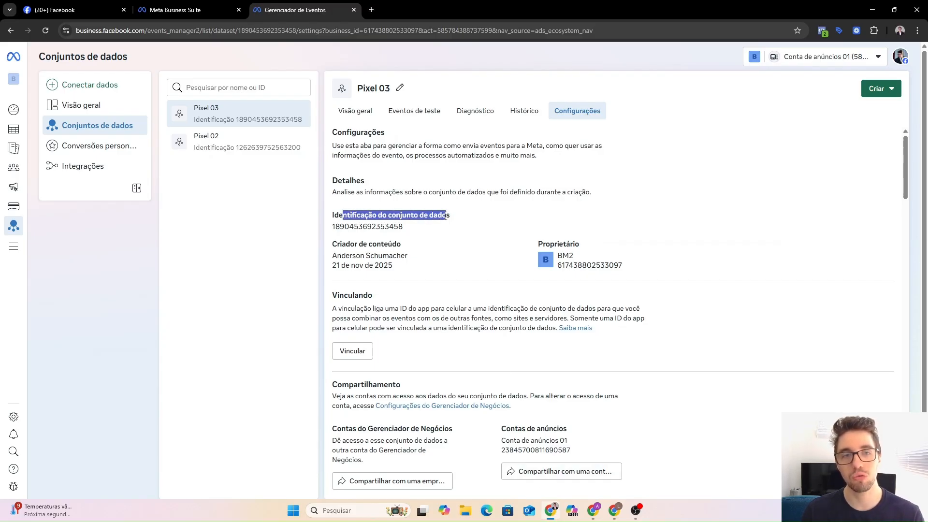
pyautogui.click(445, 216)
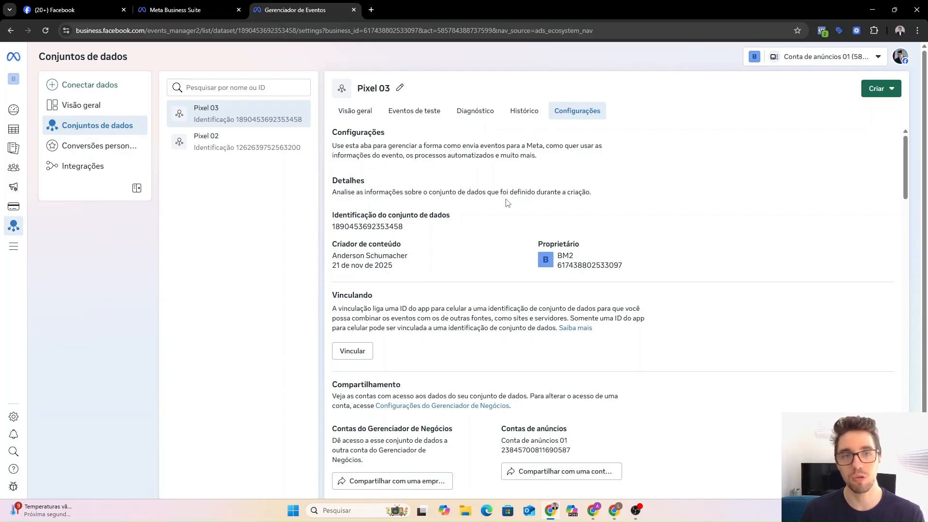
pyautogui.moveTo(343, 215); pyautogui.dragTo(442, 215)
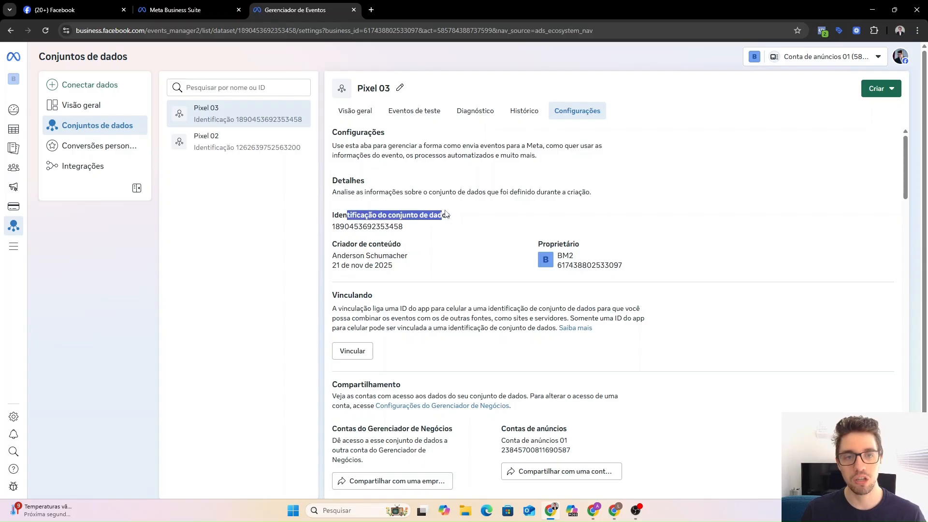
pyautogui.click(445, 215)
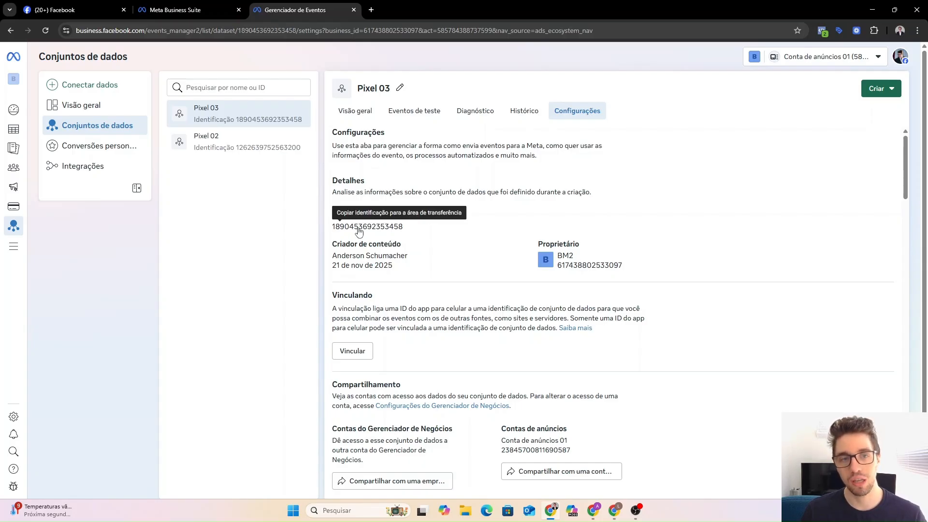
pyautogui.click(594, 508)
# Paste the Meta pixel ID into the Facebook Pixel ID(s) field.
pyautogui.click(616, 508)
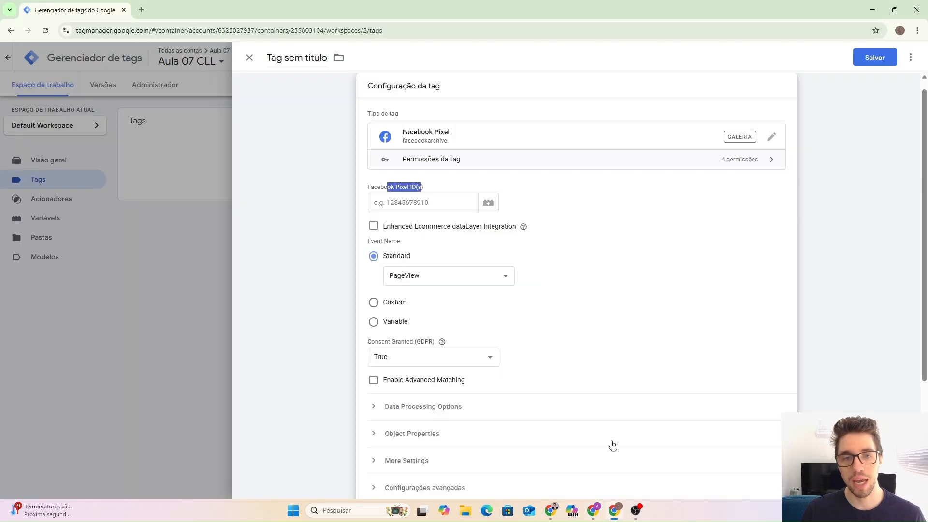
pyautogui.click(439, 206)
pyautogui.hotkey('ctrl', 'v')
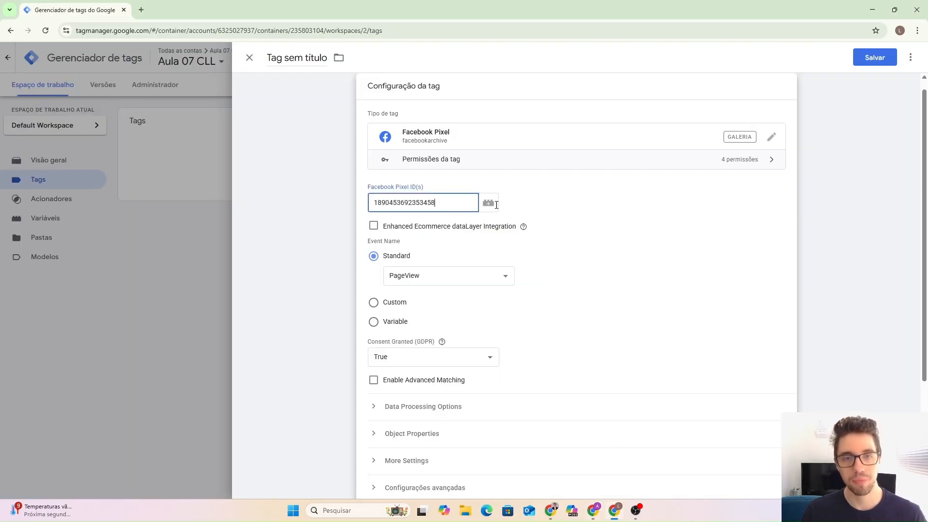
pyautogui.click(556, 208)
# In Configurações avançadas, set the tag firing option to Uma vez por página.
pyautogui.scroll(-1, 428, 245)
pyautogui.scroll(-1, 427, 245)
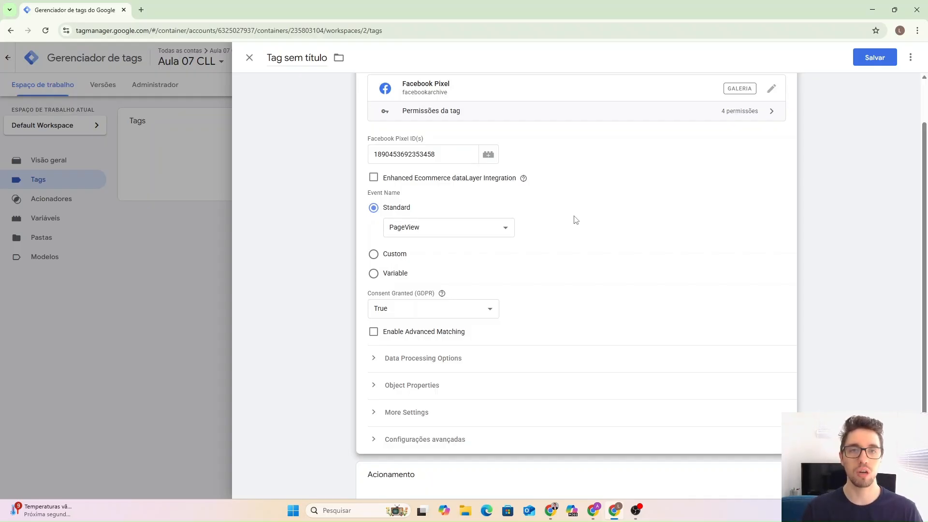
pyautogui.scroll(-1, 575, 220)
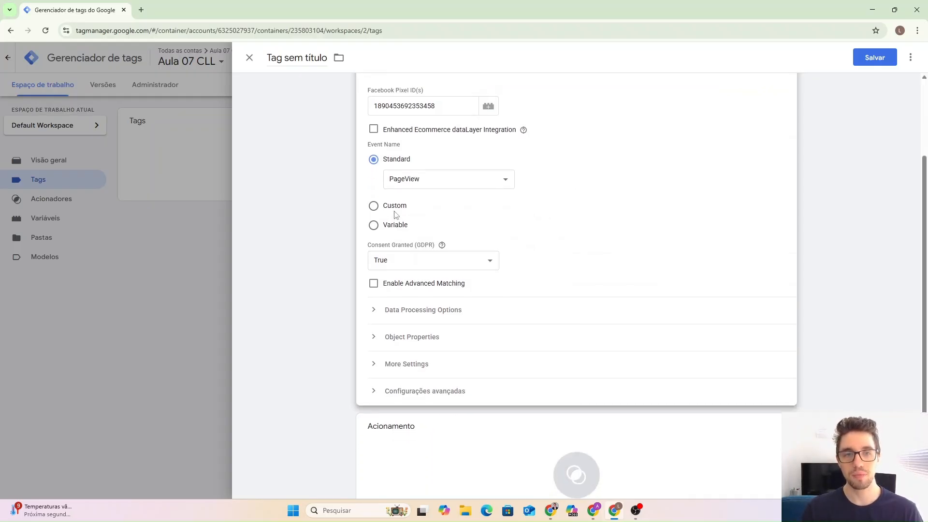
pyautogui.scroll(-2, 481, 212)
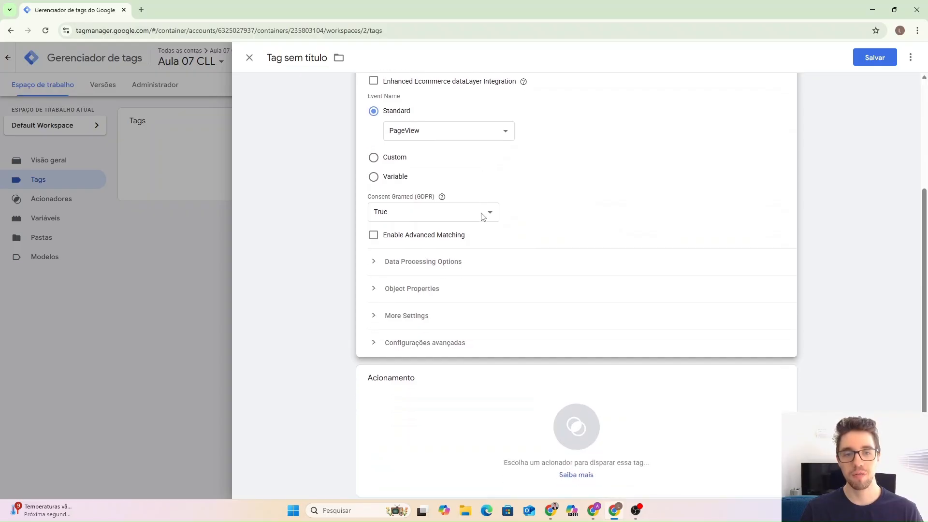
pyautogui.click(414, 331)
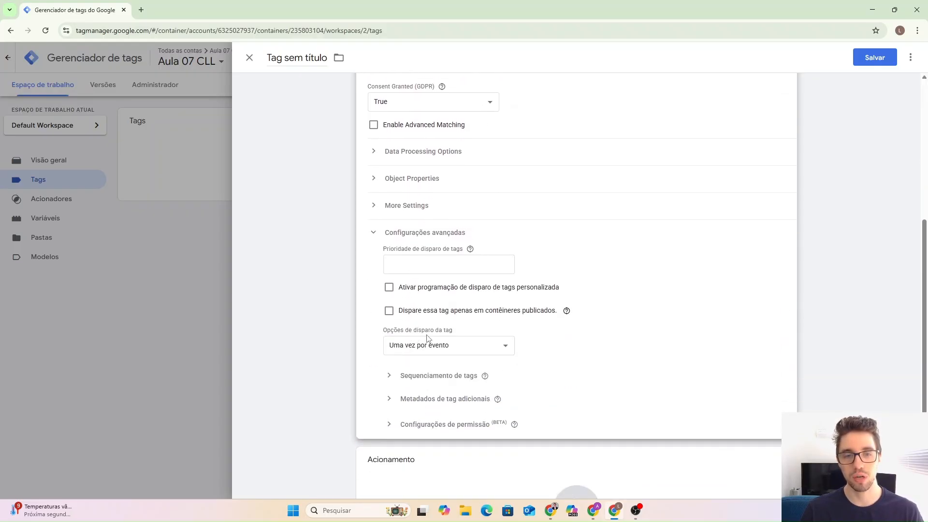
pyautogui.moveTo(394, 331); pyautogui.dragTo(454, 331)
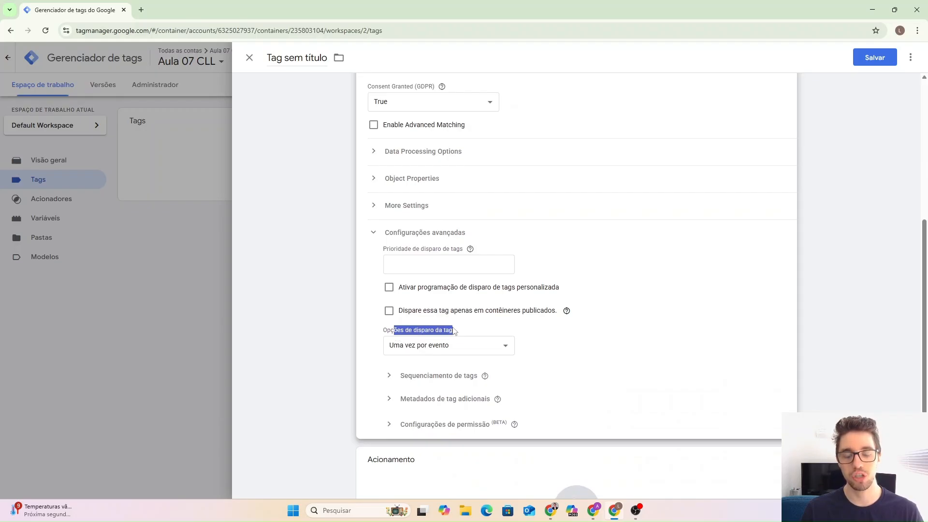
pyautogui.click(424, 348)
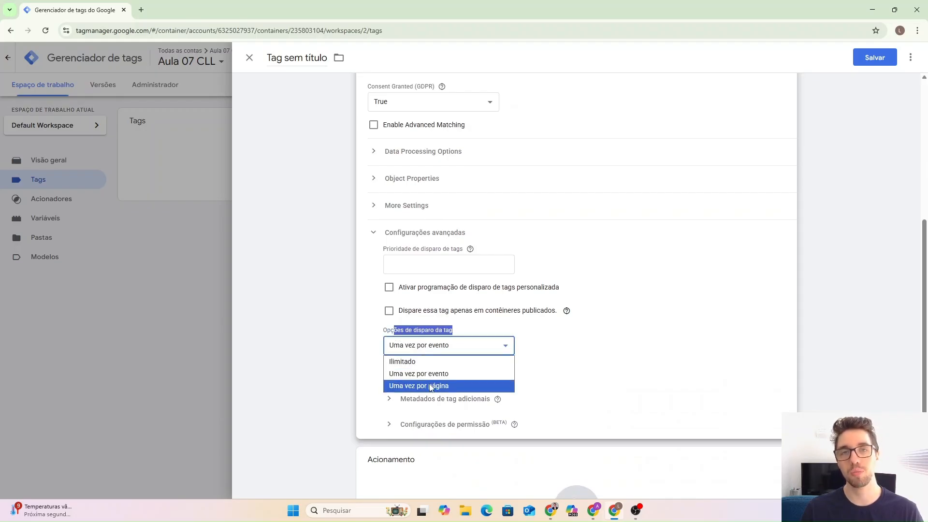
pyautogui.click(431, 387)
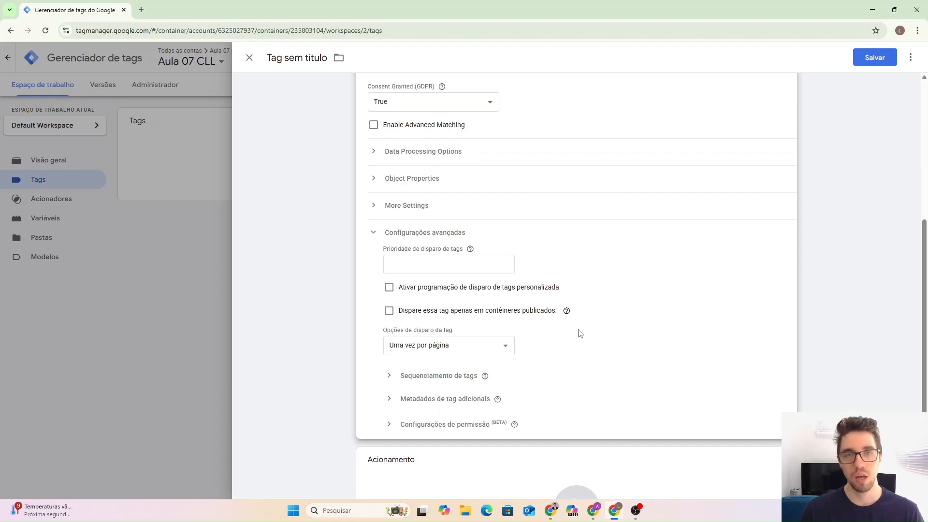
pyautogui.scroll(-2, 580, 333)
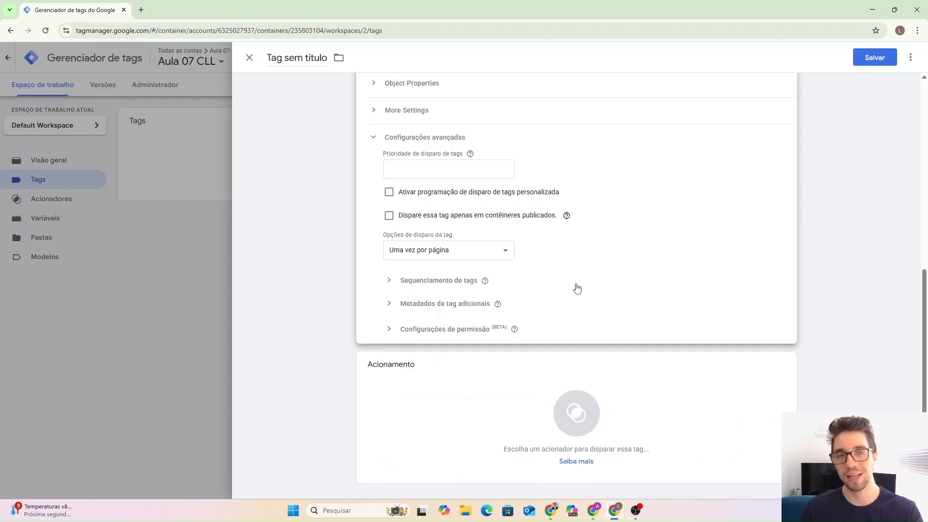
# Trigger the tag on All Pages and name it 'Meta Ads - Pageview'.
pyautogui.click(466, 390)
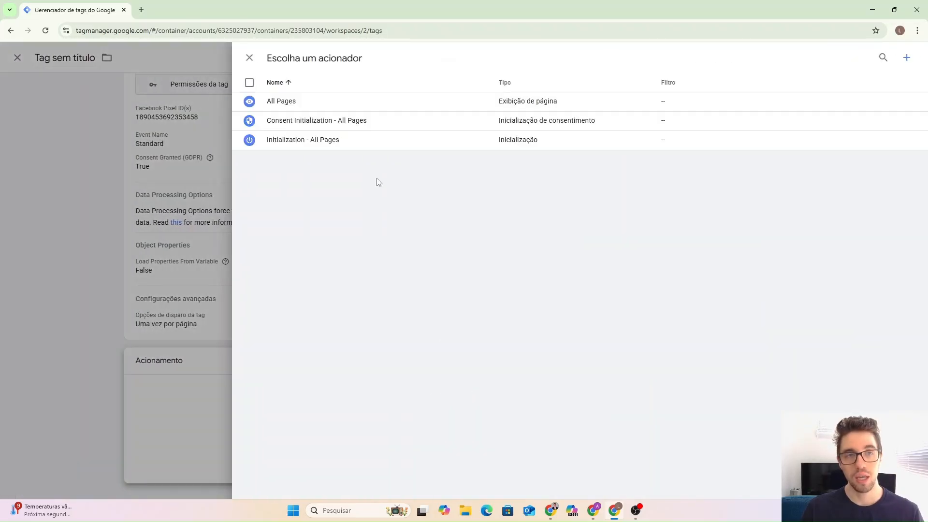
pyautogui.click(302, 107)
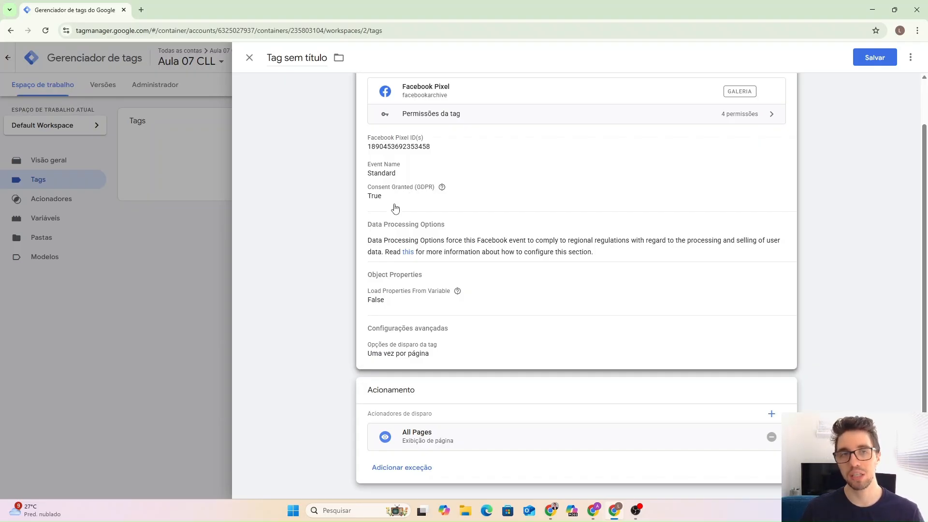
pyautogui.scroll(1, 483, 333)
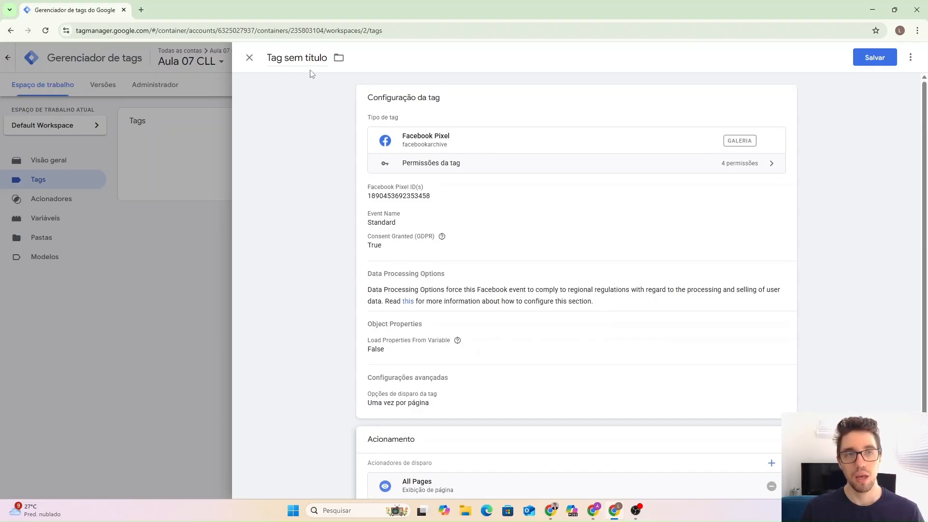
pyautogui.click(301, 56)
pyautogui.write('Met')
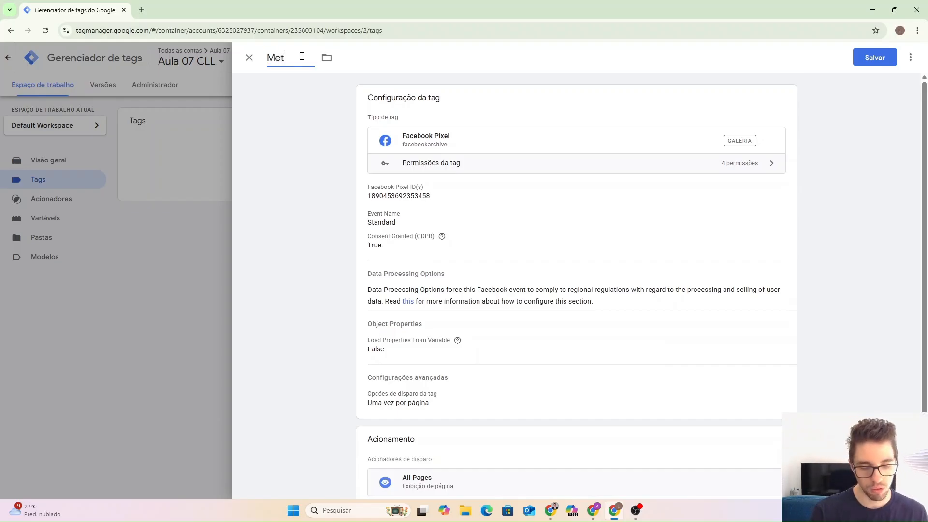
pyautogui.write('a Ads - ')
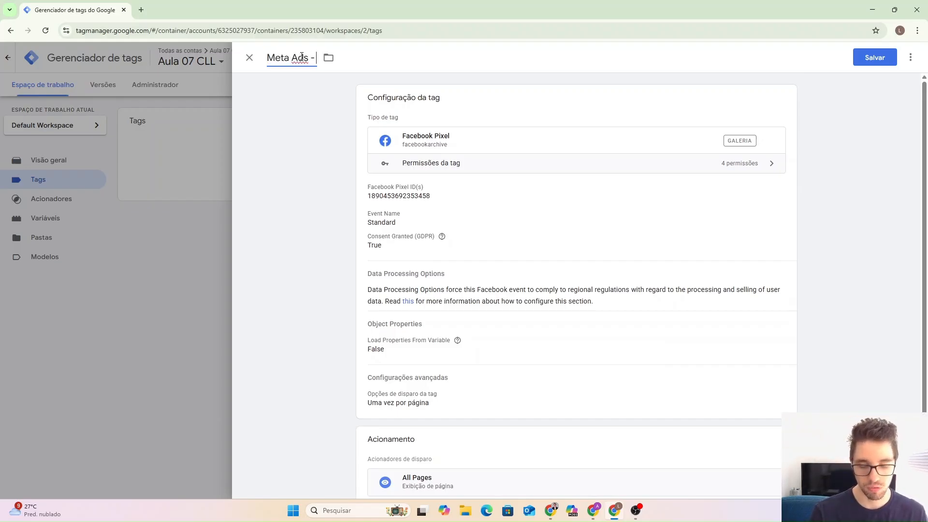
pyautogui.write('Pageview')
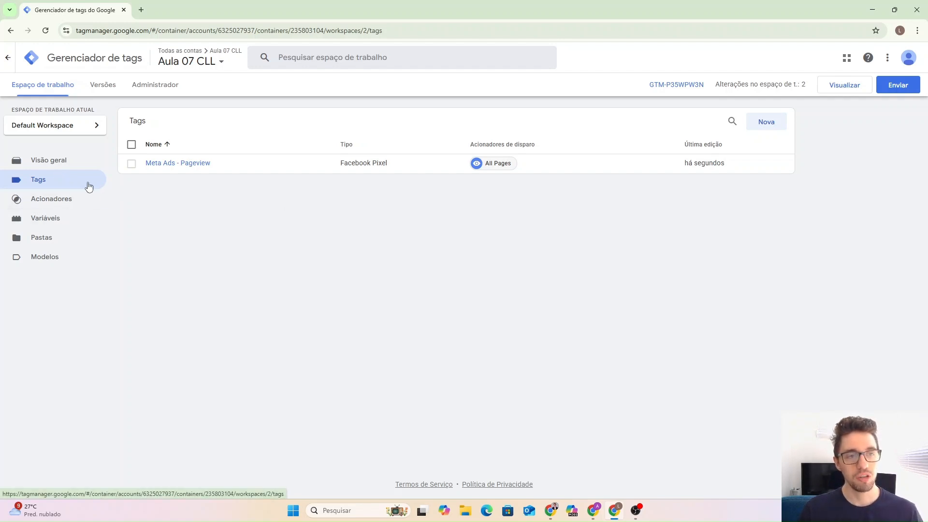
# Open a new untitled trigger from the empty Acionadores page, then switch to the Meta Events Manager window.
pyautogui.click(61, 207)
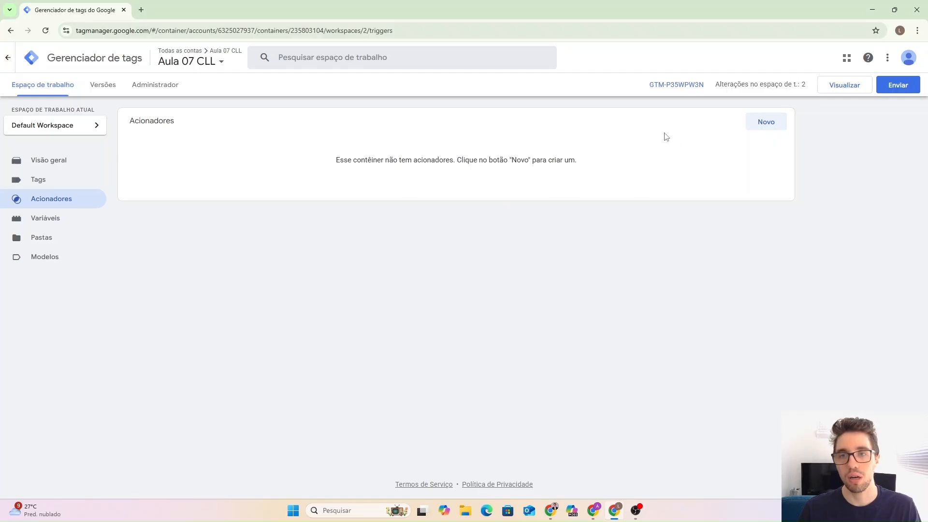
pyautogui.click(765, 124)
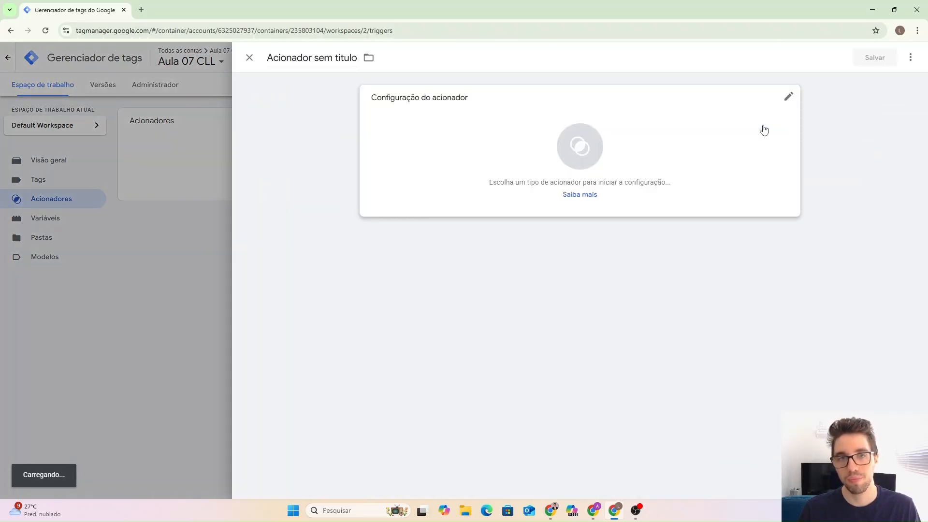
pyautogui.click(550, 510)
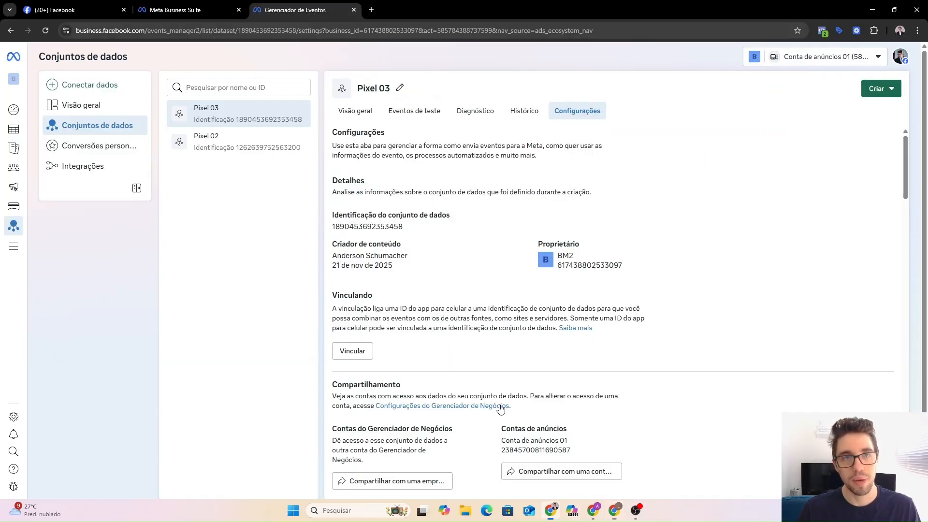
# Load the fawstudios.com.br/lista-espera-1/ waitlist page in a new tab and inspect its signup form and heading.
pyautogui.click(371, 10)
pyautogui.write('faw')
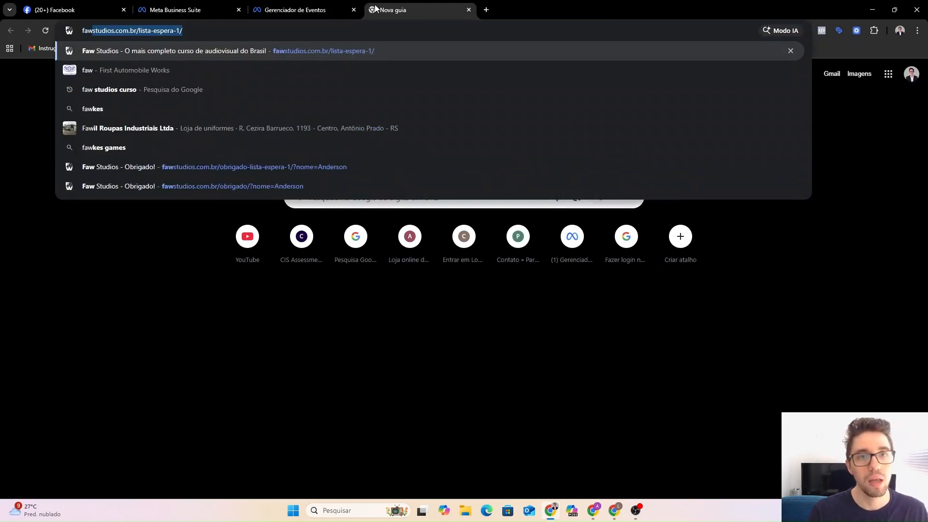
pyautogui.press('Return')
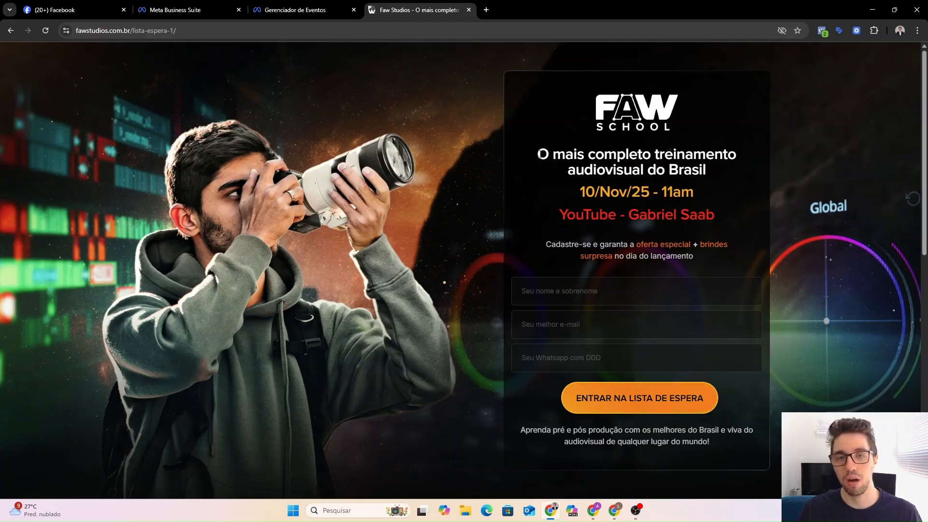
pyautogui.click(567, 303)
pyautogui.click(539, 325)
pyautogui.click(543, 355)
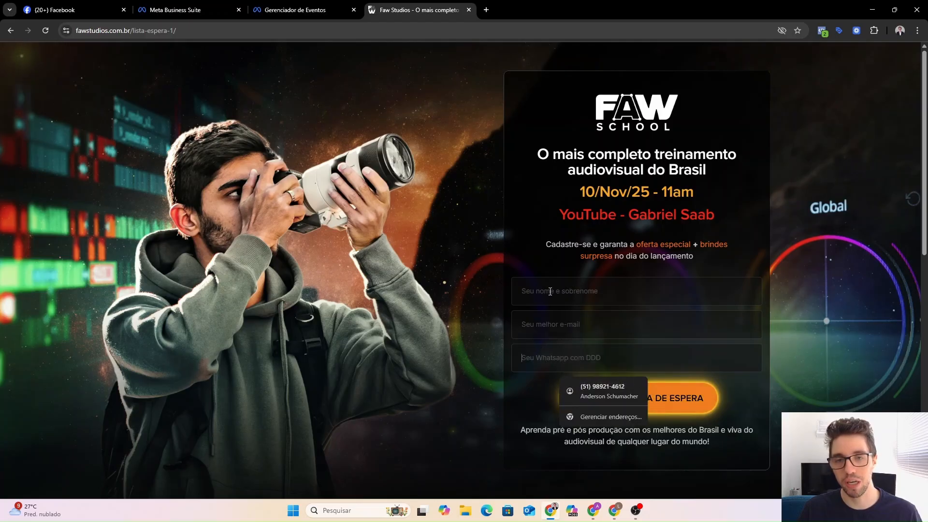
pyautogui.click(532, 247)
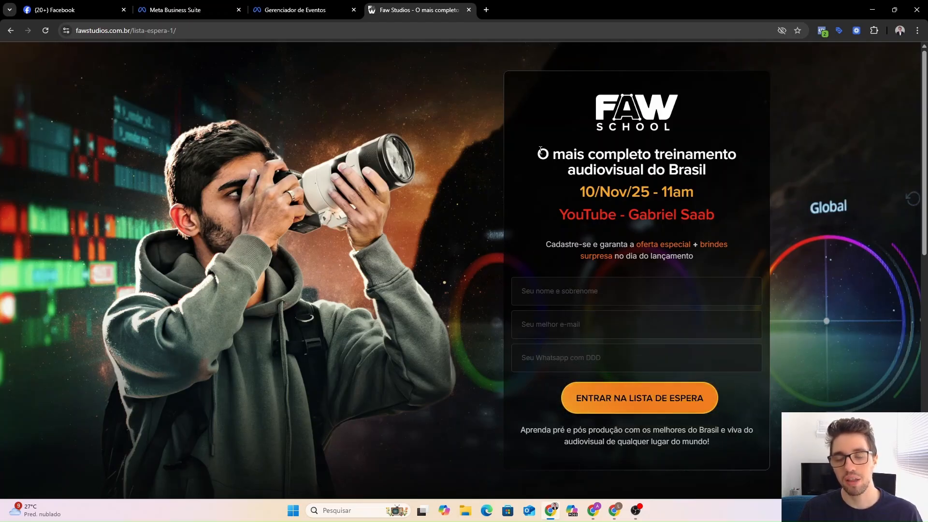
pyautogui.moveTo(540, 150)
pyautogui.mouseDown()
pyautogui.moveTo(706, 171)
pyautogui.moveTo(534, 154)
pyautogui.mouseUp()
pyautogui.click(709, 171)
pyautogui.click(529, 254)
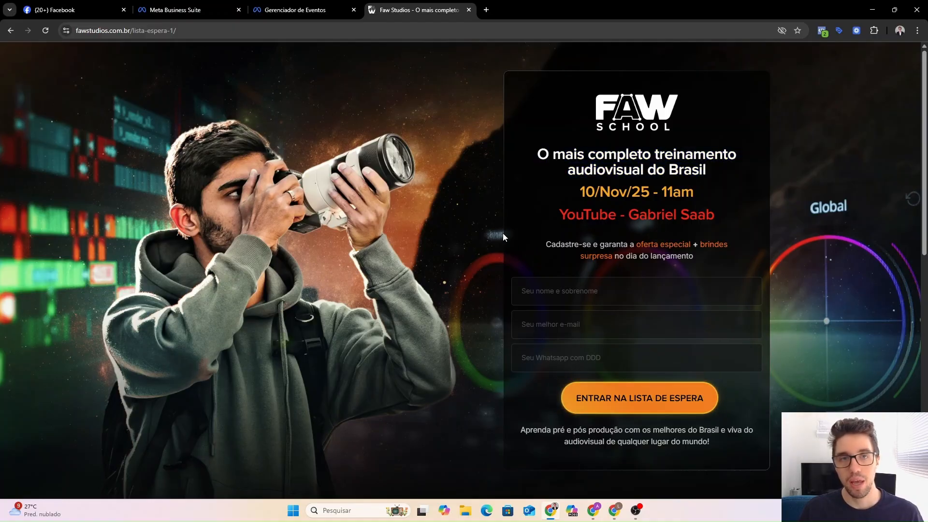
# Fill the form with name 'teste', an autofilled e-mail and a test WhatsApp number, then submit it.
pyautogui.click(558, 285)
pyautogui.write('t')
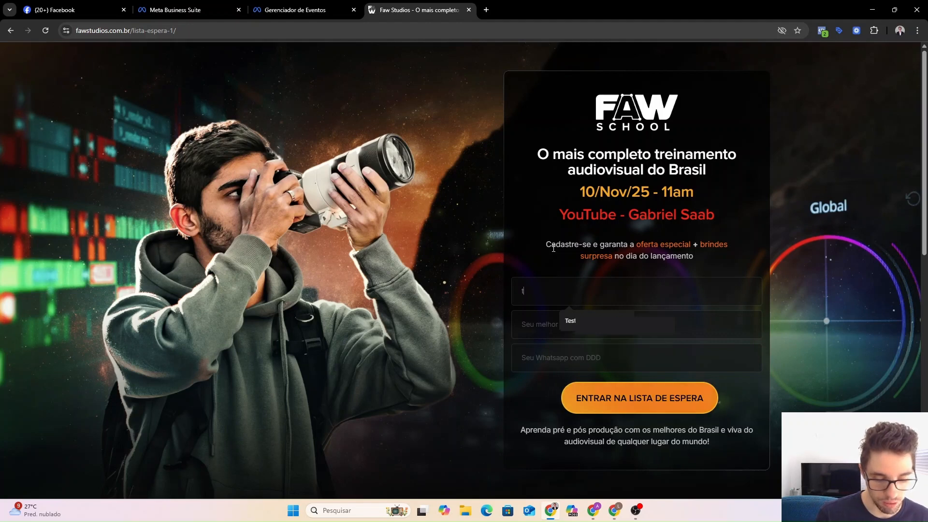
pyautogui.write('este')
pyautogui.click(543, 324)
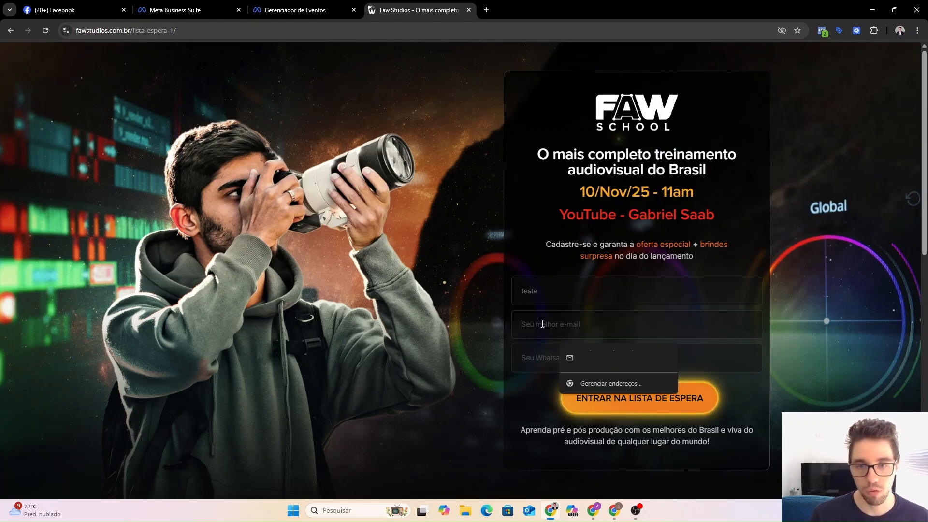
pyautogui.click(580, 356)
pyautogui.click(556, 362)
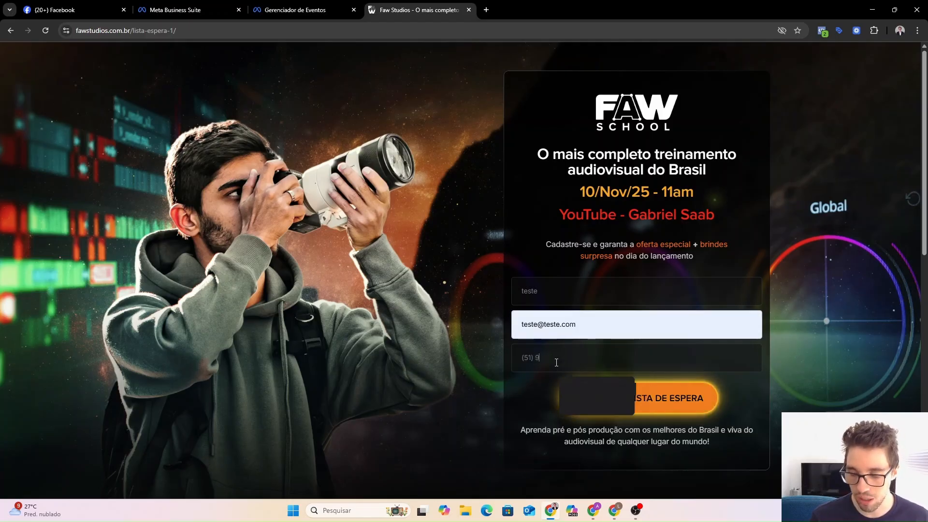
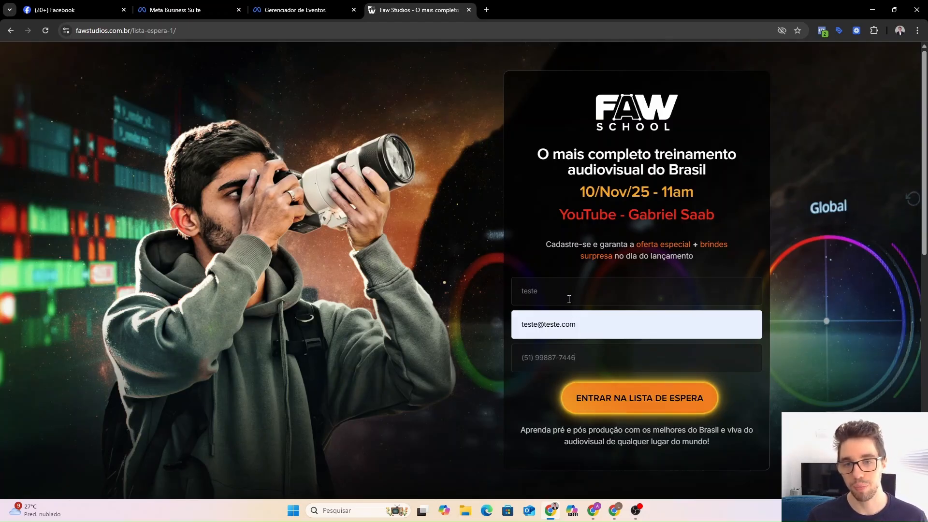
pyautogui.click(604, 398)
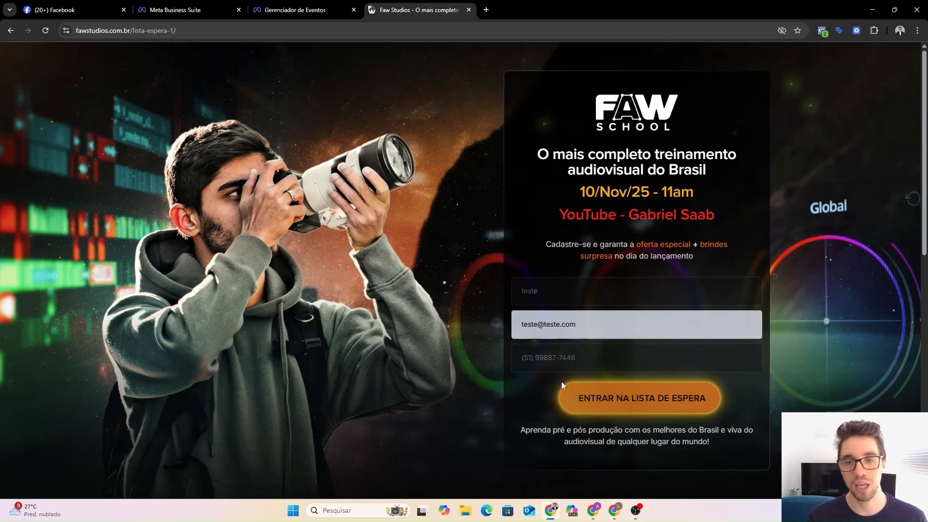
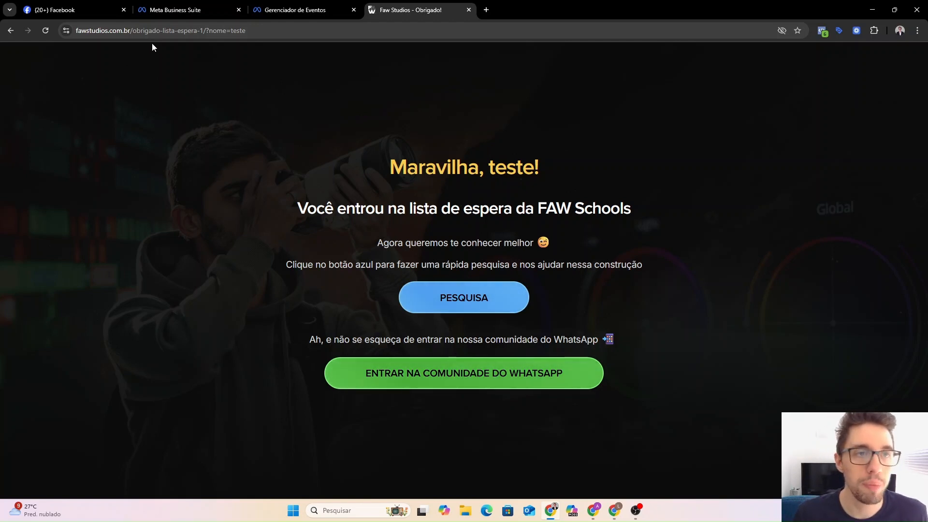
# Copy the /obrigado-lista-espera-1 path from the thank-you page's URL in the address bar.
pyautogui.click(131, 30)
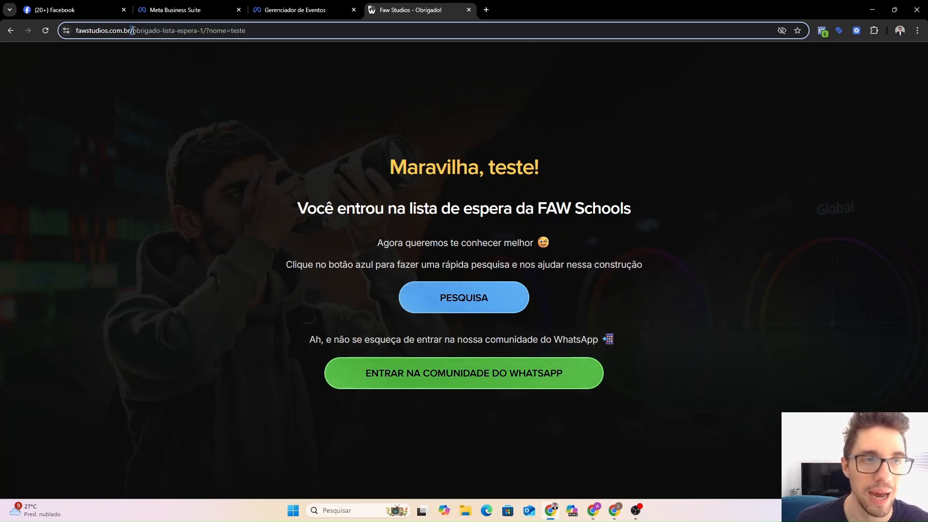
pyautogui.moveTo(132, 31); pyautogui.dragTo(205, 36)
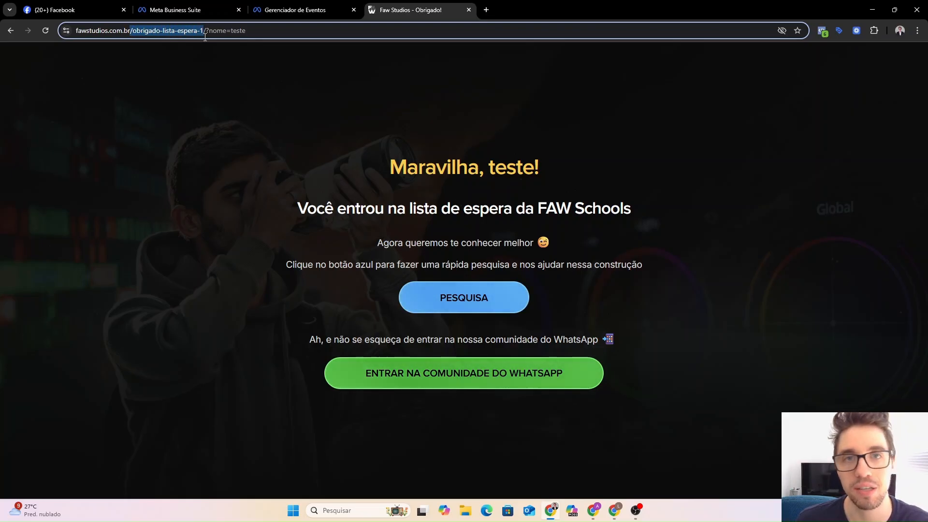
pyautogui.moveTo(205, 37); pyautogui.dragTo(205, 37)
pyautogui.hotkey('ctrl', 'c')
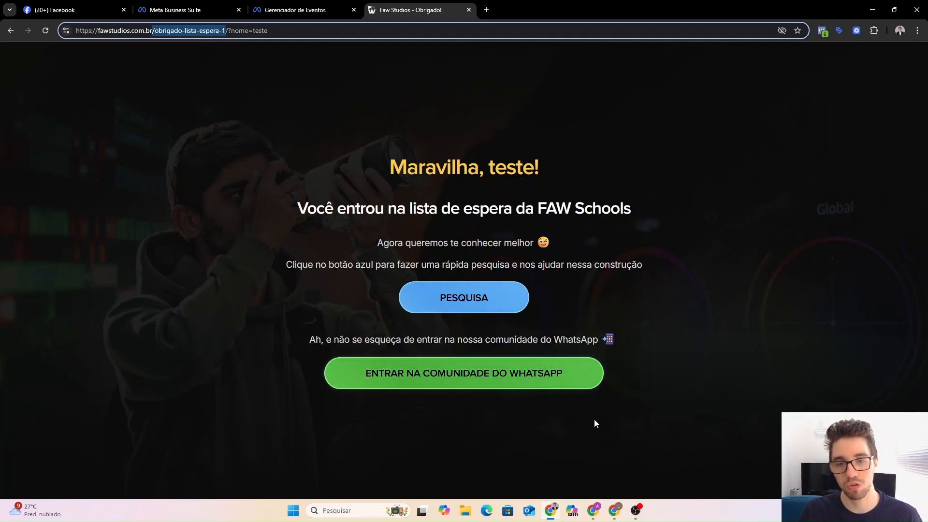
# Make the new trigger a Page View trigger firing on some page views, conditioned on Page URL.
pyautogui.click(611, 517)
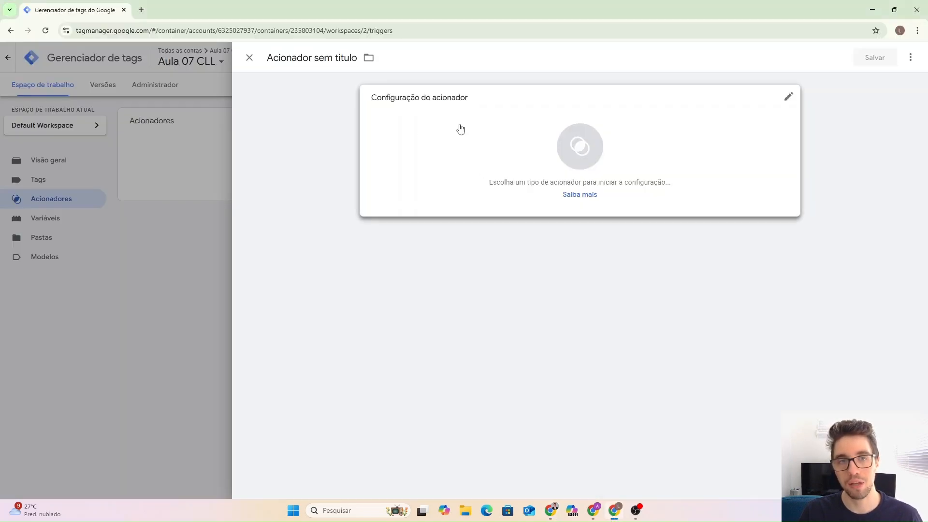
pyautogui.click(437, 127)
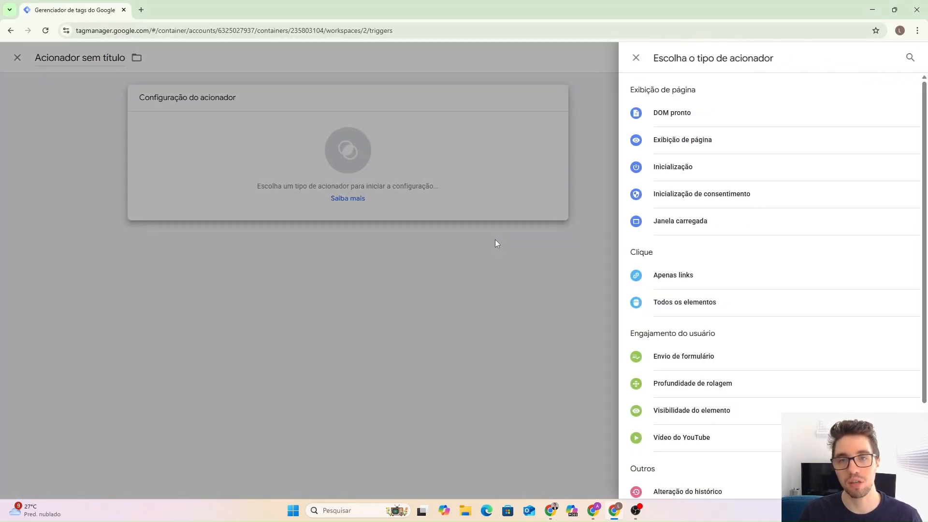
pyautogui.click(680, 145)
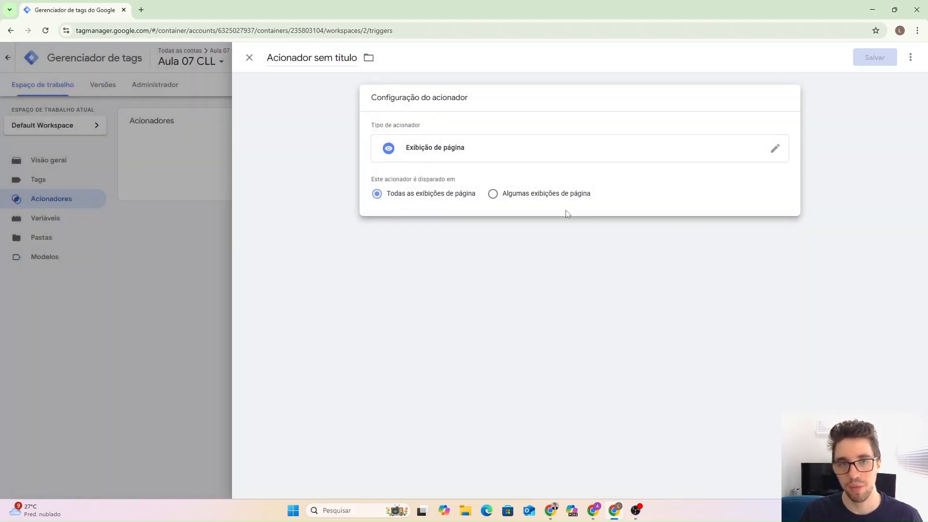
pyautogui.click(492, 195)
pyautogui.click(450, 233)
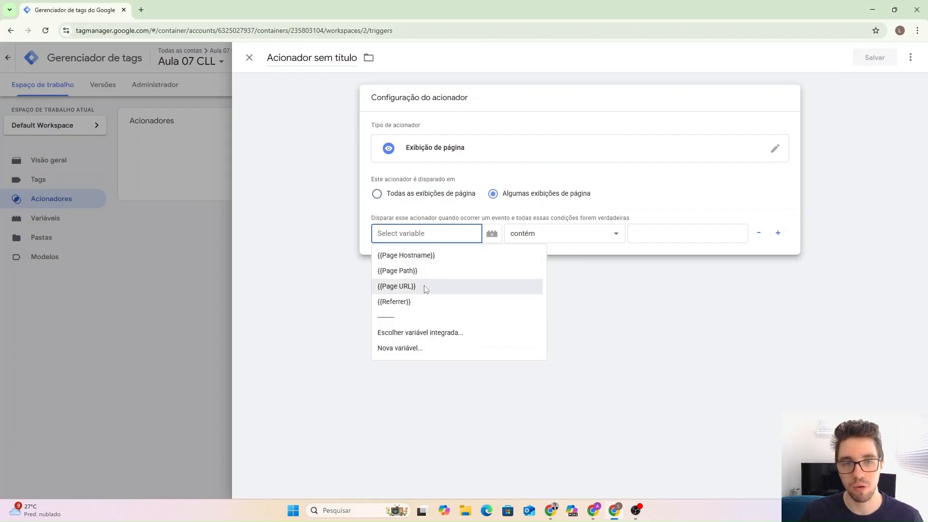
pyautogui.click(405, 286)
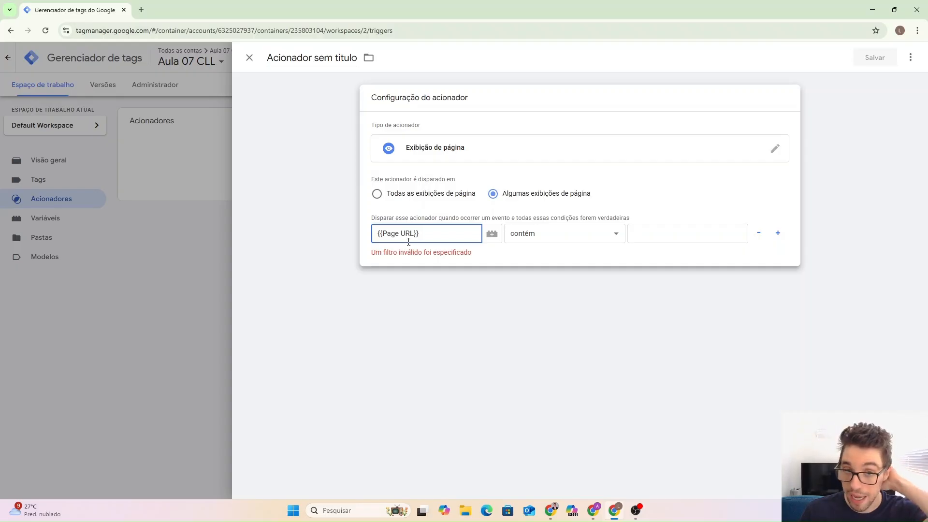
# Paste /obrigado-lista-espera-1 as the value that Page URL must contain.
pyautogui.click(651, 227)
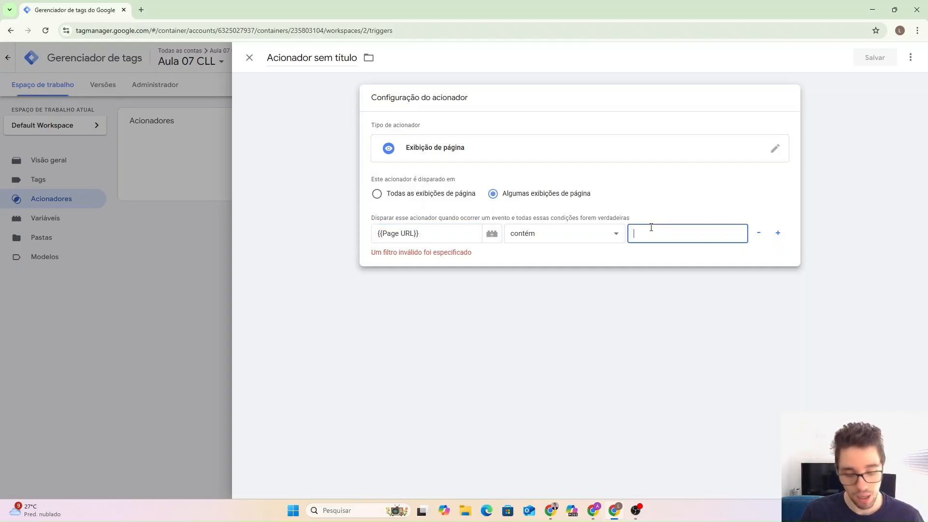
pyautogui.hotkey('ctrl', 'v')
pyautogui.moveTo(645, 239); pyautogui.dragTo(722, 236)
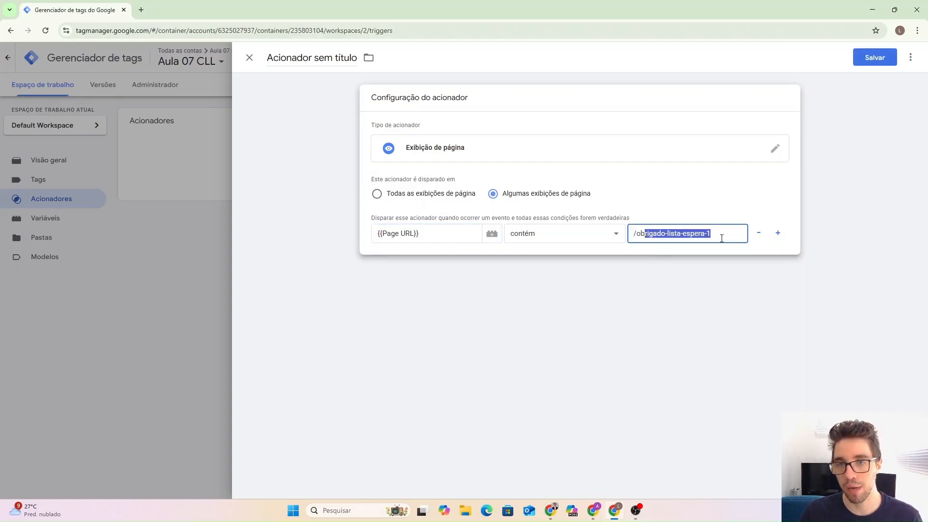
pyautogui.click(721, 238)
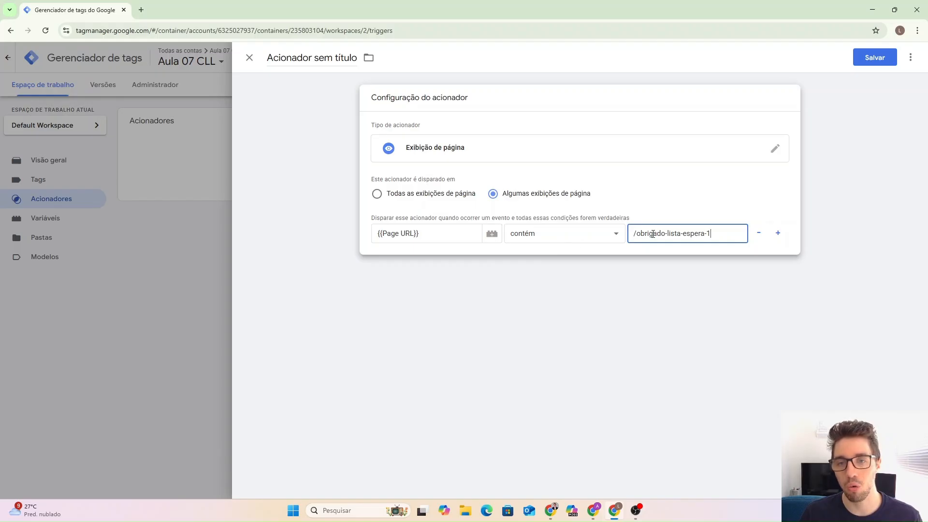
pyautogui.moveTo(641, 234); pyautogui.dragTo(718, 236)
pyautogui.click(719, 235)
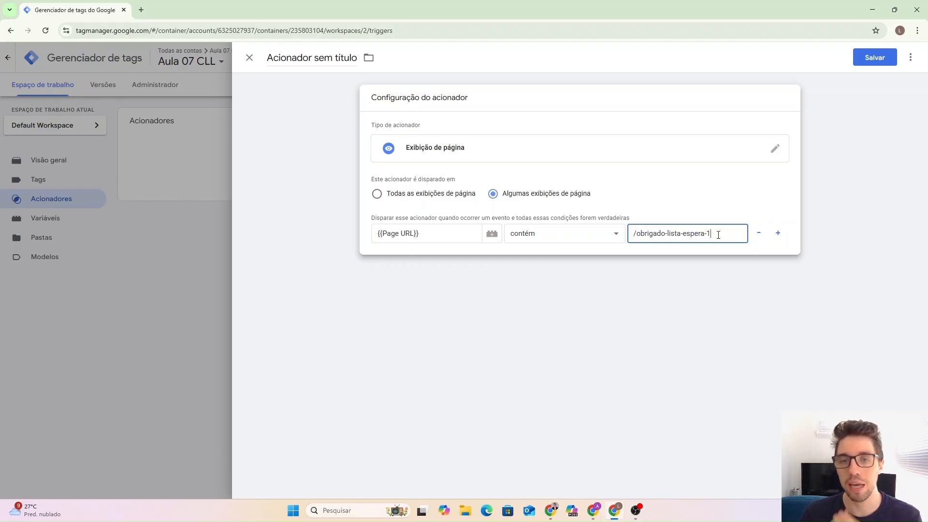
pyautogui.moveTo(638, 237); pyautogui.dragTo(725, 234)
pyautogui.click(724, 235)
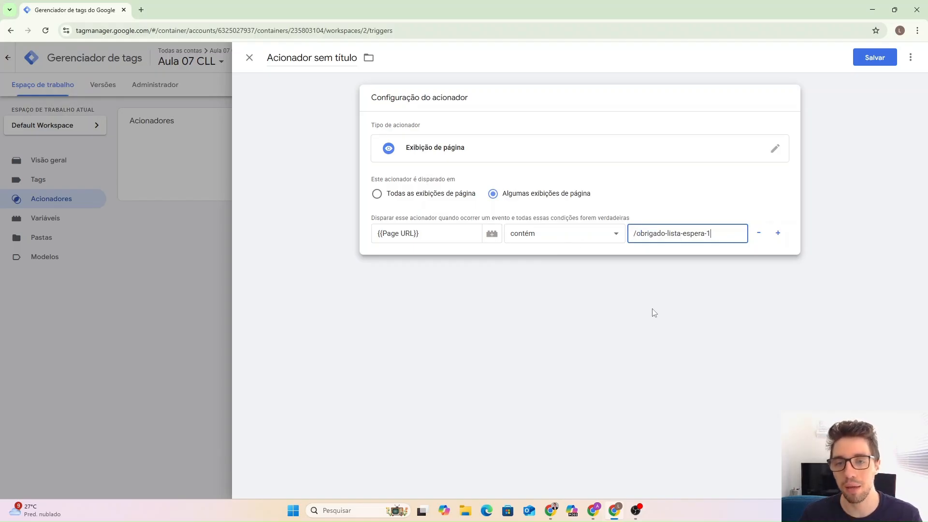
pyautogui.click(317, 58)
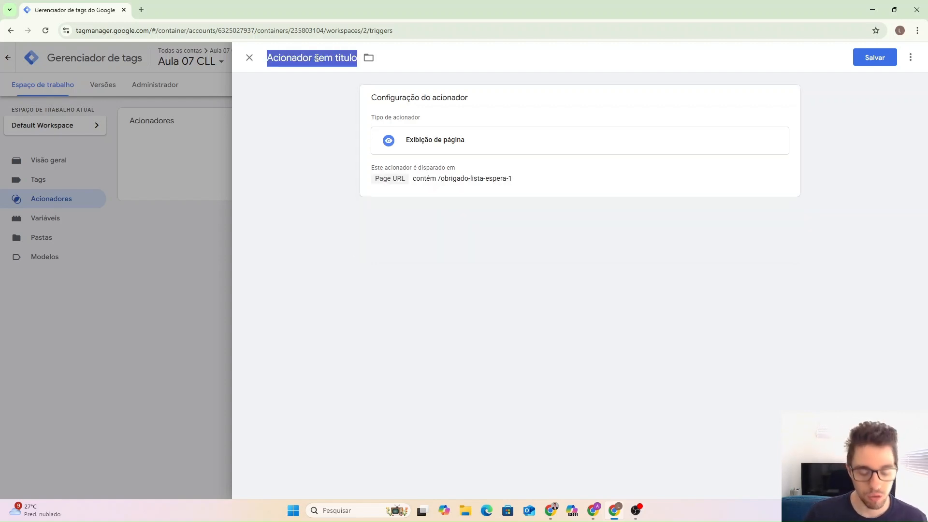
# Name the trigger 'Página de obrigado - Lead', save it, and go to the Tags list.
pyautogui.write('Pági')
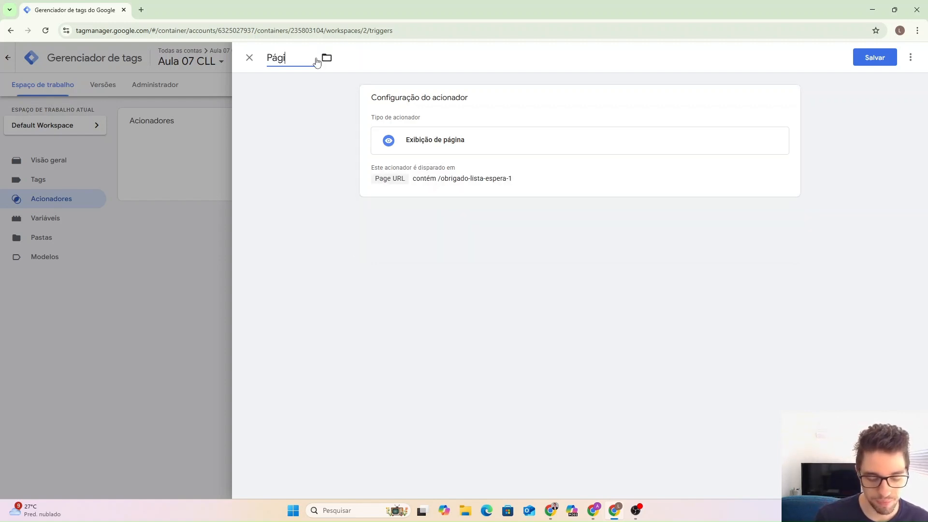
pyautogui.write('na de o')
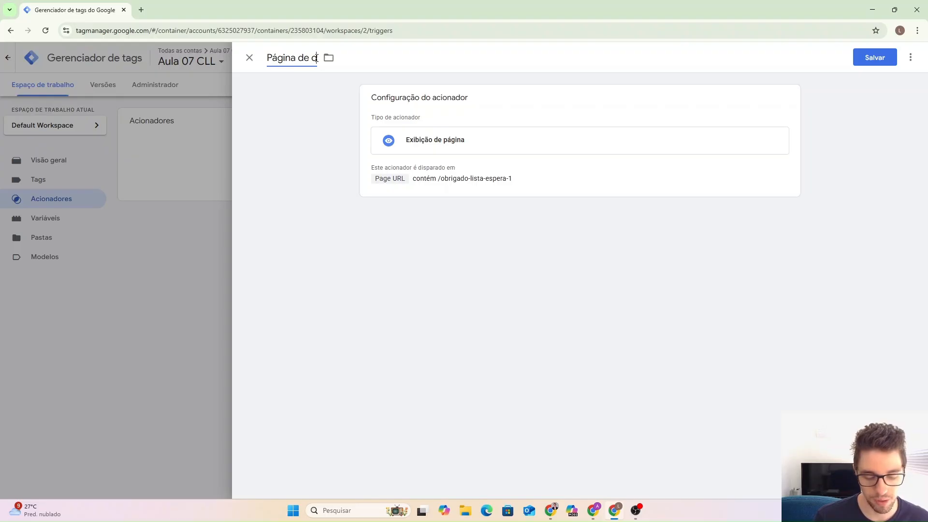
pyautogui.write('brigado - ')
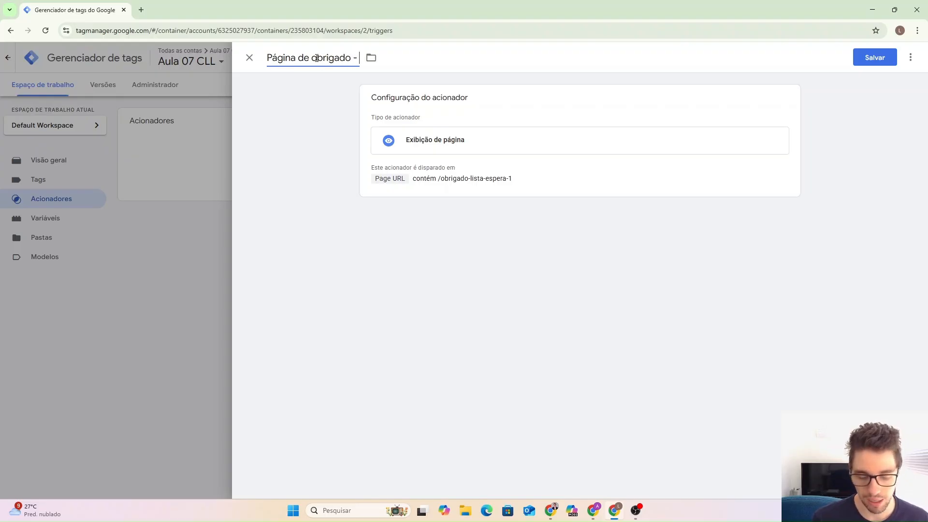
pyautogui.write('Lead')
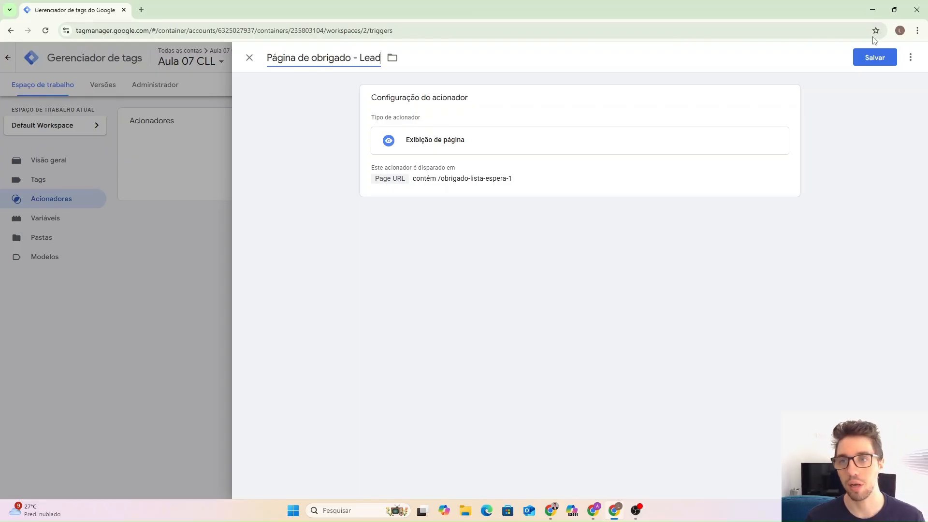
pyautogui.click(875, 58)
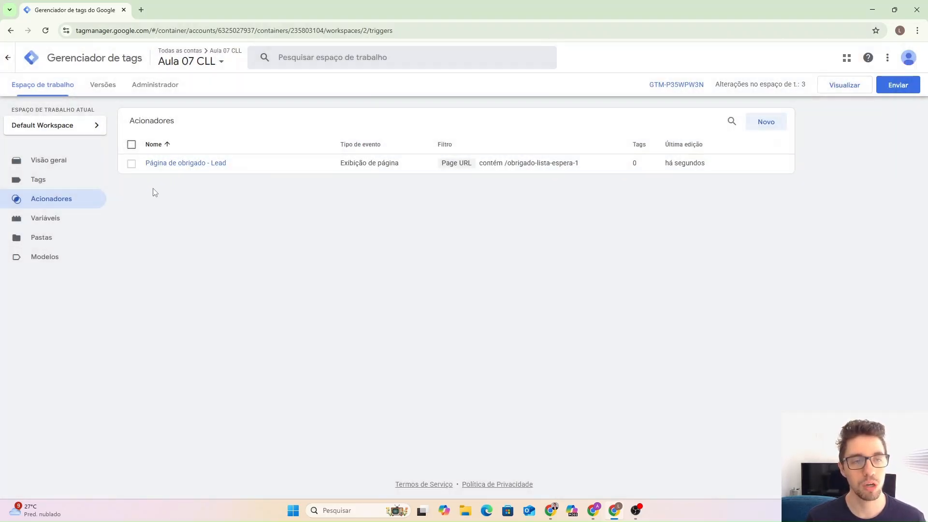
pyautogui.click(54, 185)
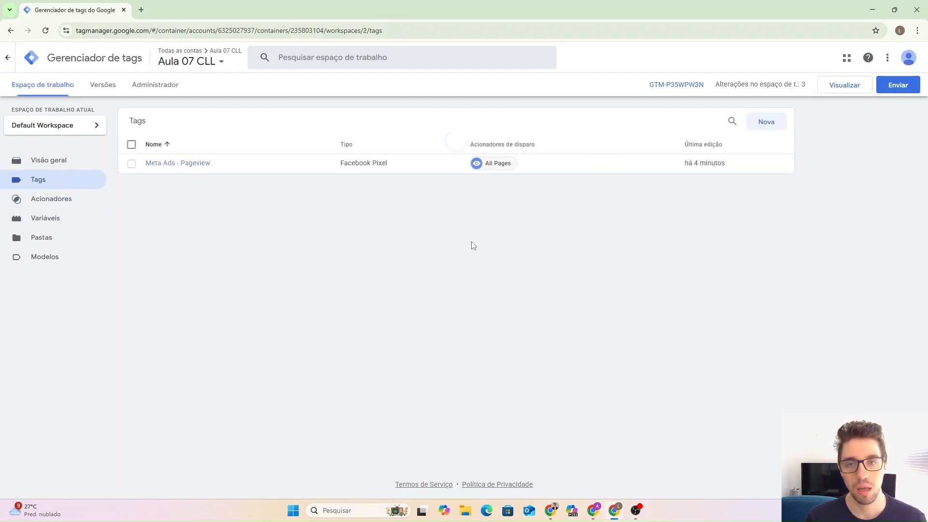
# Create a new tag of type Facebook Pixel.
pyautogui.click(767, 124)
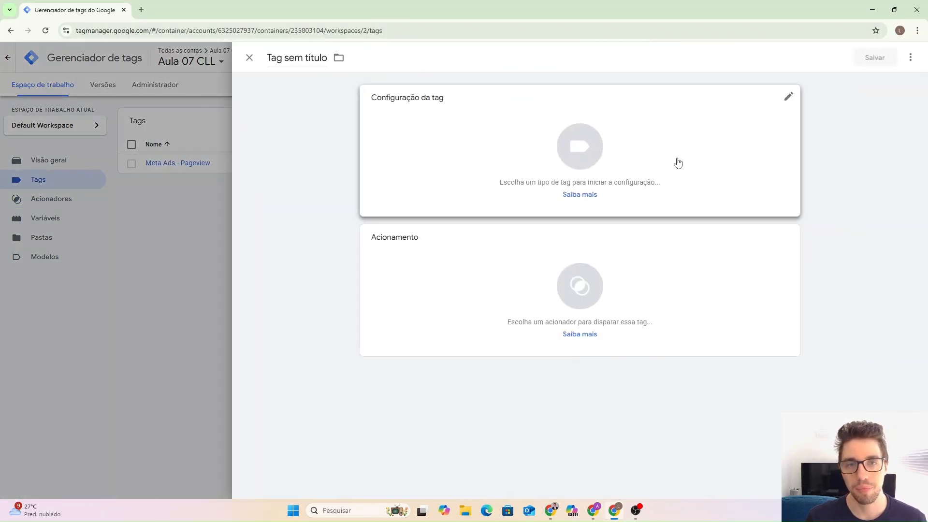
pyautogui.click(505, 147)
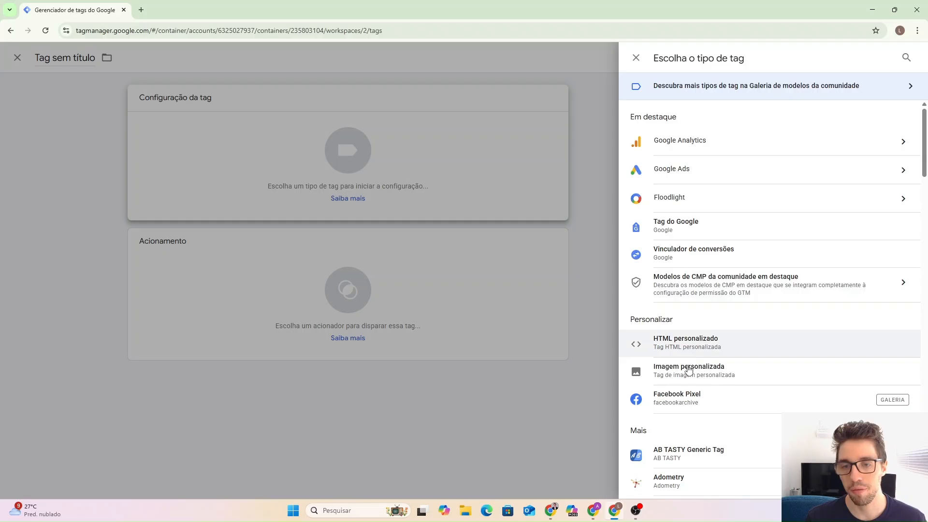
pyautogui.click(723, 403)
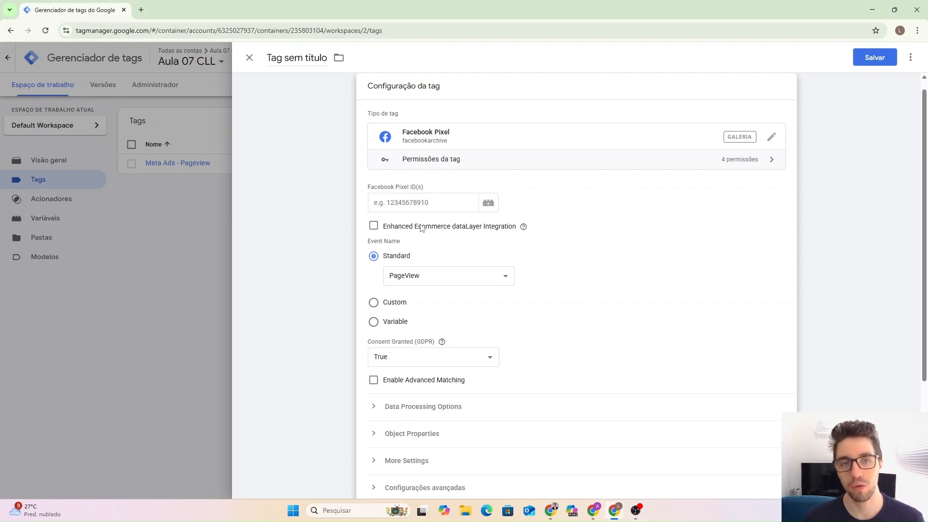
# Copy Pixel 03's dataset ID from Events Manager settings for the tag's pixel ID.
pyautogui.click(406, 202)
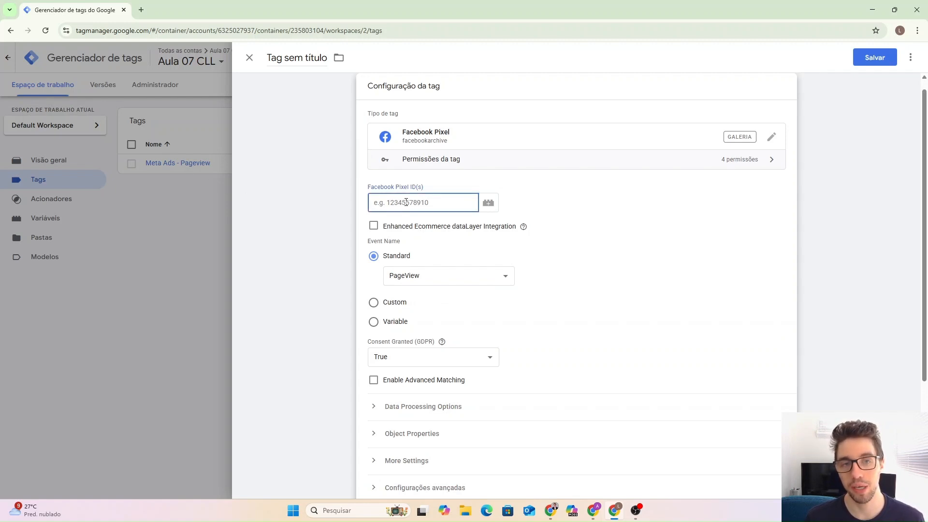
pyautogui.click(551, 510)
pyautogui.click(317, 6)
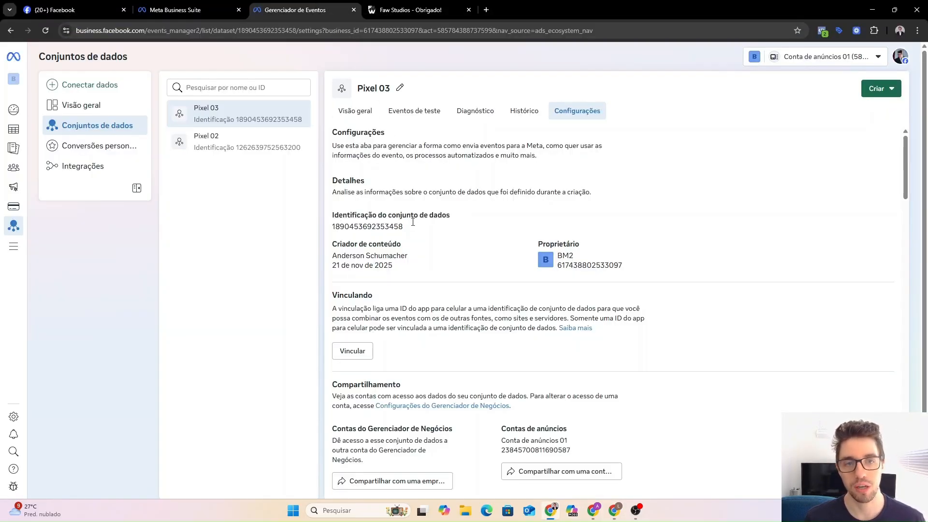
pyautogui.click(390, 227)
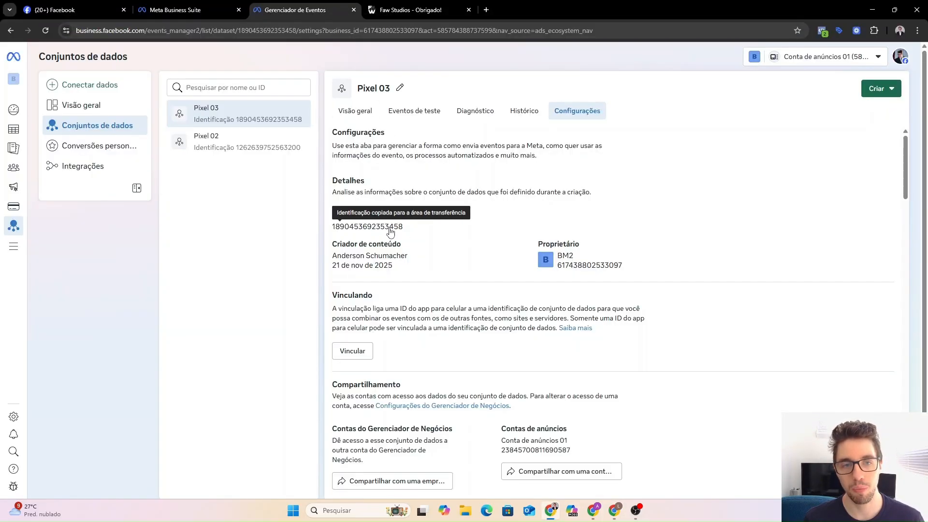
pyautogui.click(614, 510)
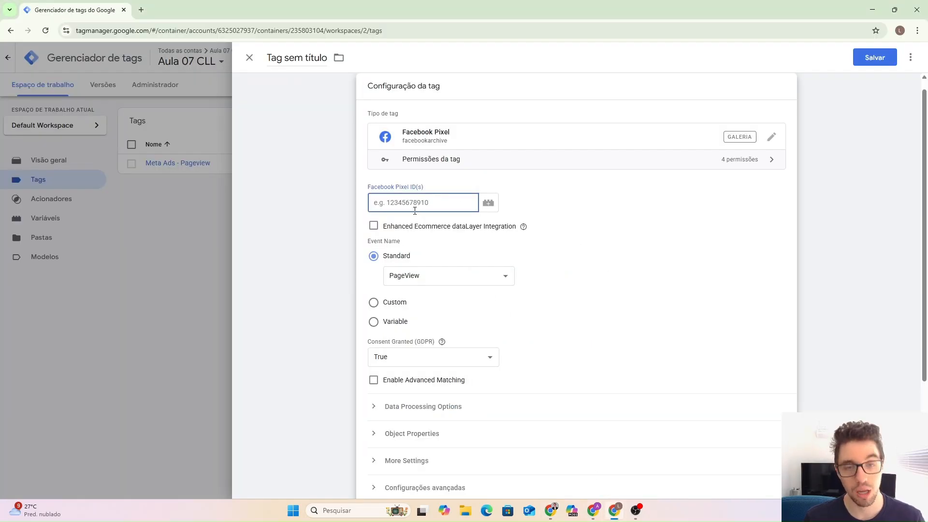
# Paste the dataset ID as the pixel ID and set the standard event to Lead.
pyautogui.hotkey('ctrl', 'v')
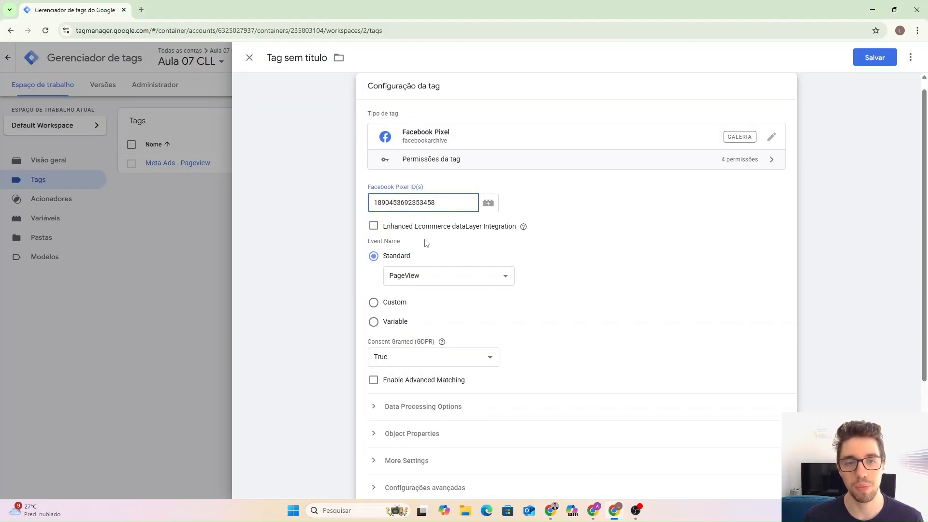
pyautogui.scroll(-1, 427, 244)
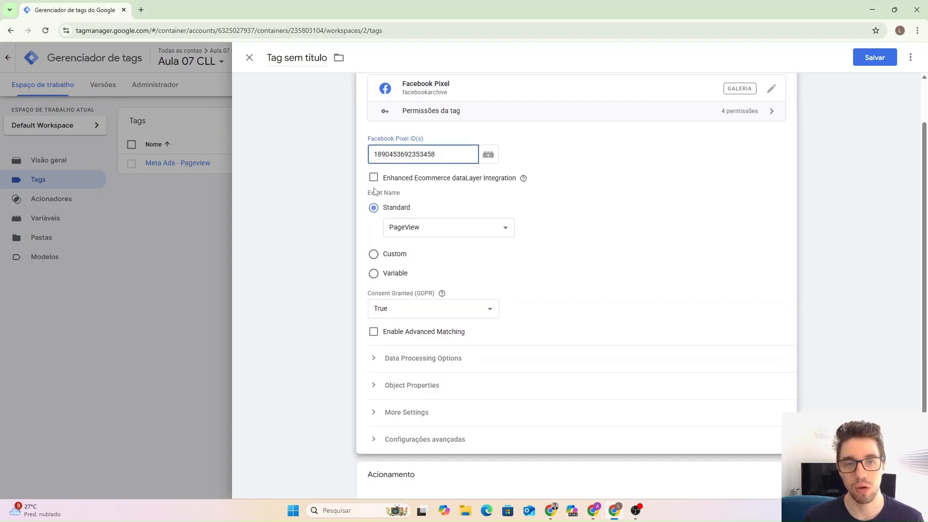
pyautogui.click(421, 233)
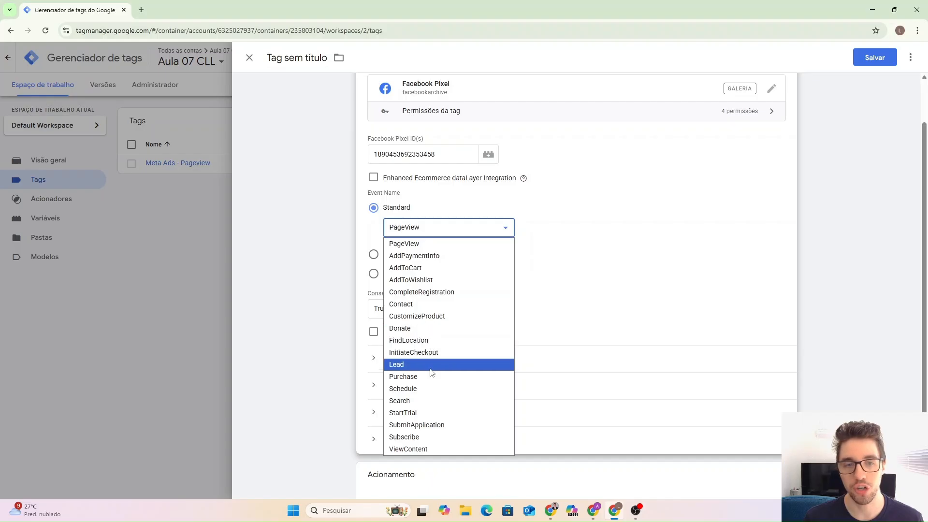
pyautogui.click(431, 370)
# Set the tag to fire once per page, triggered by 'Página de obrigado - Lead'.
pyautogui.scroll(-1, 477, 290)
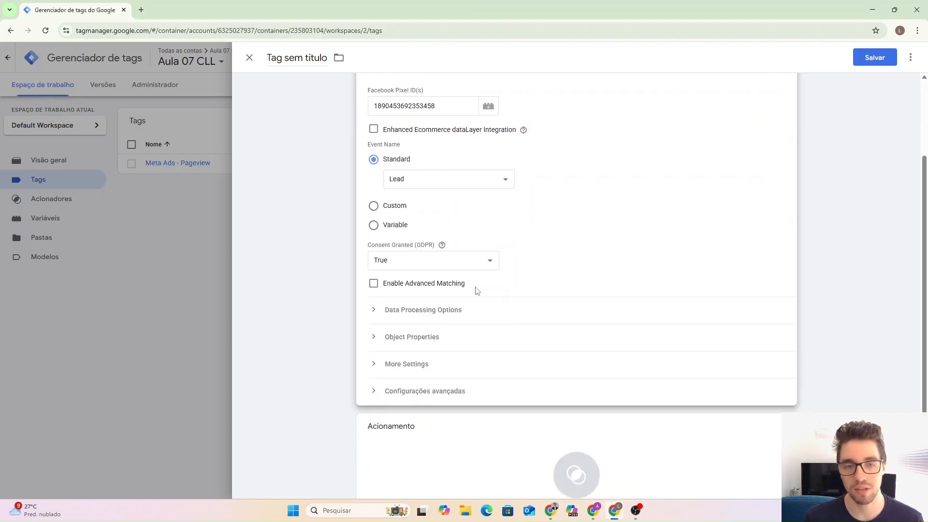
pyautogui.click(421, 391)
pyautogui.scroll(-3, 486, 351)
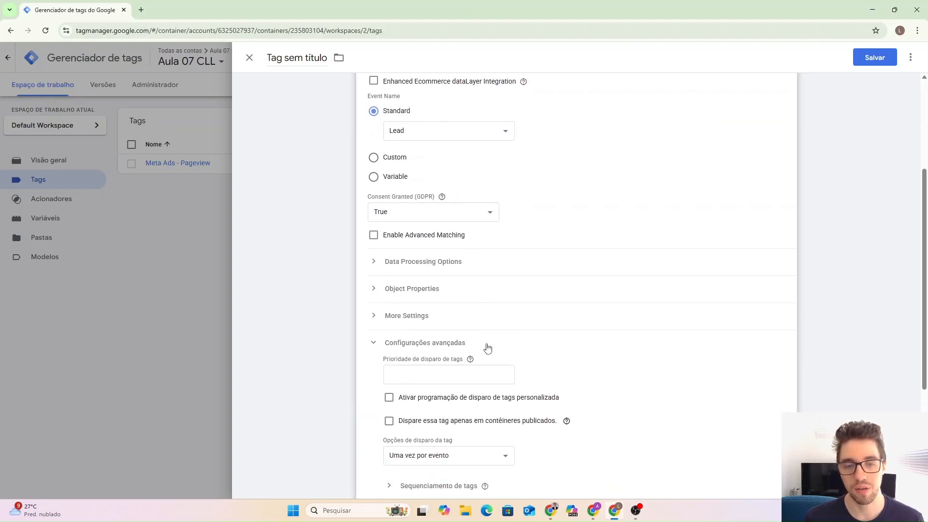
pyautogui.click(481, 360)
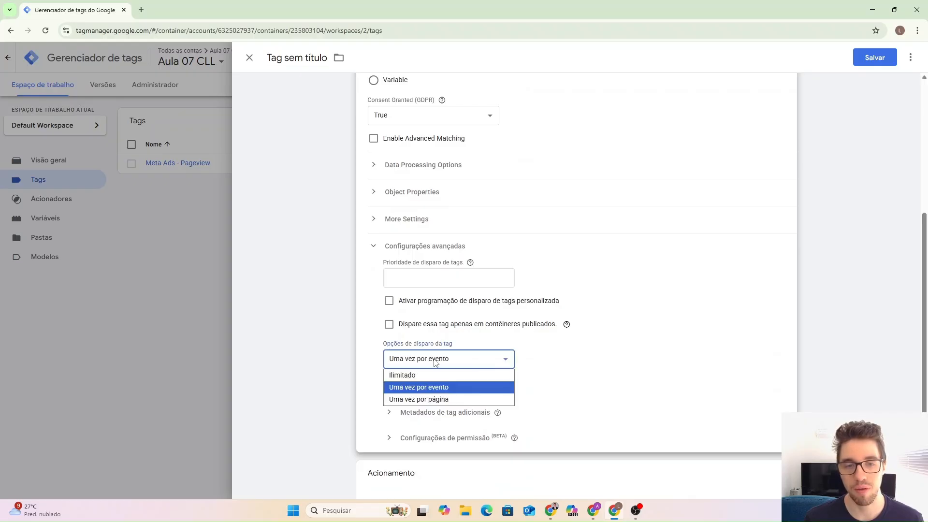
pyautogui.click(437, 399)
pyautogui.scroll(-2, 531, 364)
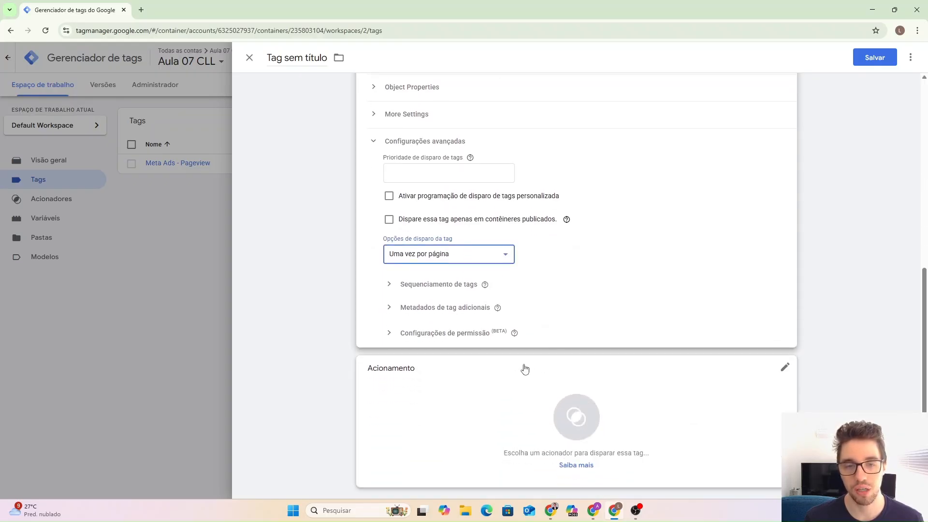
pyautogui.click(484, 385)
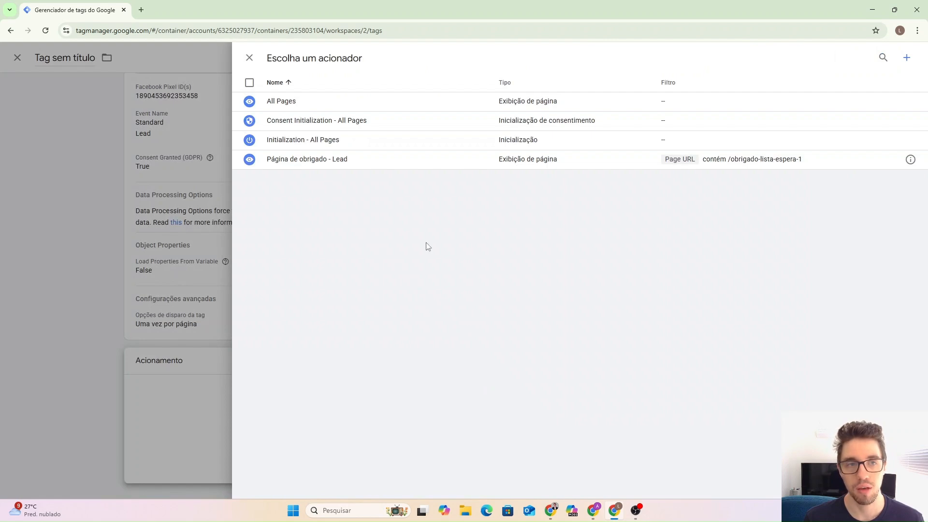
pyautogui.click(303, 167)
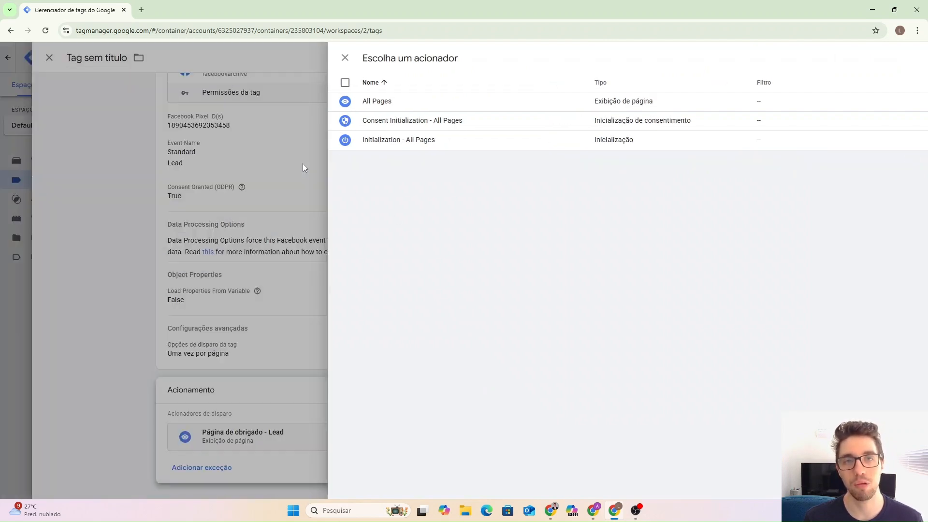
pyautogui.scroll(2, 406, 271)
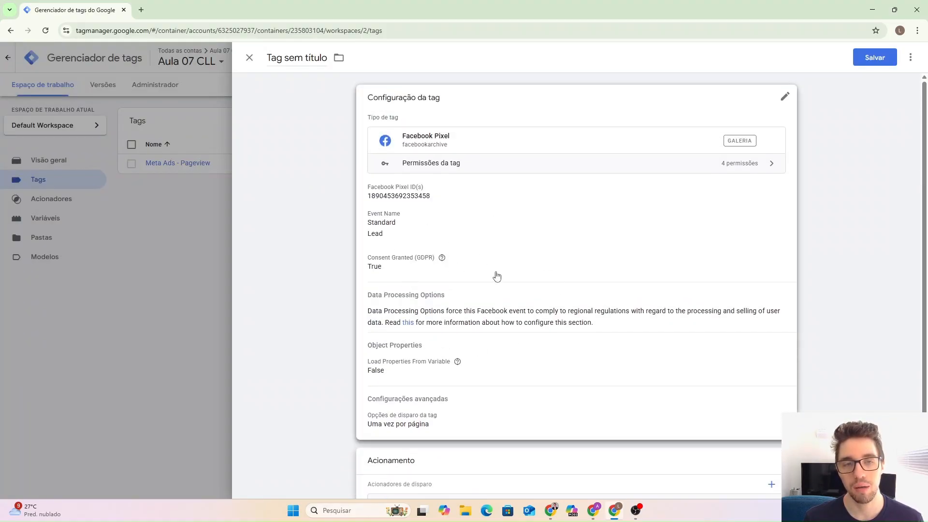
# Rename the Facebook Pixel tag to 'Página de obrigado - lead' and save it.
pyautogui.tripleClick(299, 58)
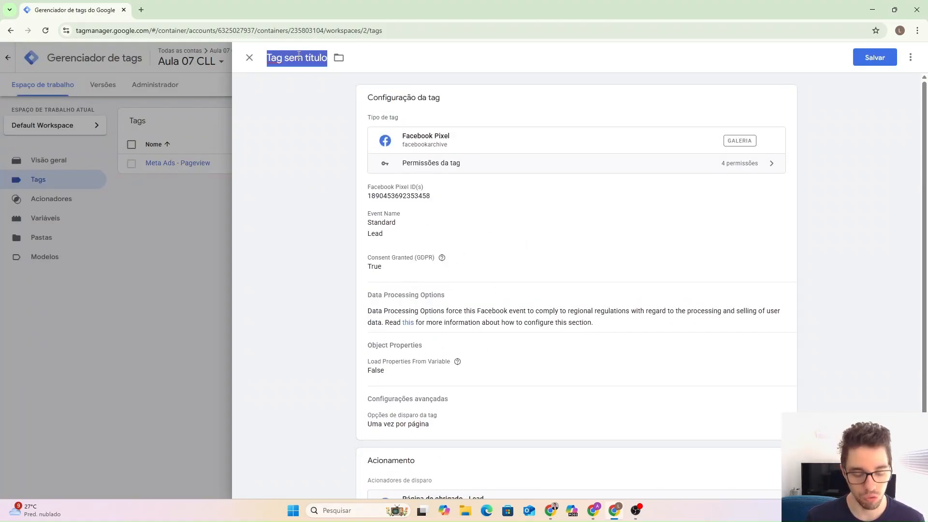
pyautogui.write('Página')
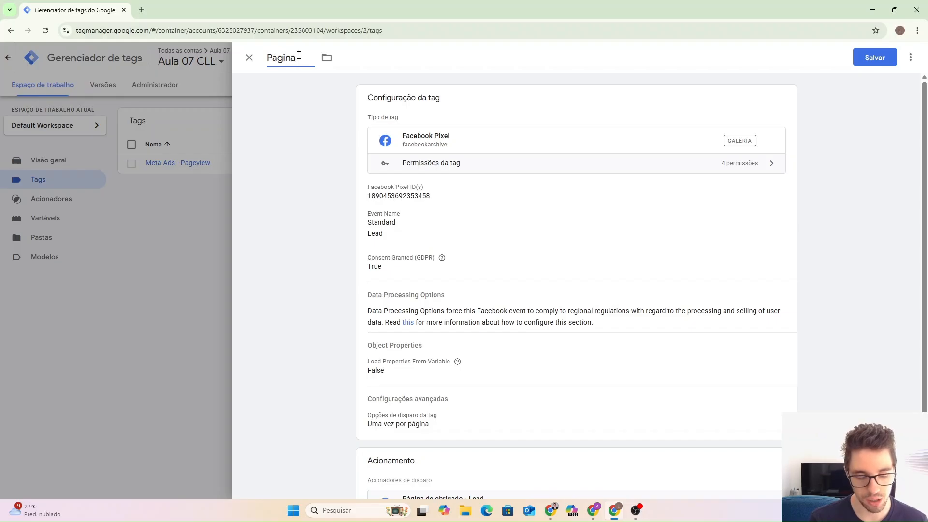
pyautogui.write(' de obi')
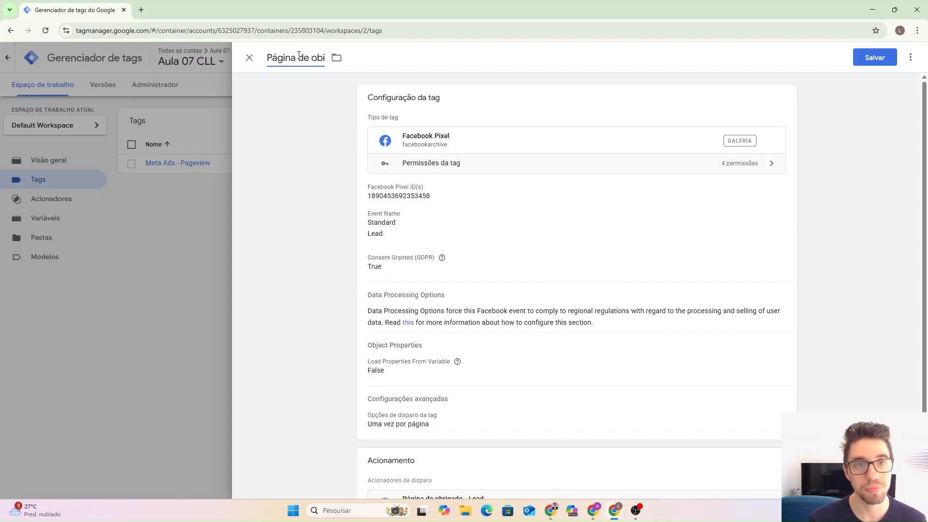
pyautogui.write('rrigado -')
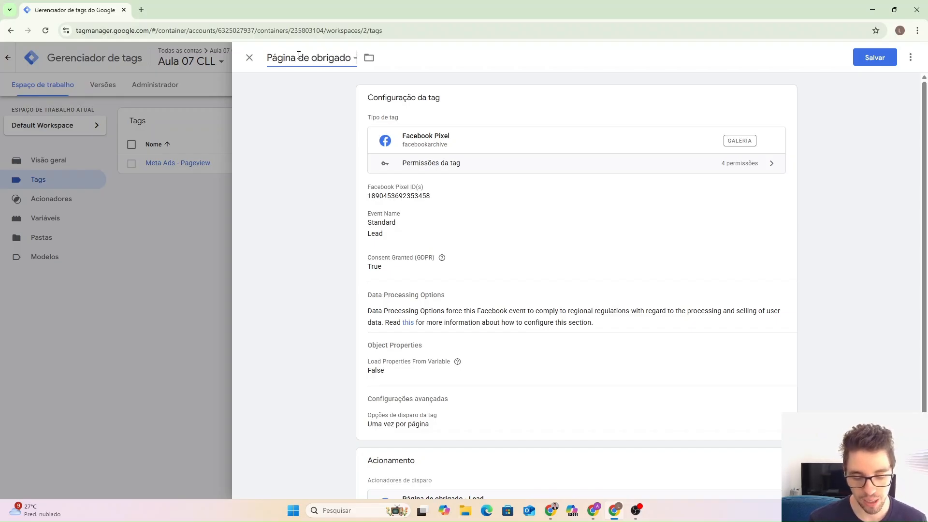
pyautogui.write(' lead')
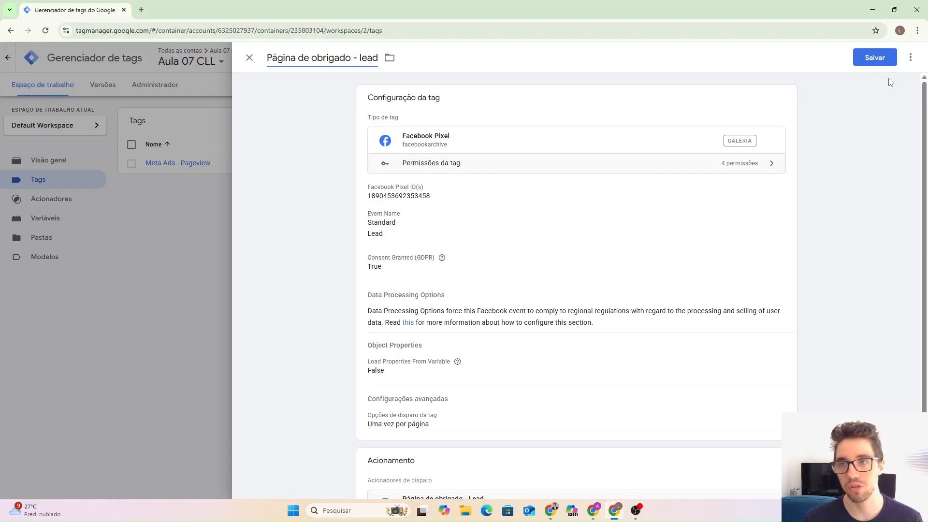
pyautogui.click(875, 57)
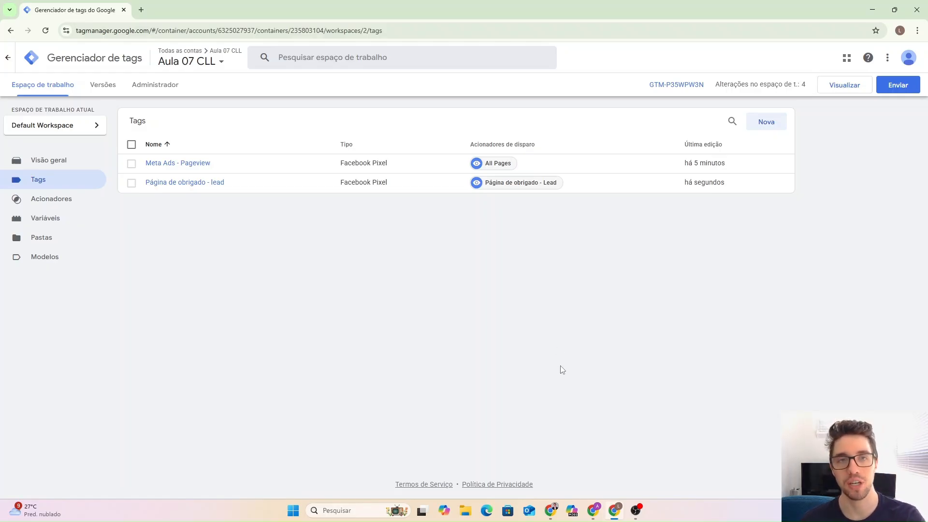
# Load fawstudios.com.br/lista-espera-1/ in a new tab placed before the thank-you page tab.
pyautogui.click(549, 516)
pyautogui.click(411, 10)
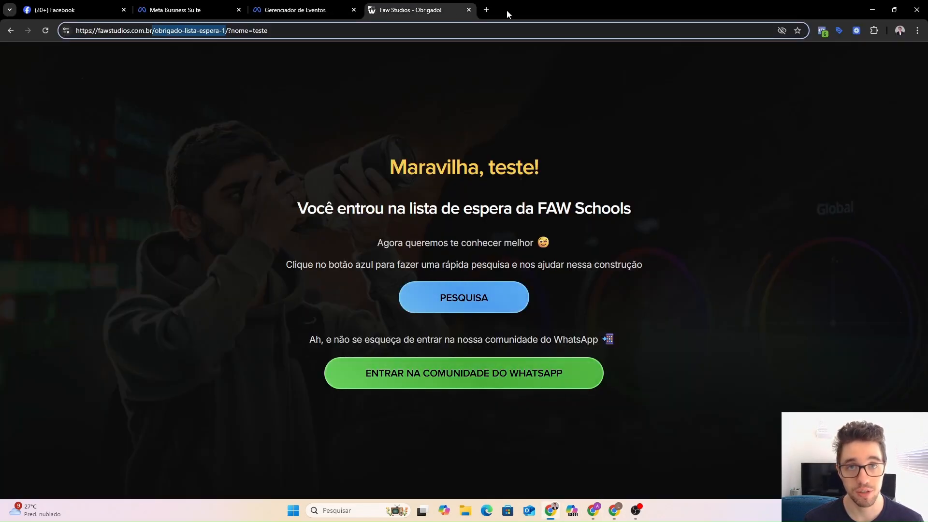
pyautogui.click(486, 10)
pyautogui.write('fawstudios.com.br/lista-espera-1/')
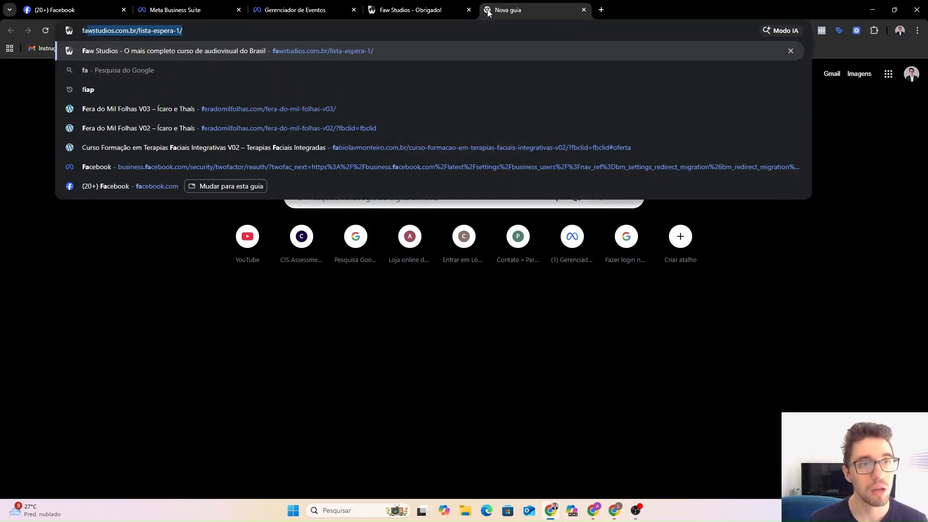
pyautogui.press('Return')
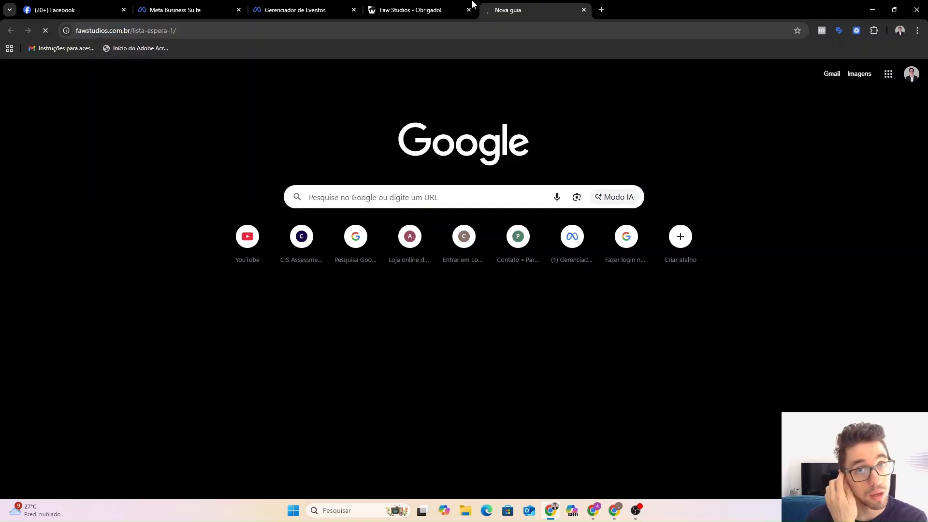
pyautogui.moveTo(473, 4); pyautogui.dragTo(433, 9)
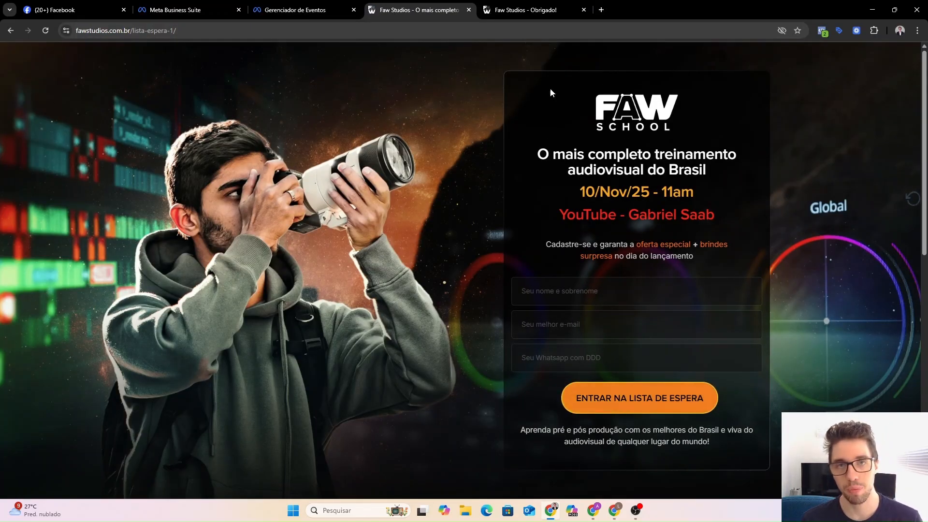
pyautogui.click(525, 10)
pyautogui.click(416, 8)
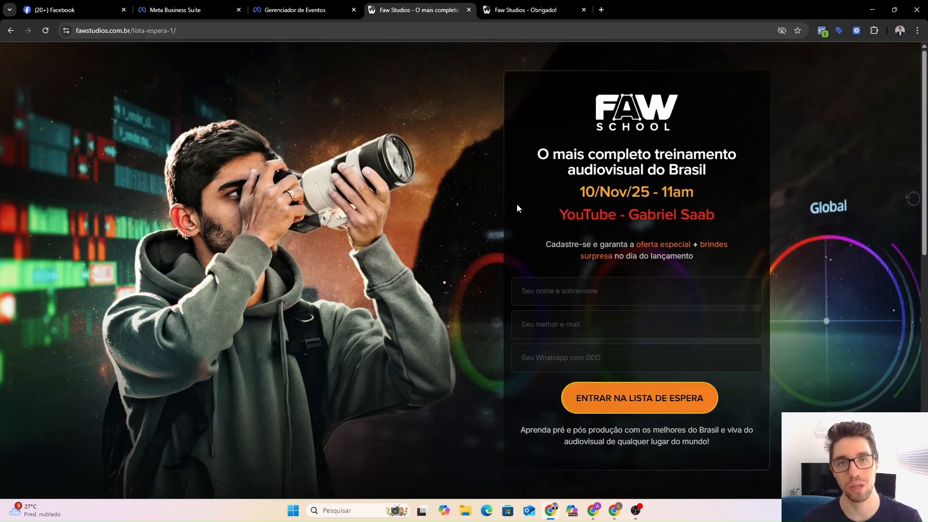
pyautogui.click(512, 7)
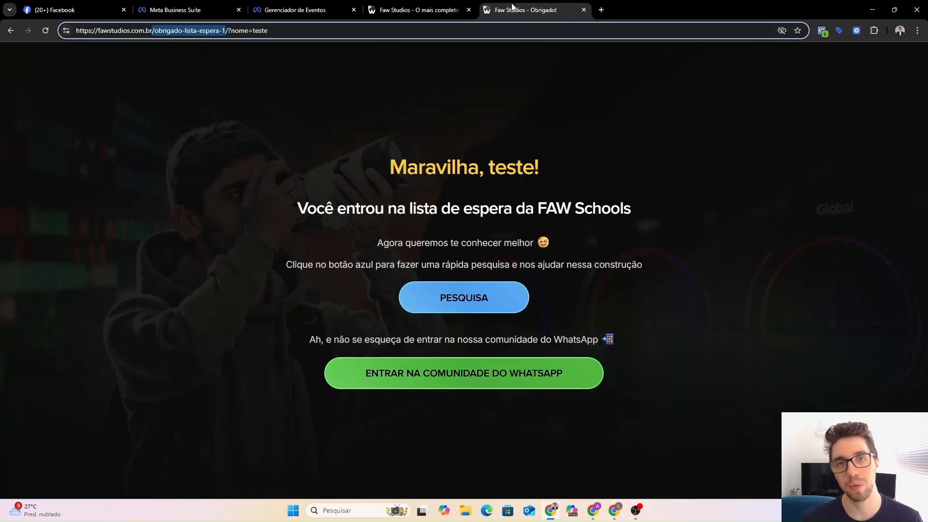
pyautogui.click(418, 6)
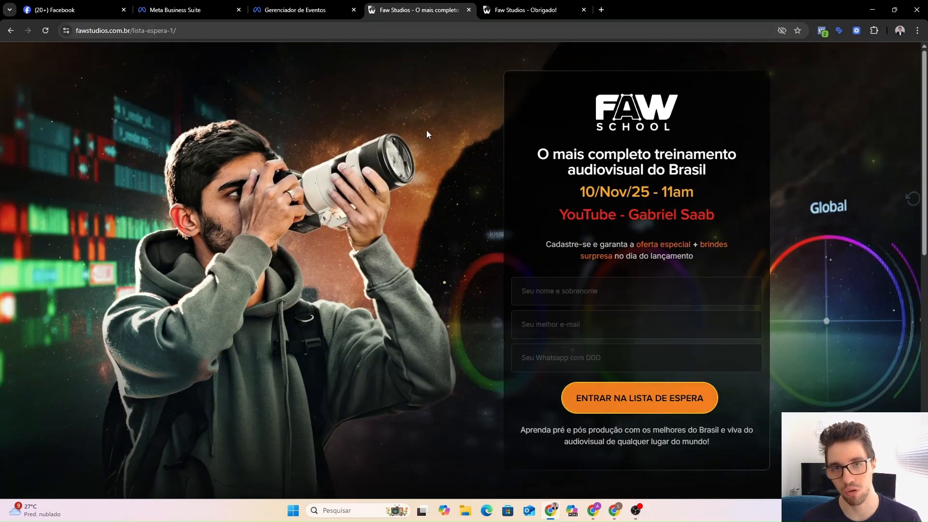
# Check which pixel events Meta Pixel Helper reports on the waitlist and thank-you pages.
pyautogui.click(823, 33)
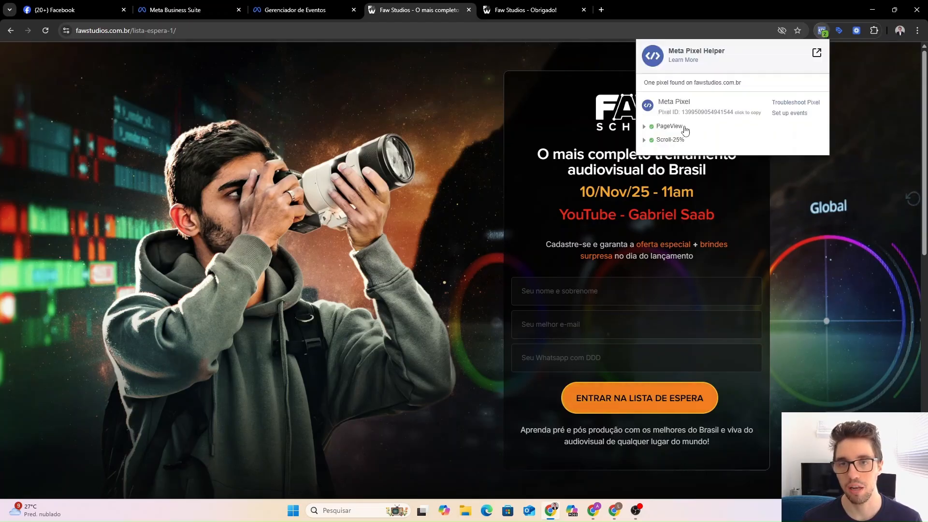
pyautogui.click(602, 139)
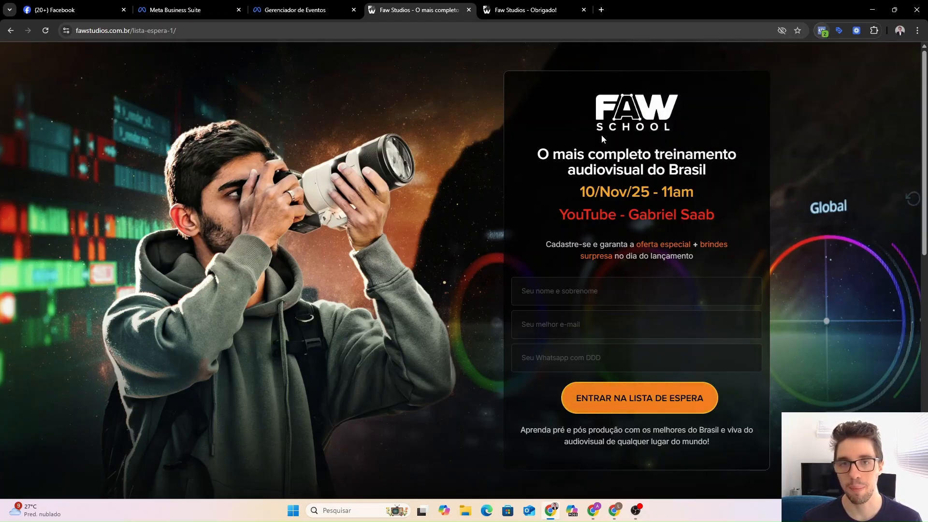
pyautogui.click(530, 9)
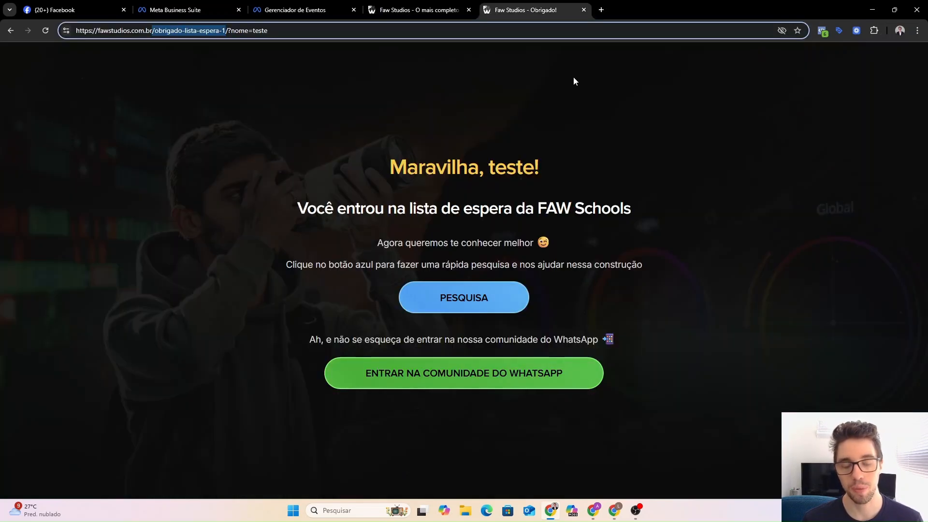
pyautogui.click(566, 101)
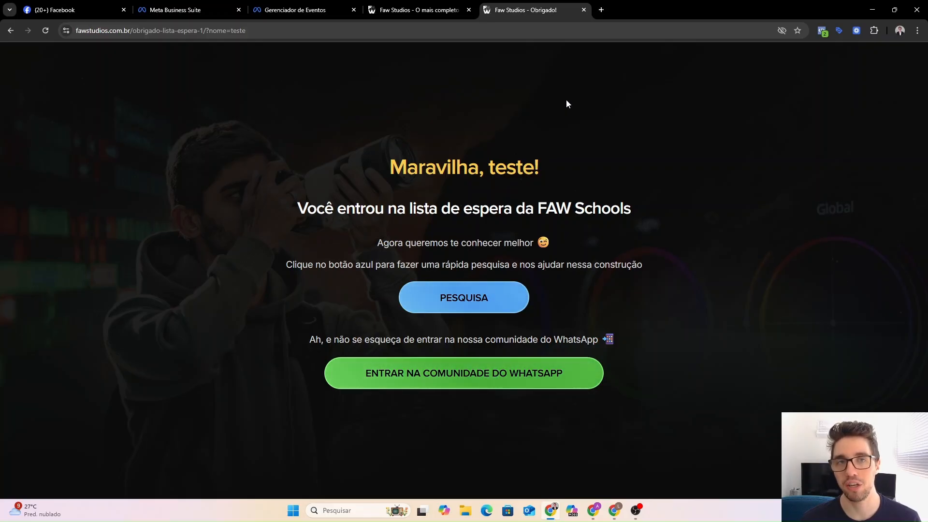
pyautogui.click(821, 34)
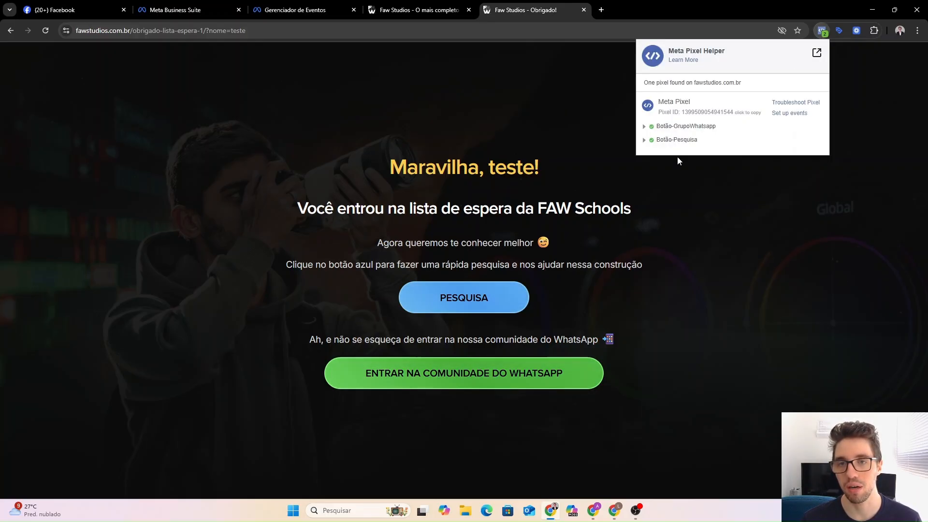
pyautogui.click(585, 139)
# Reload the thank-you page and confirm Meta Pixel Helper now shows the Lead event.
pyautogui.press('F5')
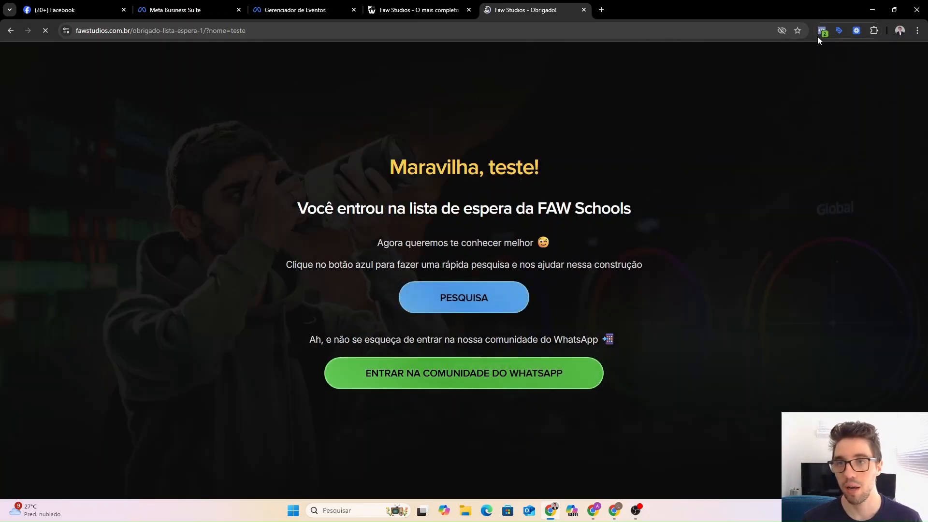
pyautogui.click(820, 32)
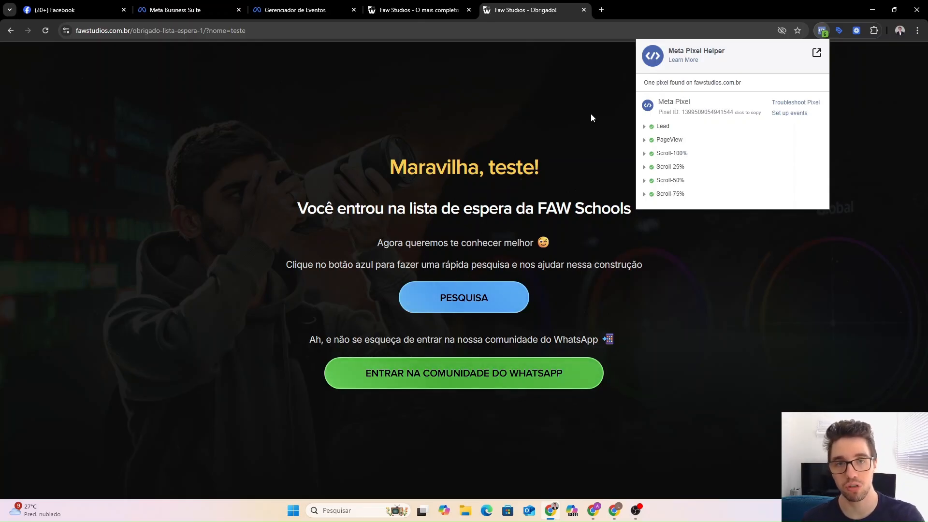
pyautogui.click(425, 11)
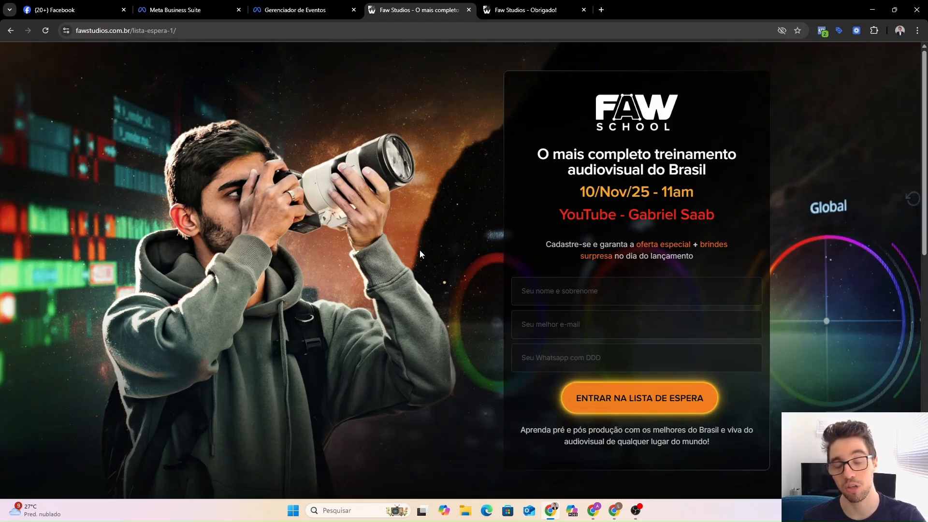
pyautogui.click(526, 9)
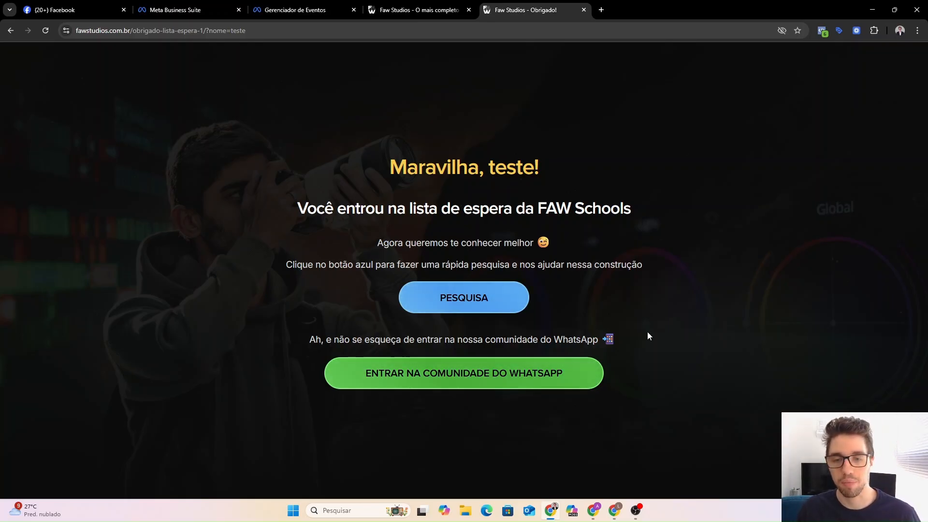
pyautogui.click(614, 509)
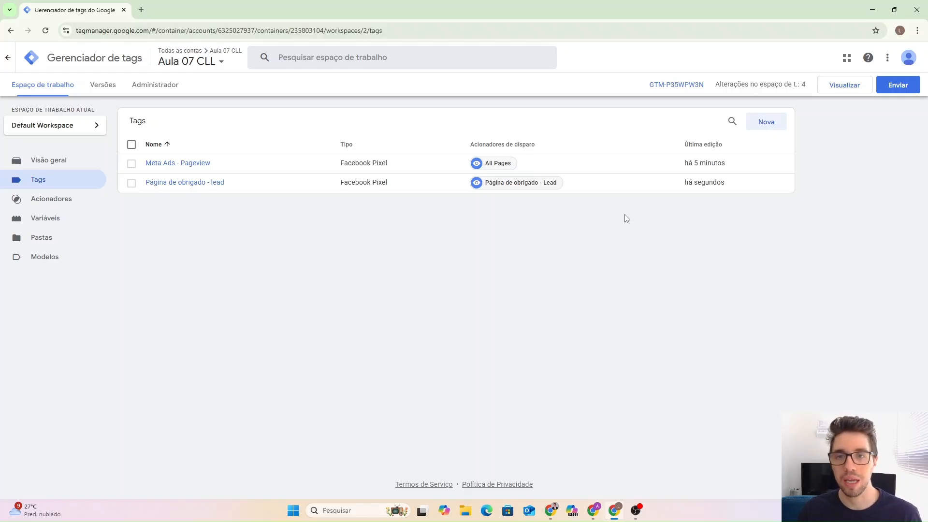
pyautogui.click(892, 91)
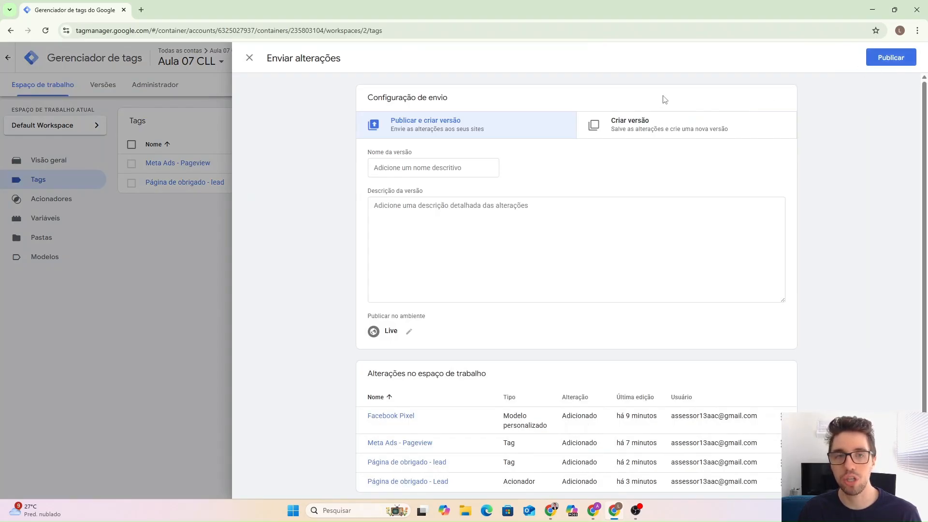
pyautogui.press('Escape')
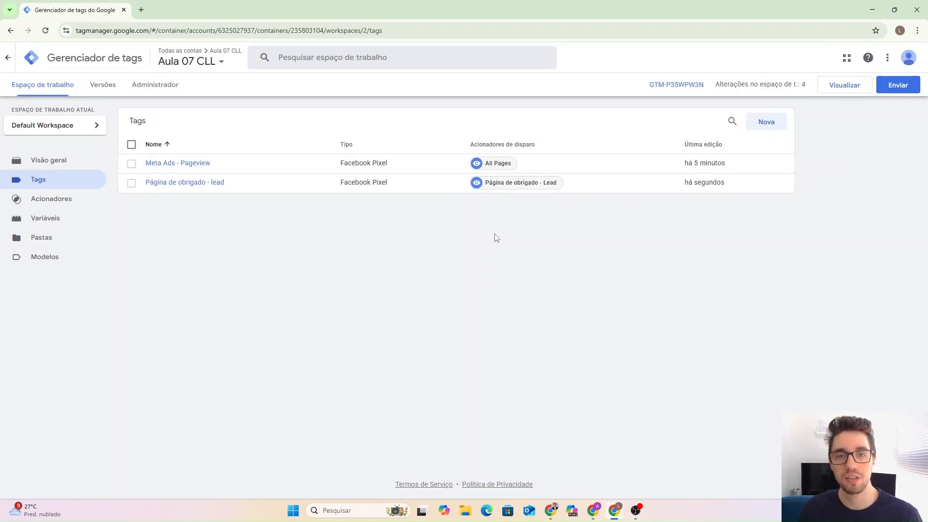
# In a new tab, search Google for 'extensão meta pixel helper'.
pyautogui.click(551, 510)
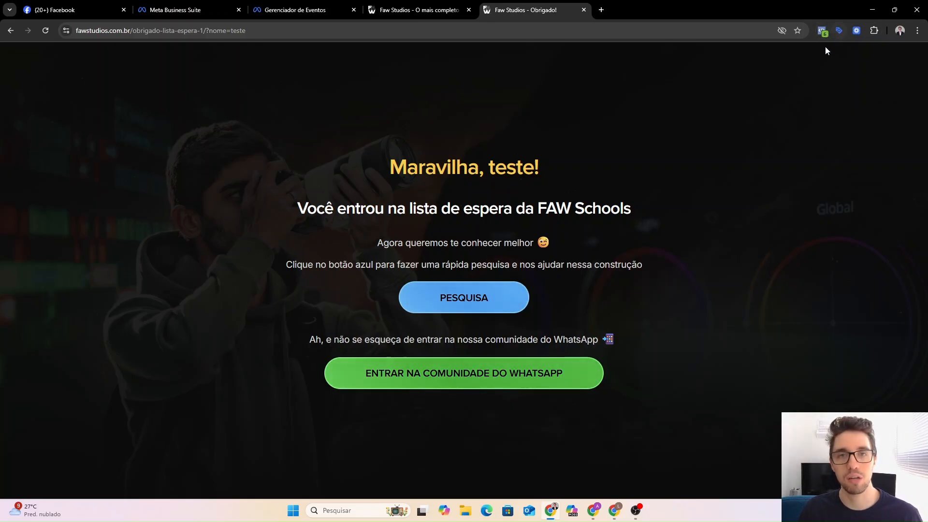
pyautogui.click(600, 10)
pyautogui.click(383, 193)
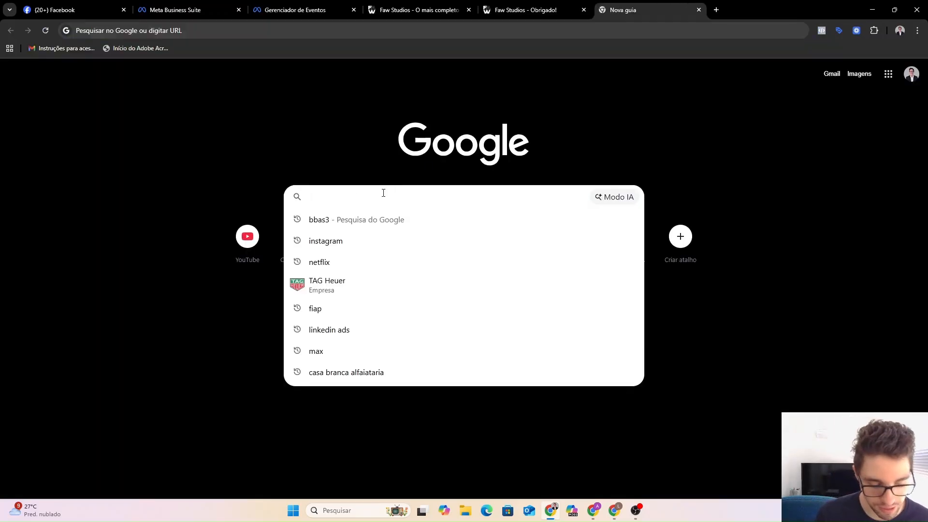
pyautogui.write('extensão')
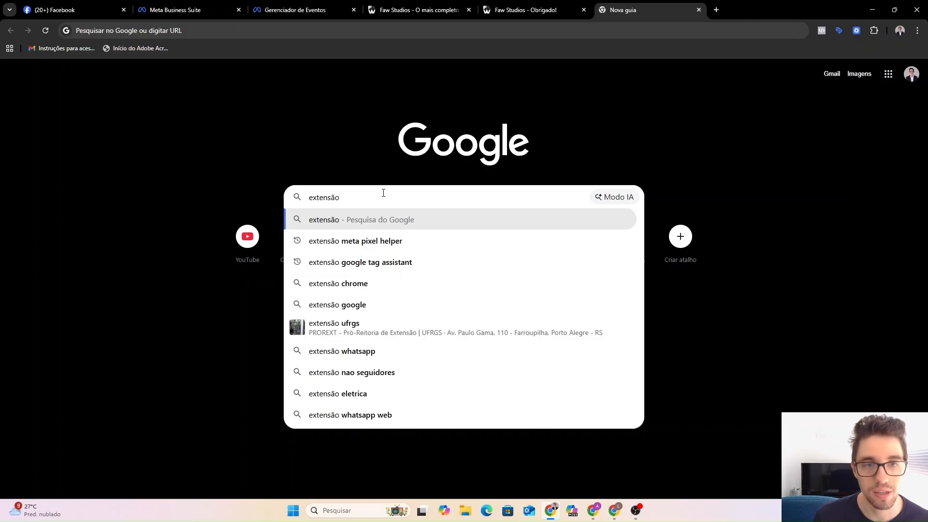
pyautogui.press('Down')
pyautogui.press('Return')
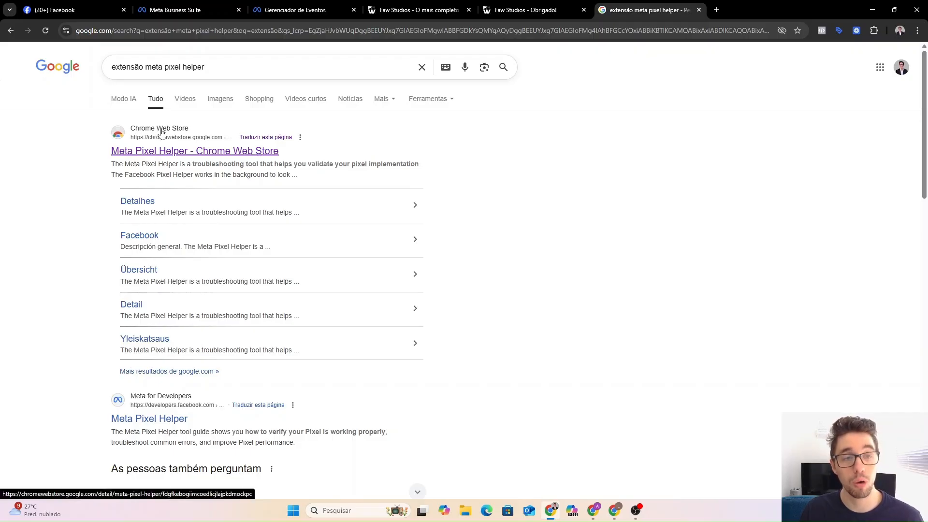
# Open the Meta Pixel Helper listing on the Chrome Web Store.
pyautogui.click(165, 152)
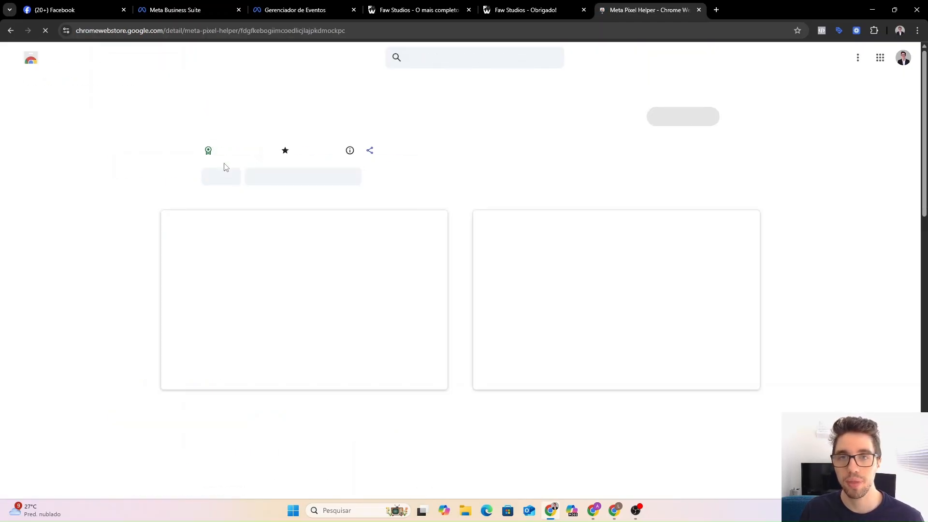
pyautogui.moveTo(218, 120); pyautogui.dragTo(379, 120)
pyautogui.click(511, 120)
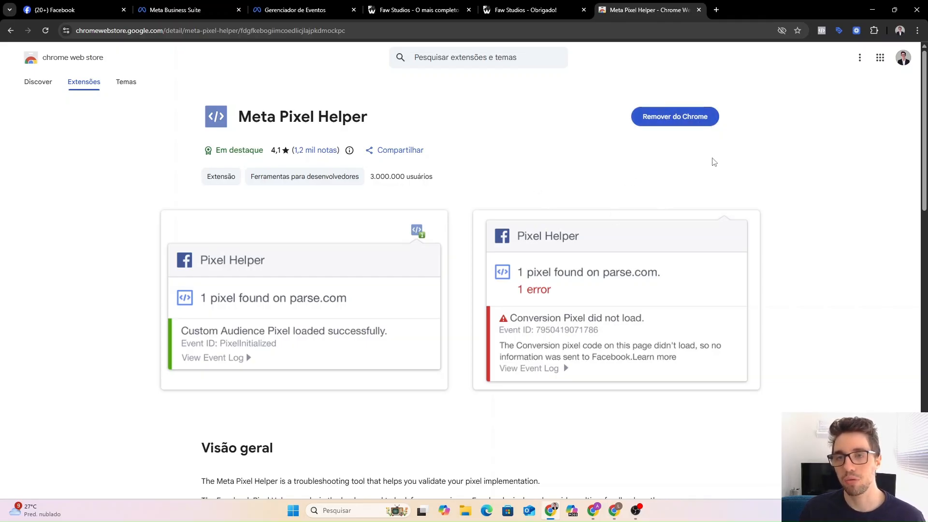
pyautogui.click(874, 32)
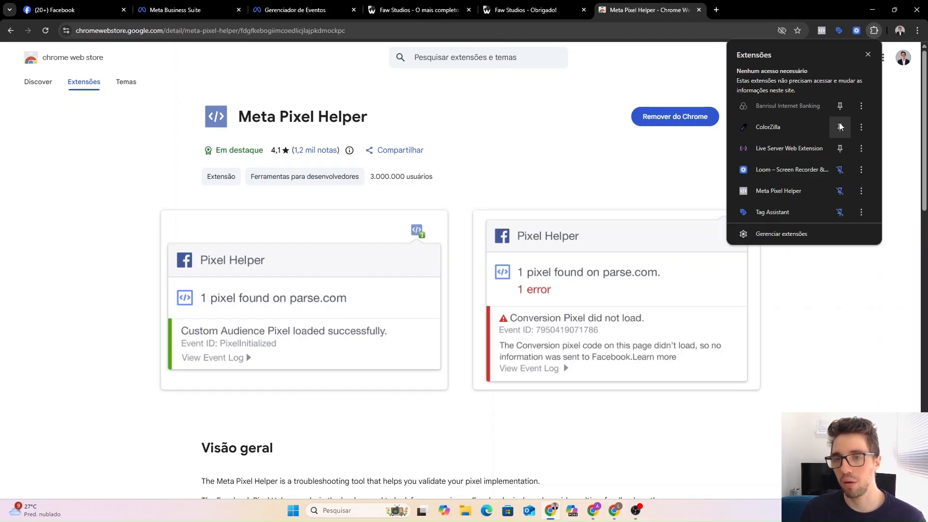
pyautogui.click(896, 133)
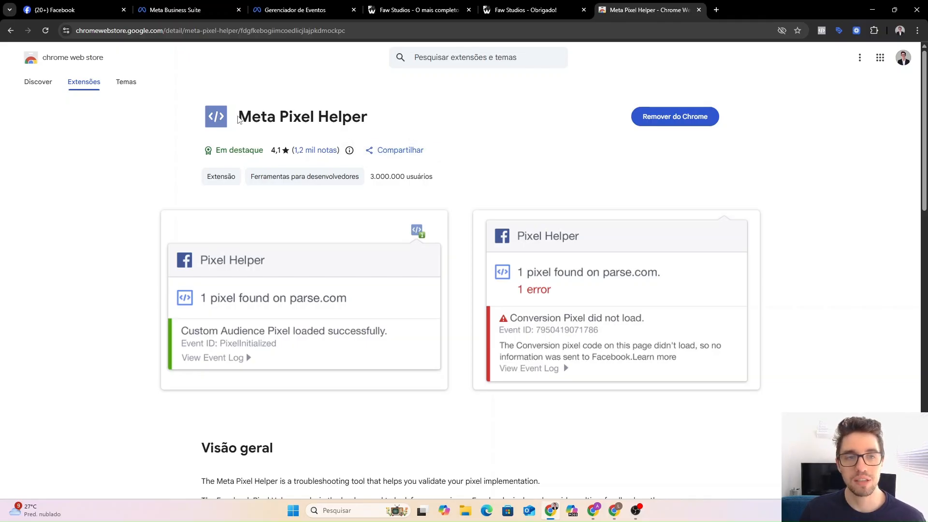
pyautogui.moveTo(245, 114); pyautogui.dragTo(367, 115)
pyautogui.click(374, 118)
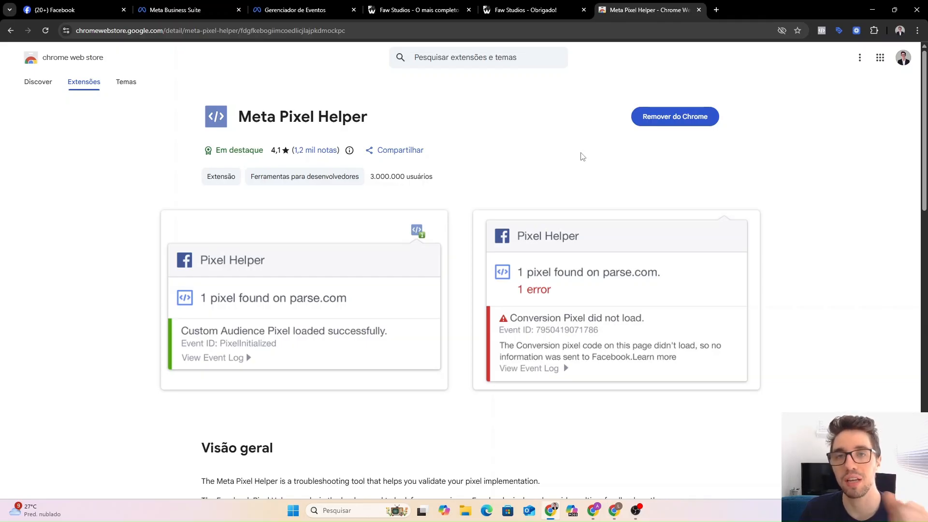
pyautogui.click(838, 32)
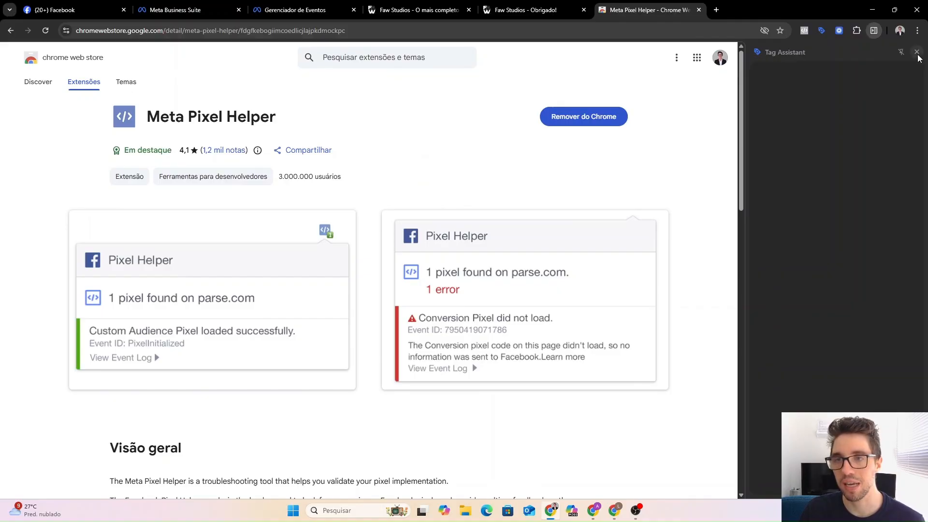
pyautogui.click(917, 52)
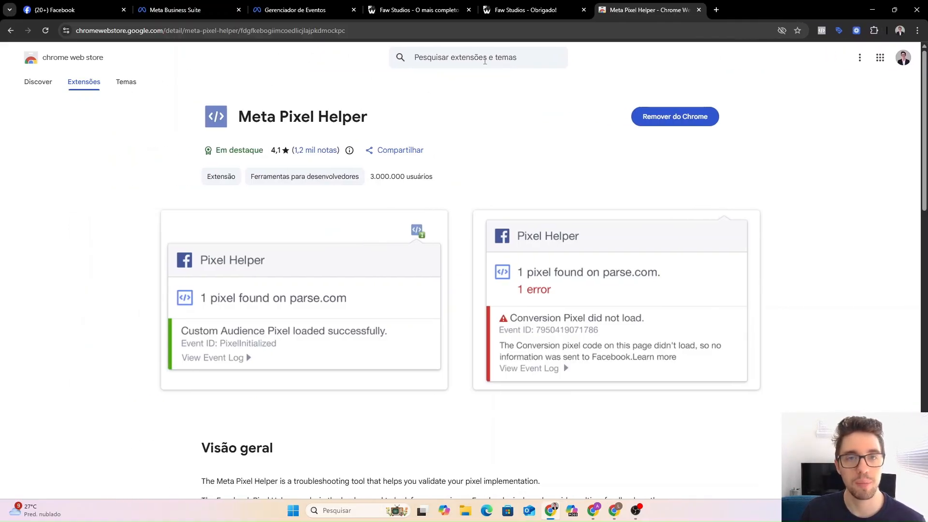
# Search Google for 'extensão tag assistant' and bring up its Chrome Web Store listing.
pyautogui.click(11, 31)
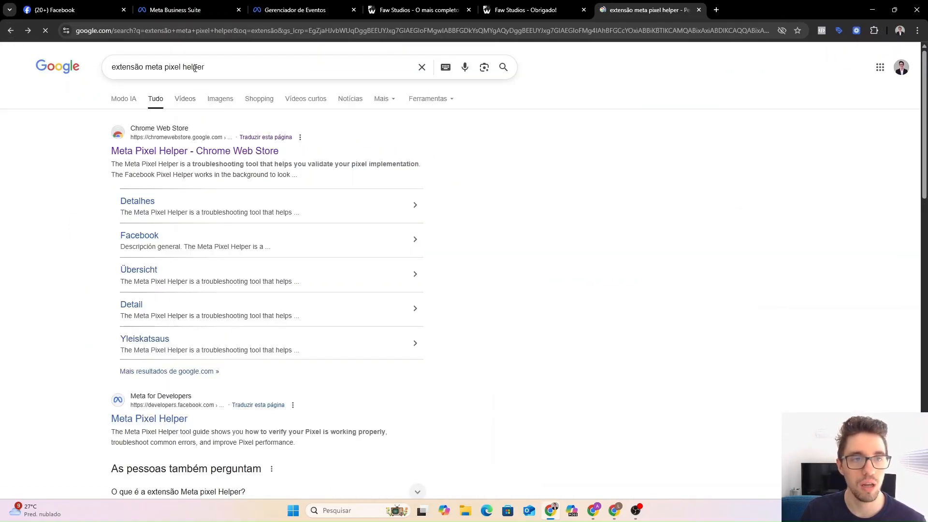
pyautogui.moveTo(146, 67); pyautogui.dragTo(208, 66)
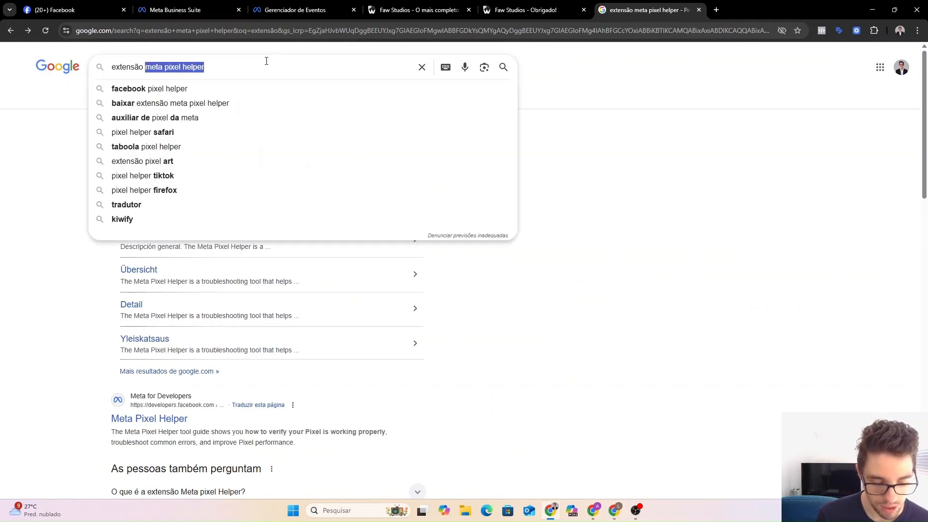
pyautogui.write('tag')
pyautogui.press('Down')
pyautogui.press('Down')
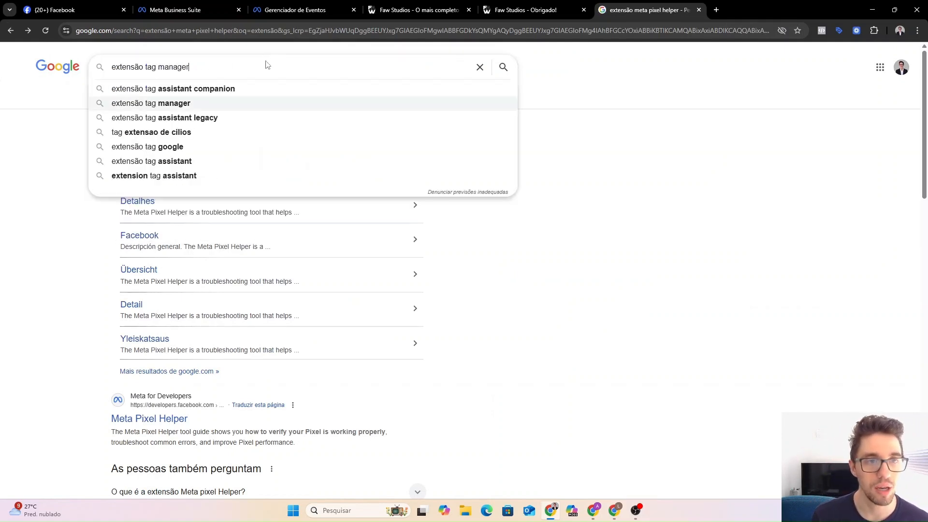
pyautogui.press('Up')
pyautogui.press('BackSpace')
pyautogui.press('BackSpace')
pyautogui.press('BackSpace')
pyautogui.press('BackSpace')
pyautogui.press('BackSpace')
pyautogui.press('BackSpace')
pyautogui.press('BackSpace')
pyautogui.press('BackSpace')
pyautogui.press('BackSpace')
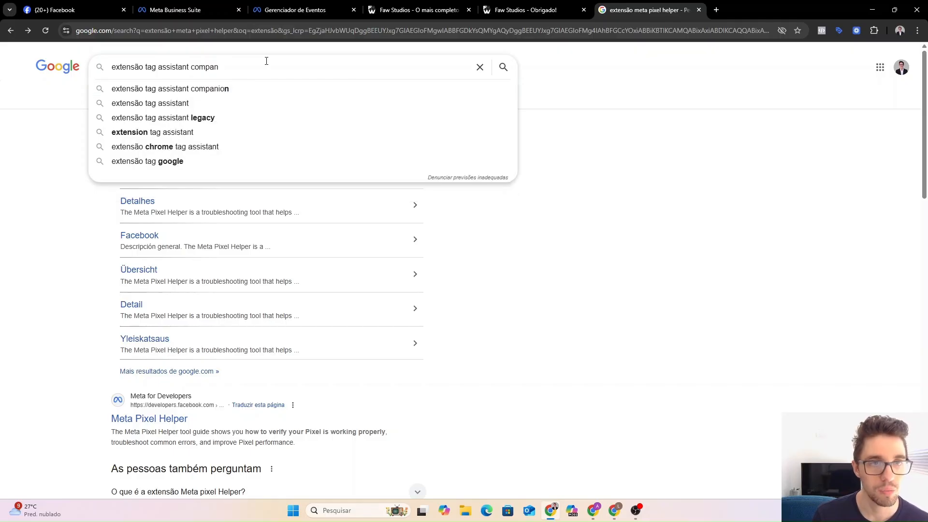
pyautogui.press('Return')
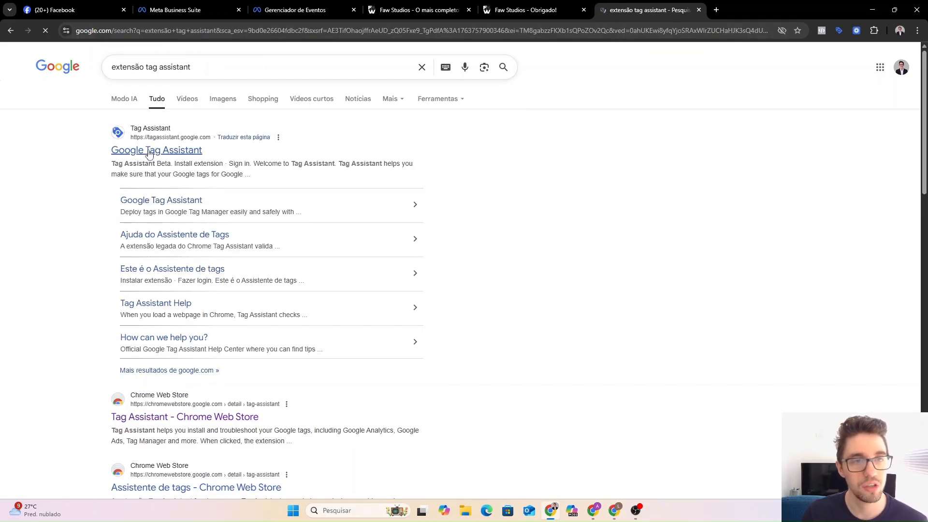
pyautogui.scroll(-2, 145, 305)
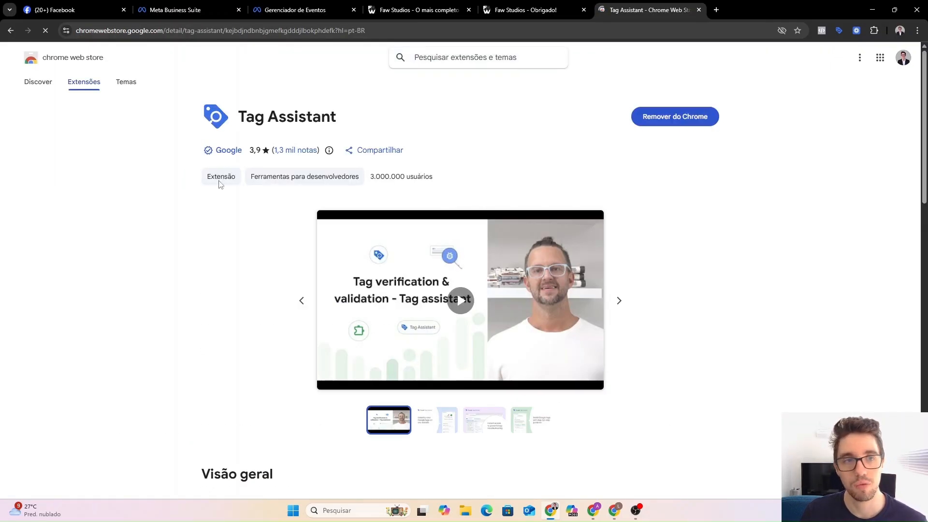
pyautogui.moveTo(247, 118); pyautogui.dragTo(368, 120)
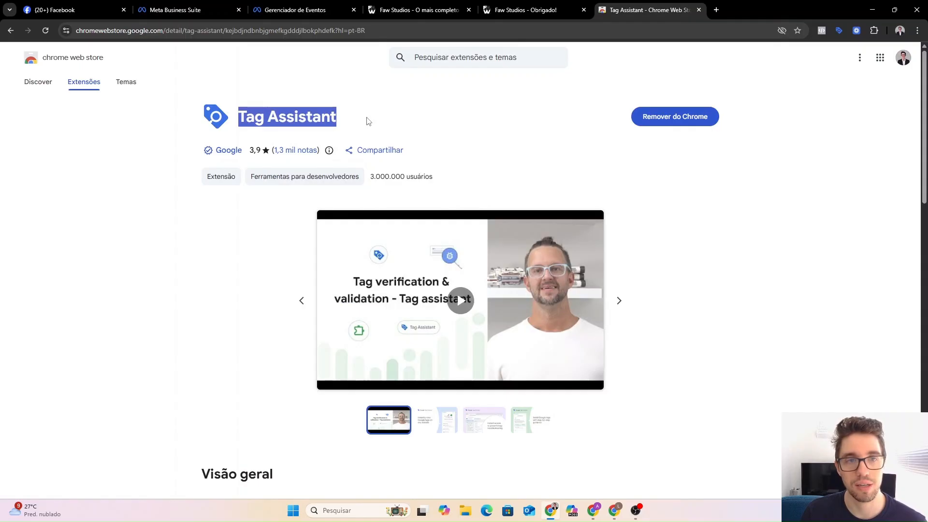
pyautogui.click(369, 122)
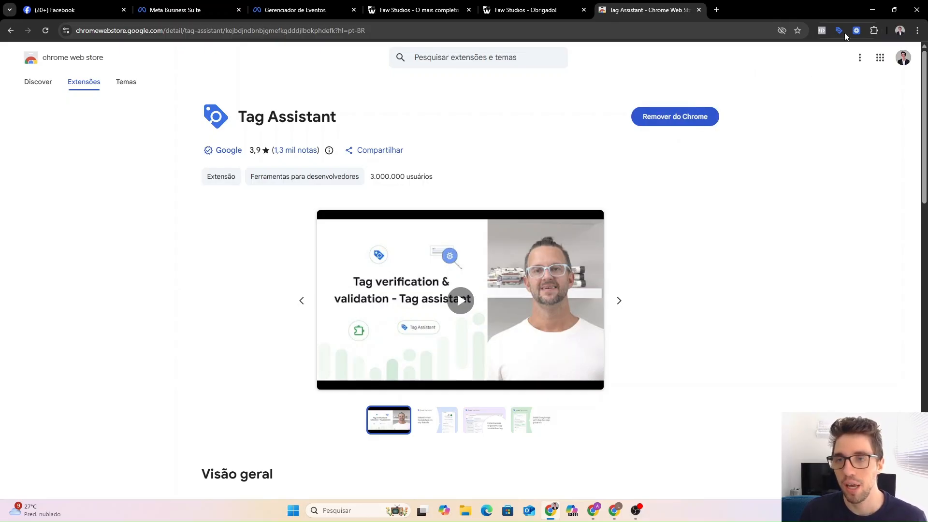
# Check the installed extensions list, then close the Tag Assistant store tab.
pyautogui.click(874, 32)
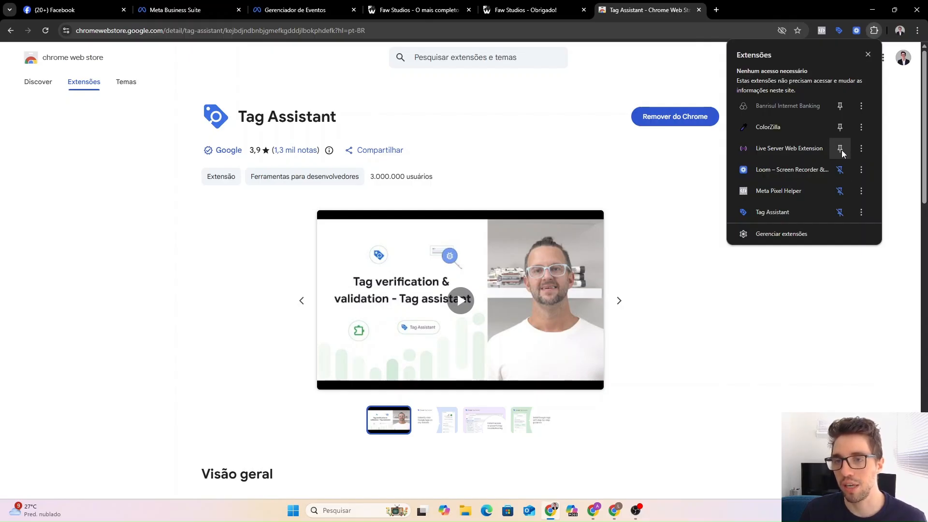
pyautogui.click(889, 123)
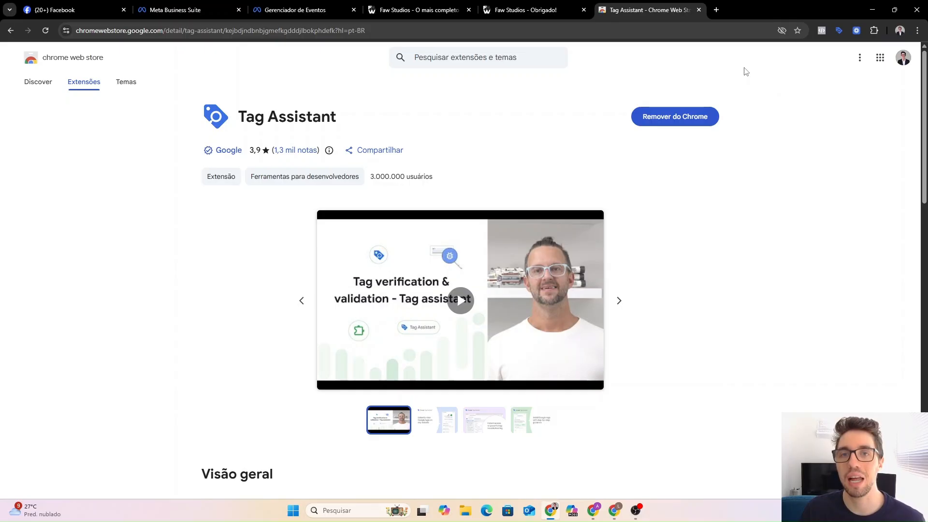
pyautogui.click(699, 10)
# Reload the waitlist page and confirm Pixel Helper reports a PageView event.
pyautogui.hotkey('ctrl', 'shift', 'Tab')
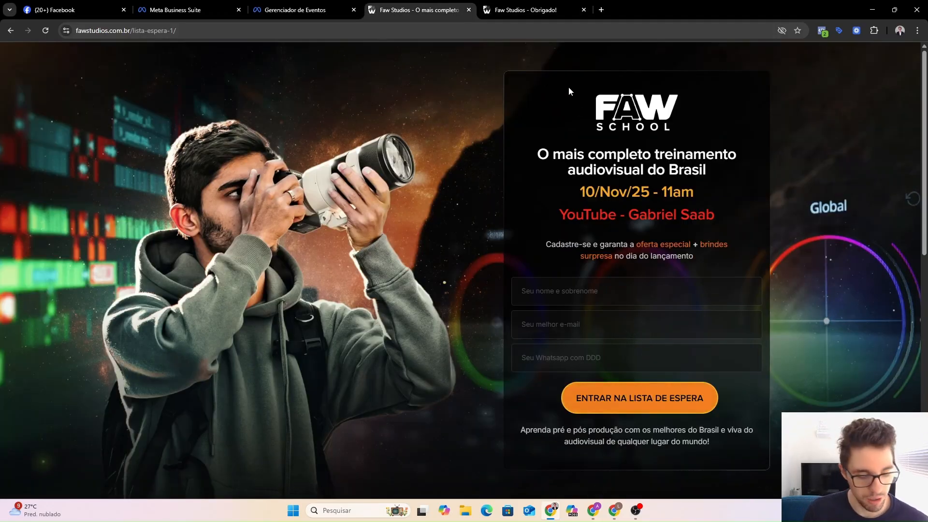
pyautogui.press('F5')
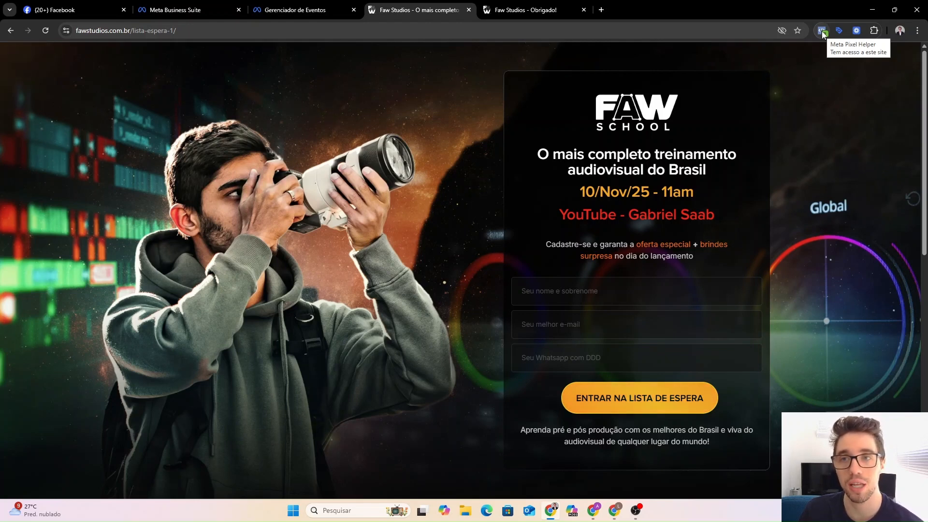
pyautogui.click(822, 31)
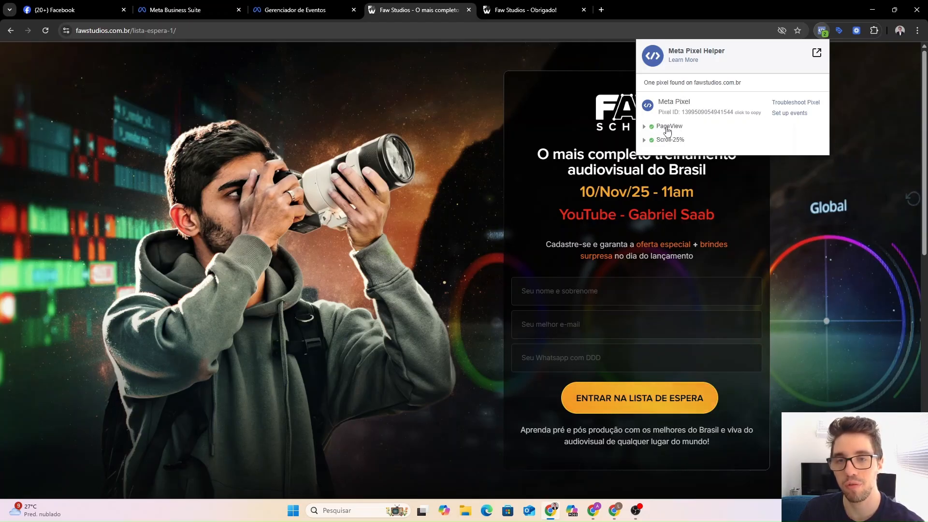
pyautogui.click(833, 105)
# Reload the thank-you page and confirm Pixel Helper reports both Lead and PageView events.
pyautogui.click(543, 7)
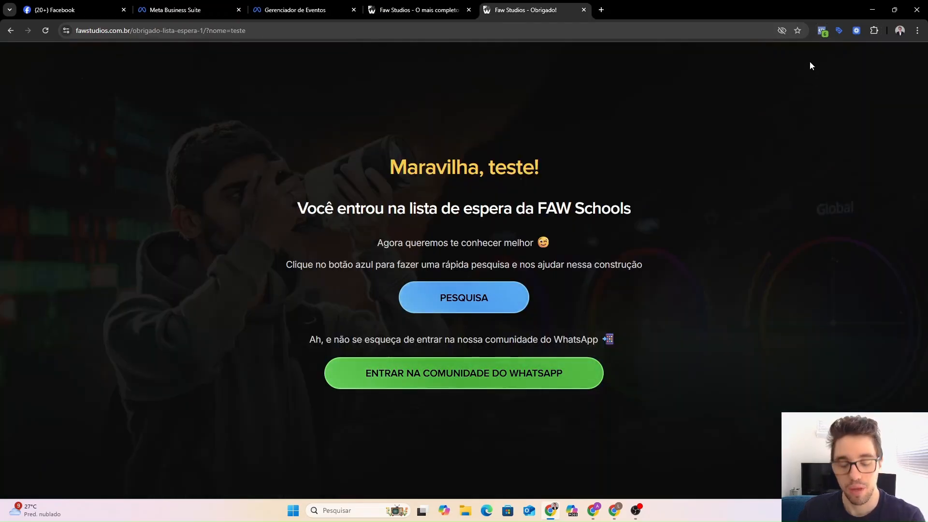
pyautogui.press('F5')
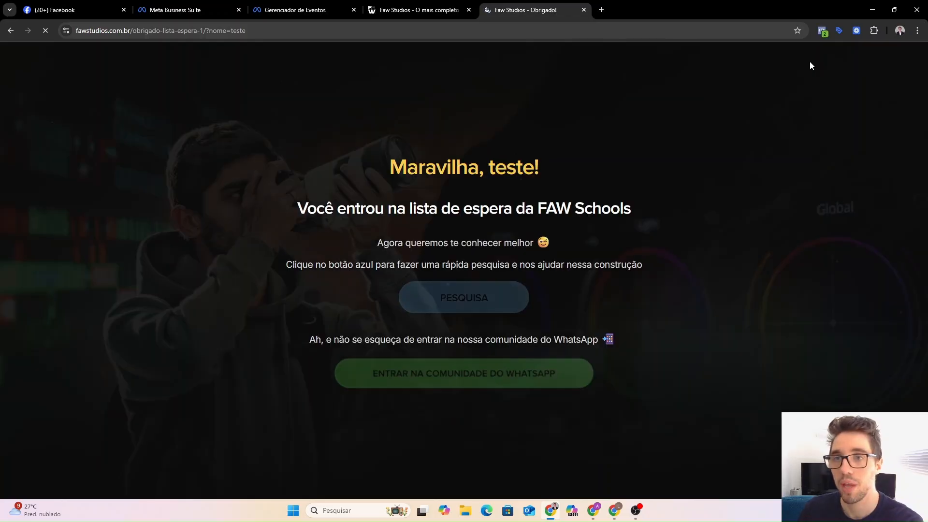
pyautogui.click(820, 32)
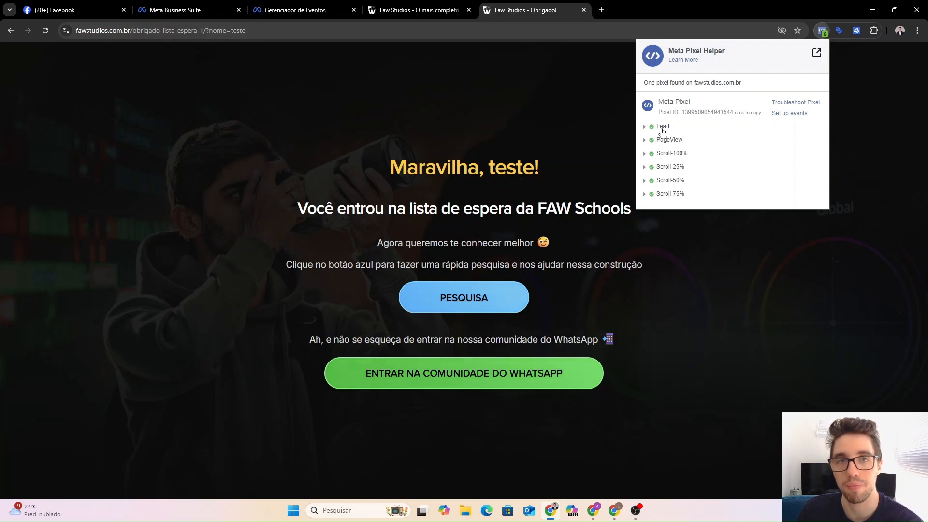
pyautogui.click(859, 122)
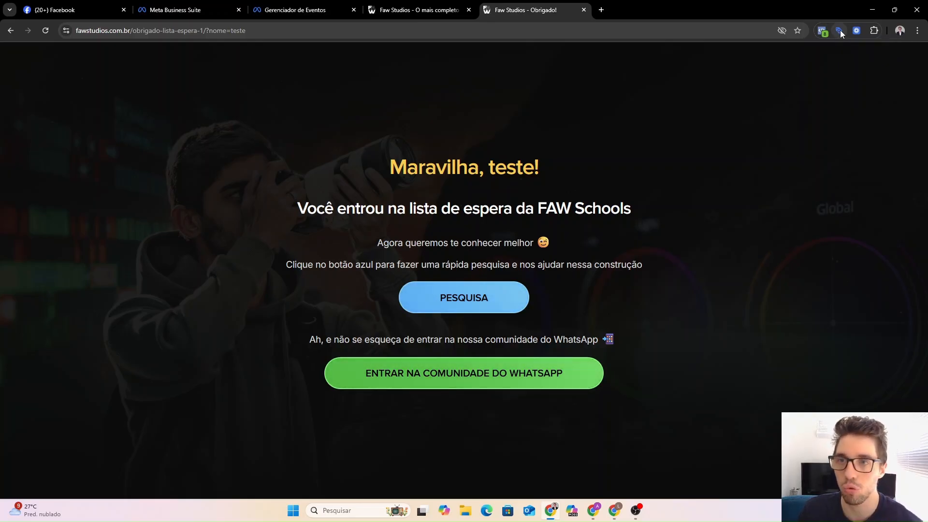
pyautogui.click(840, 31)
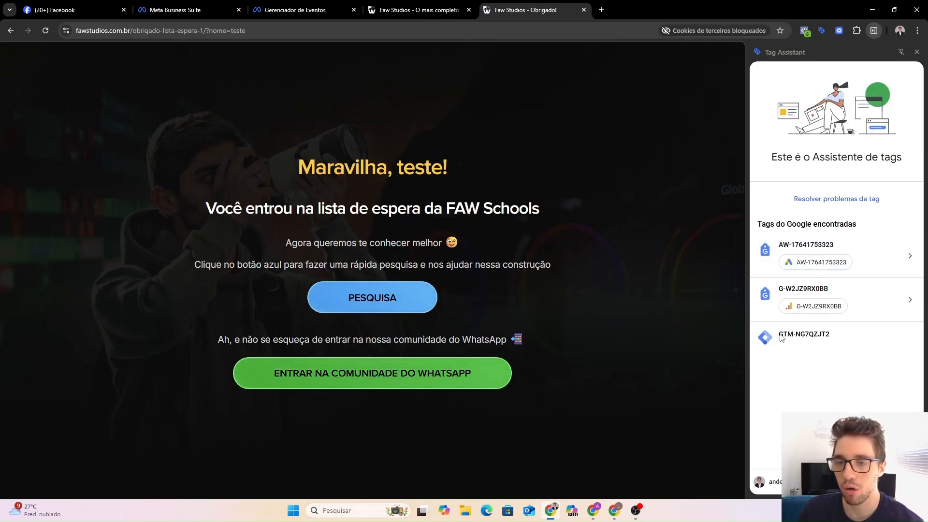
# Compare the site's container ID GTM-NG7QZJT2 with the workspace's container GTM-P35WPW3N.
pyautogui.moveTo(778, 334); pyautogui.dragTo(831, 339)
pyautogui.click(826, 349)
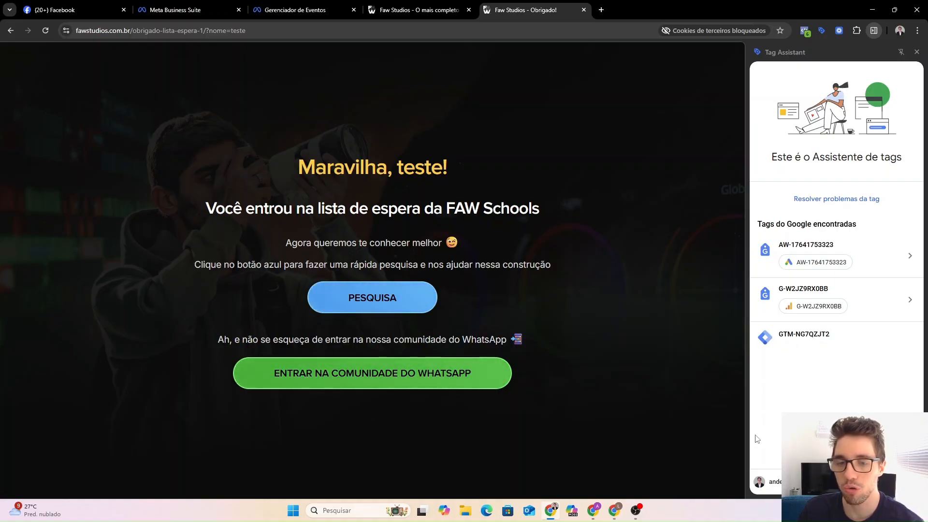
pyautogui.click(618, 508)
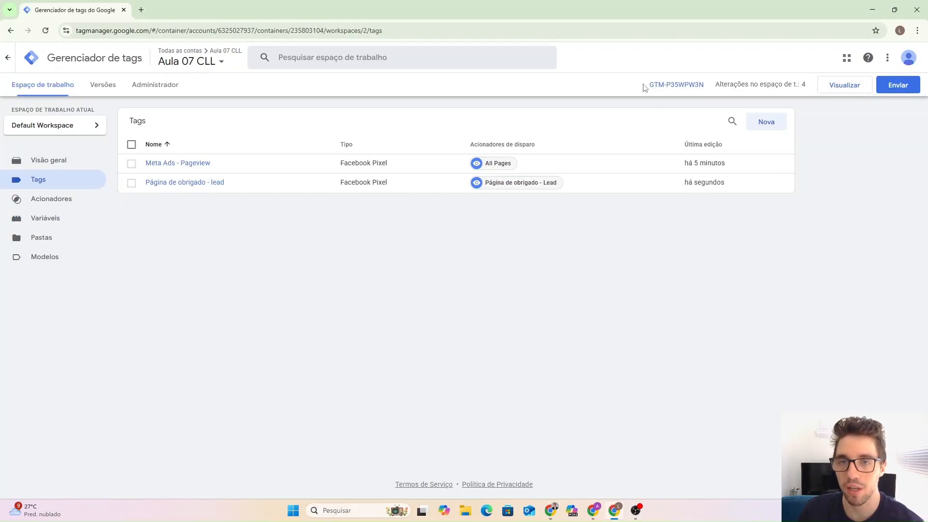
pyautogui.moveTo(645, 86); pyautogui.dragTo(710, 93)
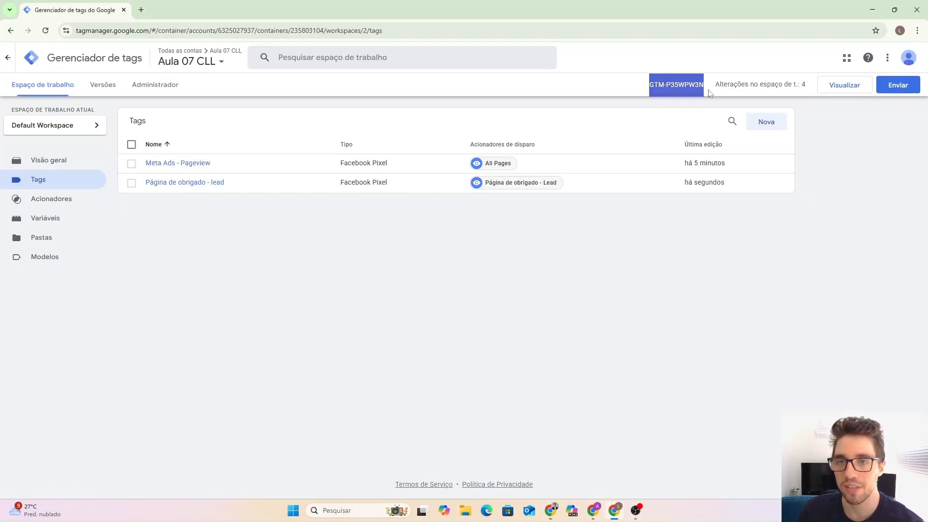
pyautogui.click(553, 509)
pyautogui.moveTo(779, 335); pyautogui.dragTo(832, 337)
pyautogui.click(847, 360)
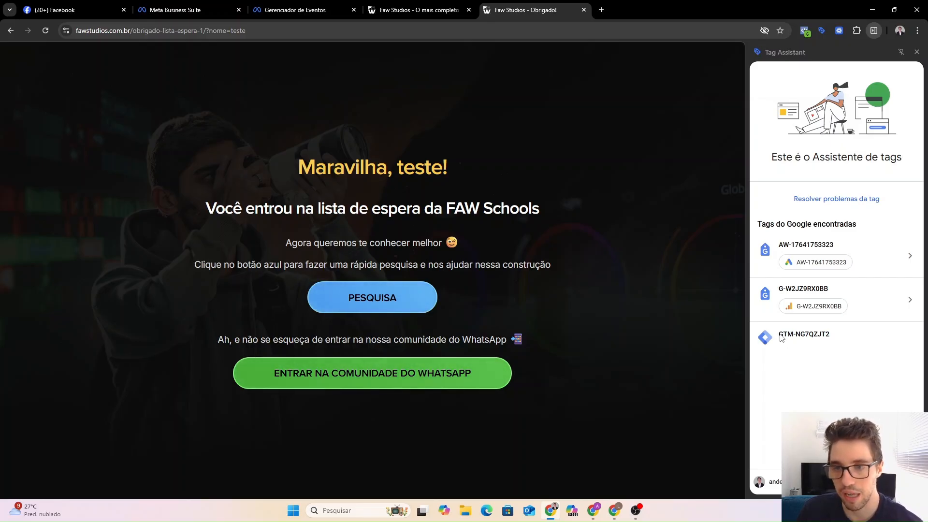
pyautogui.moveTo(779, 335); pyautogui.dragTo(834, 337)
pyautogui.click(827, 367)
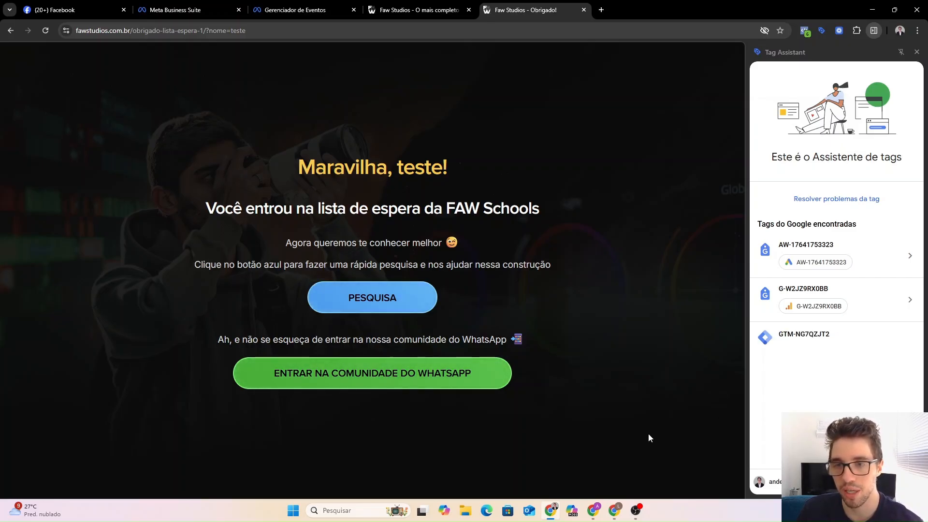
pyautogui.click(614, 510)
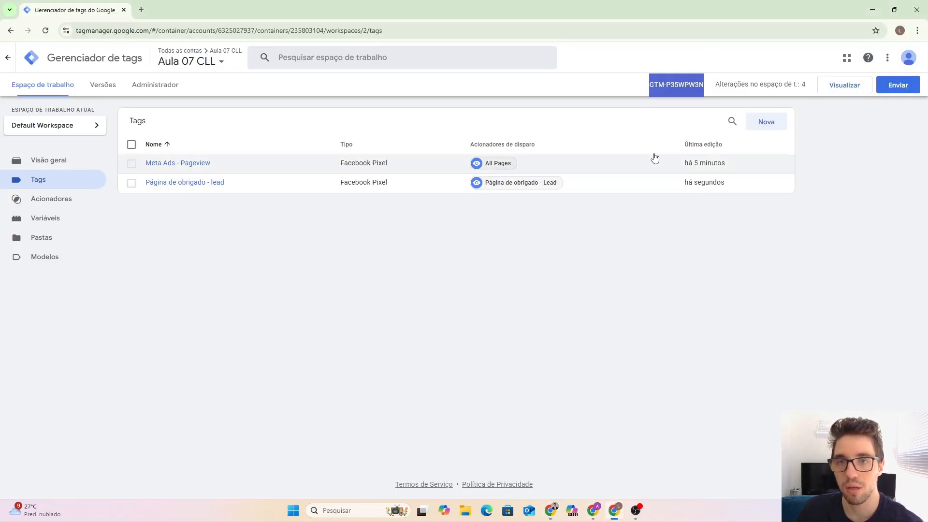
pyautogui.click(551, 511)
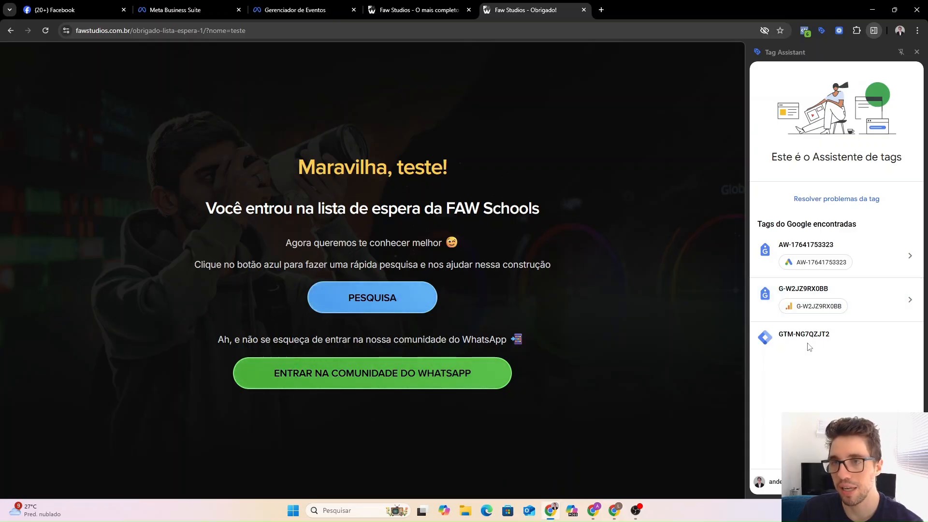
# On the lista-espera-1 signup page, confirm Tag Assistant also finds container GTM-NG7QZJT2.
pyautogui.click(917, 53)
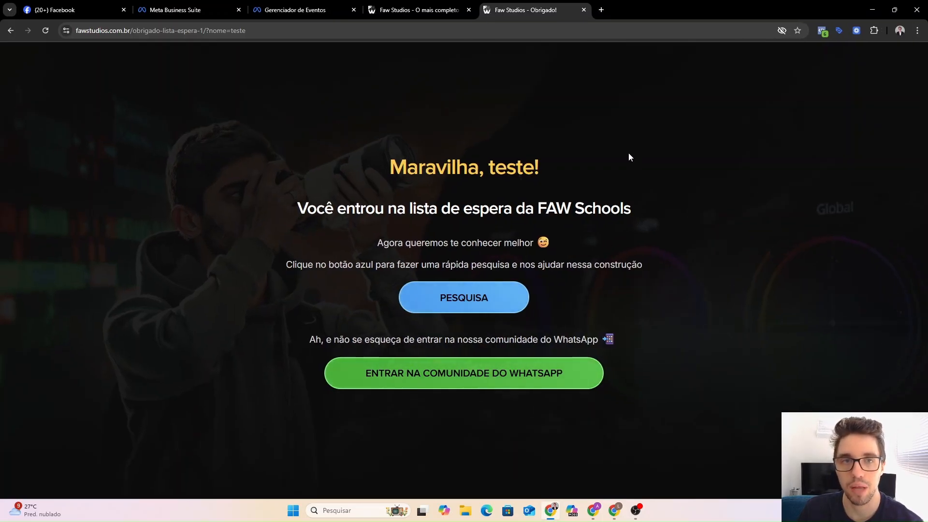
pyautogui.click(401, 9)
pyautogui.click(836, 31)
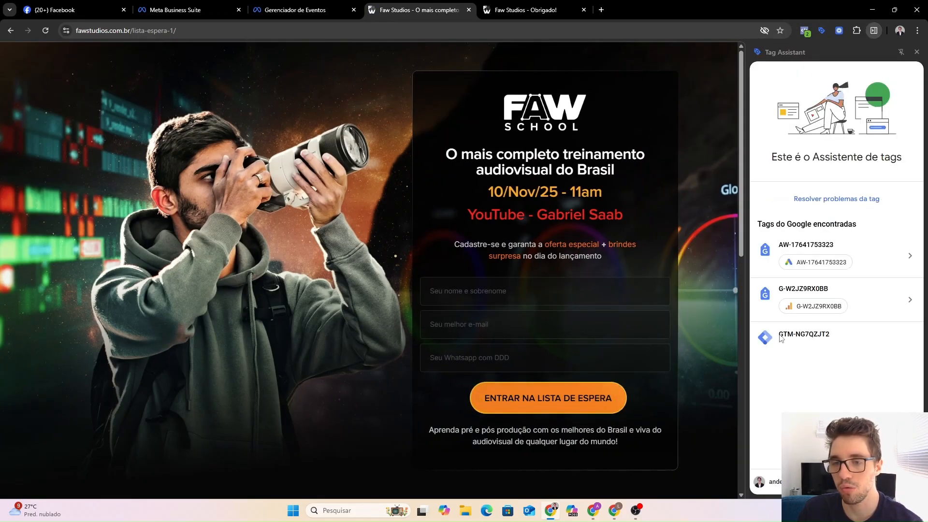
pyautogui.moveTo(774, 335); pyautogui.dragTo(834, 337)
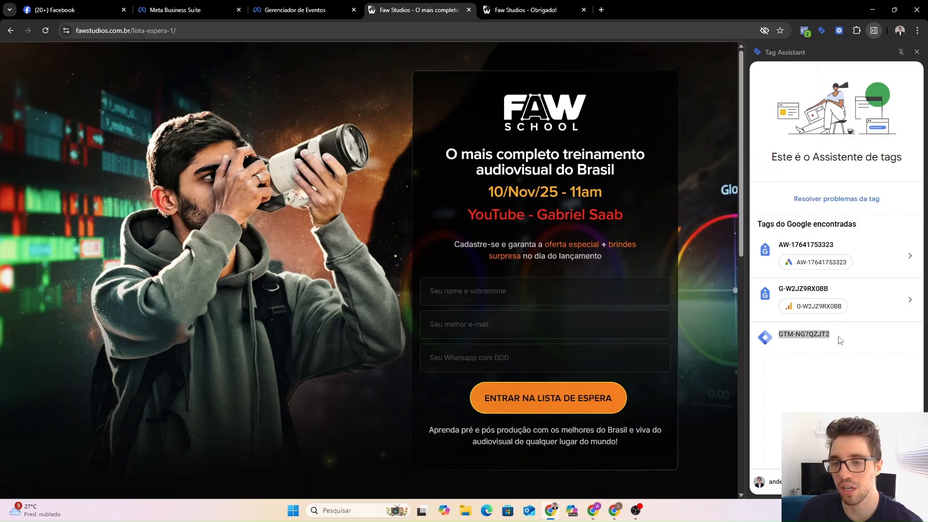
pyautogui.click(798, 338)
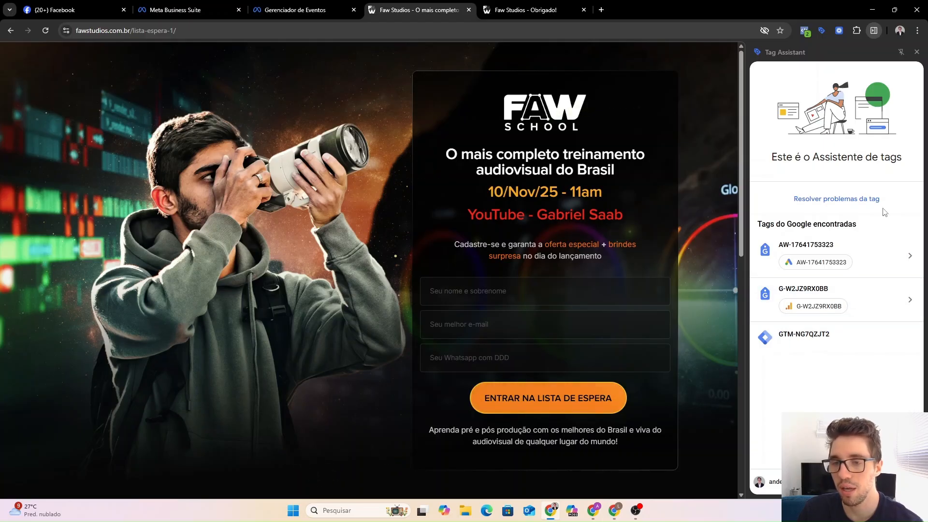
pyautogui.click(917, 51)
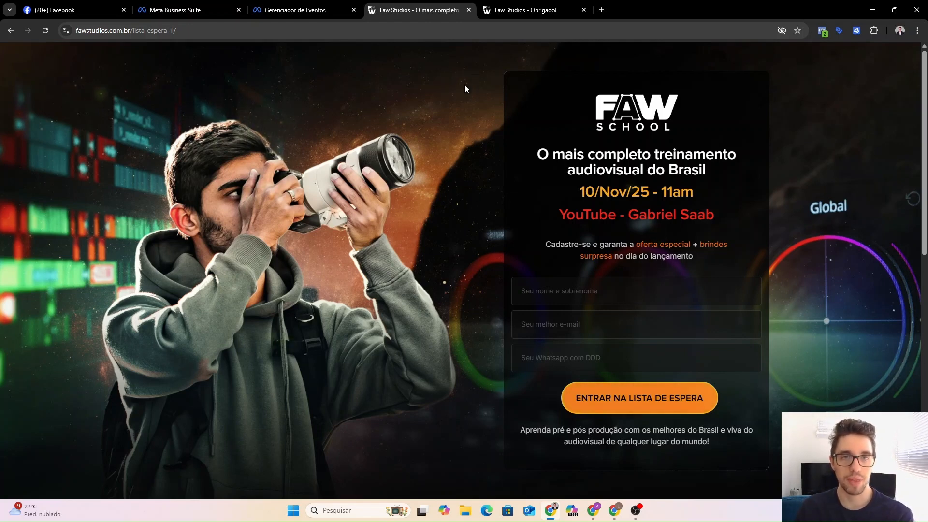
# Open the Campanhas list in Ads Manager and dismiss the expired credit card warning.
pyautogui.click(312, 6)
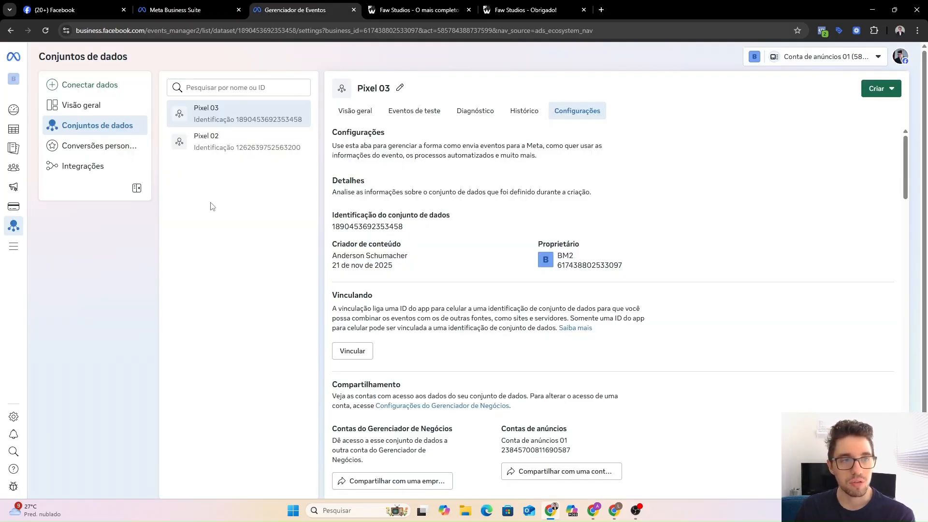
pyautogui.moveTo(27, 128)
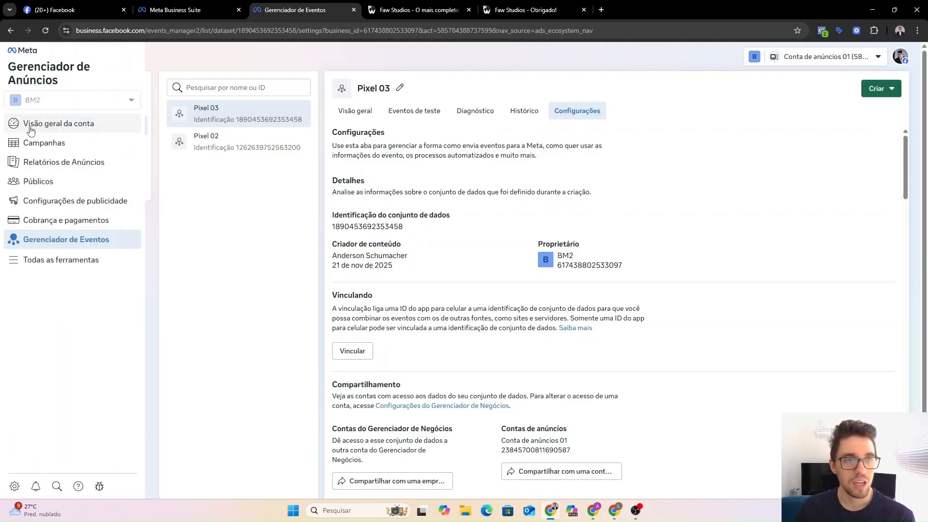
pyautogui.click(50, 145)
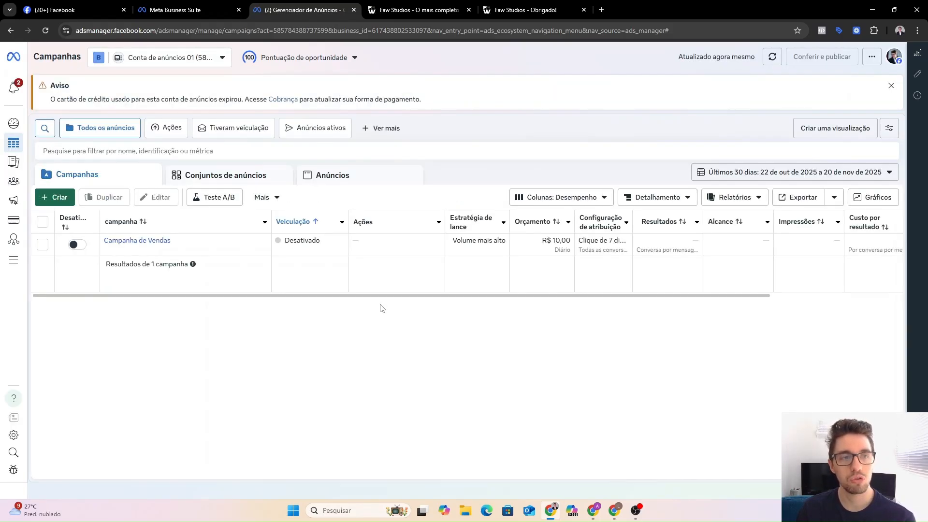
pyautogui.click(891, 86)
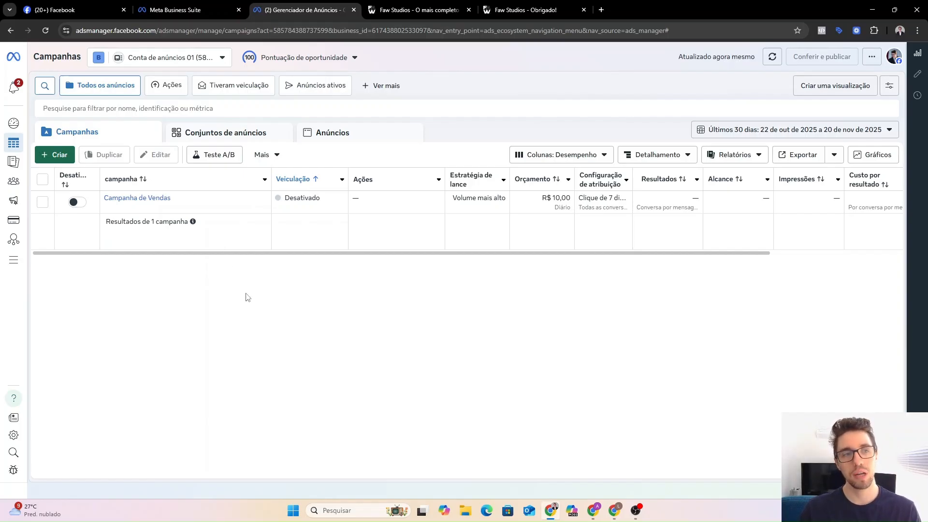
# Review the existing campaign, ad sets and ads across the Campanhas, Conjuntos and Anúncios tabs.
pyautogui.click(198, 133)
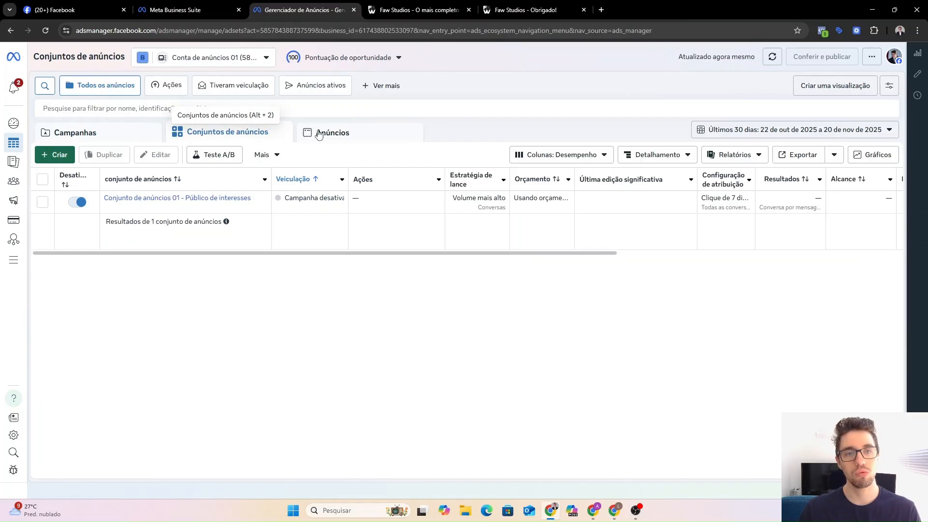
pyautogui.click(318, 134)
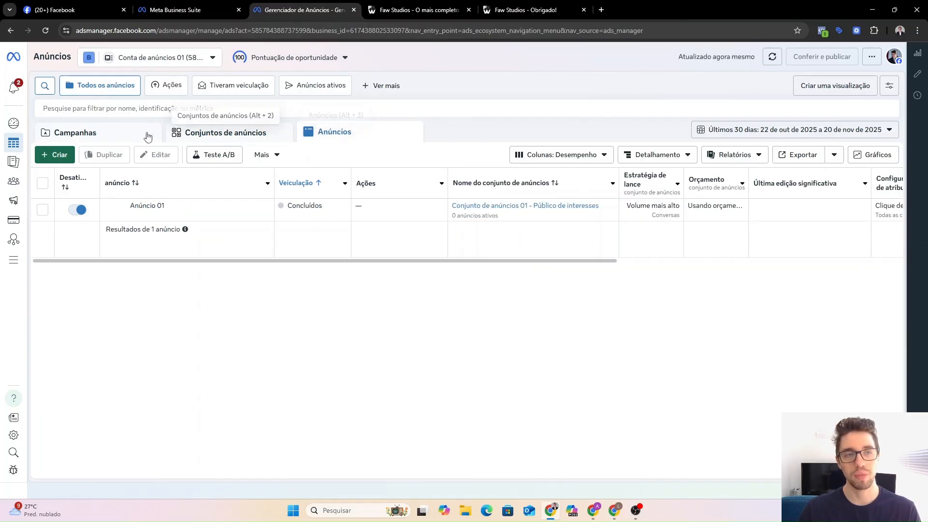
pyautogui.click(147, 135)
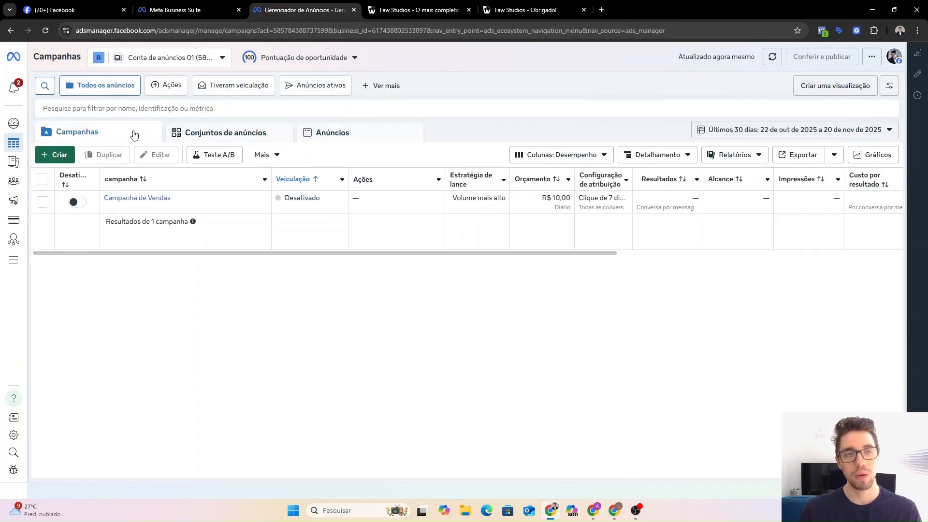
pyautogui.click(190, 136)
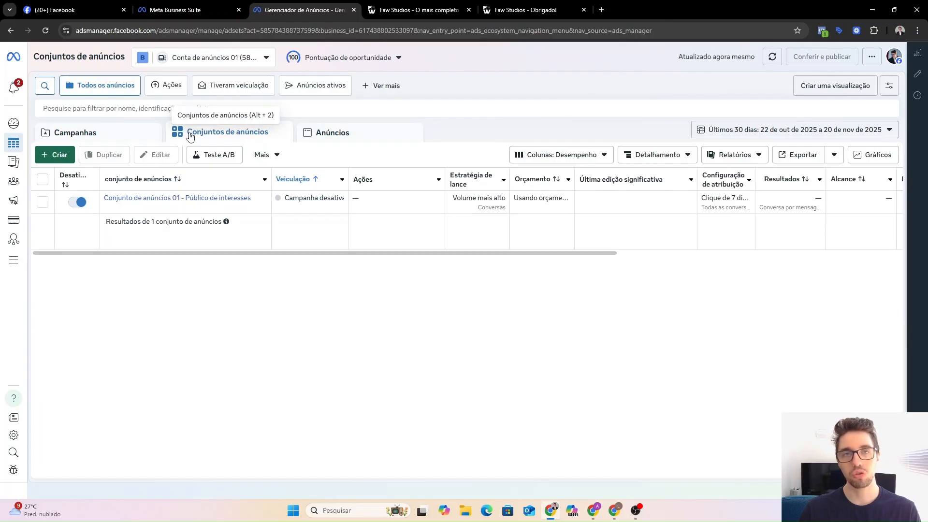
pyautogui.click(323, 138)
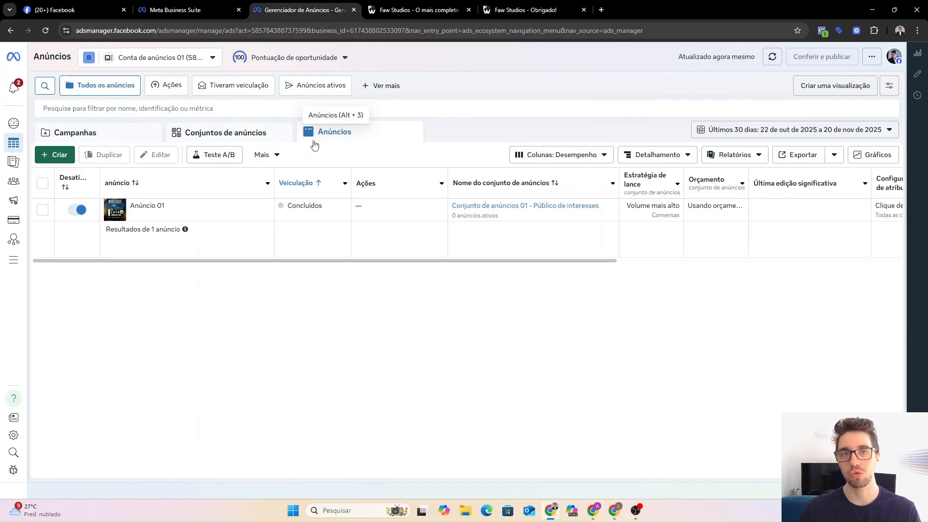
pyautogui.click(149, 137)
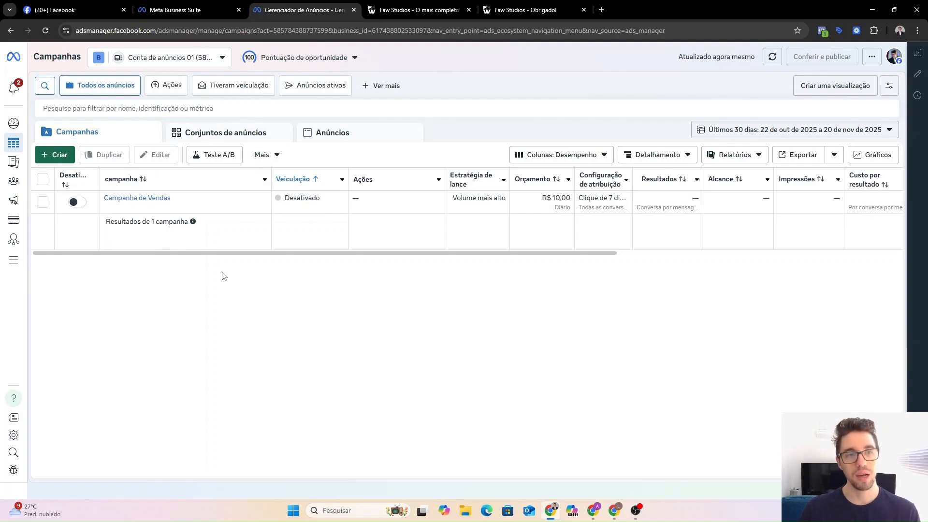
# Create the 'Nova campanha de Leads' draft using the Leads objective.
pyautogui.click(63, 161)
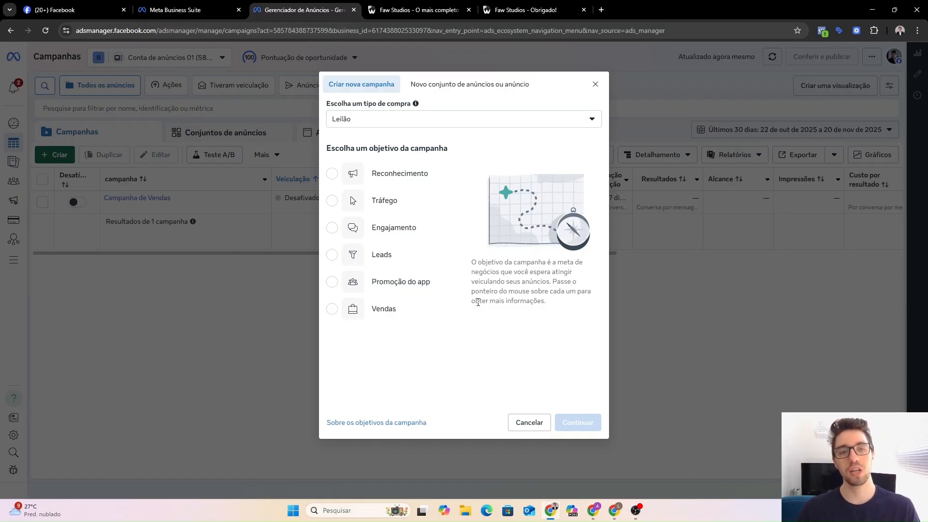
pyautogui.click(395, 260)
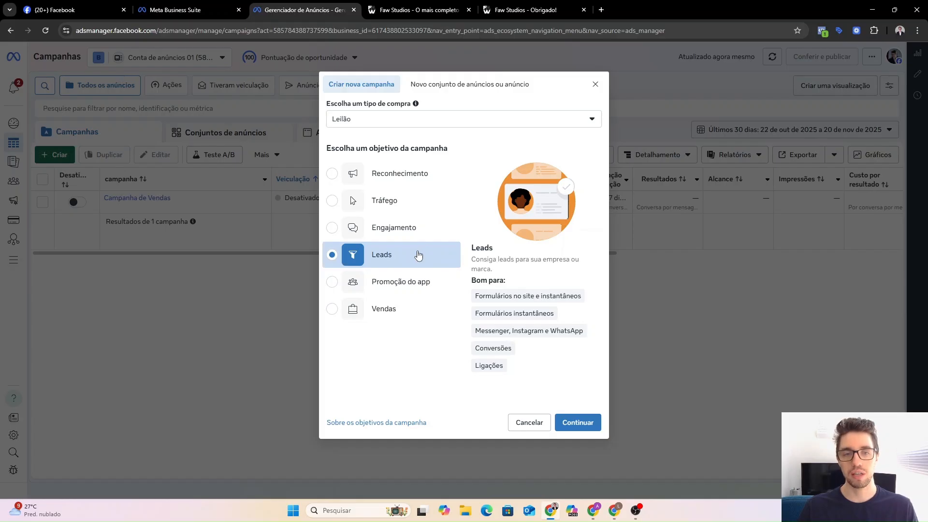
pyautogui.click(579, 423)
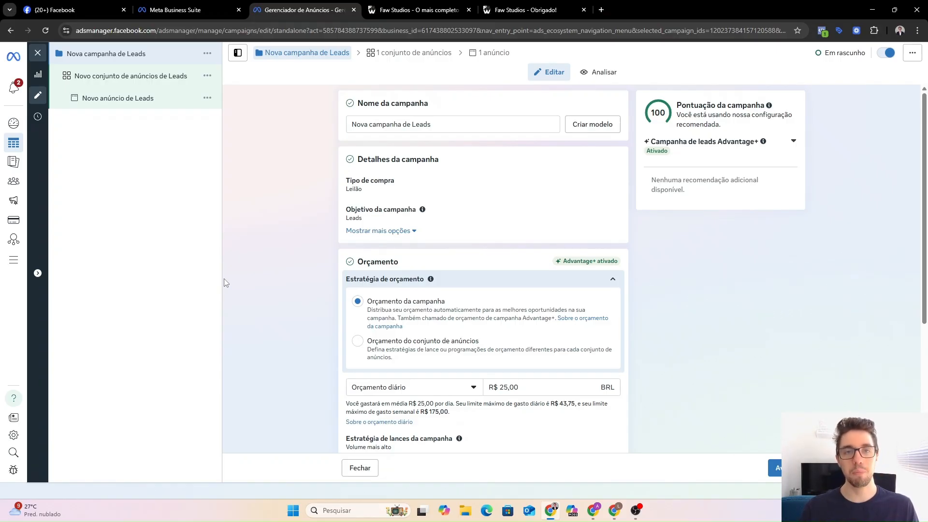
pyautogui.moveTo(433, 126); pyautogui.dragTo(349, 126)
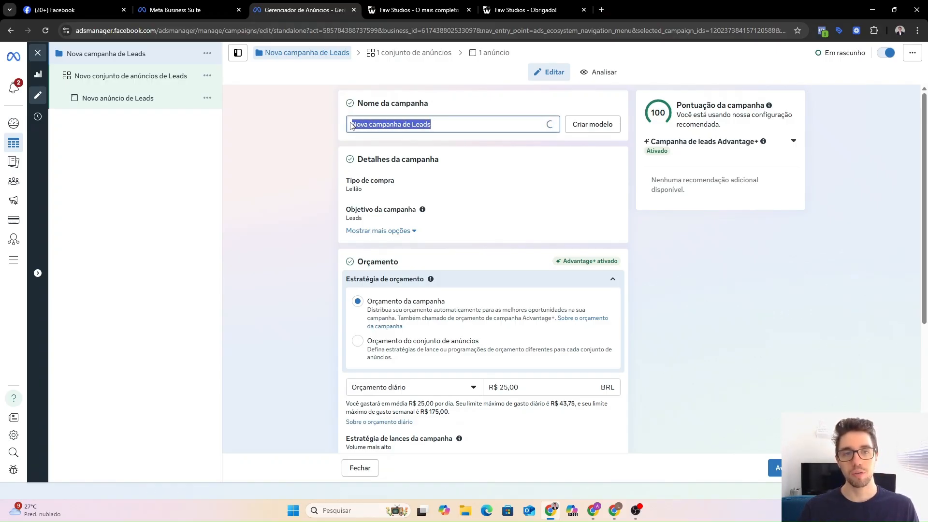
pyautogui.click(389, 123)
pyautogui.scroll(-1, 303, 163)
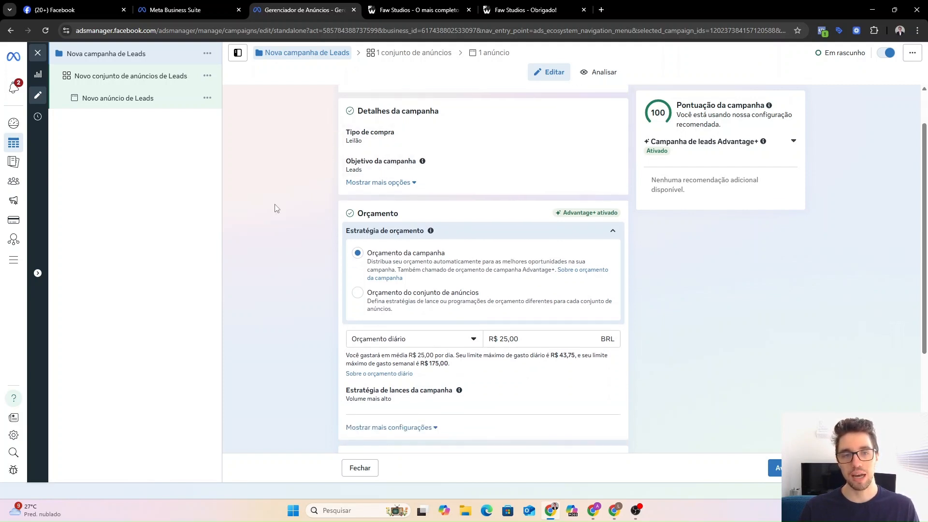
pyautogui.scroll(-1, 294, 200)
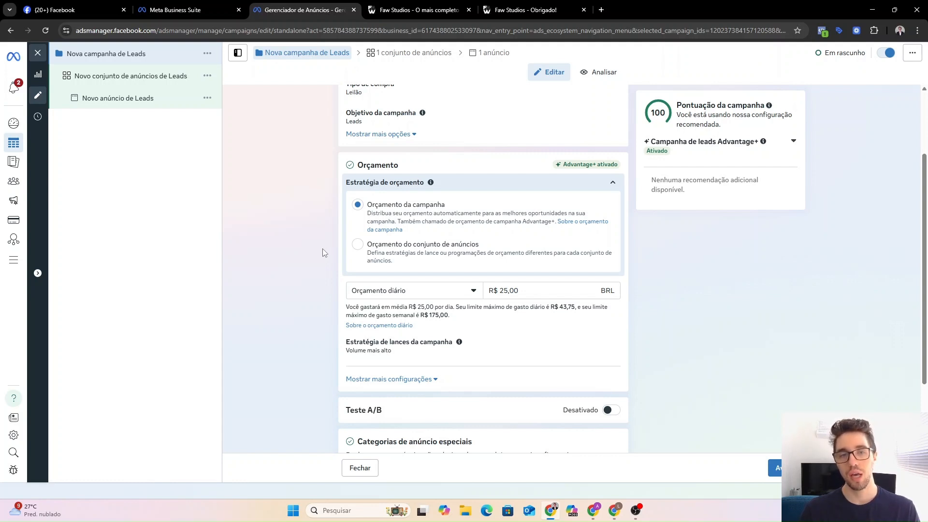
# Set the campaign daily budget to R$ 30,00.
pyautogui.doubleClick(502, 292)
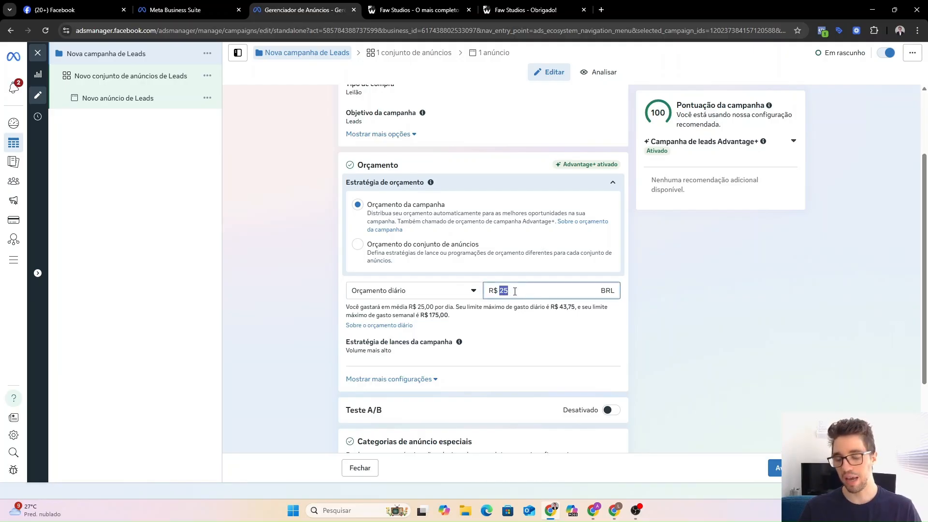
pyautogui.write('30')
pyautogui.click(539, 325)
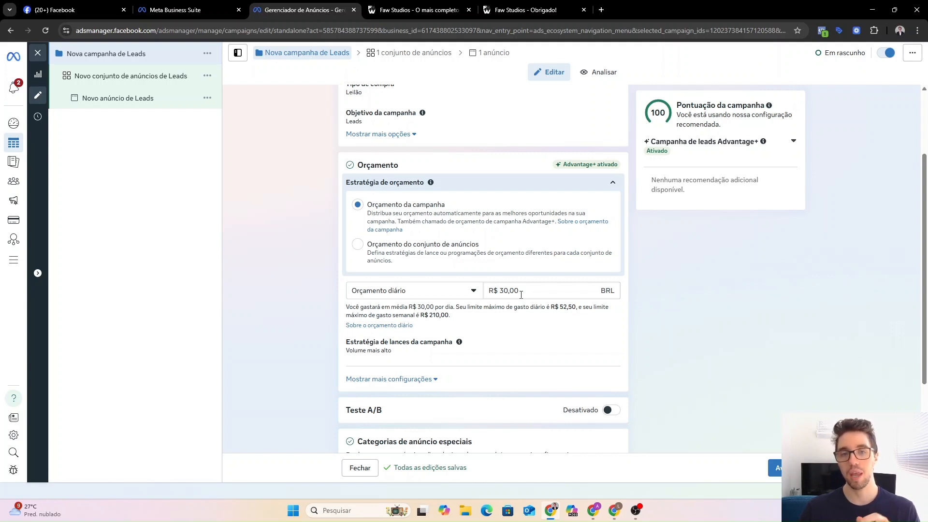
# Move budgeting to ad set level and turn off budget sharing with other ad sets.
pyautogui.click(375, 250)
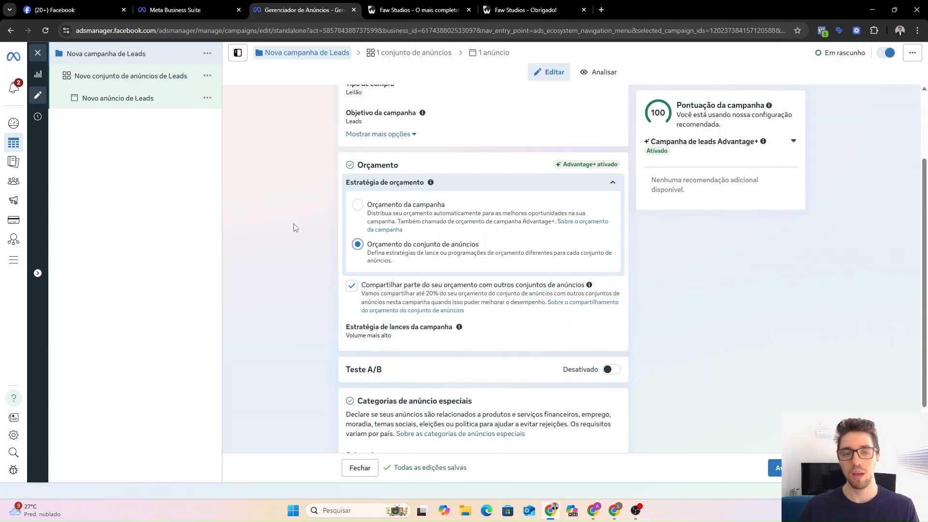
pyautogui.click(351, 286)
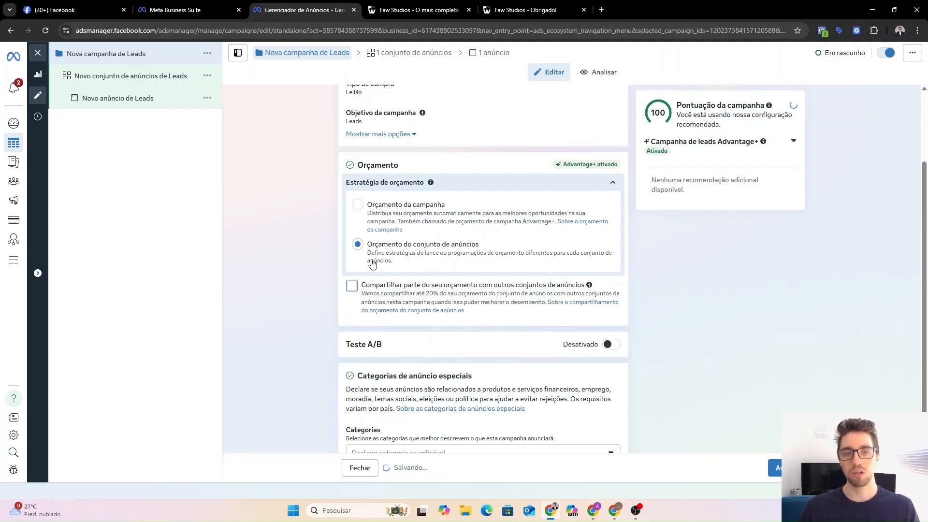
pyautogui.click(351, 286)
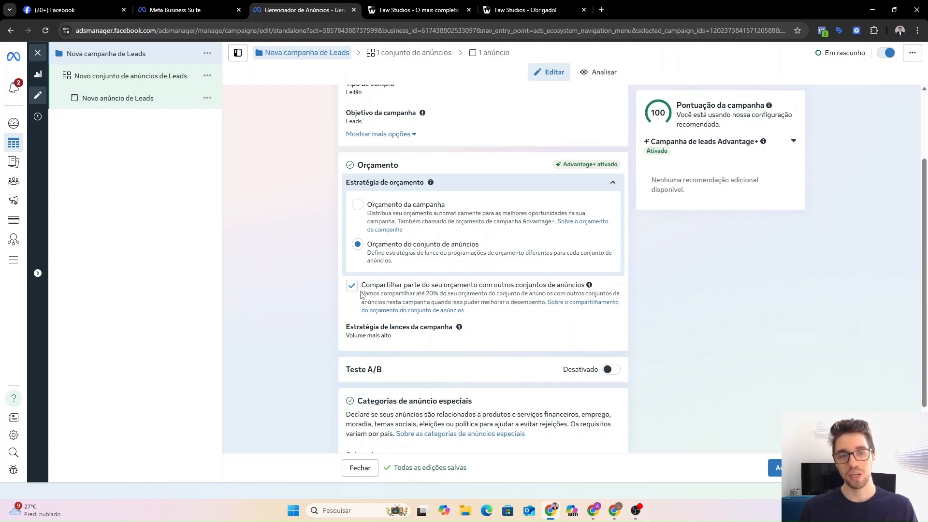
pyautogui.moveTo(392, 286); pyautogui.dragTo(499, 285)
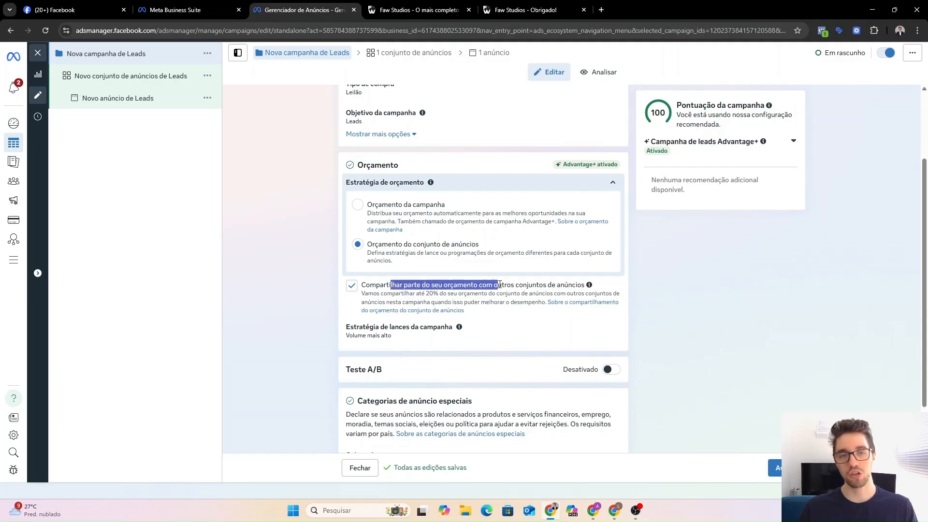
pyautogui.click(352, 285)
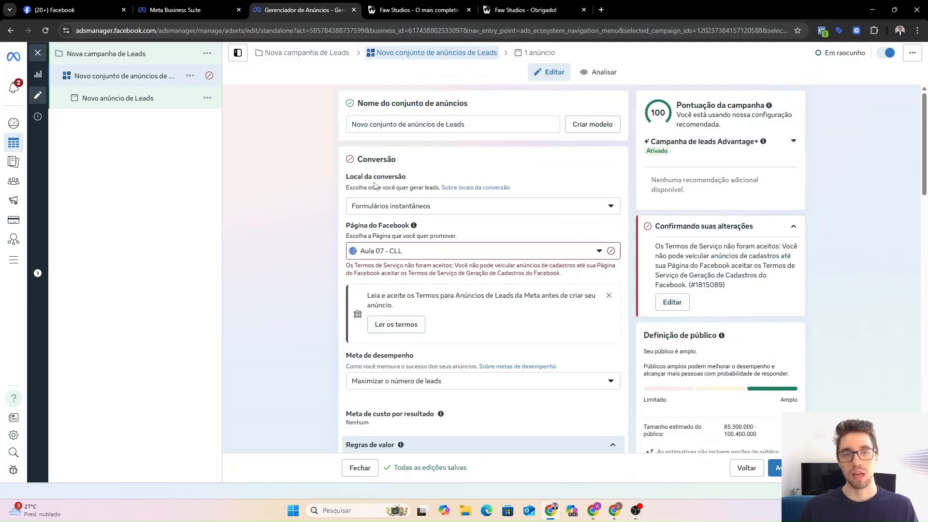
# Set the conversion location to Site with the goal Maximizar o número de conversões.
pyautogui.click(416, 212)
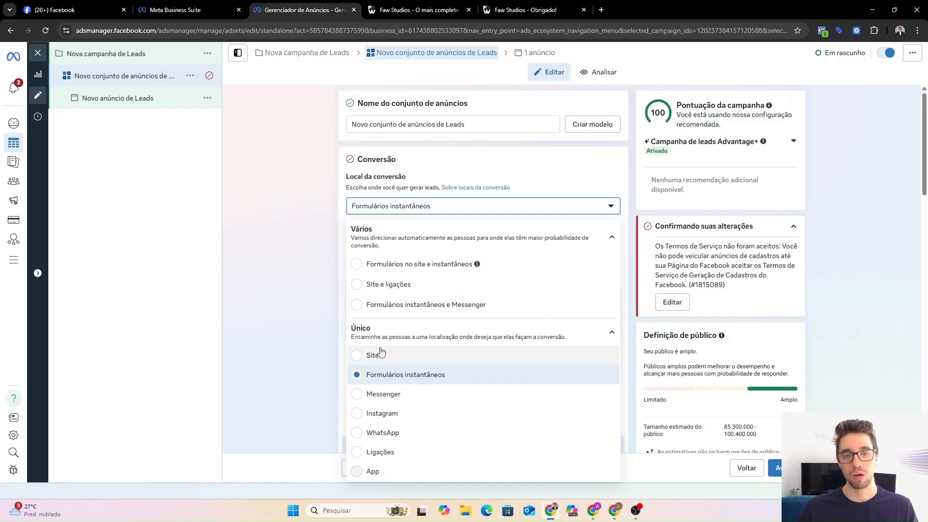
pyautogui.click(358, 358)
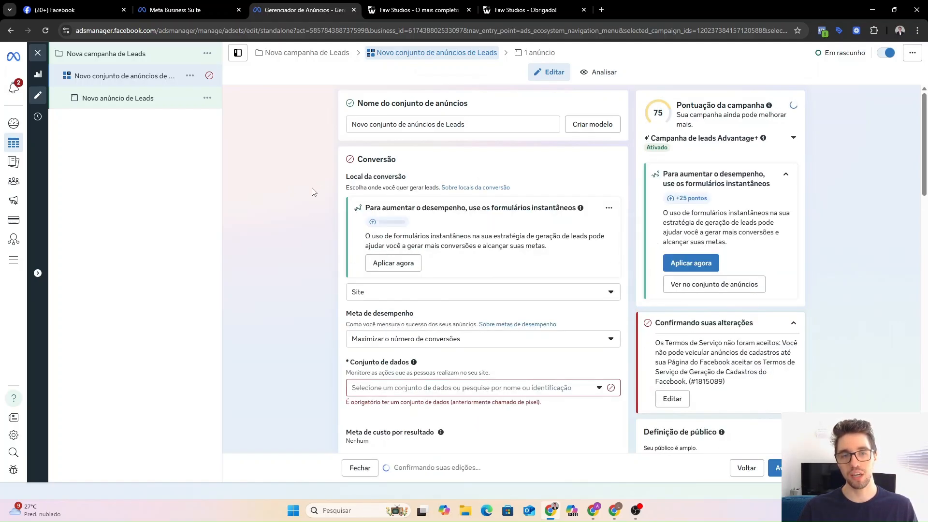
pyautogui.scroll(-2, 314, 191)
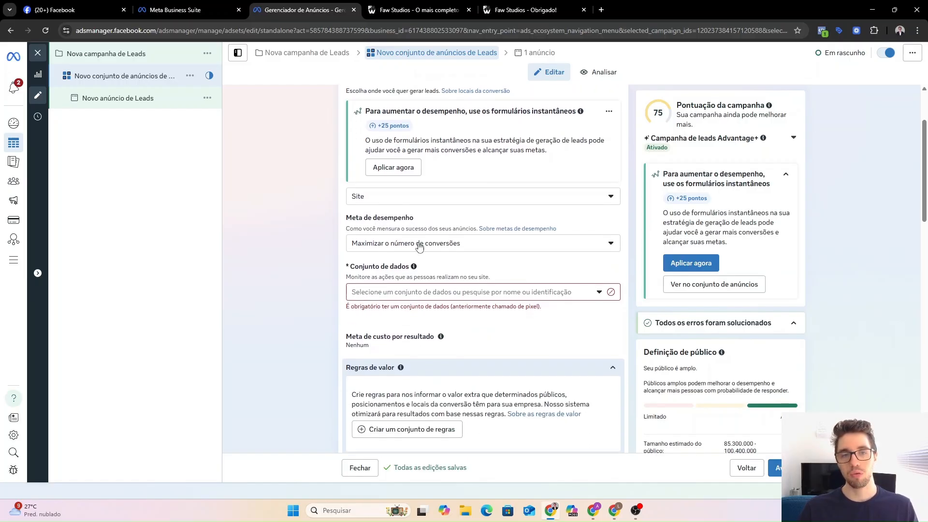
pyautogui.click(419, 244)
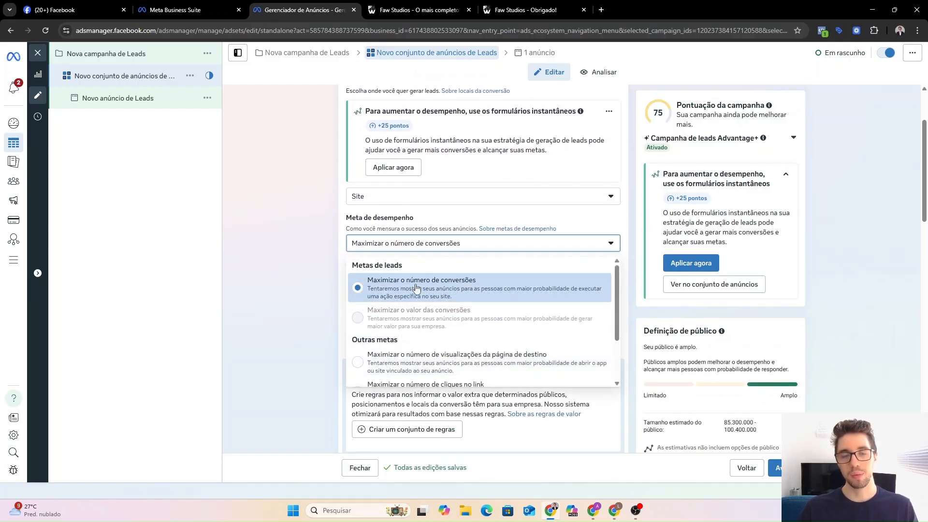
pyautogui.click(417, 288)
# Choose dataset Pixel 03 with Lead as the conversion event.
pyautogui.scroll(-1, 431, 271)
pyautogui.click(436, 245)
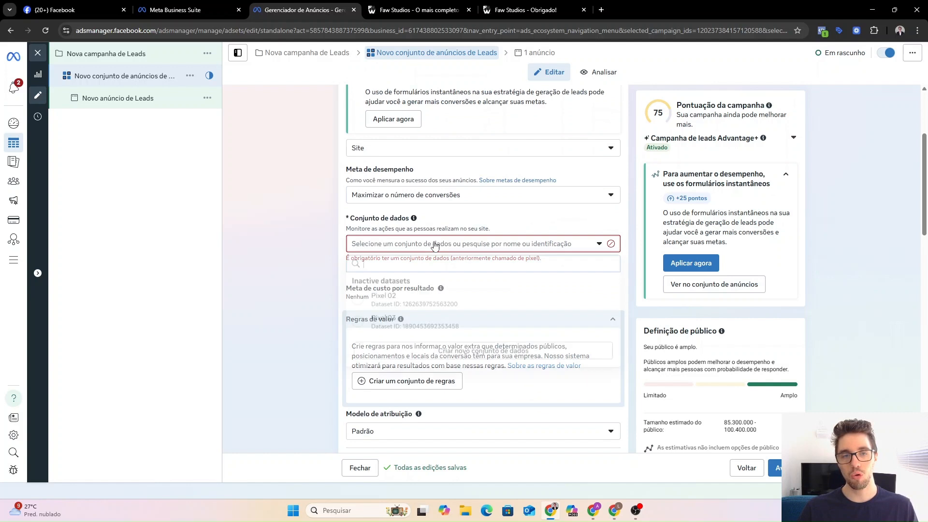
pyautogui.click(425, 329)
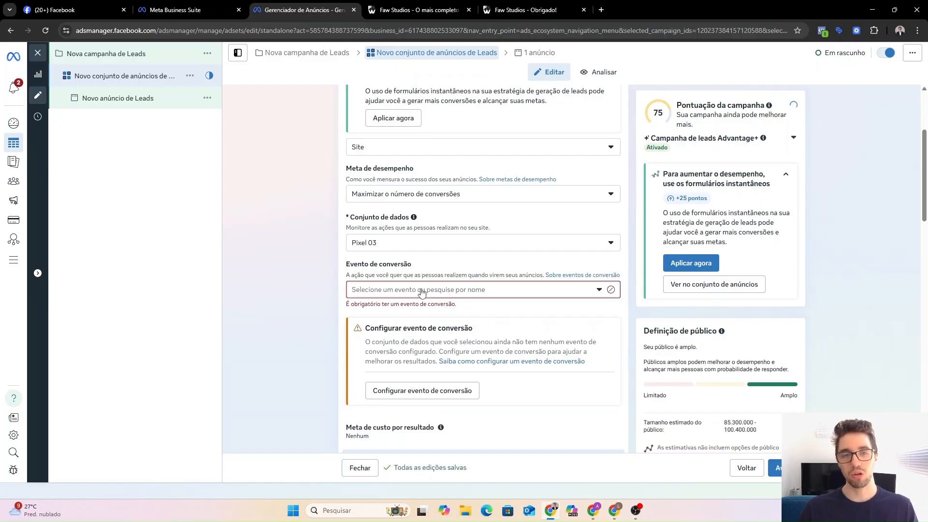
pyautogui.click(424, 290)
pyautogui.scroll(-3, 435, 372)
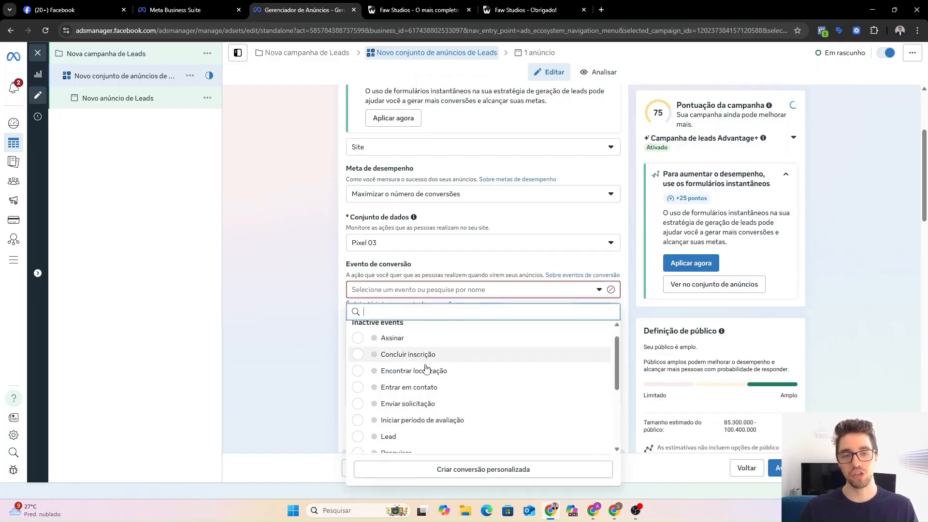
pyautogui.click(357, 395)
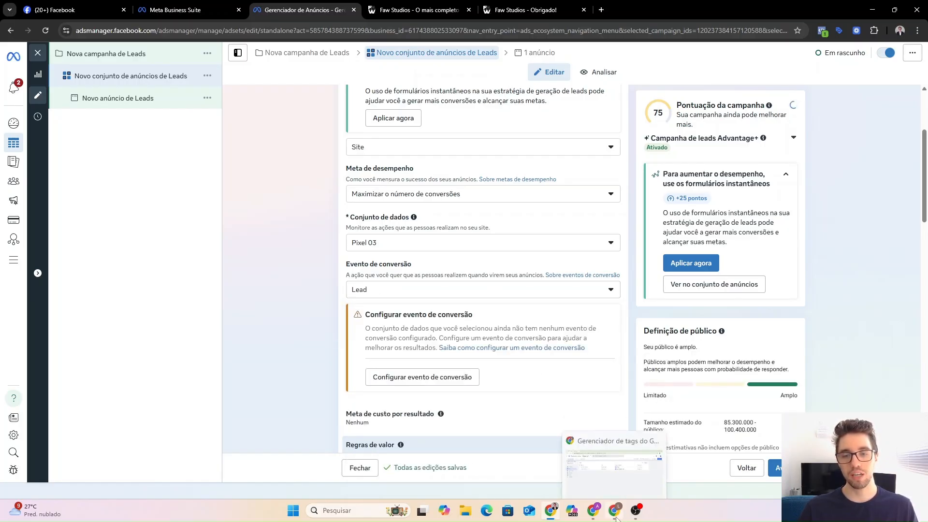
pyautogui.click(615, 515)
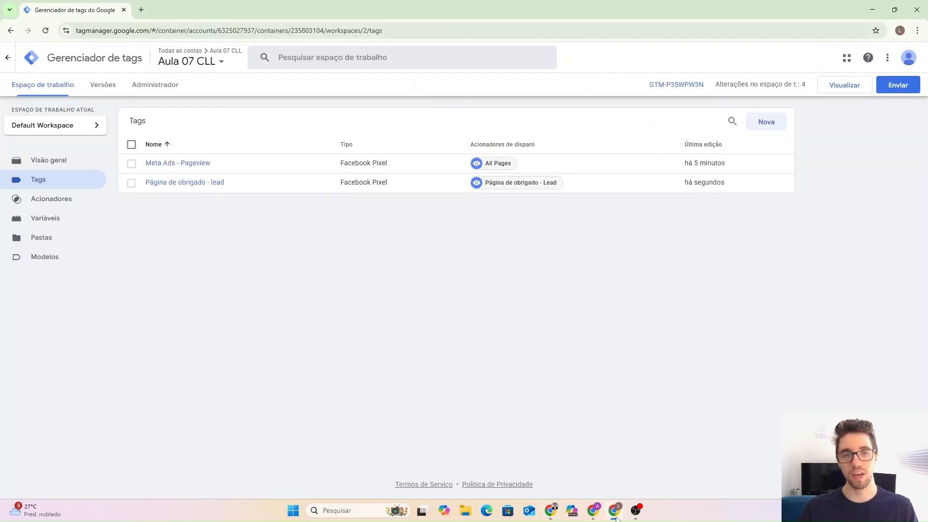
# Verify the 'Página de obrigado - lead' tag uses the Standard Lead event name.
pyautogui.click(188, 186)
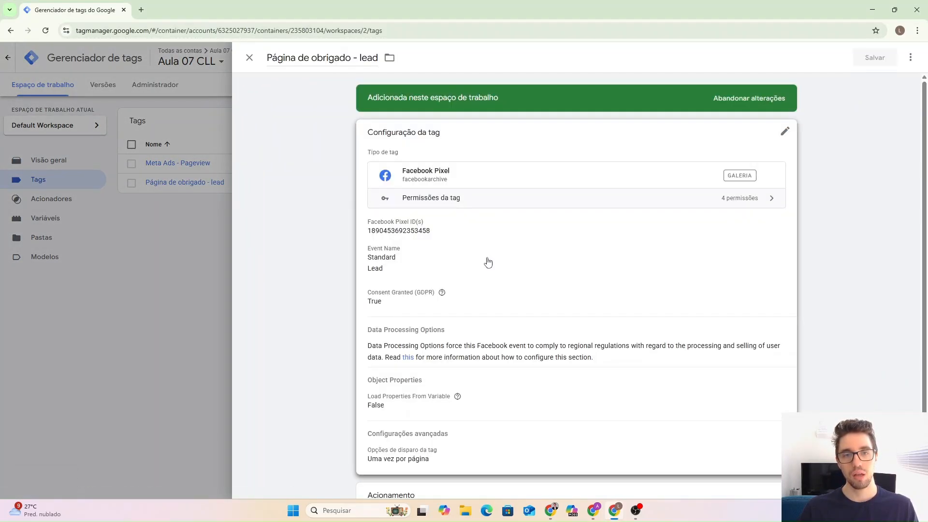
pyautogui.moveTo(375, 289); pyautogui.dragTo(409, 290)
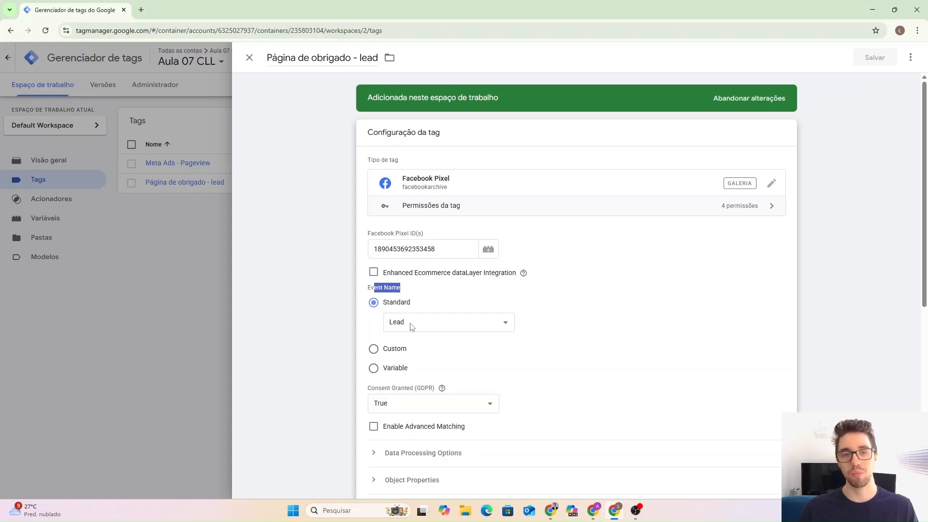
pyautogui.click(553, 511)
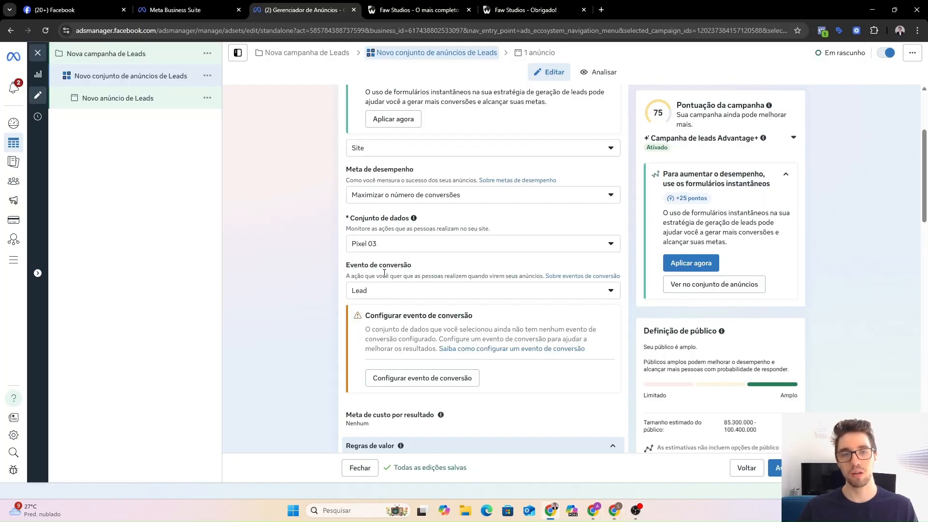
# Collapse the Regras de valor section, leaving value rules disabled.
pyautogui.scroll(-1, 286, 274)
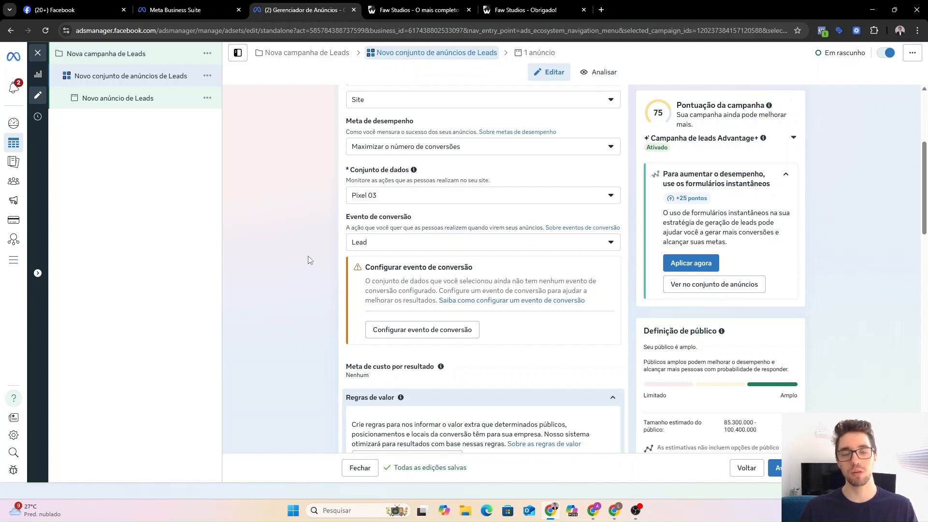
pyautogui.scroll(-2, 332, 249)
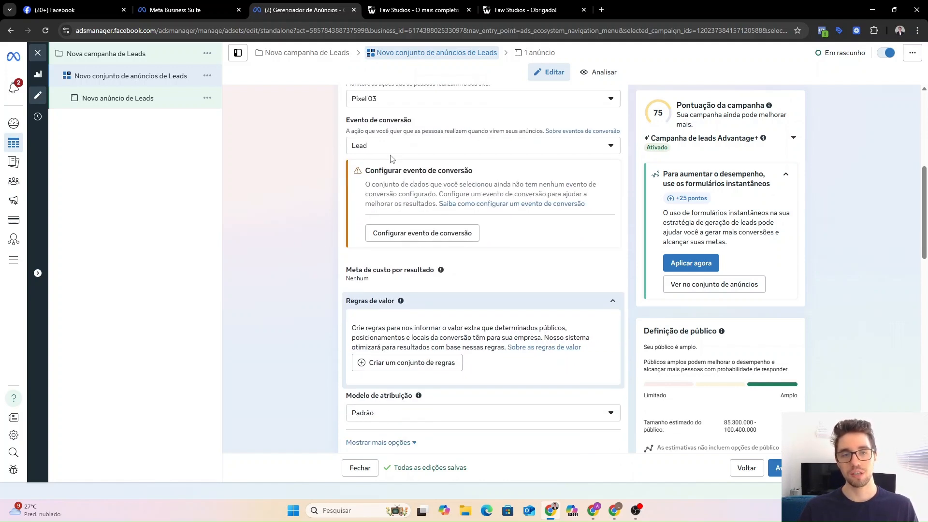
pyautogui.click(418, 306)
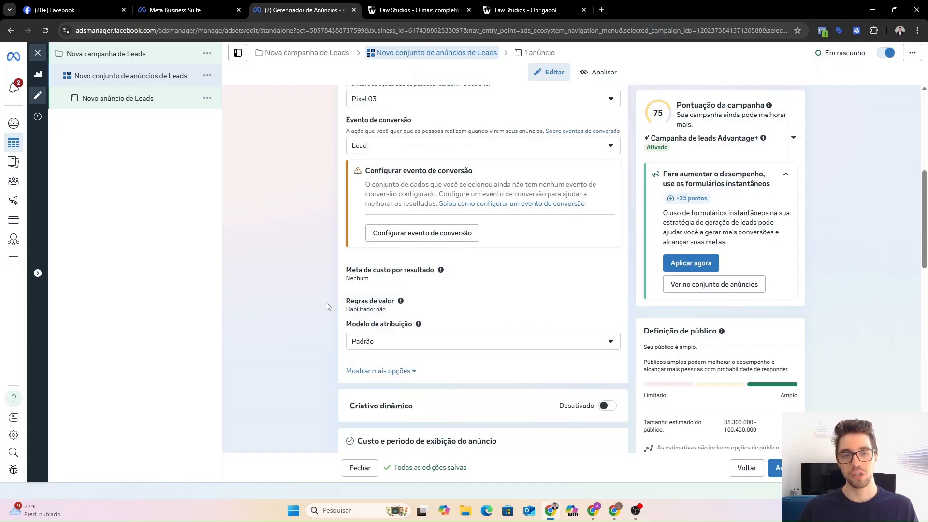
pyautogui.scroll(-2, 319, 290)
pyautogui.scroll(-3, 338, 256)
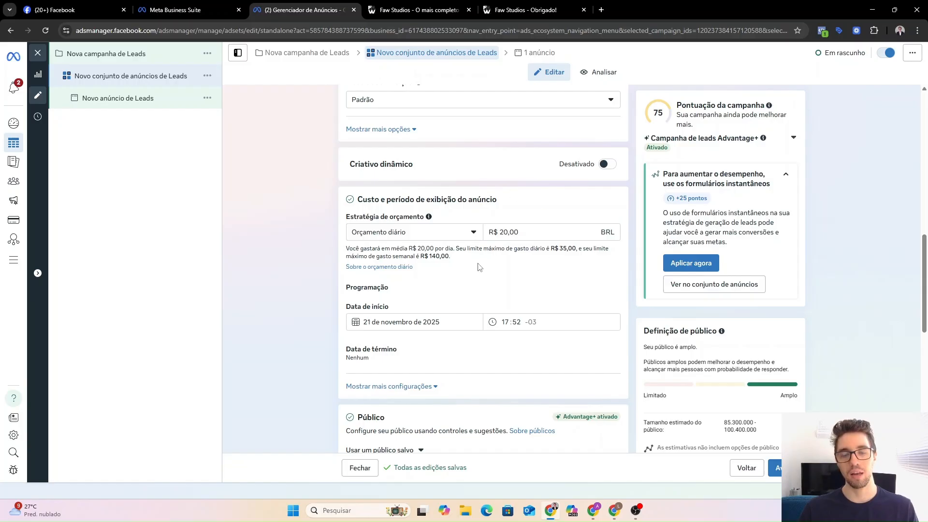
# Keep the ad set's daily budget at R$ 20,00 and scroll down to the Público section.
pyautogui.click(513, 233)
pyautogui.moveTo(509, 233); pyautogui.dragTo(500, 234)
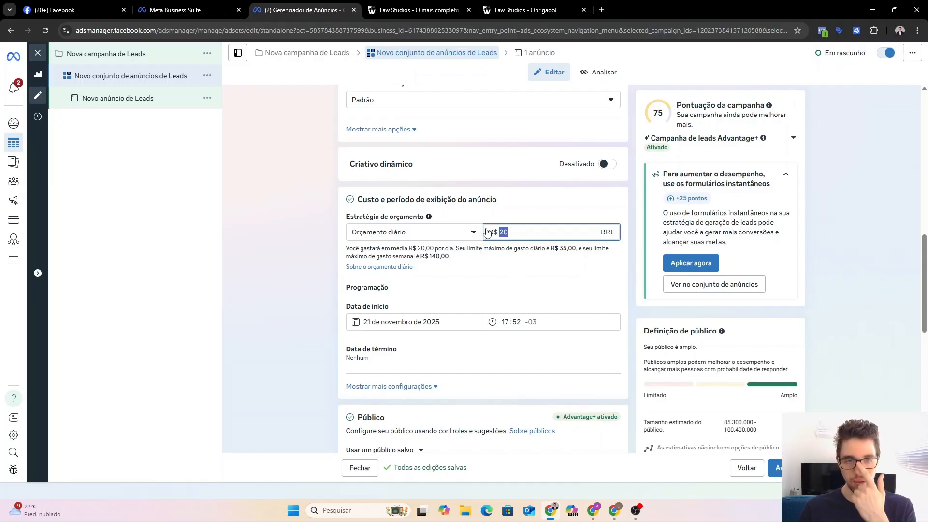
pyautogui.click(528, 223)
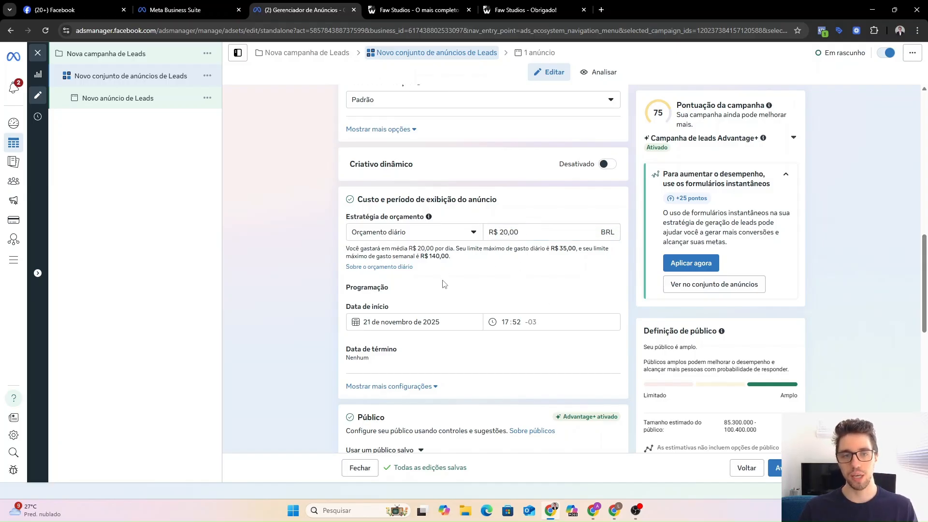
pyautogui.scroll(-1, 454, 277)
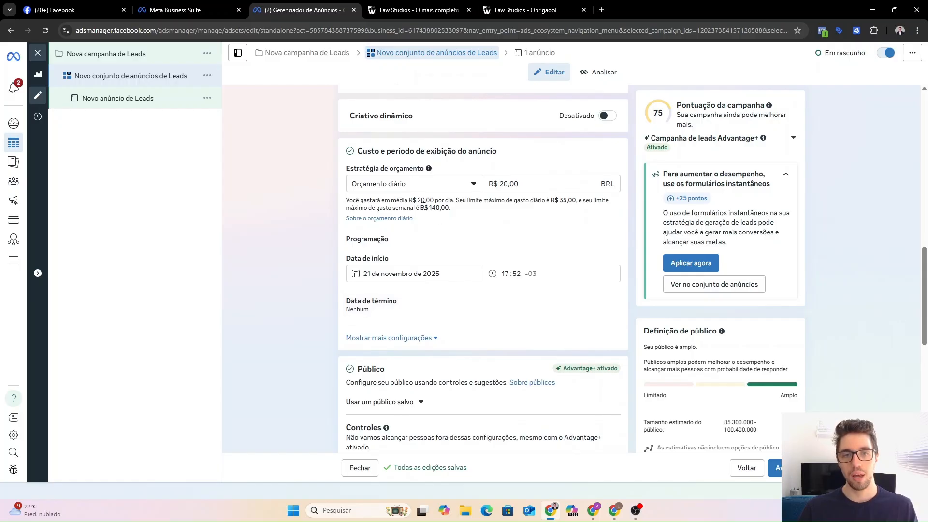
pyautogui.click(500, 185)
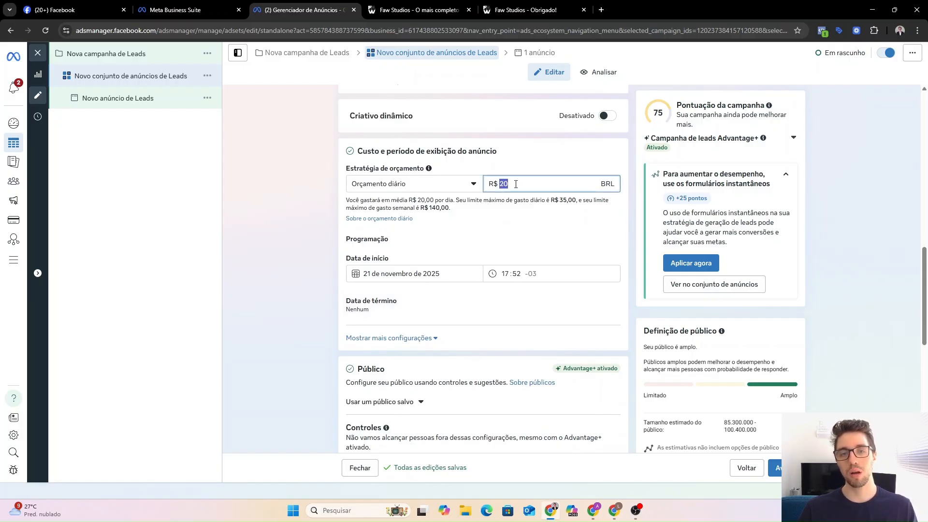
pyautogui.click(524, 215)
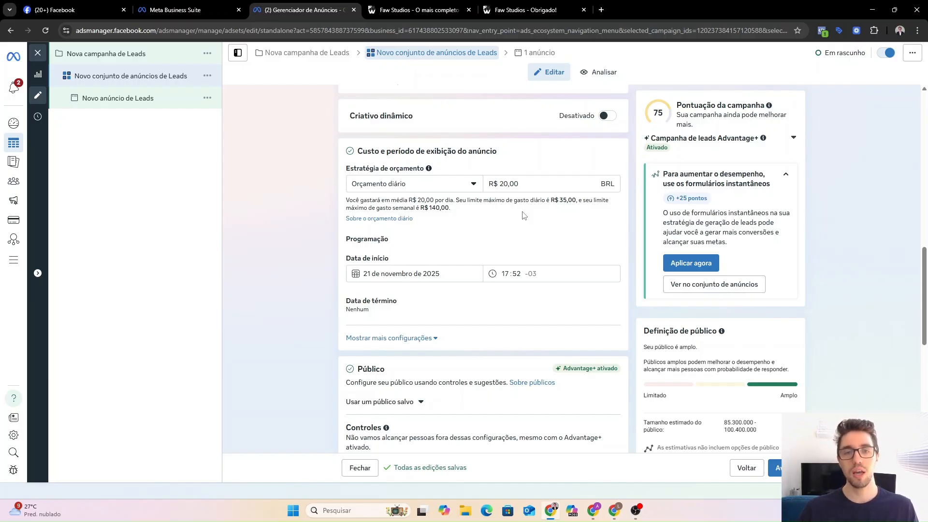
pyautogui.scroll(-1, 521, 216)
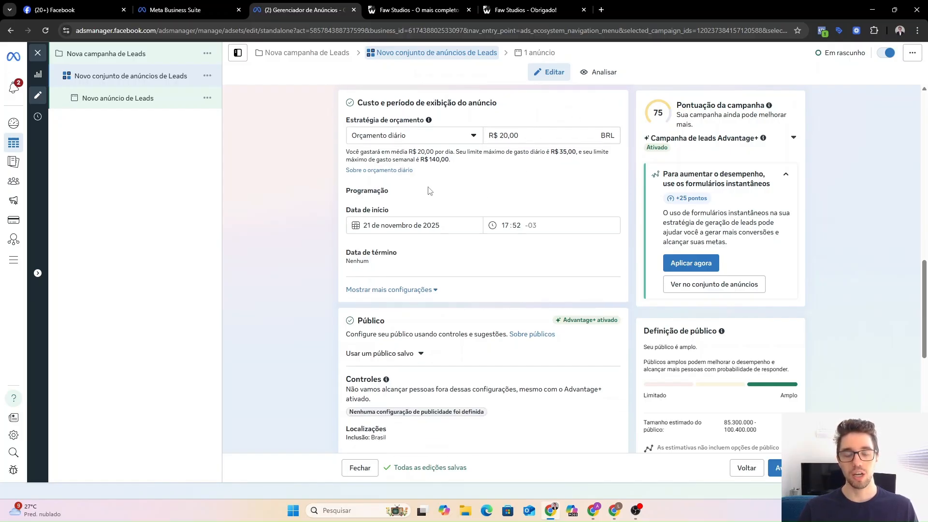
pyautogui.scroll(-1, 371, 181)
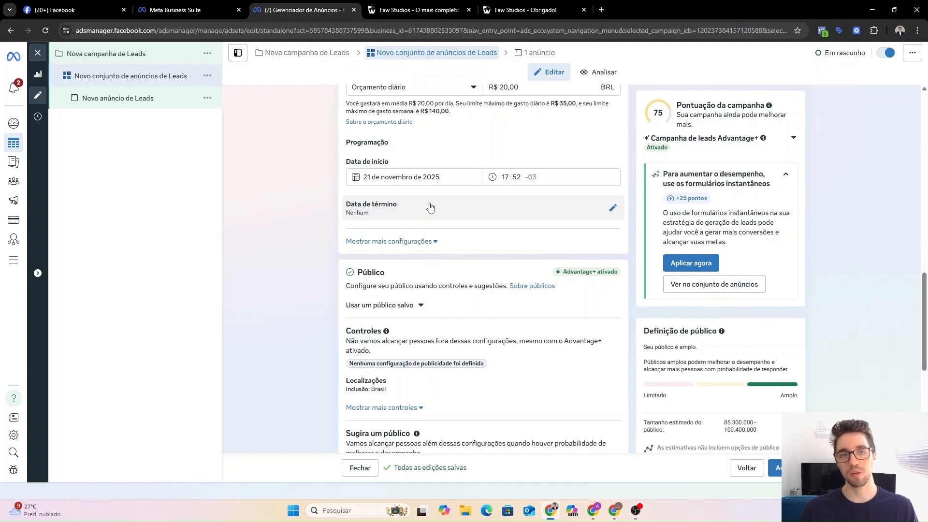
pyautogui.scroll(-3, 367, 213)
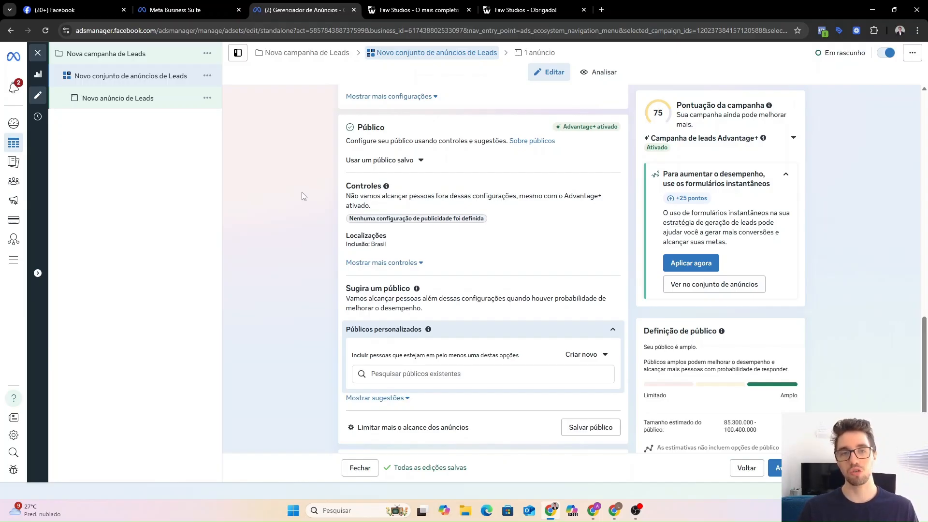
pyautogui.scroll(-1, 304, 195)
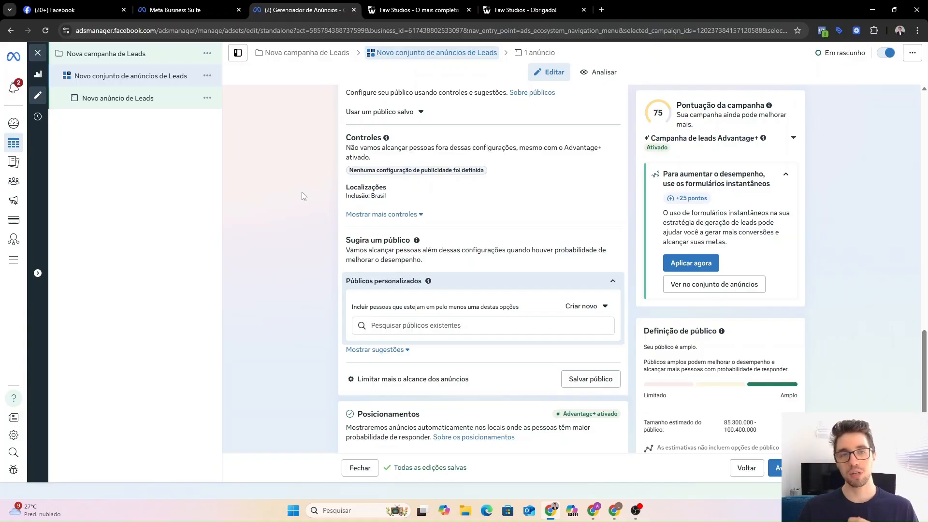
# Switch to detailed audience controls, keeping ages 18–65+ and all genders.
pyautogui.click(428, 381)
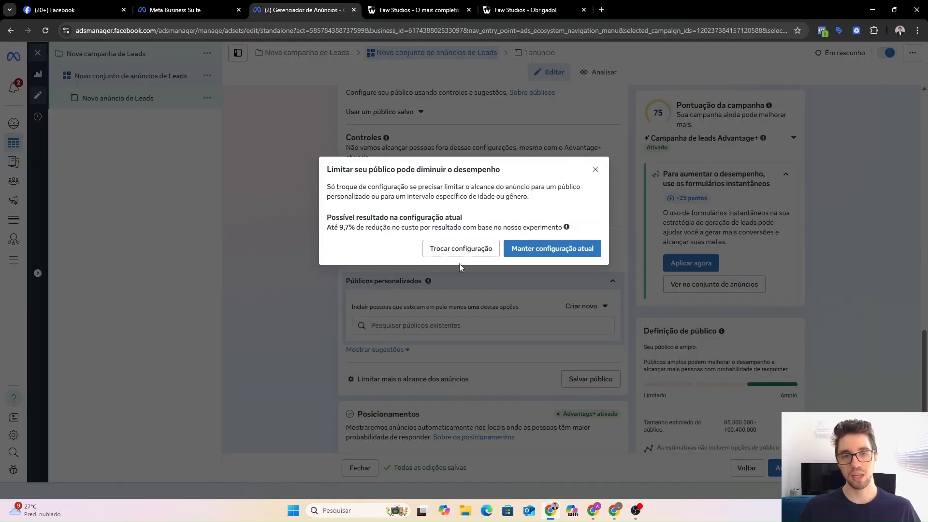
pyautogui.click(454, 252)
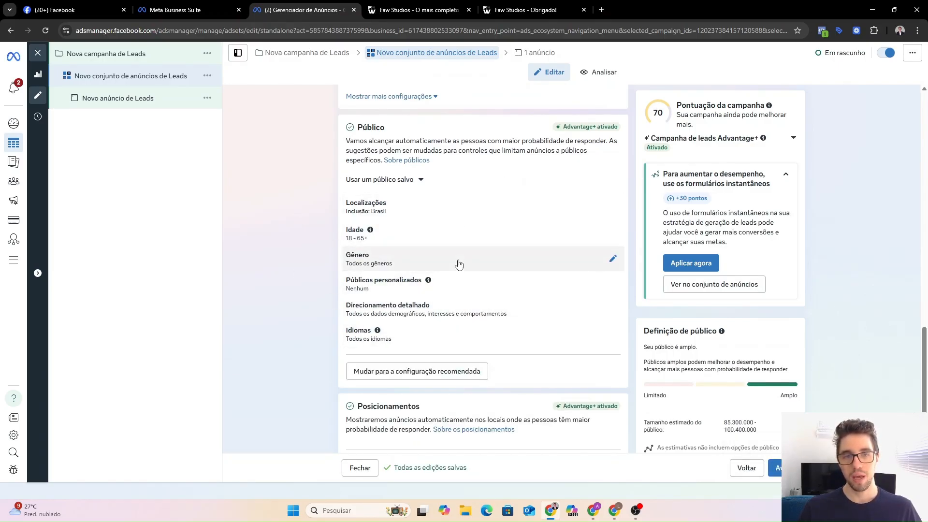
pyautogui.click(407, 236)
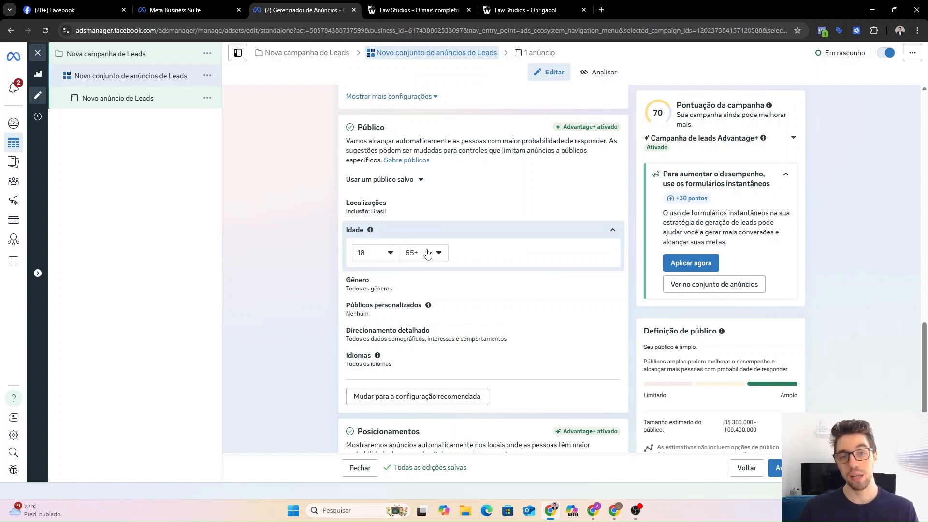
pyautogui.click(431, 237)
pyautogui.click(426, 256)
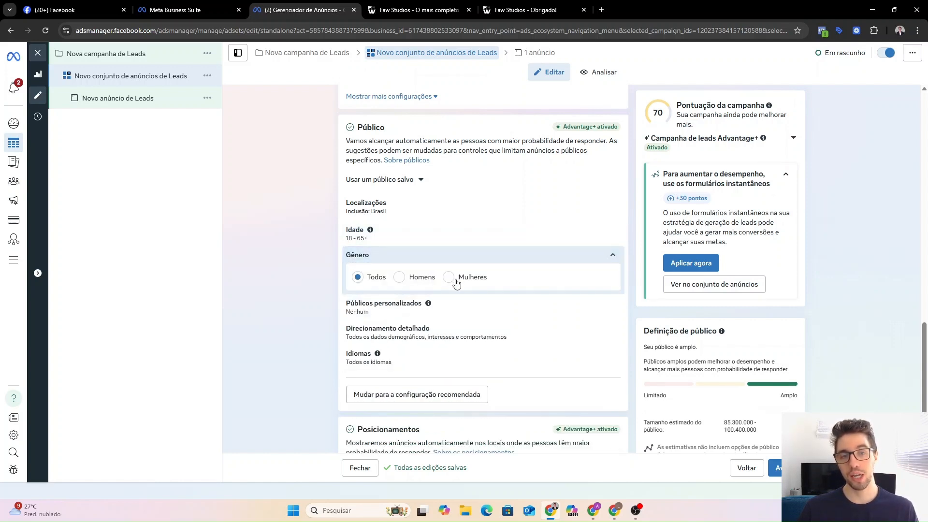
pyautogui.click(467, 259)
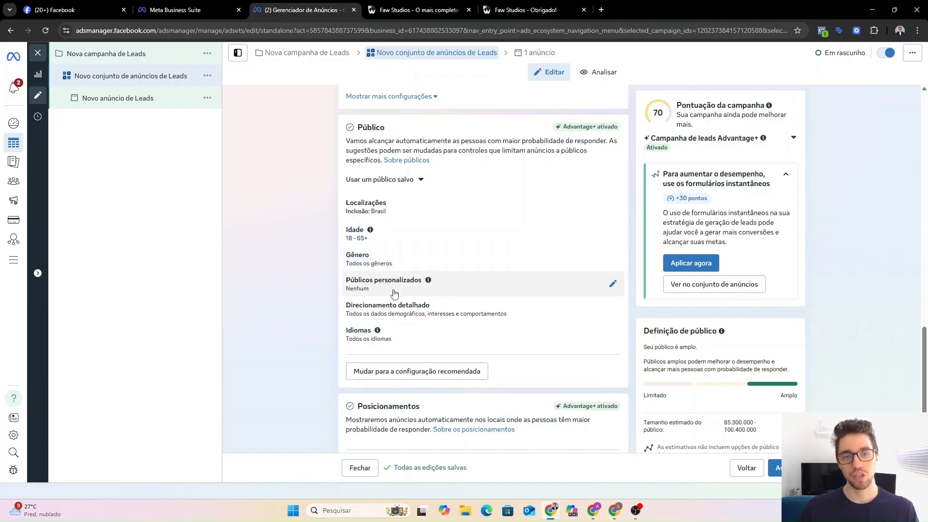
pyautogui.click(448, 287)
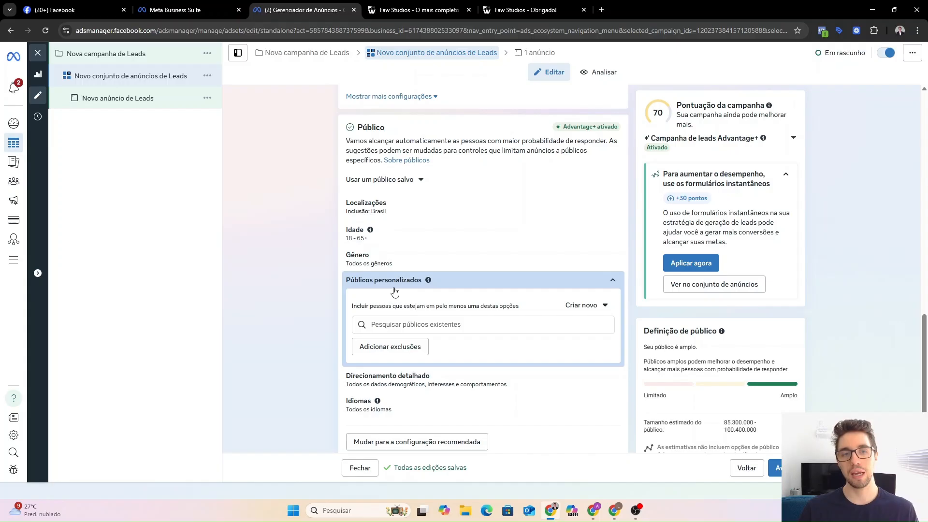
# Add the Seguidores IG and Visitaram IG 365d audiences and uncheck Usar como sugestão.
pyautogui.click(416, 327)
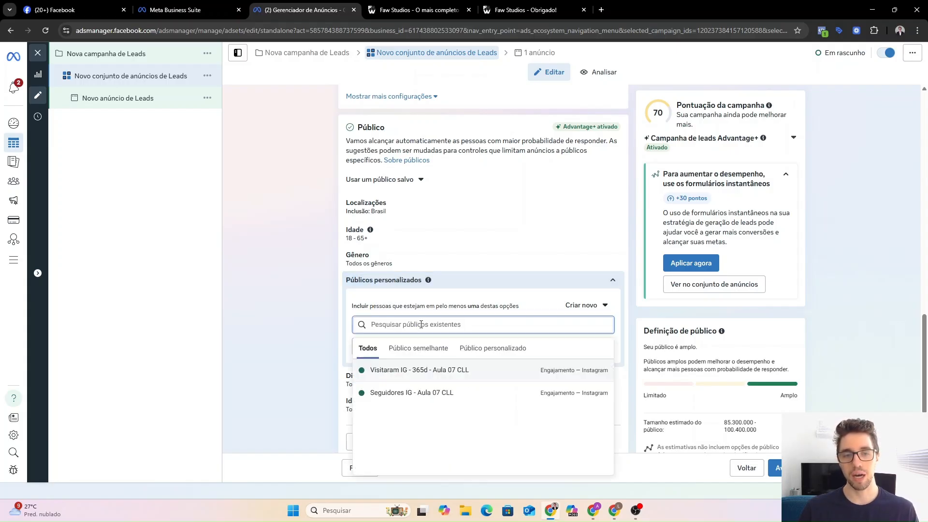
pyautogui.moveTo(443, 395)
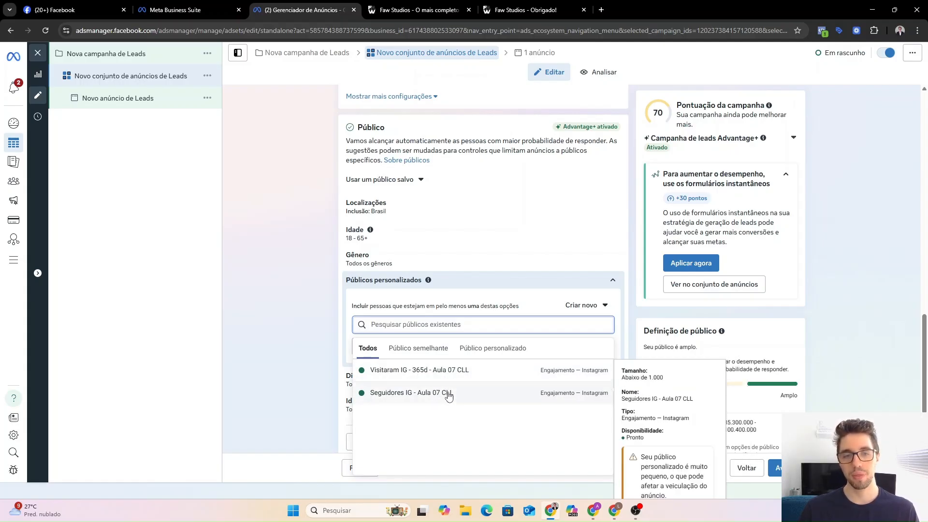
pyautogui.click(449, 396)
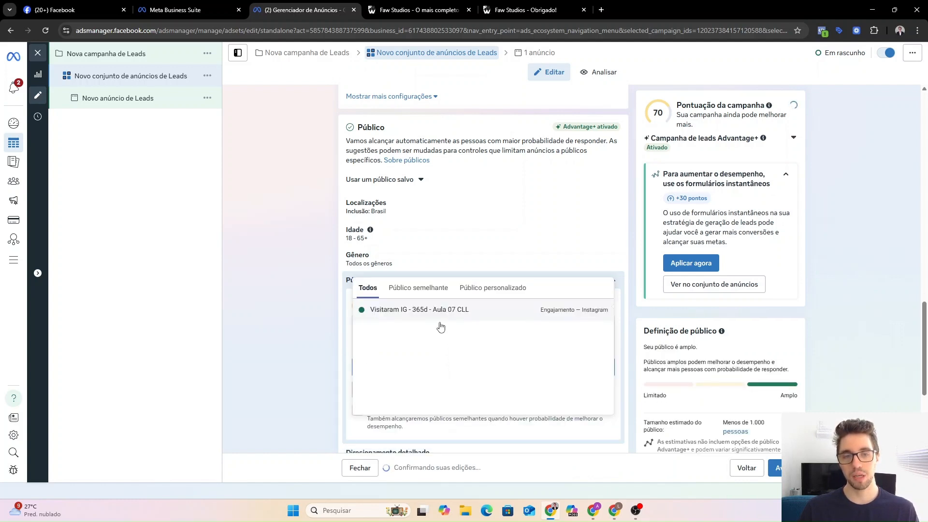
pyautogui.click(440, 315)
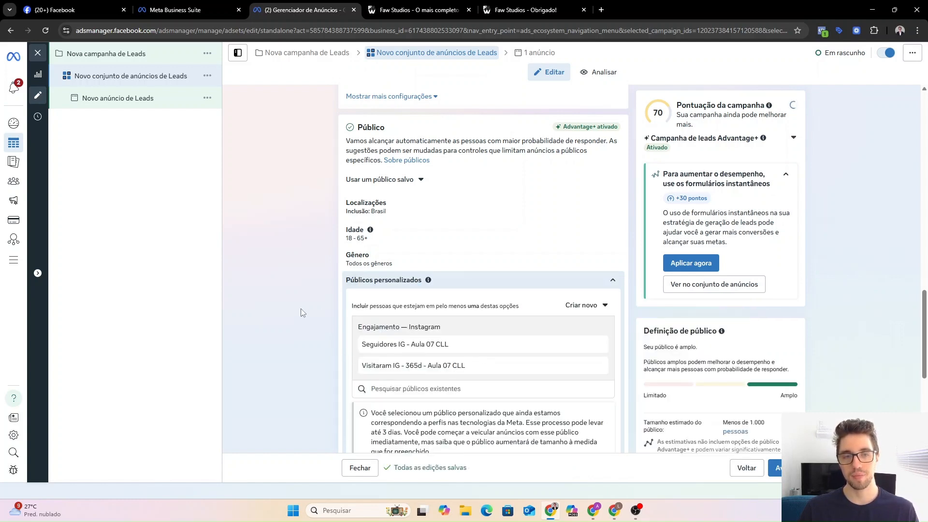
pyautogui.scroll(-2, 411, 281)
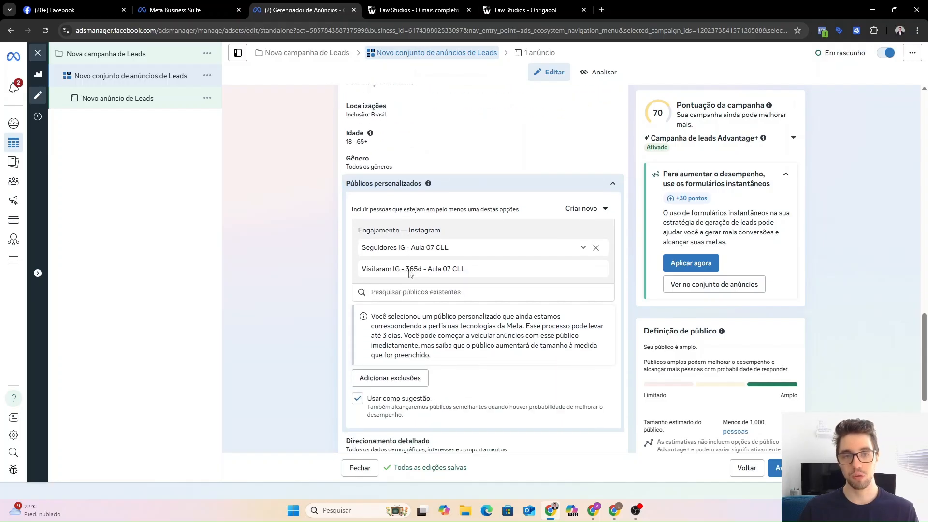
pyautogui.scroll(-1, 406, 319)
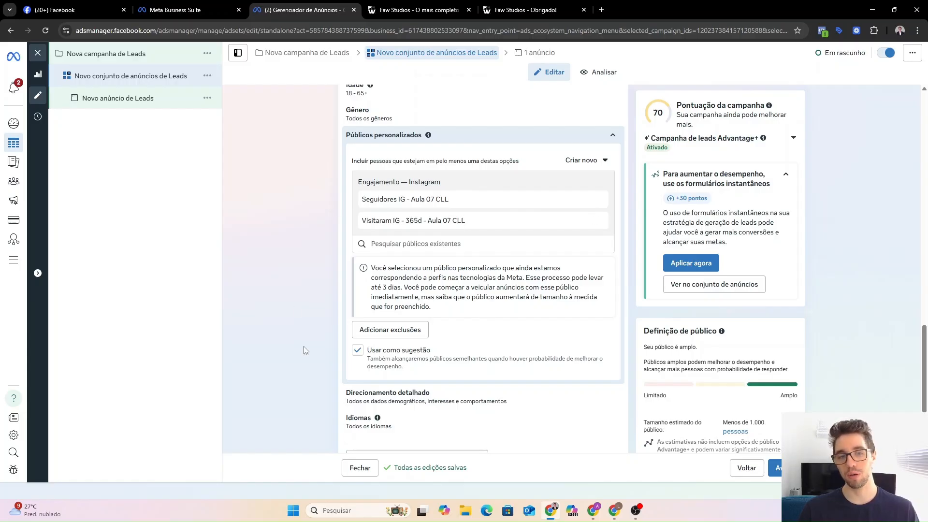
pyautogui.click(358, 350)
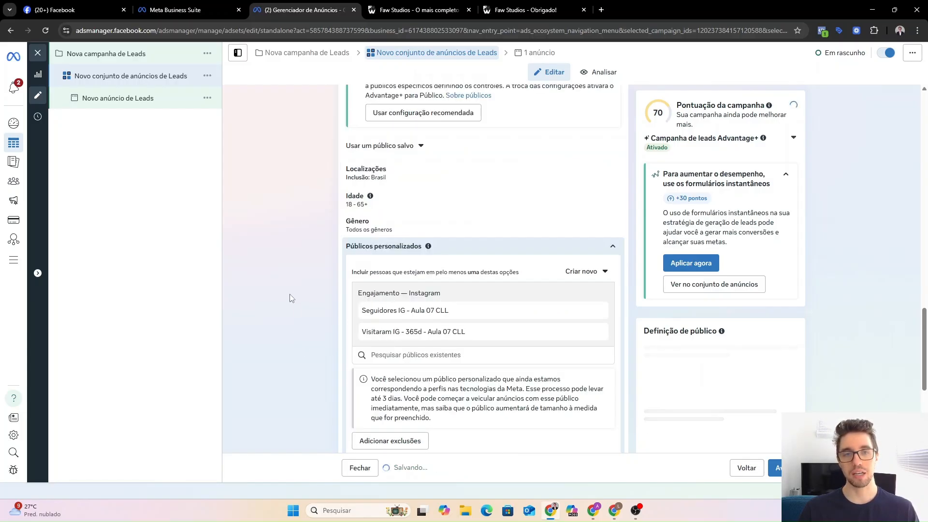
pyautogui.click(454, 260)
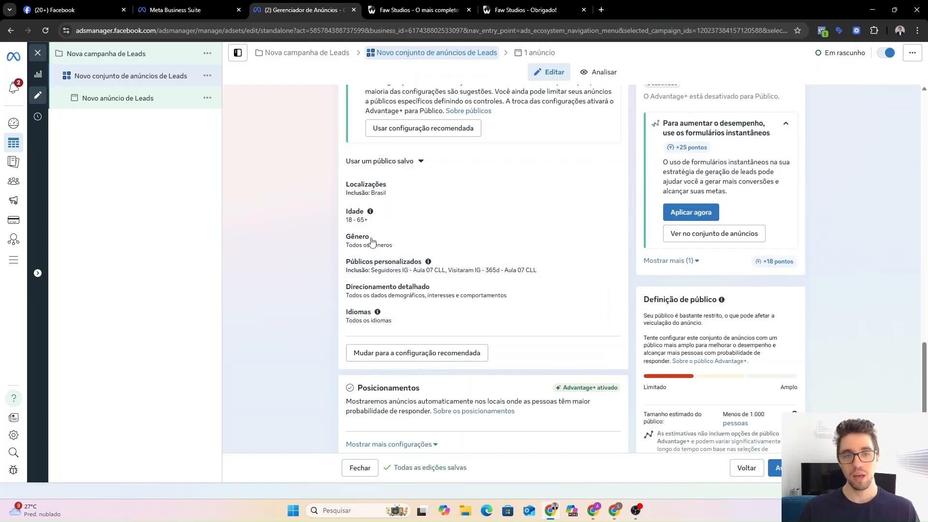
pyautogui.scroll(-1, 372, 241)
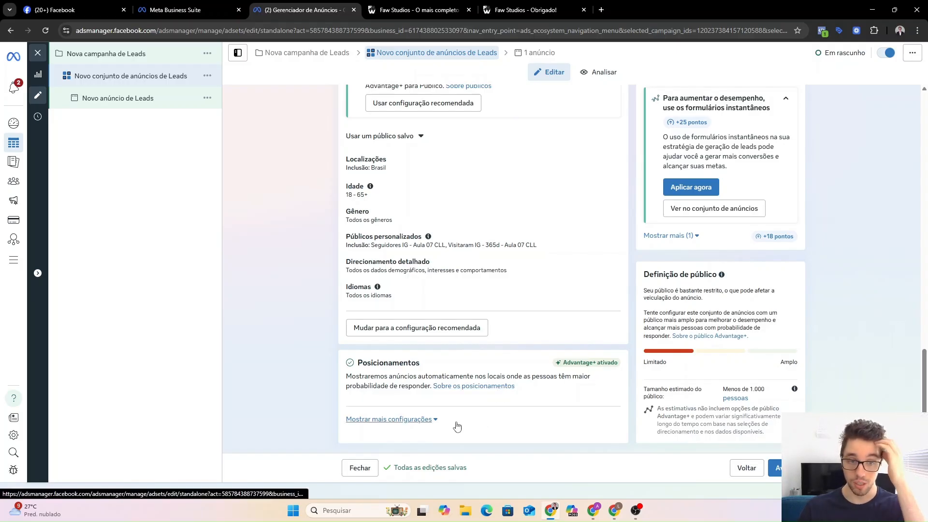
# Review the ad set's placement platforms in the detailed placement settings, leaving them unchanged.
pyautogui.click(371, 421)
pyautogui.scroll(-4, 325, 367)
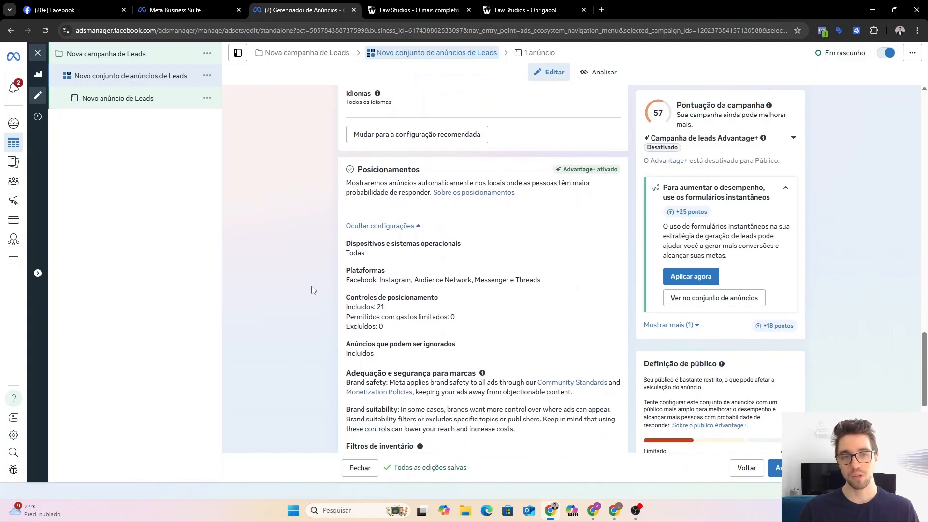
pyautogui.click(373, 278)
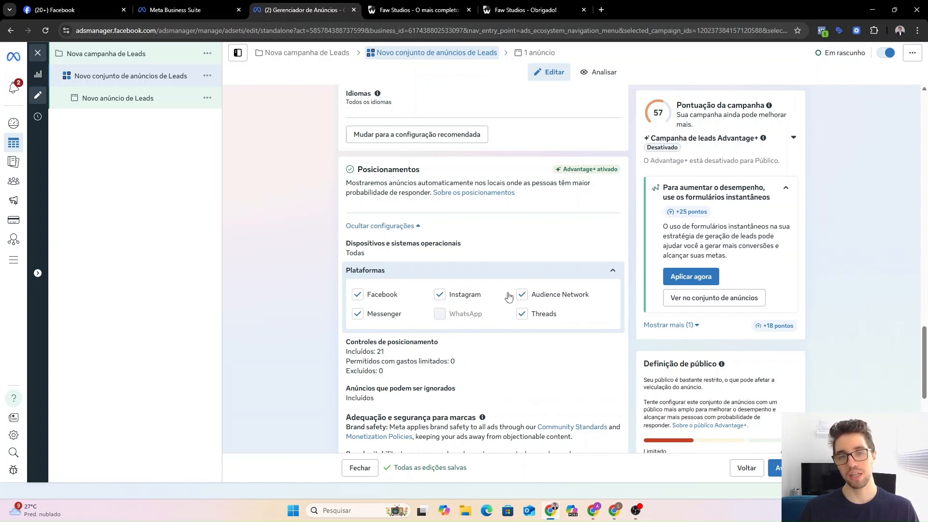
pyautogui.click(511, 275)
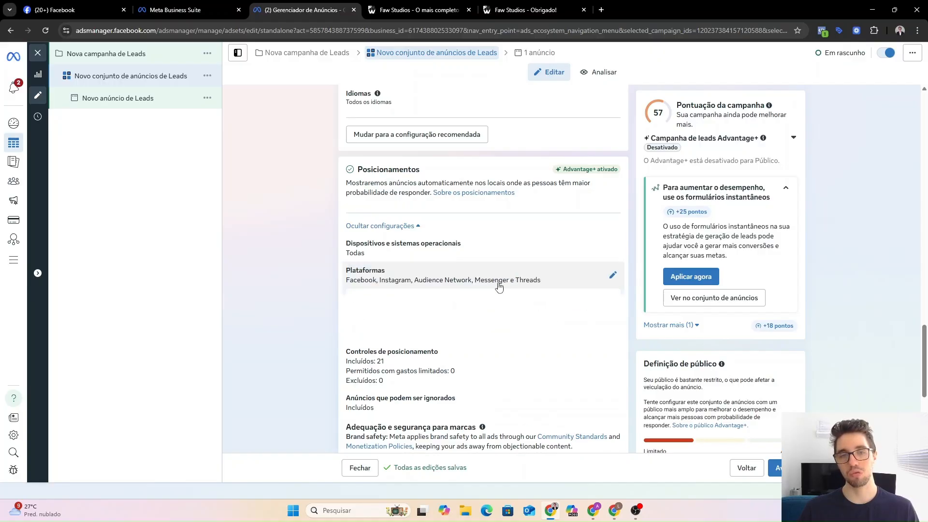
pyautogui.click(381, 225)
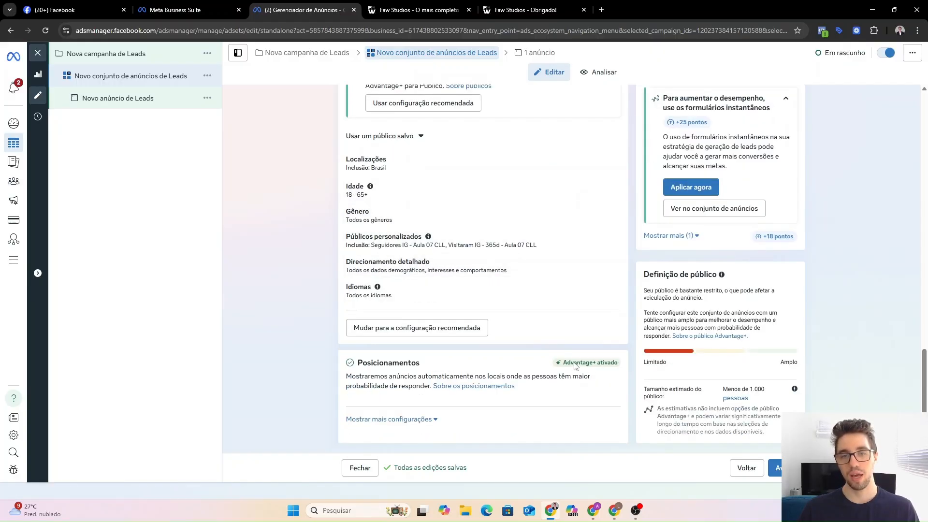
# Open the Novo anúncio de Leads ad in the editor.
pyautogui.moveTo(574, 364); pyautogui.dragTo(619, 367)
pyautogui.click(607, 369)
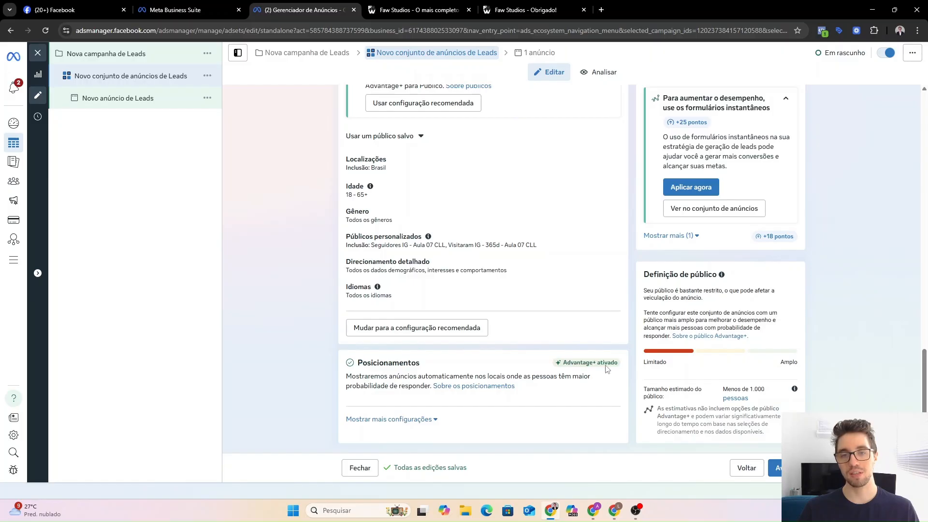
pyautogui.moveTo(606, 366)
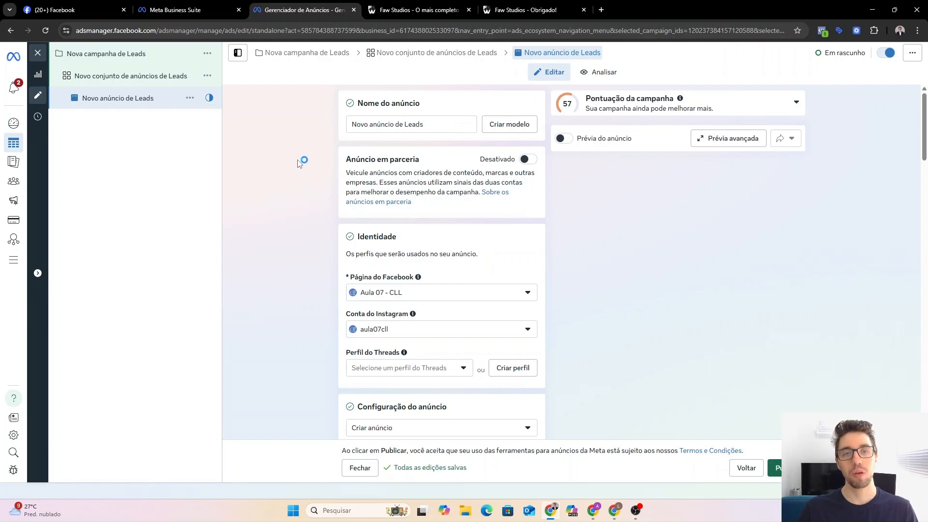
# Choose the Imagem ou vídeo único format for the Leads ad, keeping Upload manual.
pyautogui.moveTo(423, 126); pyautogui.dragTo(332, 134)
pyautogui.click(322, 145)
pyautogui.scroll(-2, 324, 157)
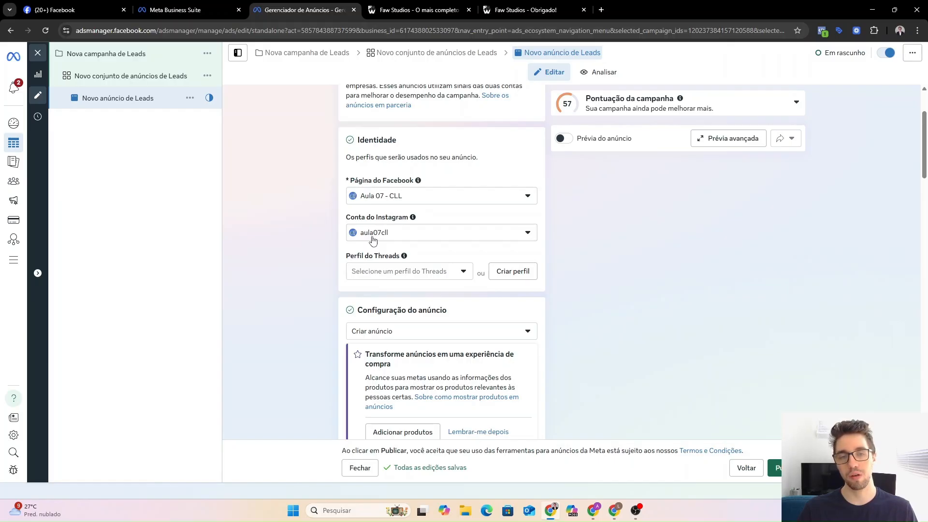
pyautogui.scroll(-3, 302, 247)
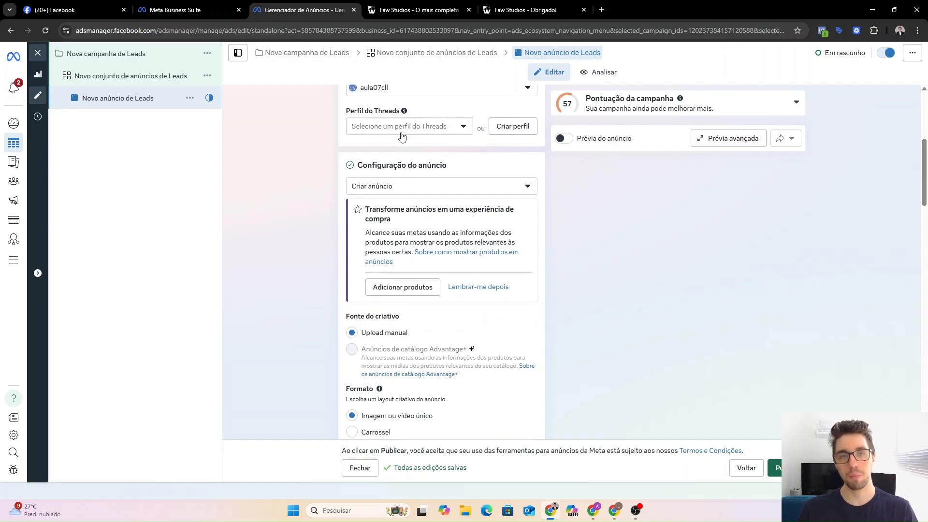
pyautogui.scroll(-1, 295, 169)
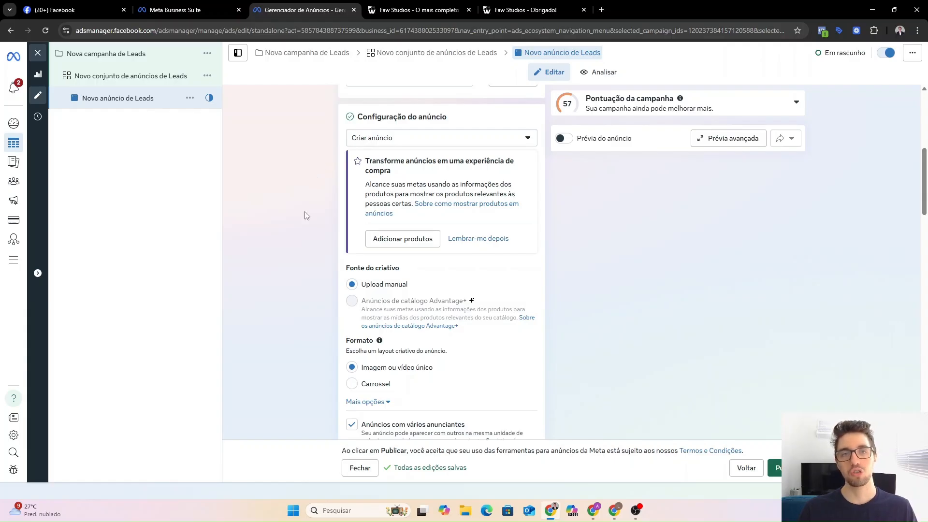
pyautogui.scroll(-1, 306, 215)
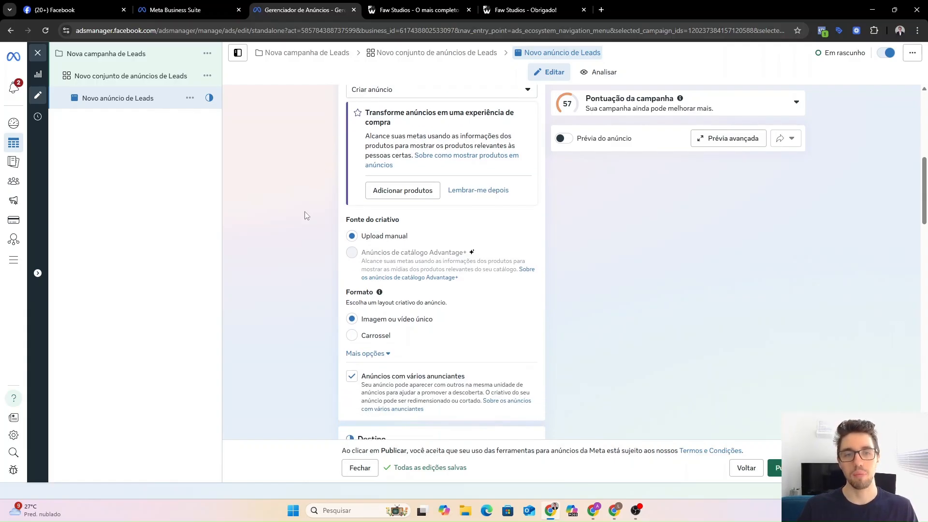
pyautogui.scroll(-1, 323, 282)
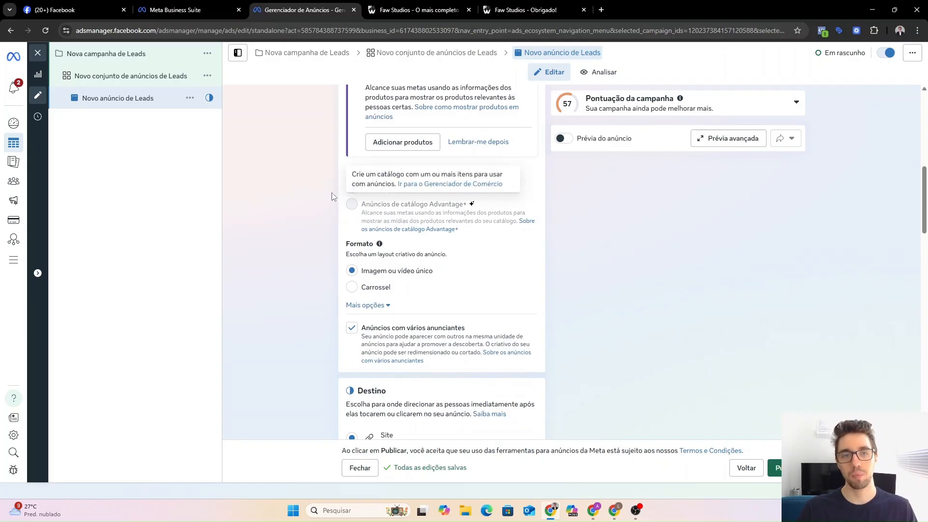
pyautogui.scroll(1, 321, 186)
pyautogui.scroll(-1, 323, 174)
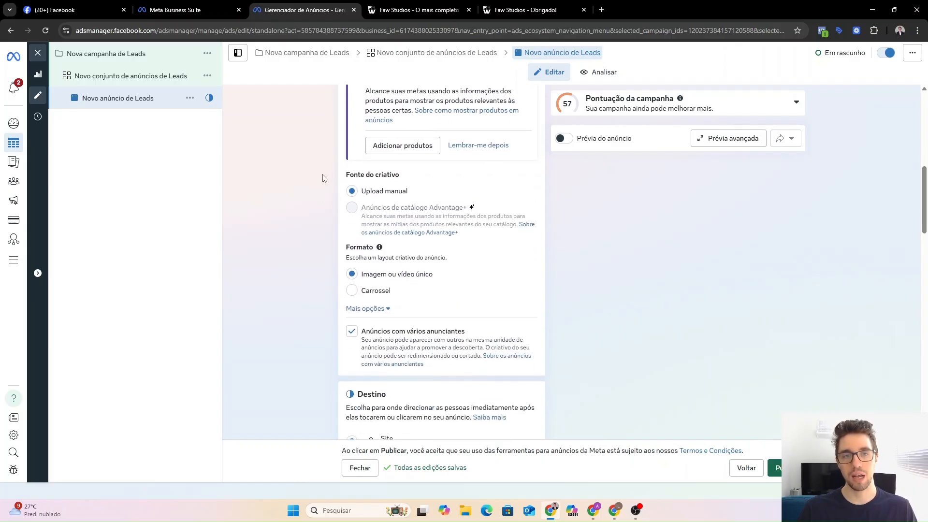
pyautogui.click(351, 271)
pyautogui.scroll(-1, 398, 272)
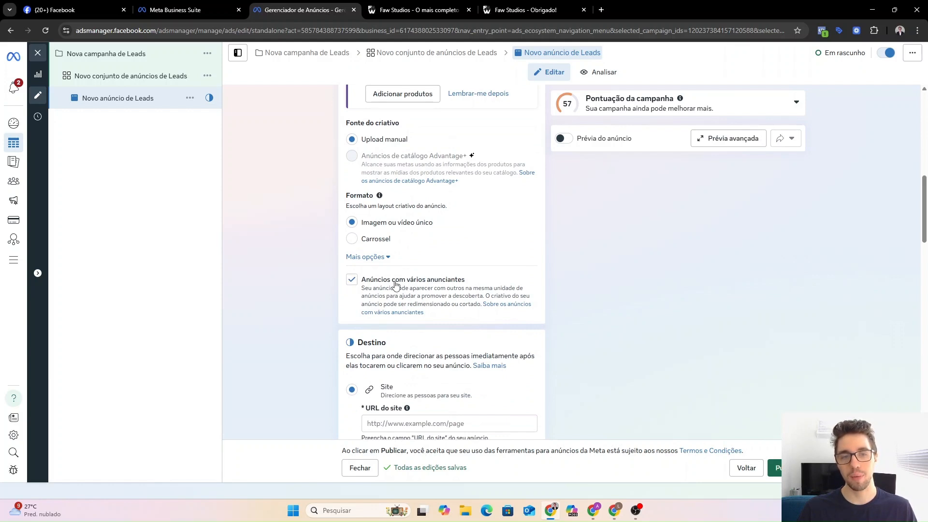
pyautogui.scroll(-3, 321, 290)
pyautogui.scroll(2, 300, 279)
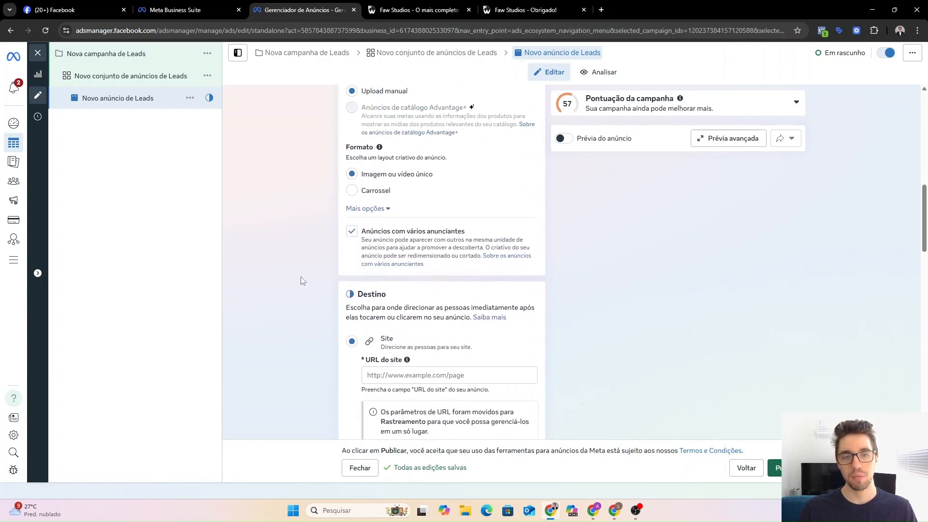
pyautogui.scroll(-2, 300, 279)
# Select the ad's URL do site field in the Destino section.
pyautogui.scroll(-1, 379, 253)
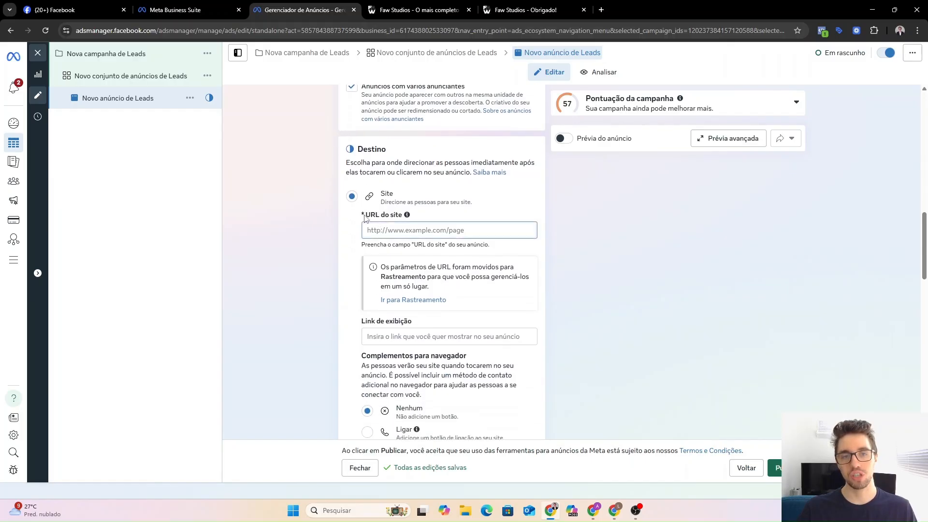
pyautogui.click(388, 229)
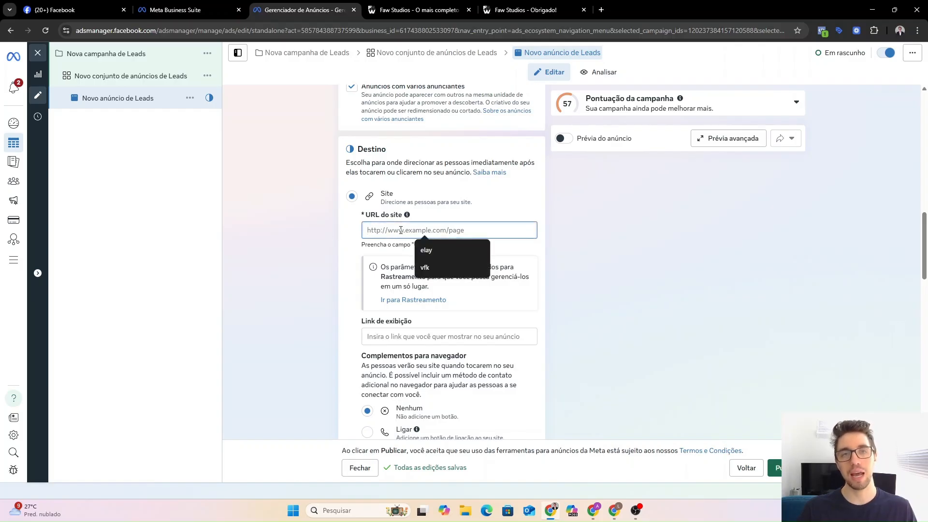
pyautogui.click(343, 238)
pyautogui.scroll(-2, 346, 232)
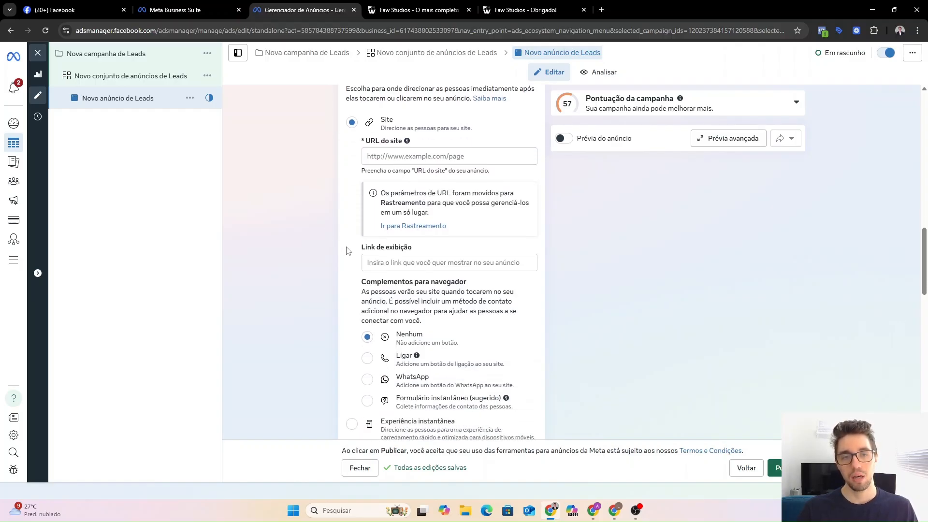
pyautogui.scroll(2, 351, 223)
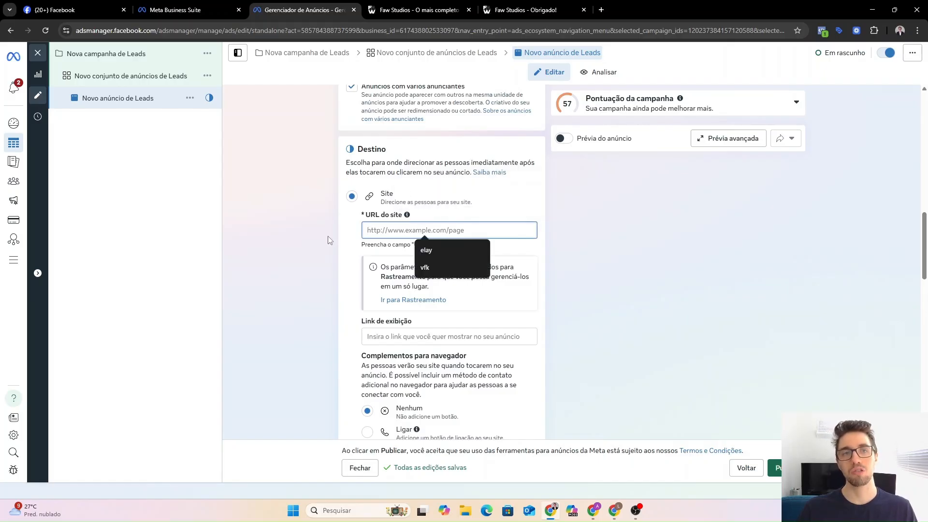
# Copy the Faw Studios landing page address and paste it as the ad's website URL.
pyautogui.click(419, 9)
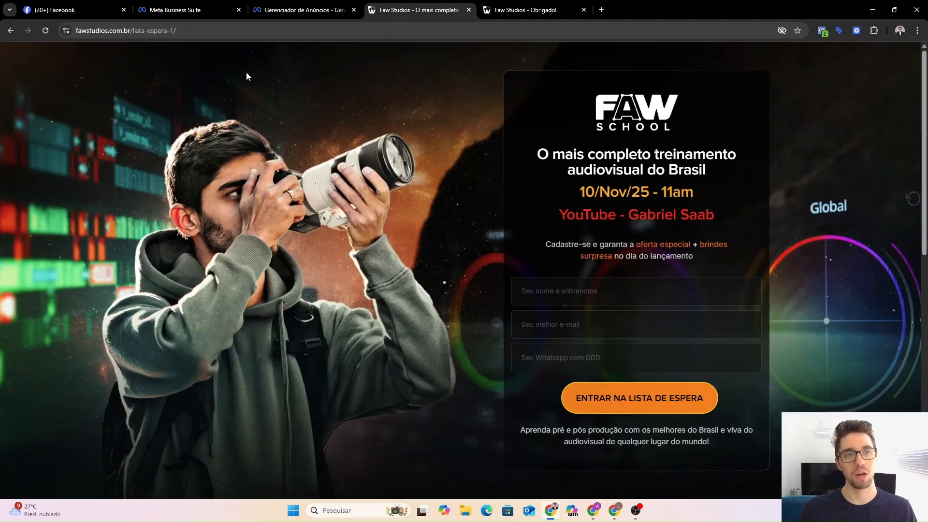
pyautogui.click(220, 30)
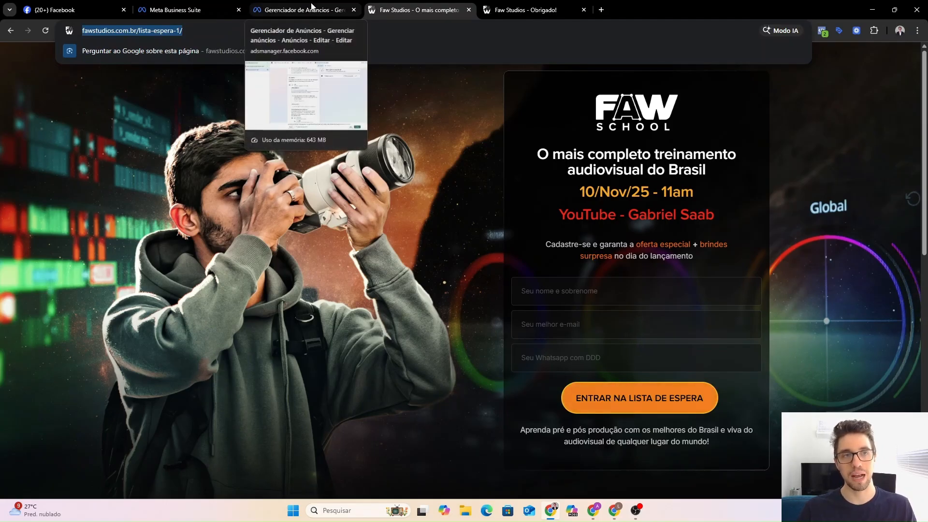
pyautogui.click(312, 6)
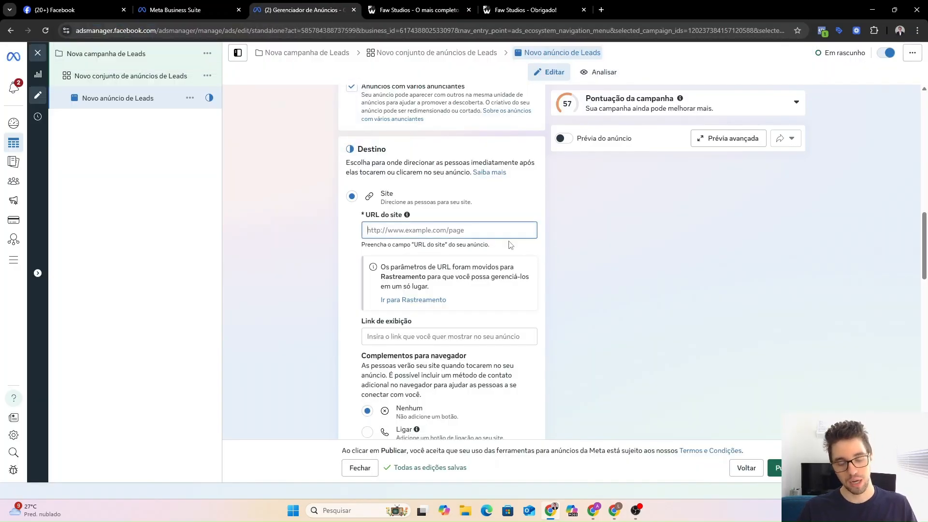
pyautogui.hotkey('ctrl', 'v')
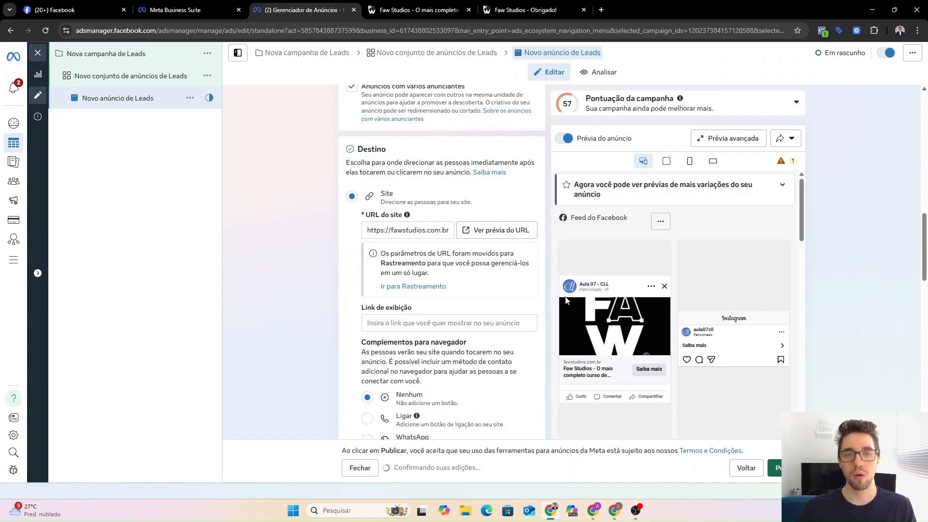
pyautogui.scroll(-1, 314, 237)
pyautogui.scroll(-4, 322, 205)
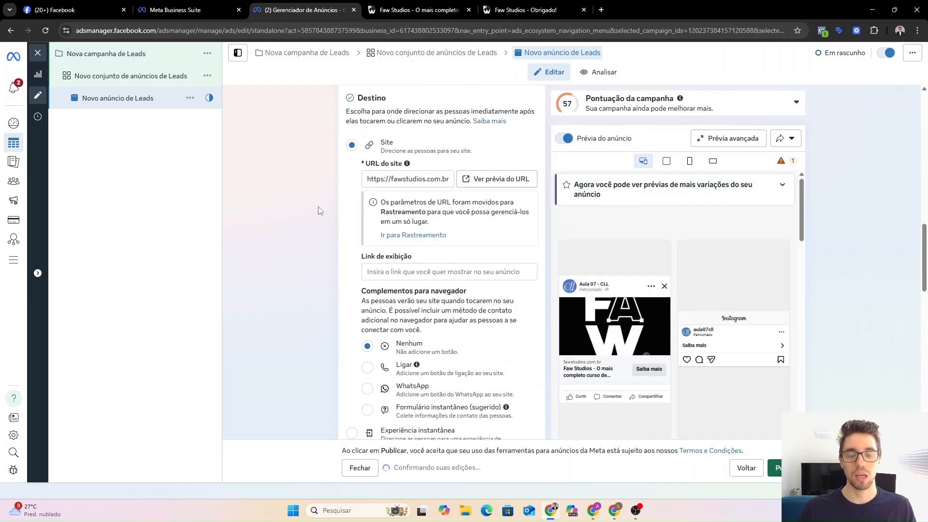
pyautogui.scroll(-1, 348, 207)
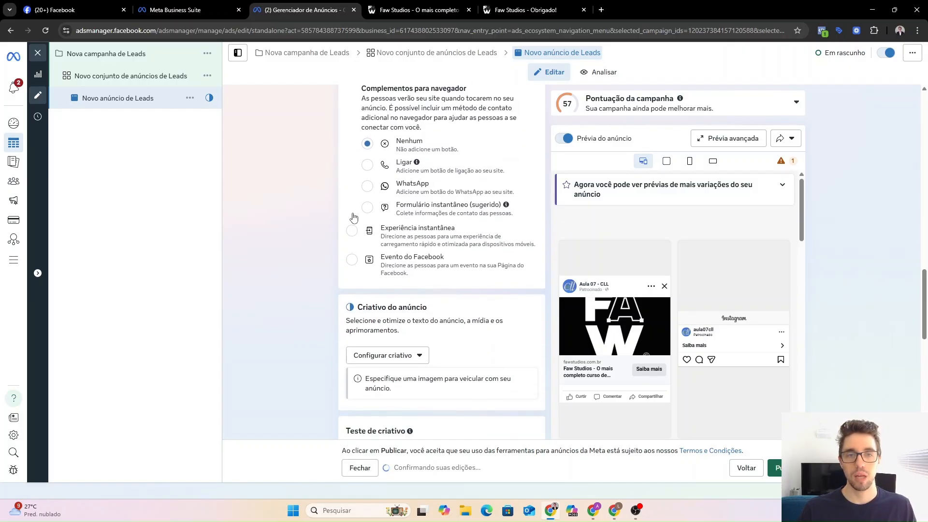
pyautogui.scroll(2, 363, 216)
pyautogui.scroll(-4, 317, 232)
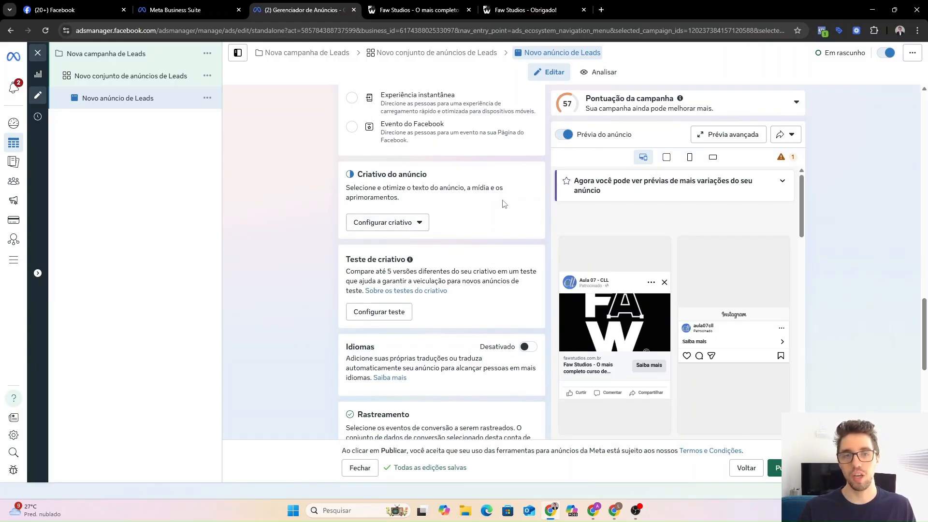
# Build an image ad from the orange 'A' 1290×1290 picture, keeping original crops.
pyautogui.click(389, 224)
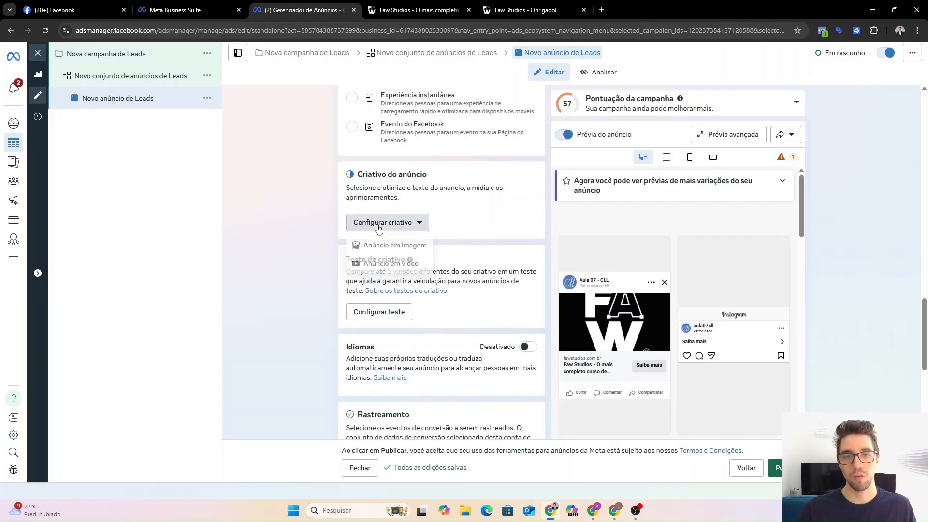
pyautogui.click(385, 249)
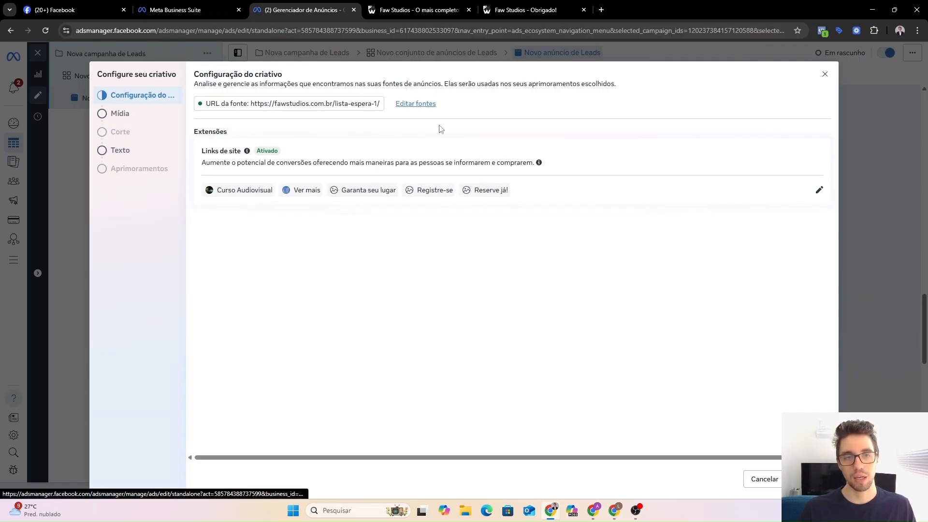
pyautogui.click(788, 476)
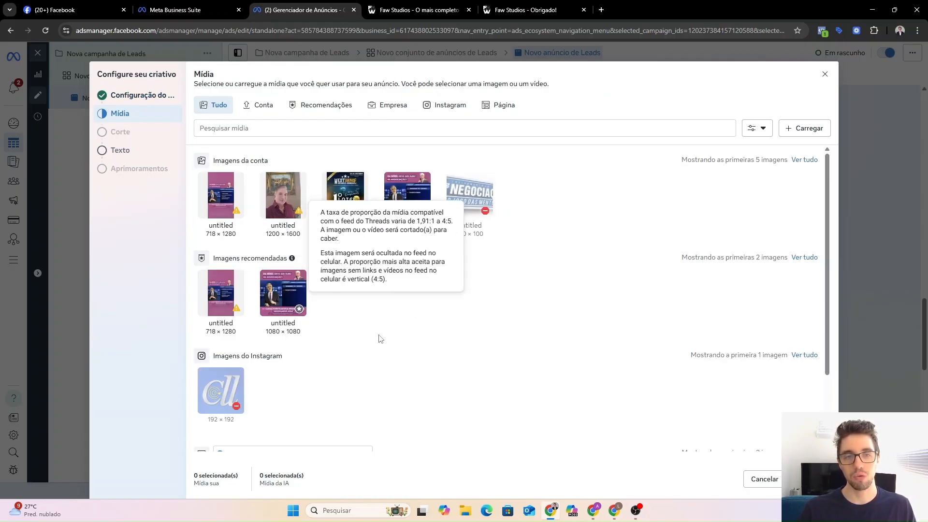
pyautogui.scroll(-2, 357, 332)
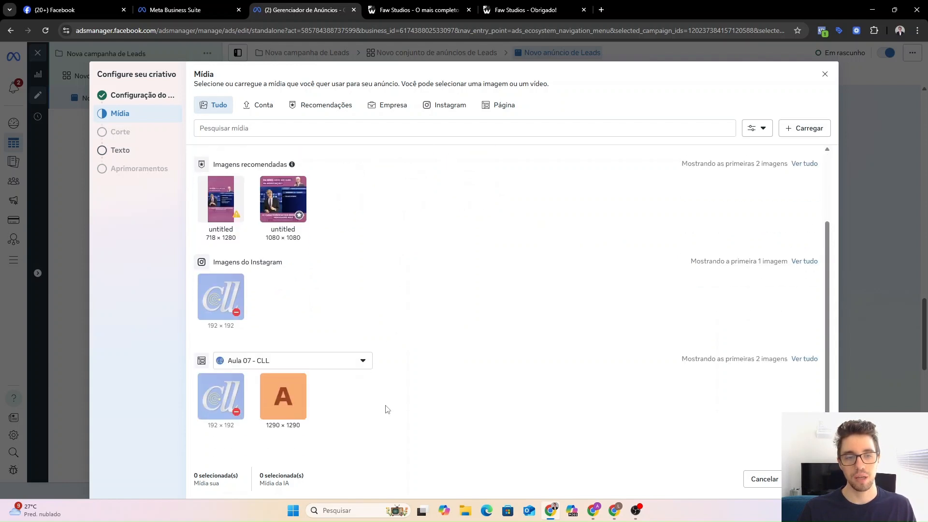
pyautogui.click(285, 408)
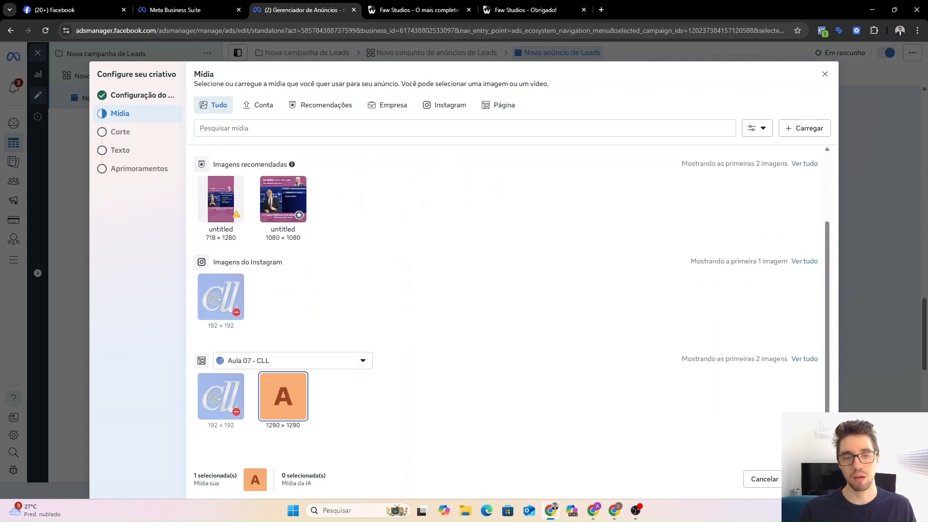
pyautogui.click(809, 478)
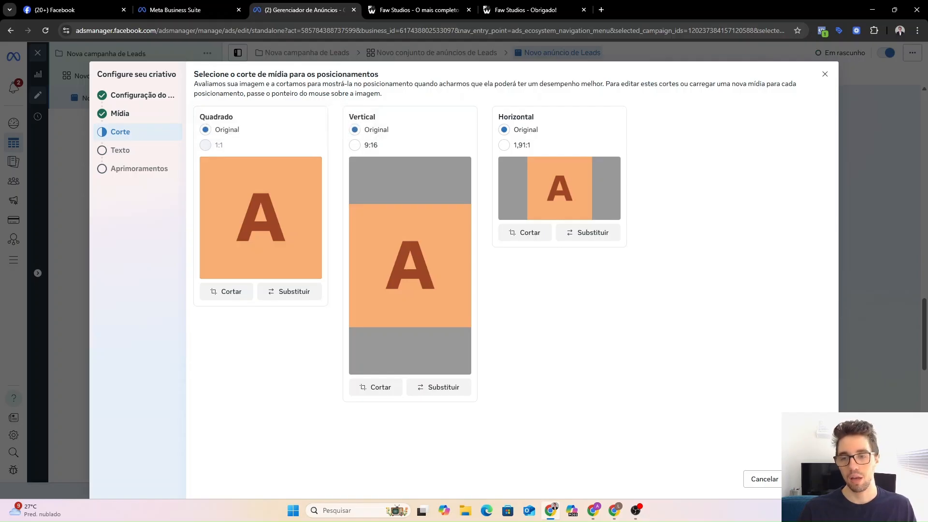
pyautogui.click(810, 478)
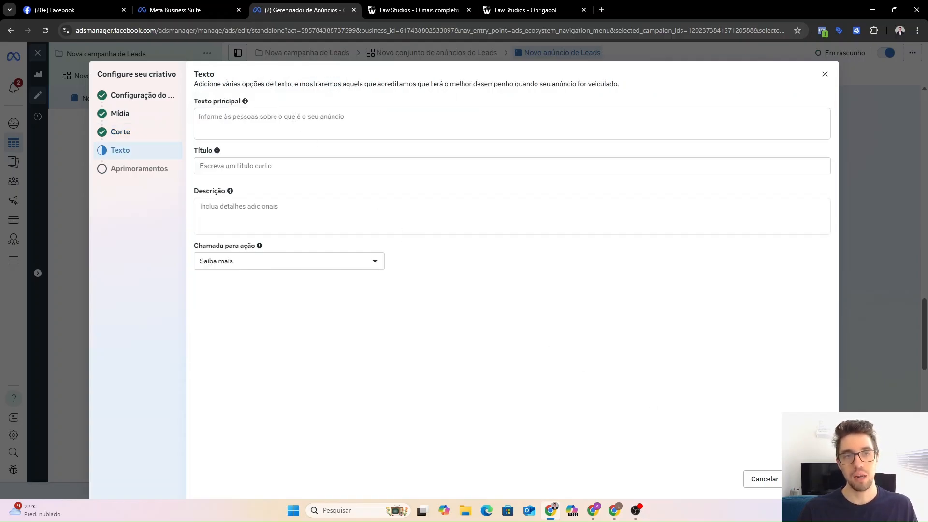
# Enter primary text 'Texto principal' and headline 'título' for the image creative.
pyautogui.click(295, 116)
pyautogui.click(276, 188)
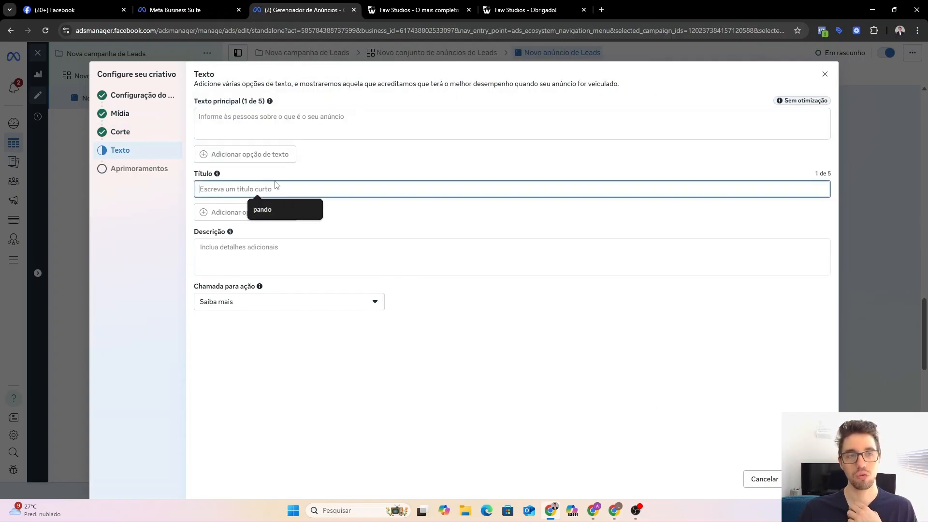
pyautogui.click(263, 116)
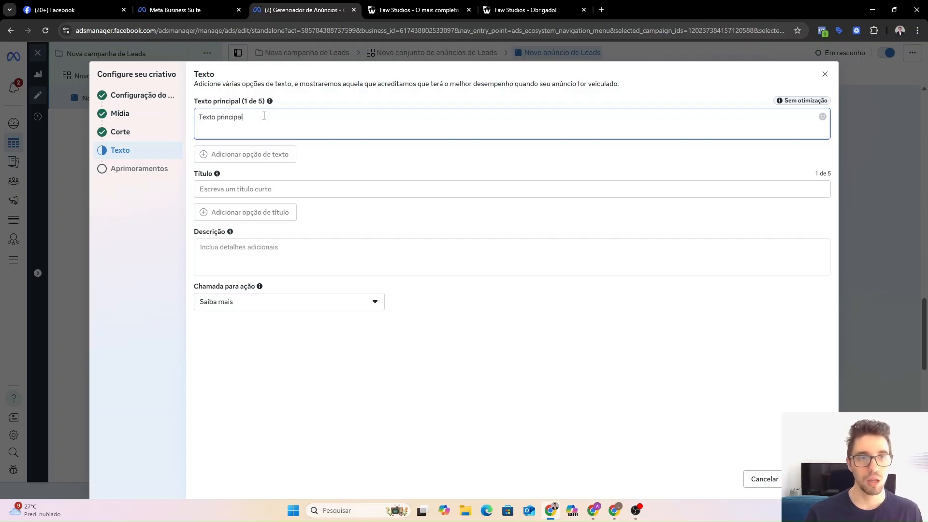
pyautogui.click(292, 189)
pyautogui.write('título')
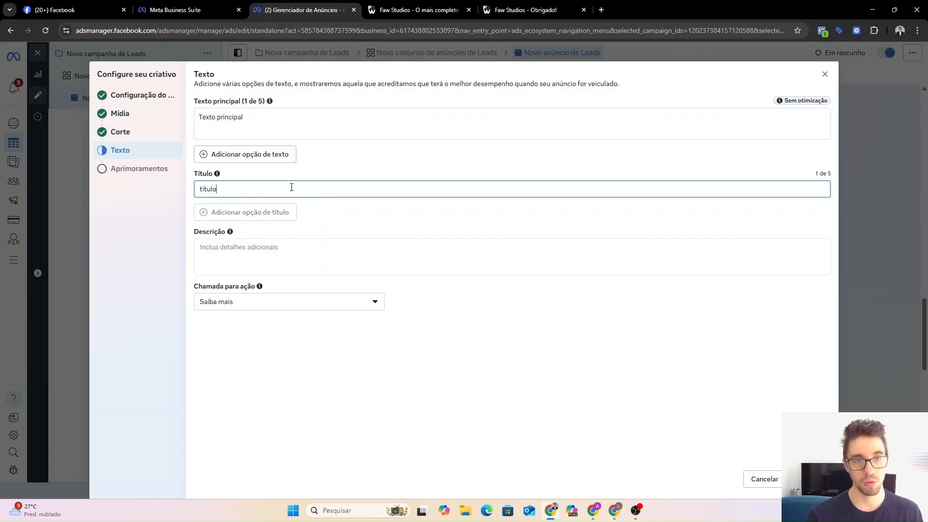
pyautogui.click(313, 210)
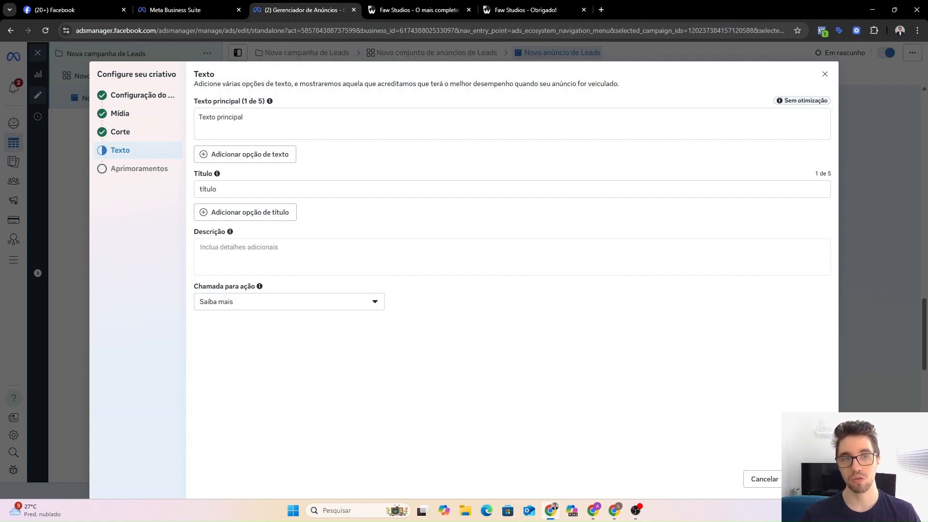
pyautogui.click(810, 479)
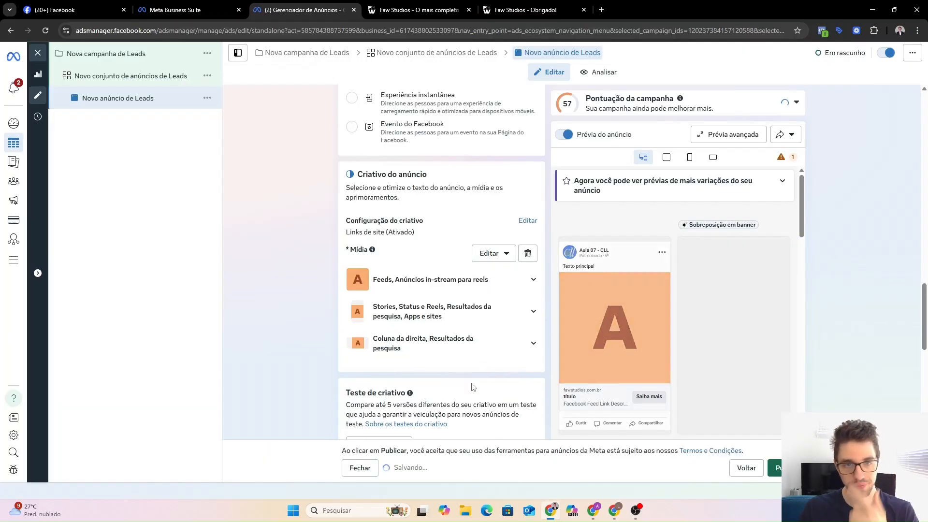
# Finish the creative and check the primary text in the Instagram feed preview.
pyautogui.scroll(-1, 296, 269)
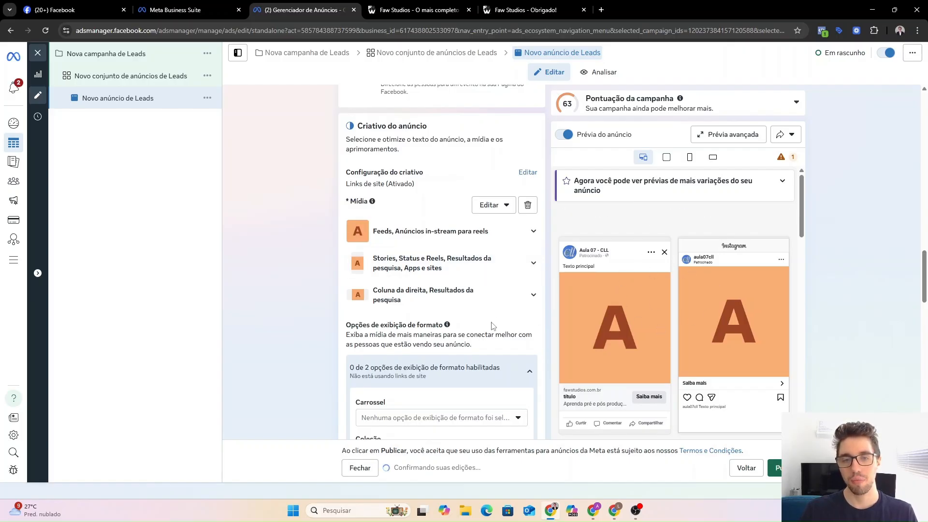
pyautogui.click(495, 378)
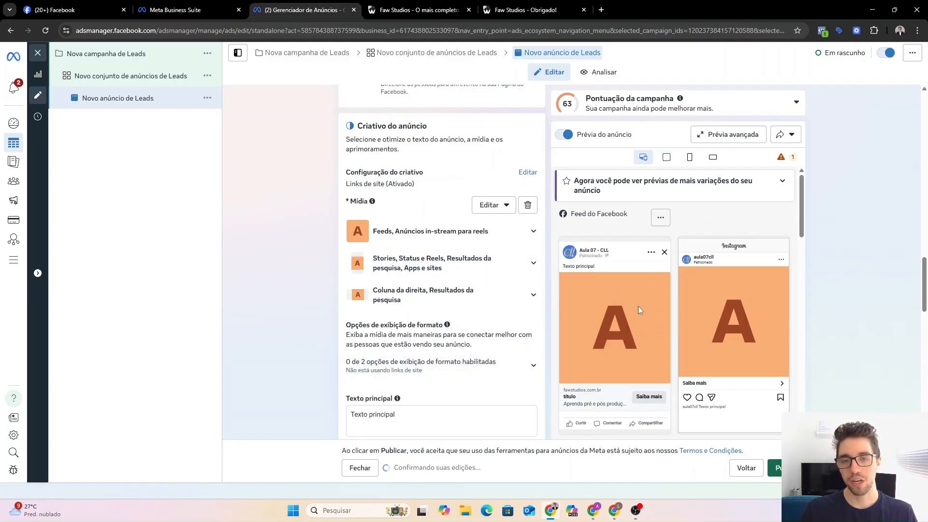
pyautogui.scroll(-2, 399, 332)
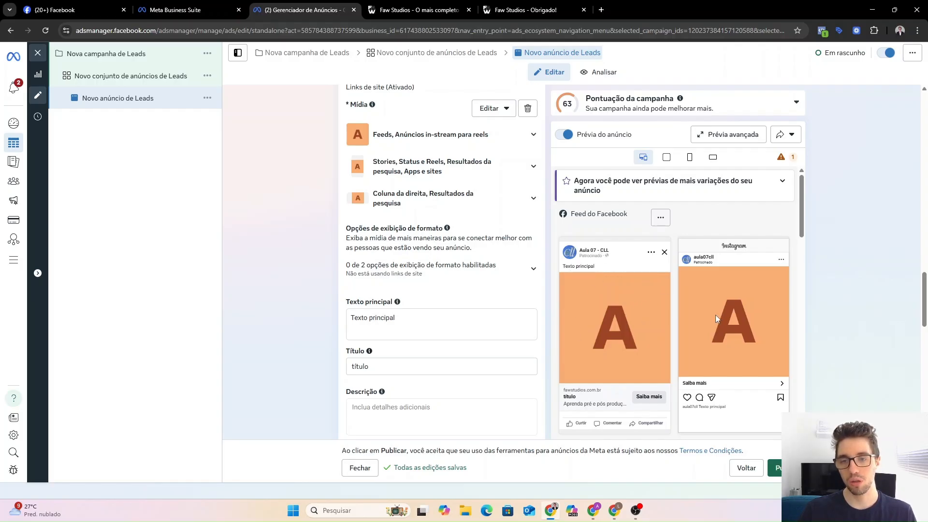
pyautogui.moveTo(698, 407); pyautogui.dragTo(726, 411)
pyautogui.click(730, 412)
pyautogui.click(729, 415)
pyautogui.click(726, 411)
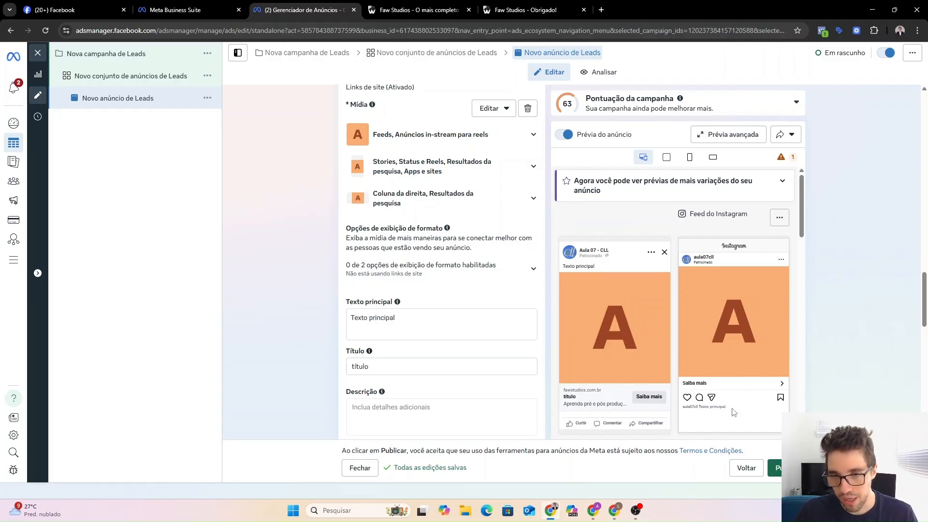
pyautogui.click(426, 317)
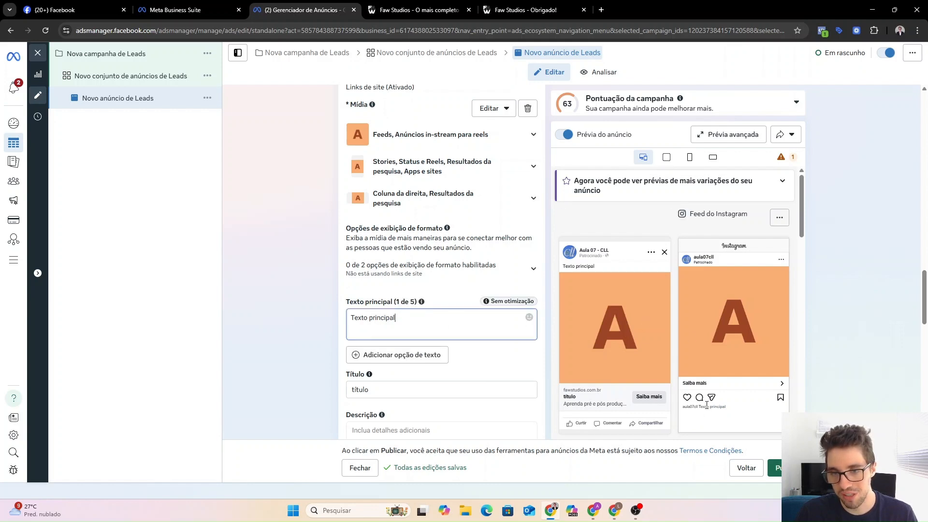
pyautogui.moveTo(698, 407); pyautogui.dragTo(722, 406)
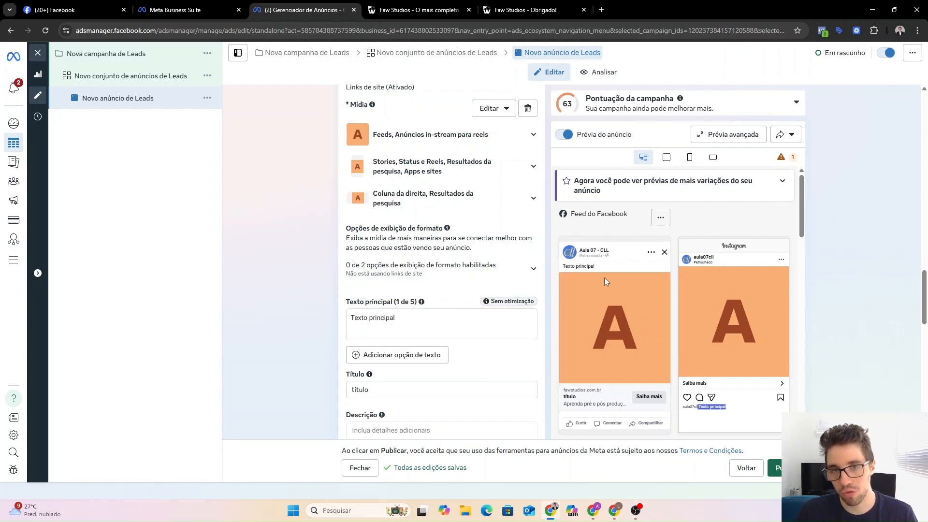
pyautogui.click(589, 265)
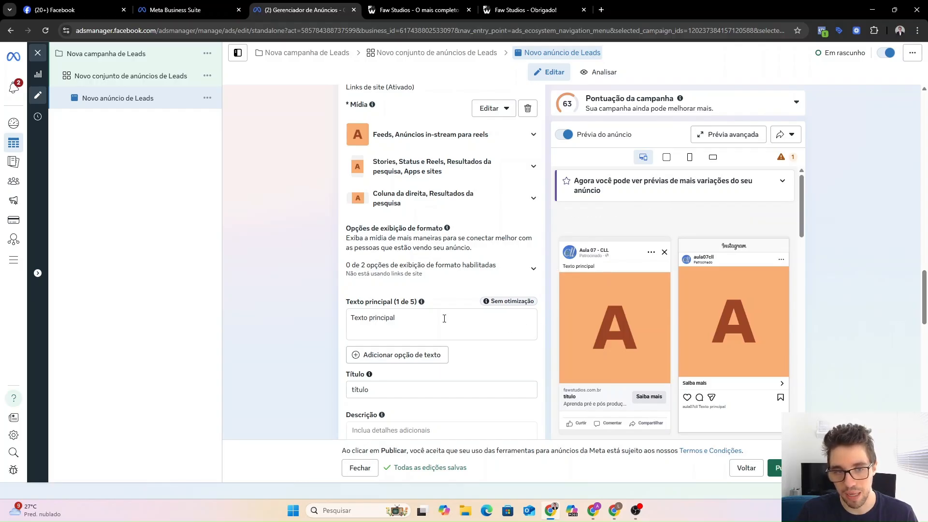
# Check the headline 'título' in the ad's feed previews.
pyautogui.scroll(-2, 398, 308)
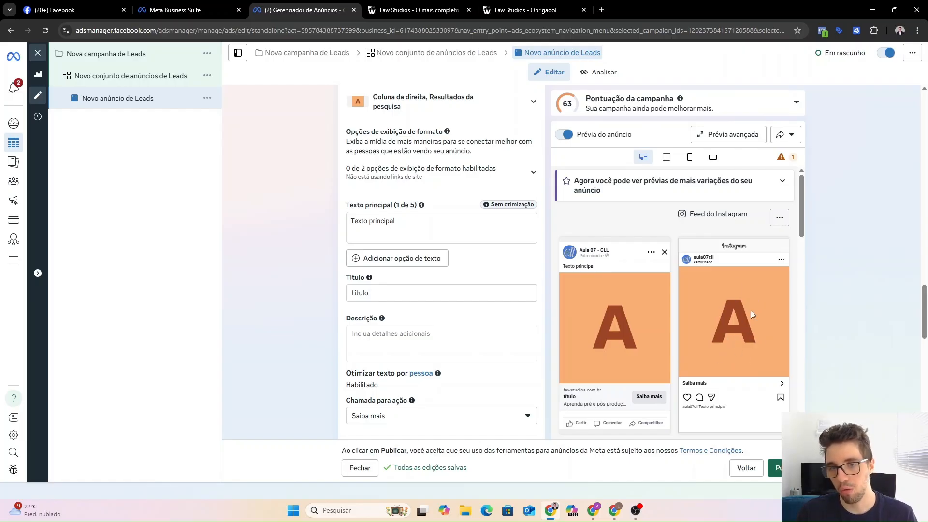
pyautogui.doubleClick(371, 293)
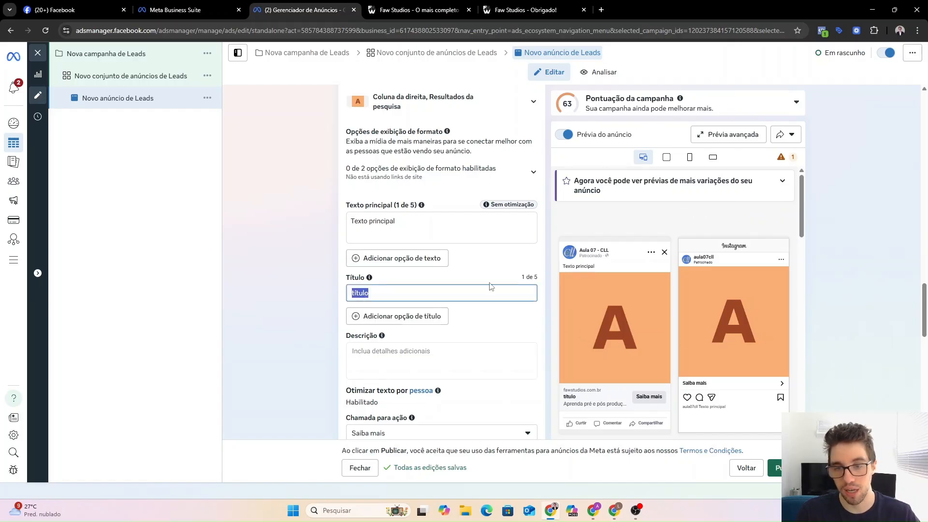
pyautogui.scroll(-1, 465, 274)
pyautogui.scroll(-2, 441, 275)
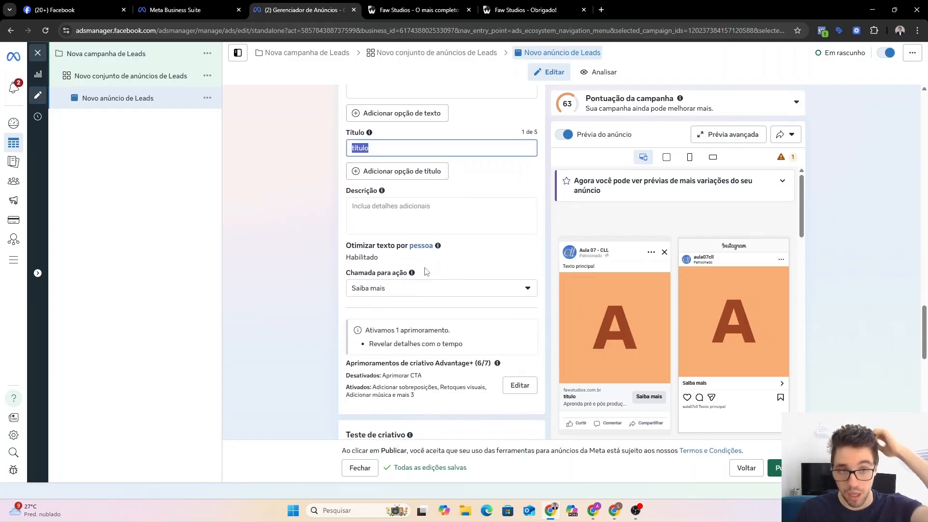
pyautogui.click(484, 186)
pyautogui.scroll(-2, 404, 225)
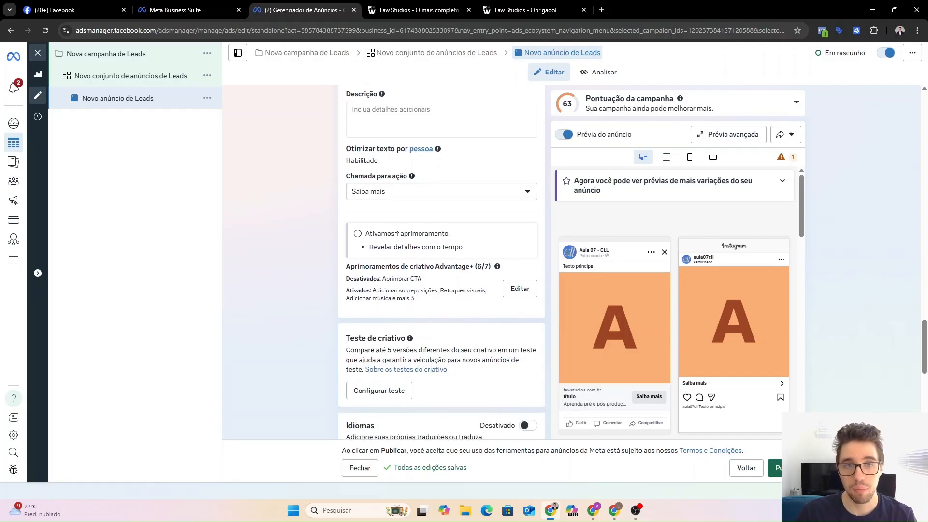
pyautogui.scroll(-5, 432, 242)
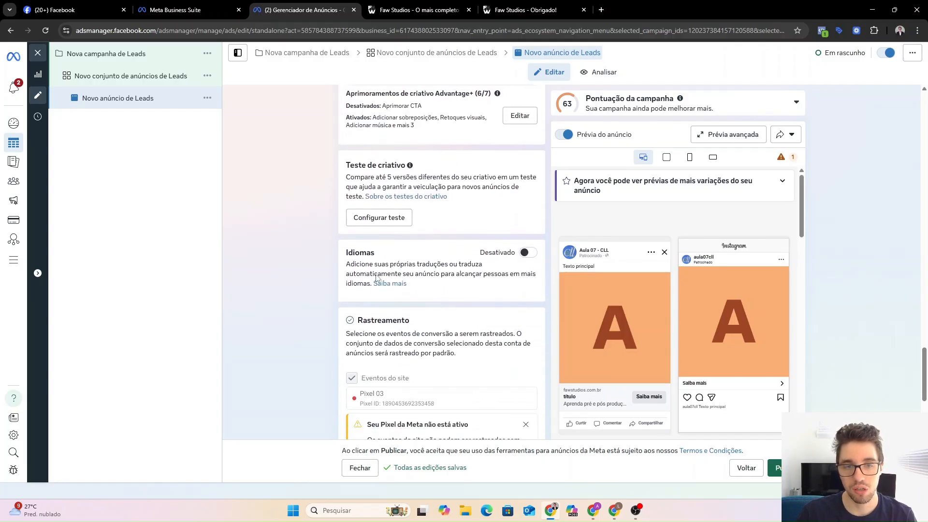
pyautogui.scroll(-1, 380, 261)
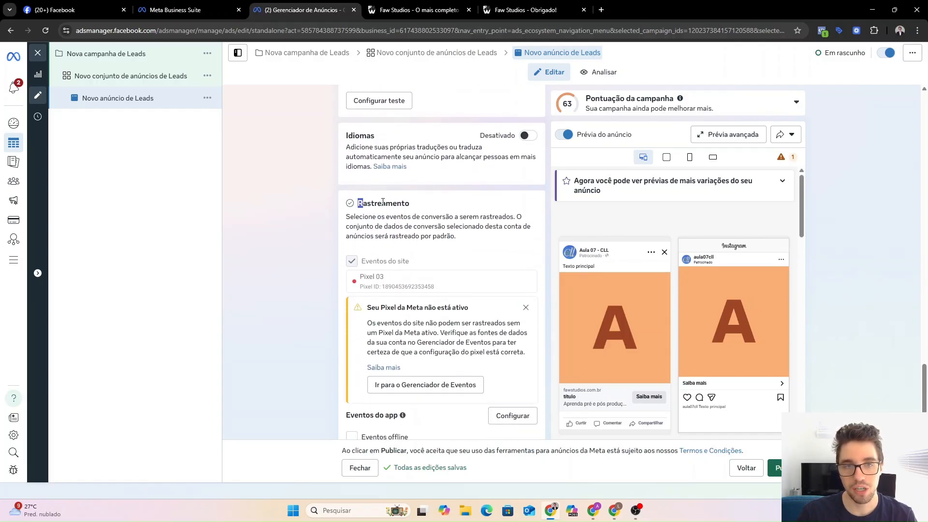
pyautogui.moveTo(382, 202); pyautogui.dragTo(434, 205)
pyautogui.click(441, 247)
pyautogui.scroll(-1, 364, 256)
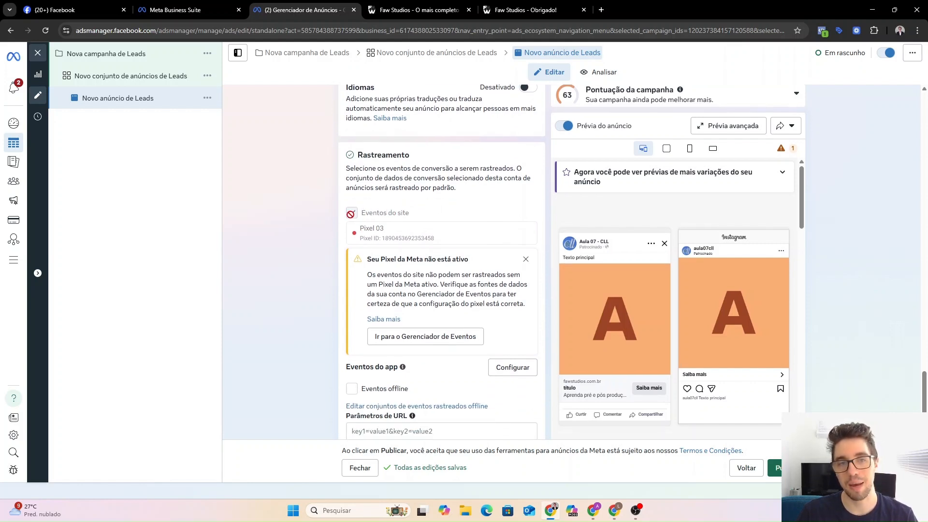
pyautogui.moveTo(363, 229); pyautogui.dragTo(395, 232)
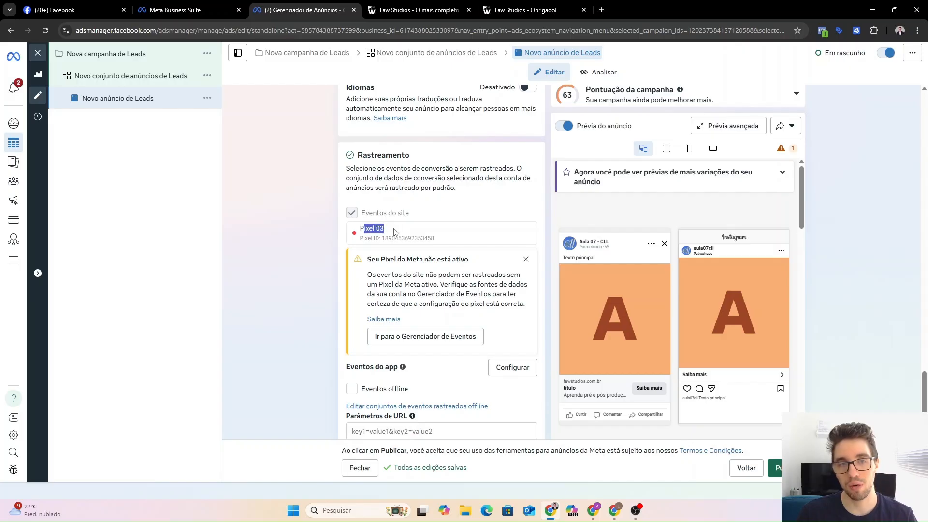
pyautogui.click(395, 232)
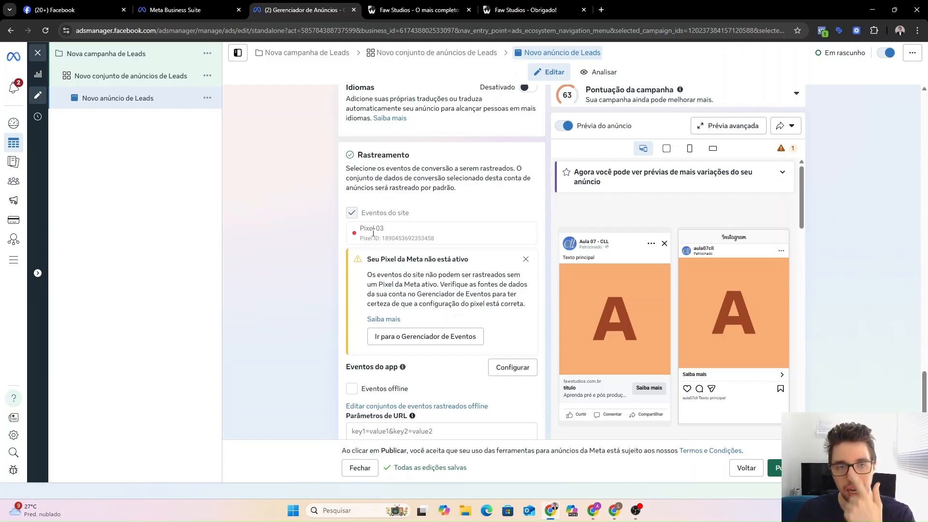
pyautogui.moveTo(360, 232); pyautogui.dragTo(387, 231)
pyautogui.click(390, 231)
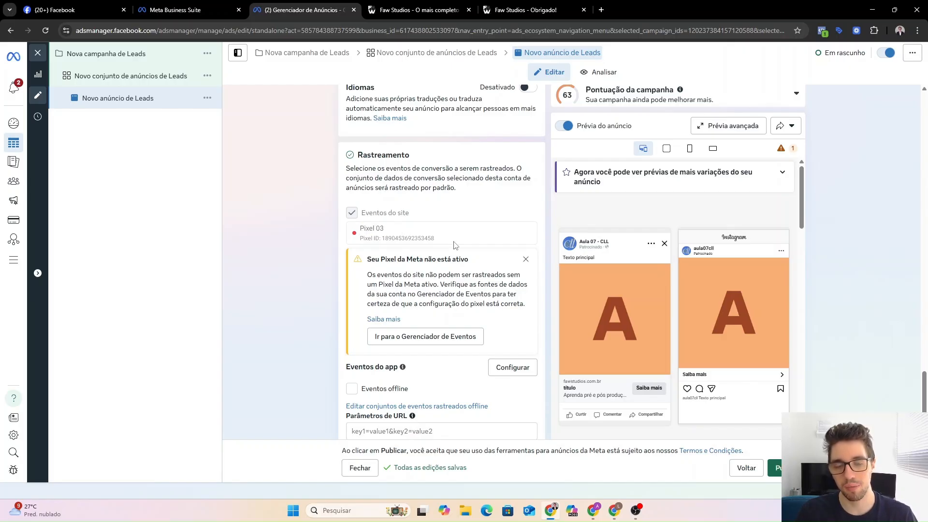
pyautogui.doubleClick(423, 238)
pyautogui.click(433, 241)
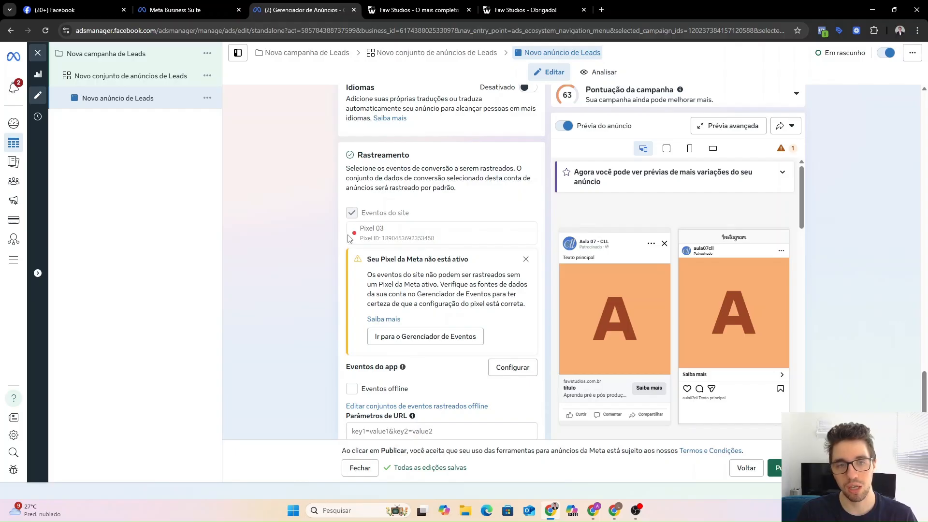
pyautogui.scroll(-1, 317, 239)
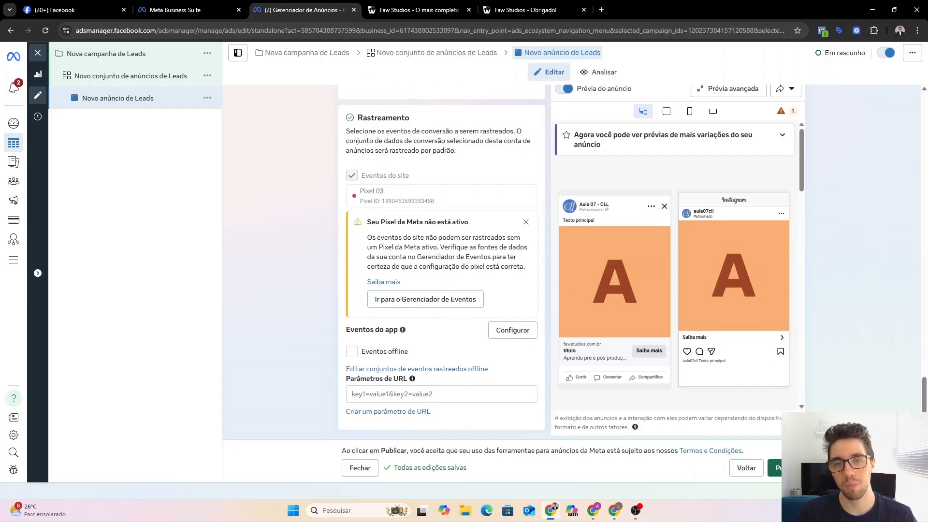
# Close the ad editor without publishing and duplicate the Leads ad set into its original campaign.
pyautogui.click(367, 470)
pyautogui.click(516, 253)
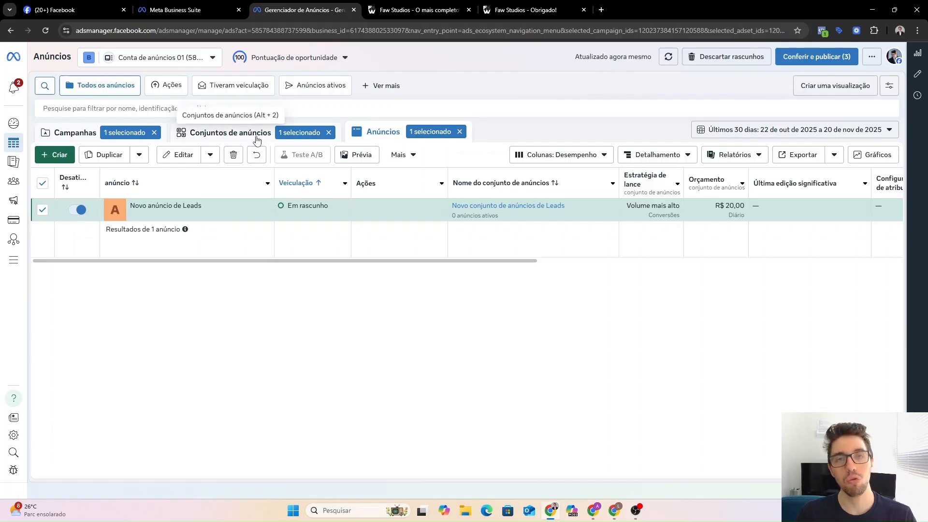
pyautogui.click(256, 139)
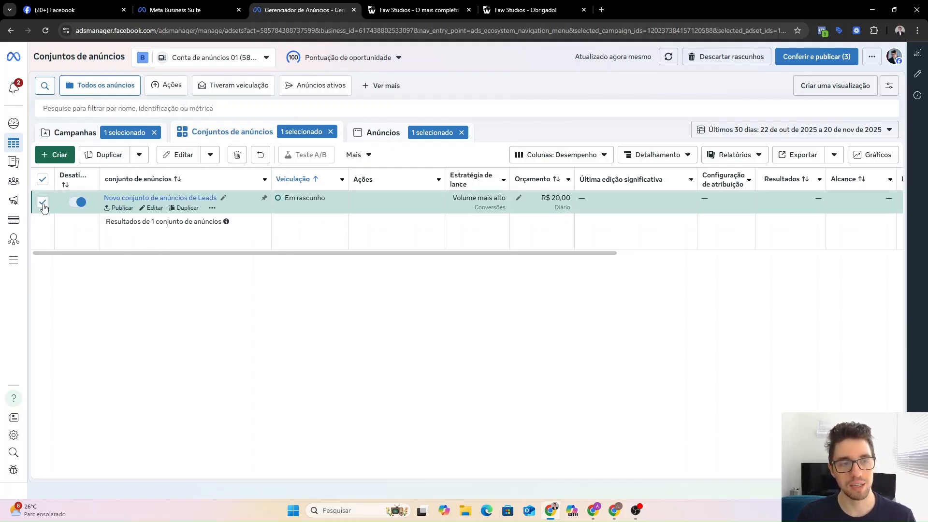
pyautogui.click(109, 156)
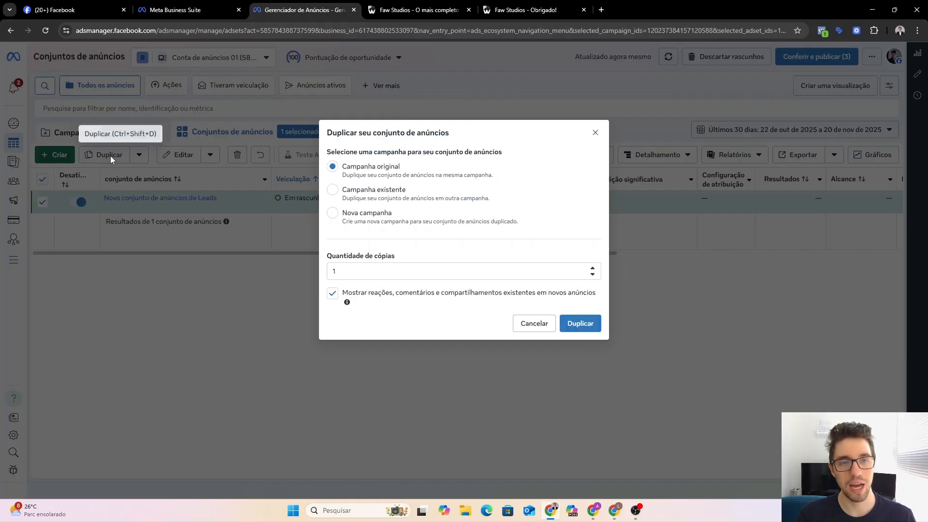
pyautogui.click(588, 325)
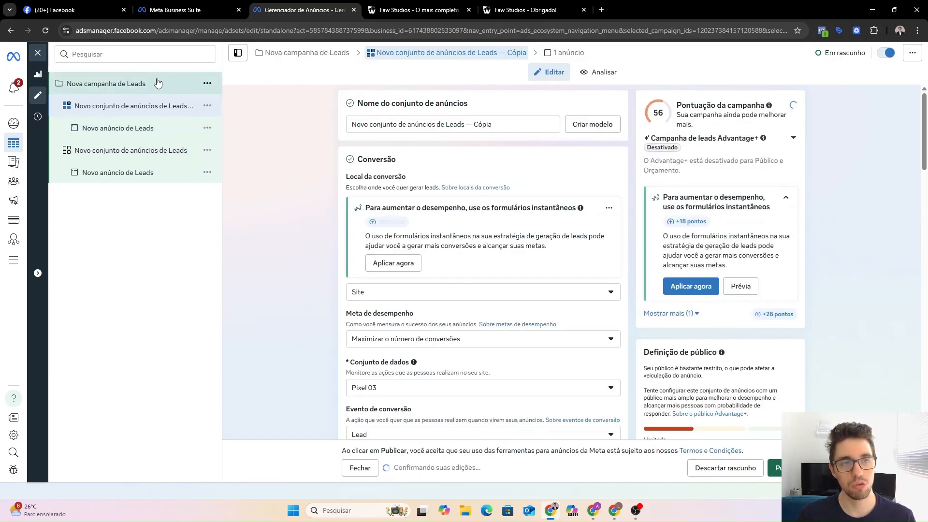
# Remove the Seguidores IG - Aula 07 CLL and Visitaram IG - 365d - Aula 07 CLL audiences from the copy.
pyautogui.moveTo(378, 124); pyautogui.dragTo(513, 143)
pyautogui.click(461, 144)
pyautogui.scroll(-5, 325, 145)
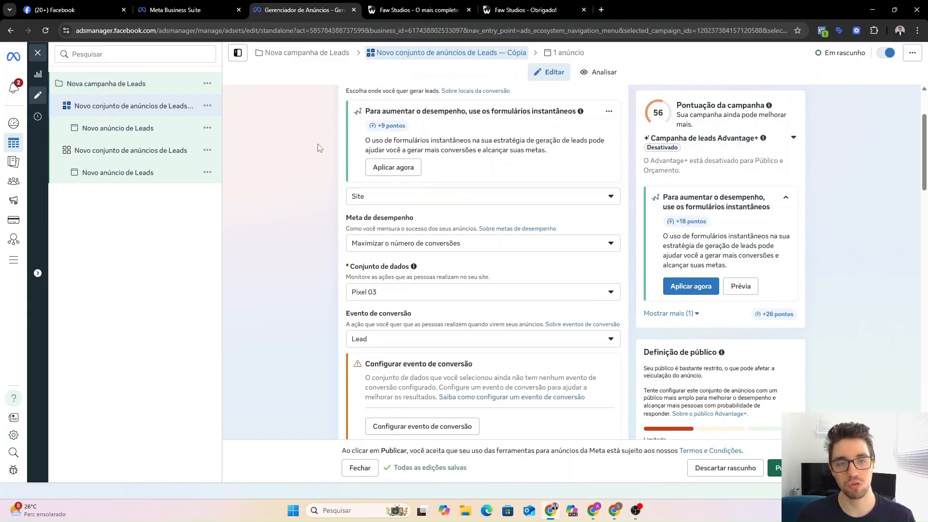
pyautogui.scroll(-5, 348, 205)
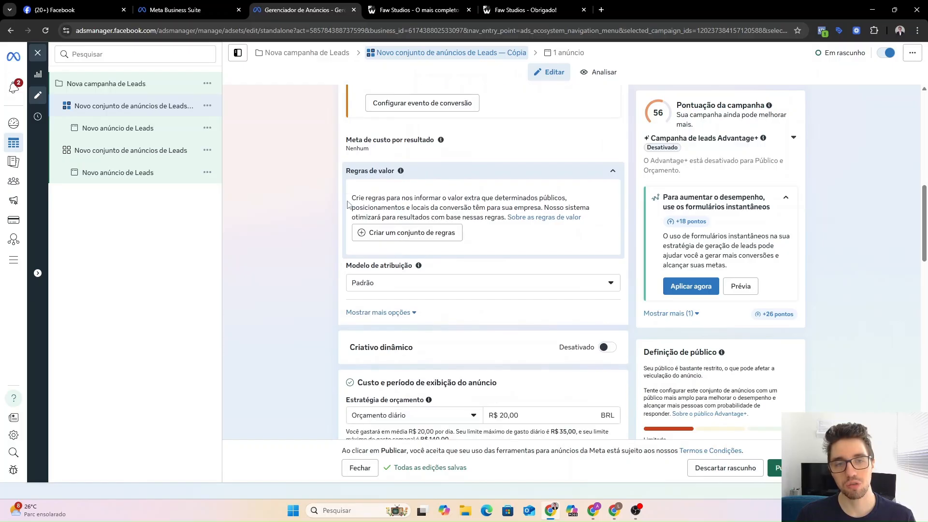
pyautogui.scroll(-10, 302, 178)
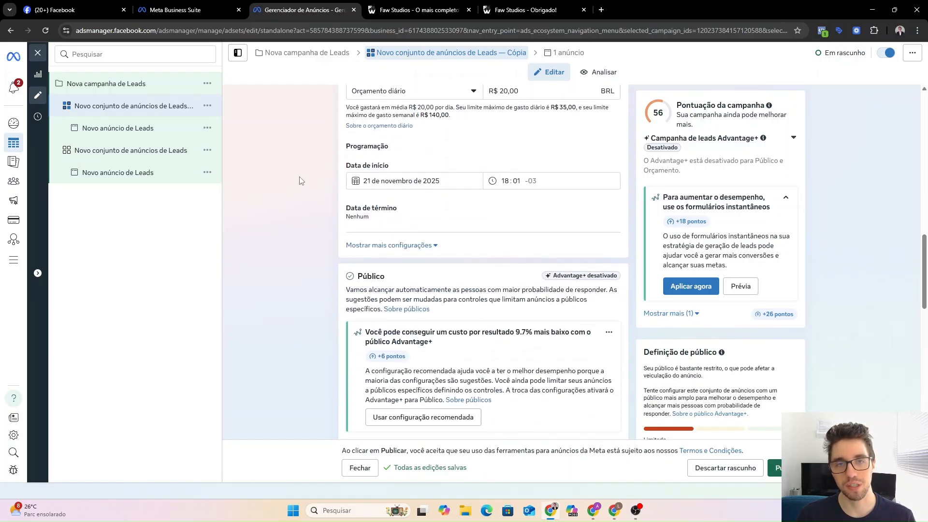
pyautogui.scroll(1, 411, 192)
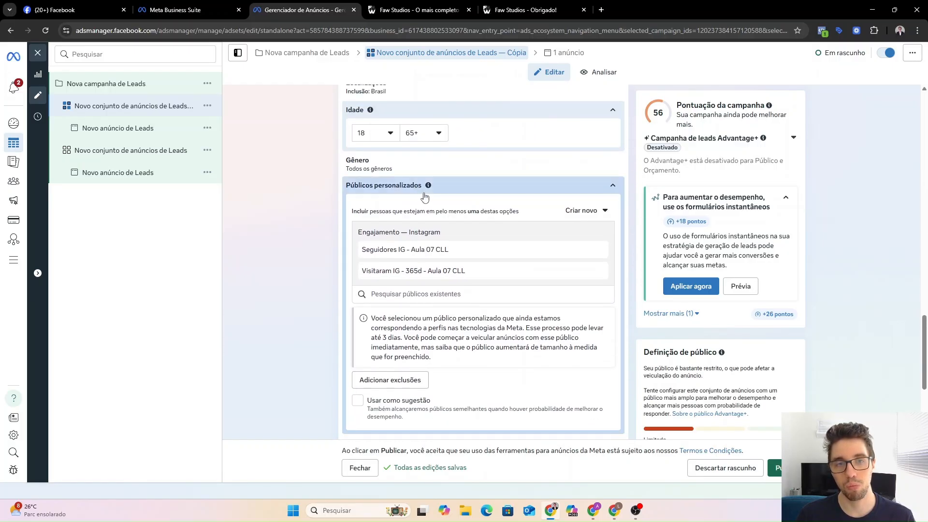
pyautogui.click(448, 187)
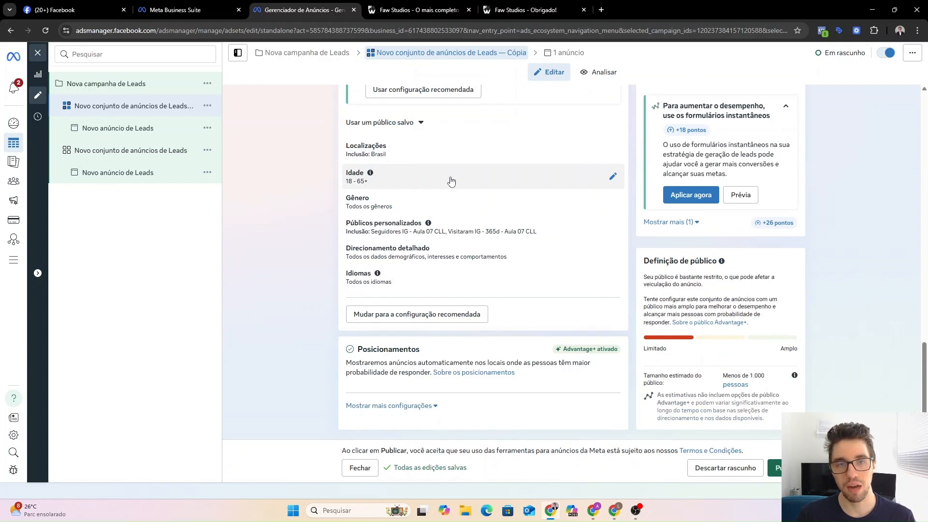
pyautogui.click(478, 232)
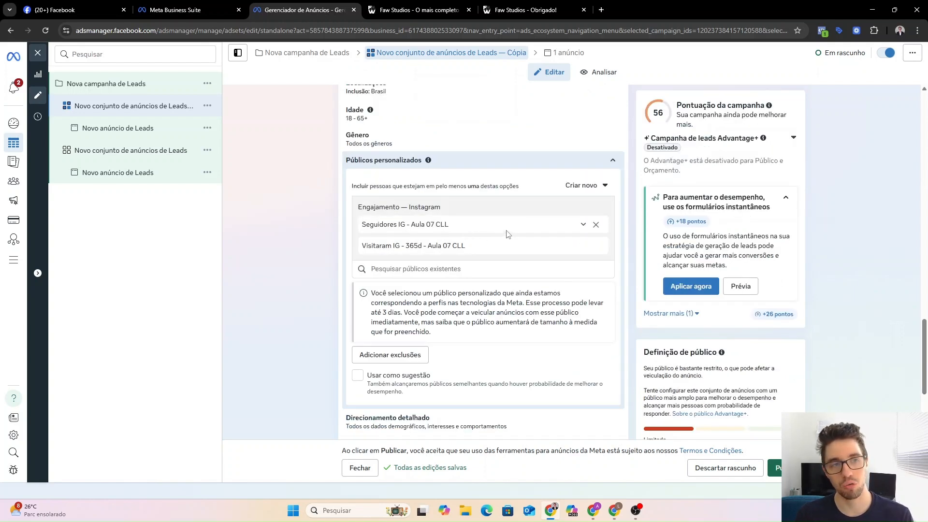
pyautogui.click(597, 224)
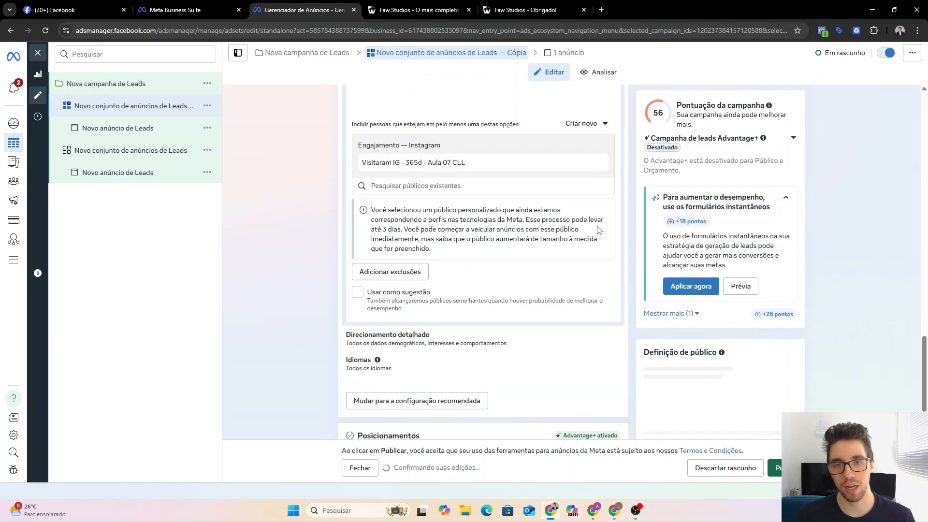
pyautogui.click(596, 224)
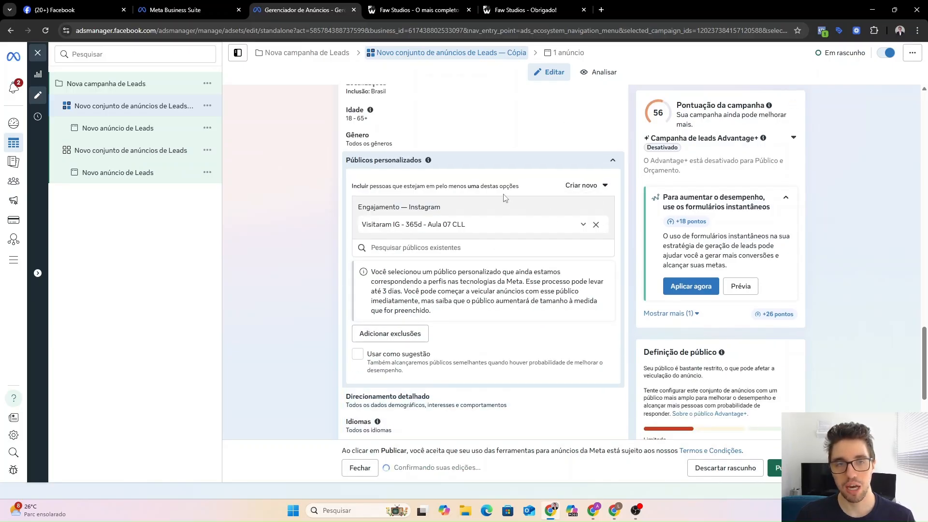
pyautogui.click(479, 161)
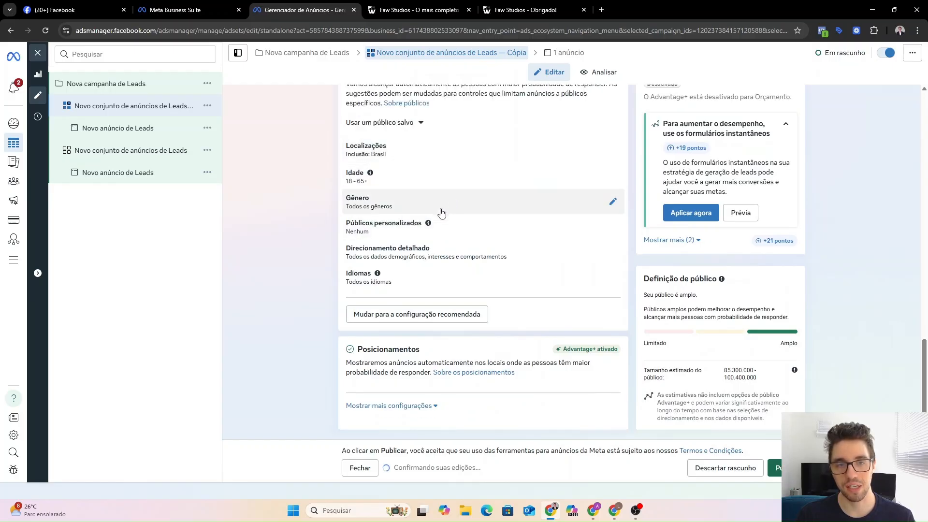
# Search 'empreend' and add the Empreendedorismo interest to the copy's detailed targeting.
pyautogui.click(421, 259)
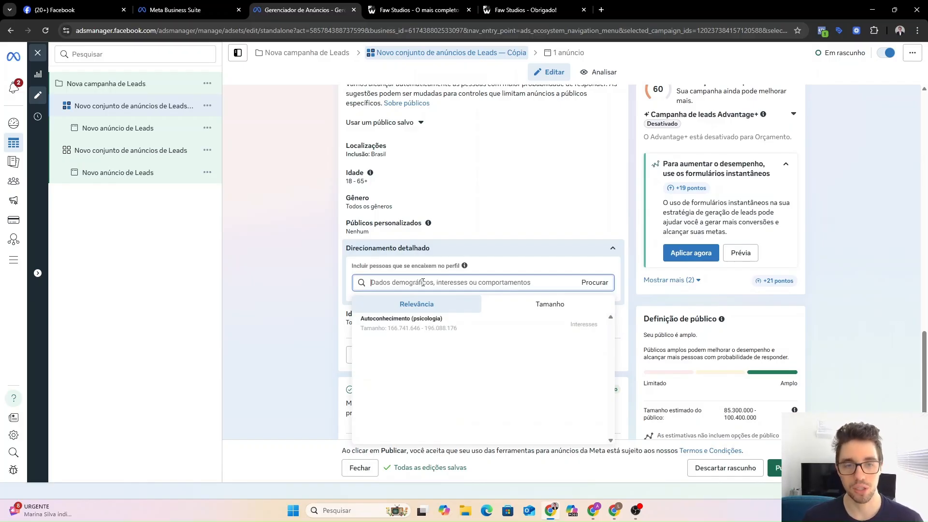
pyautogui.write('empreend')
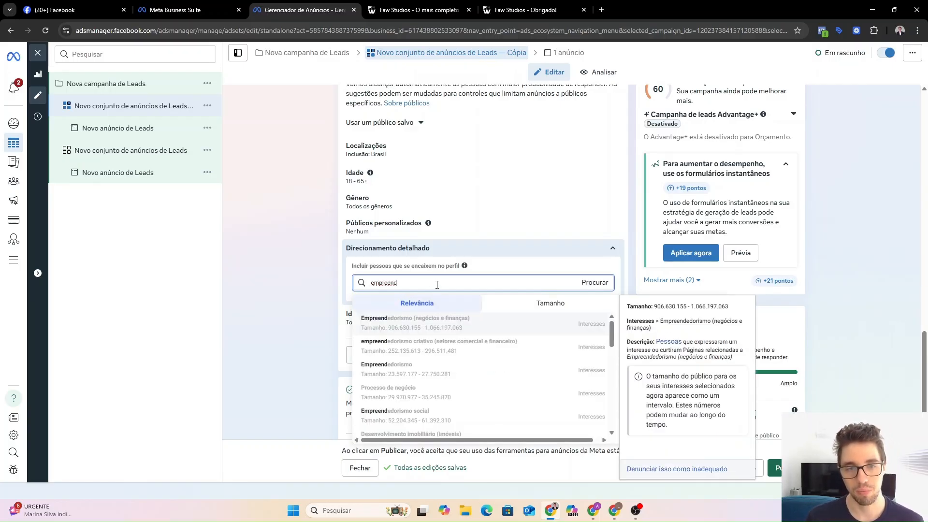
pyautogui.click(417, 369)
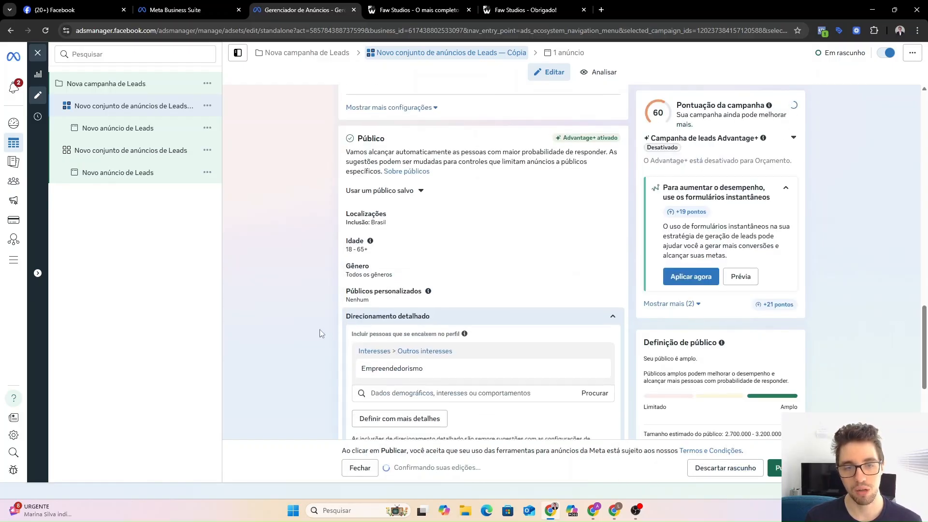
pyautogui.moveTo(410, 347)
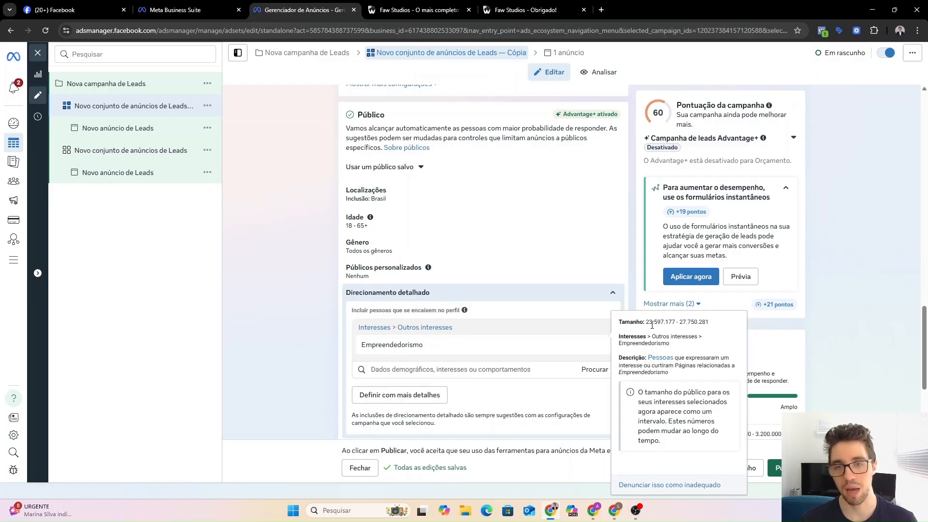
pyautogui.moveTo(647, 324); pyautogui.dragTo(696, 325)
pyautogui.click(696, 325)
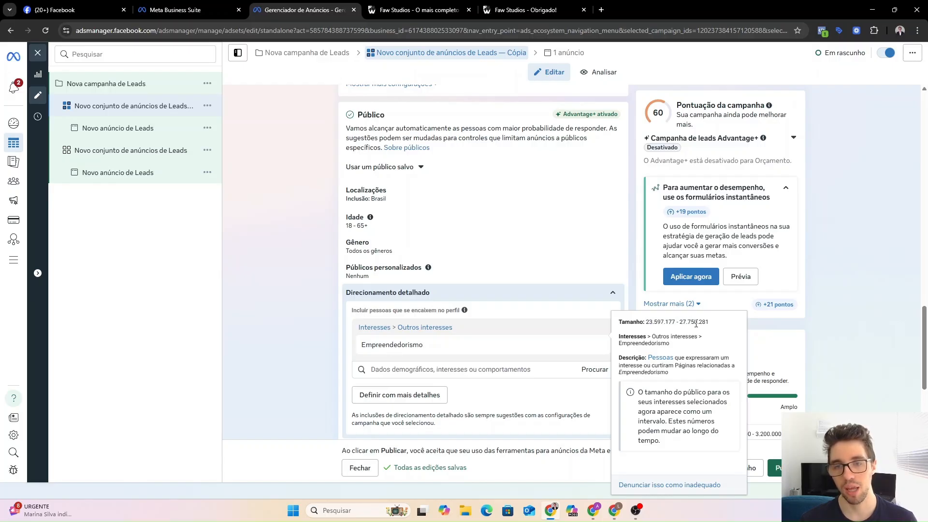
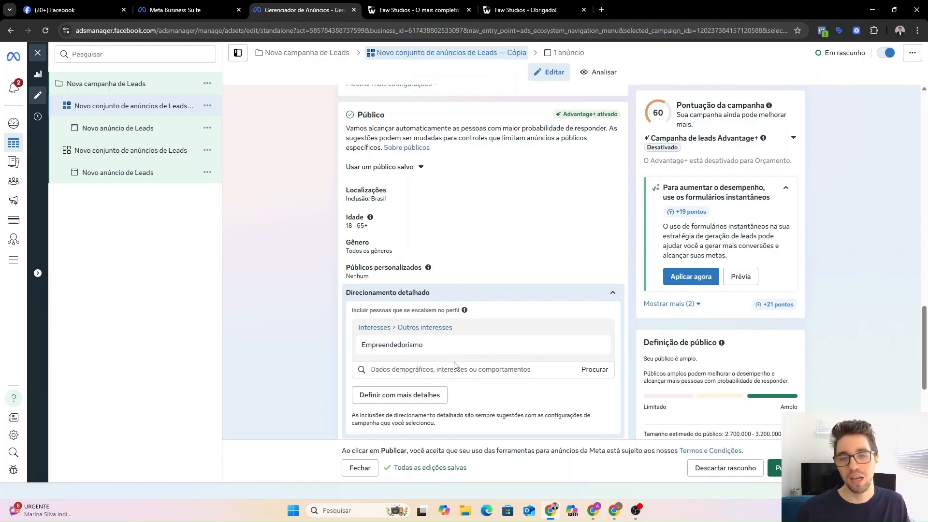
# Remove the Empreendedorismo interest and search detailed targeting for 'odonto'.
pyautogui.click(598, 345)
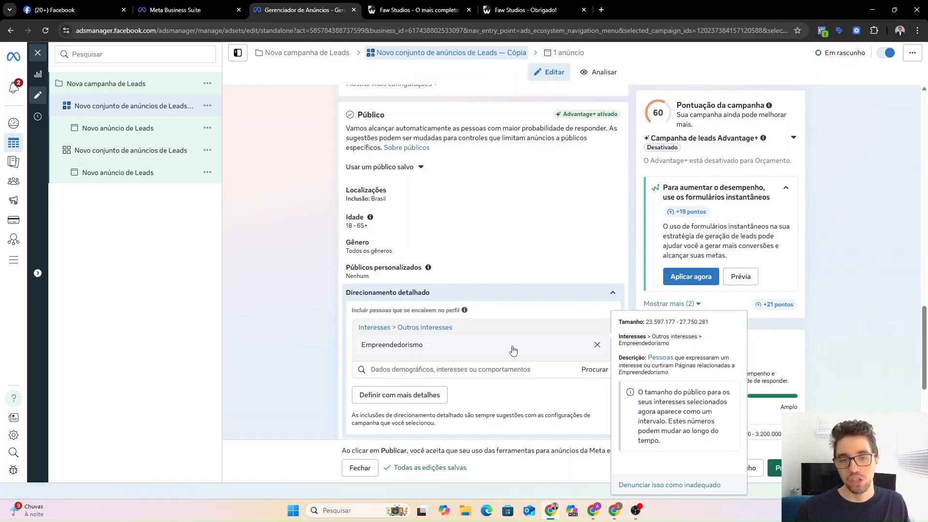
pyautogui.click(476, 333)
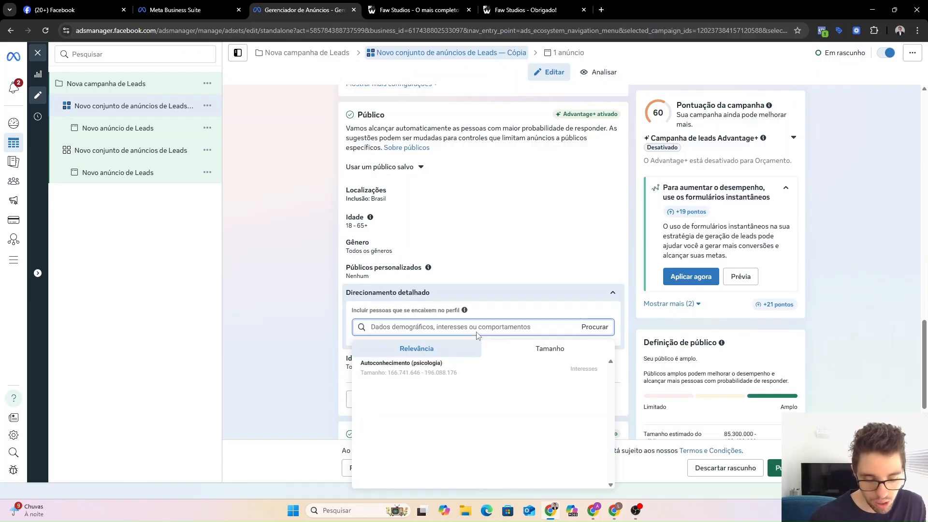
pyautogui.write('odonto')
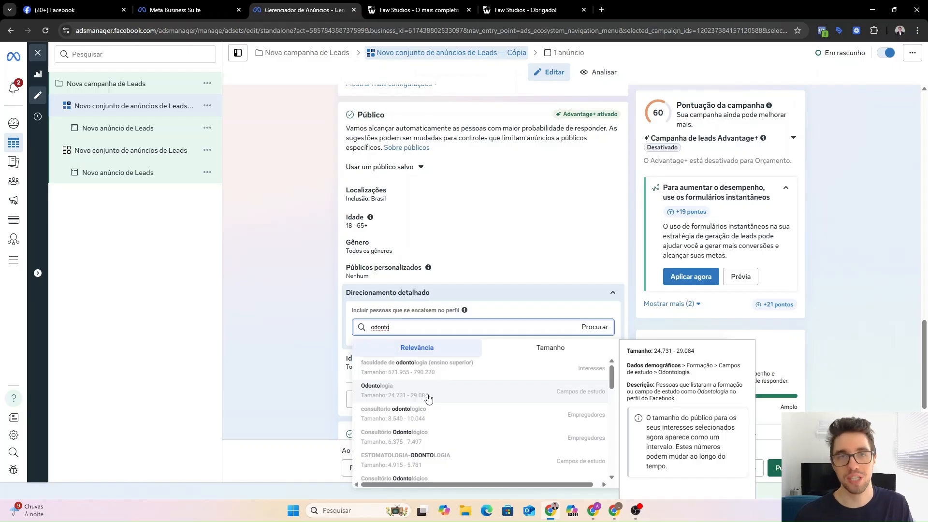
pyautogui.scroll(-4, 429, 398)
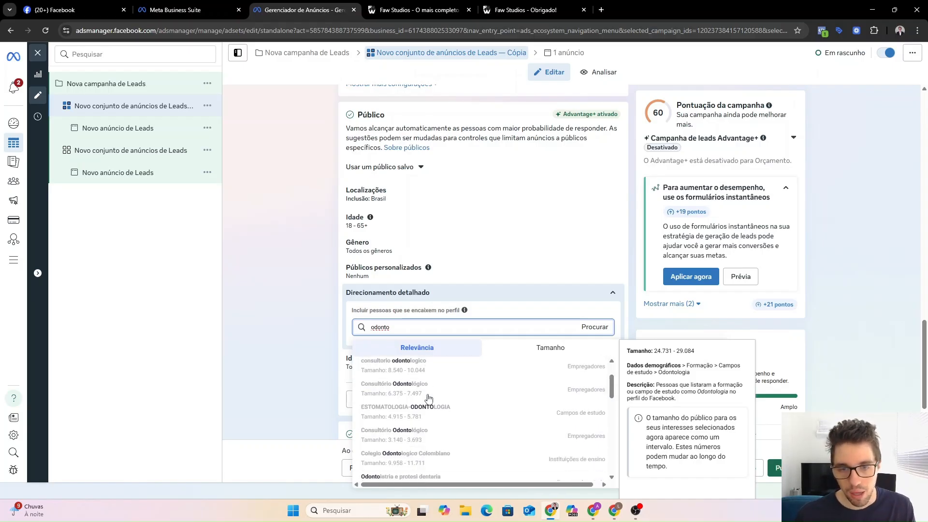
pyautogui.scroll(-5, 428, 399)
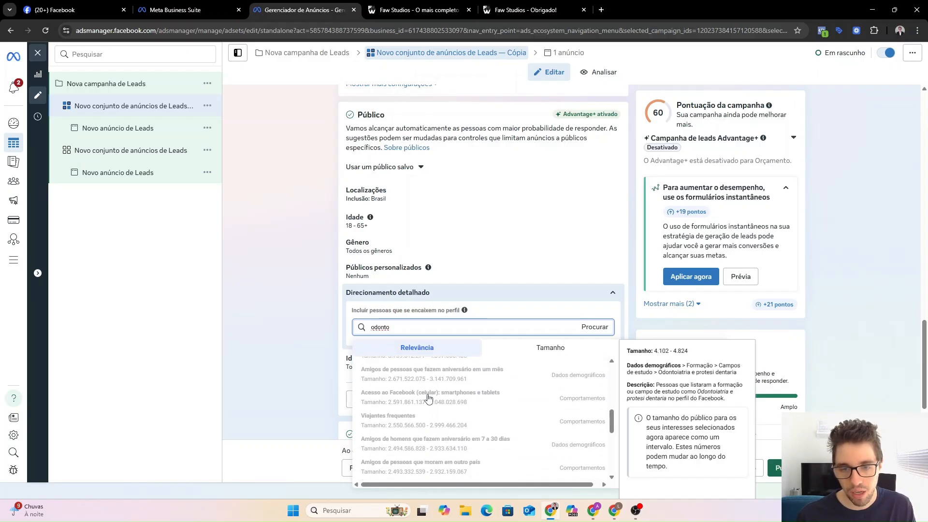
# Replace the targeting search term with 'consultório odon'.
pyautogui.doubleClick(410, 327)
pyautogui.press('BackSpace')
pyautogui.write('donslt')
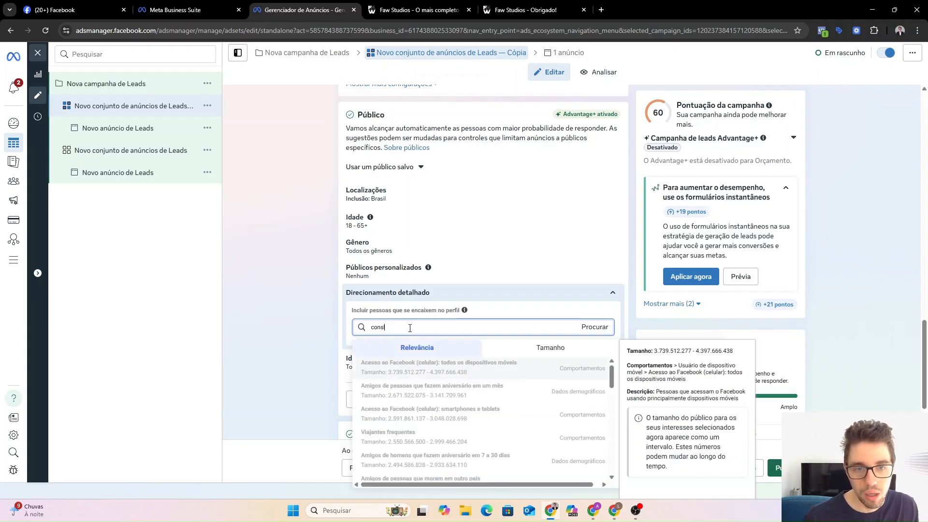
pyautogui.write('ult')
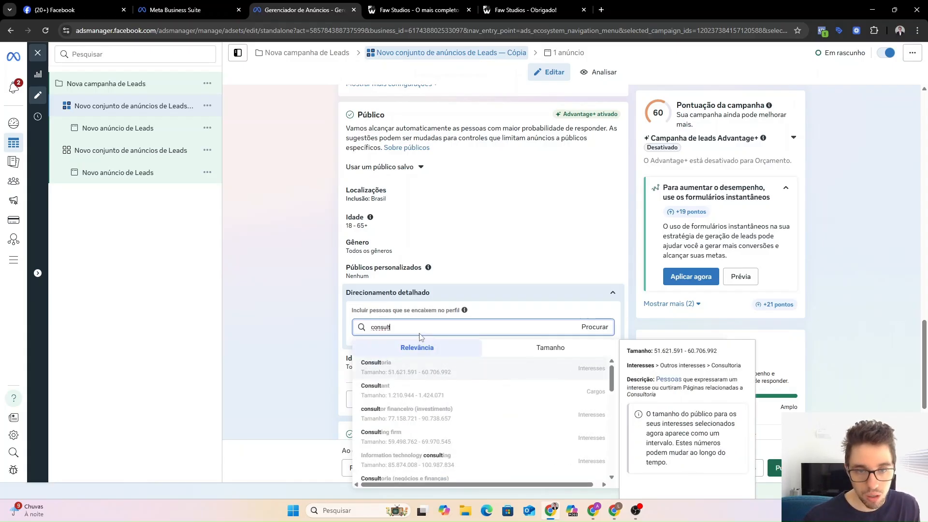
pyautogui.write('ório odon')
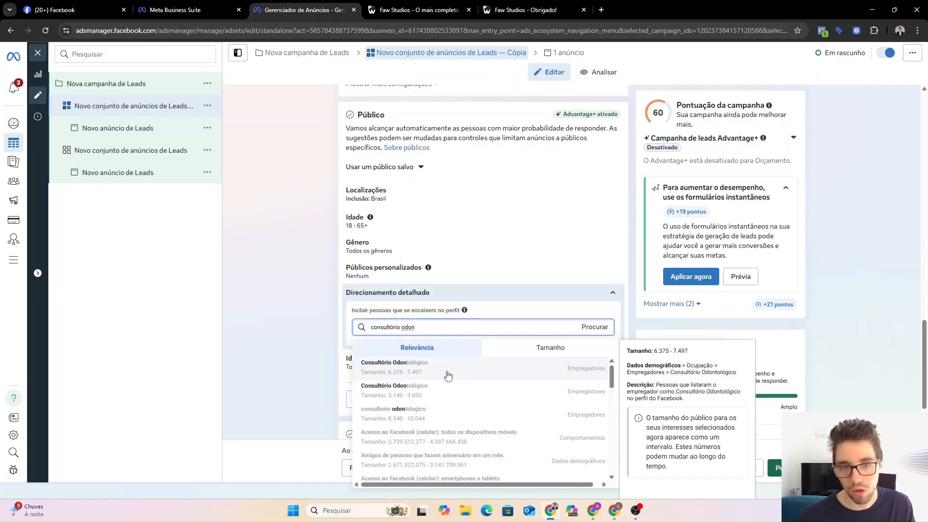
# Add Consultório Odontológico (twice), Clínica de Odontologia Integrada and consultorio odontologico as employer targets.
pyautogui.click(447, 376)
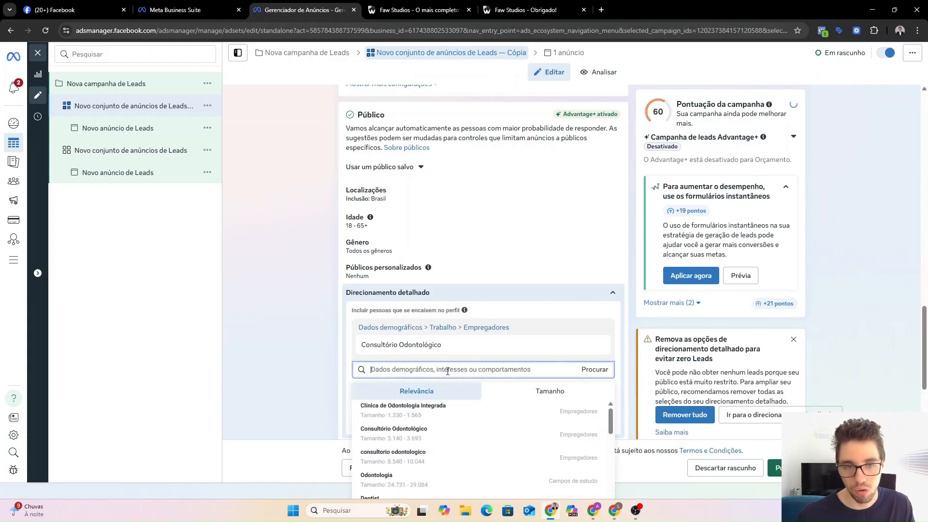
pyautogui.moveTo(411, 419)
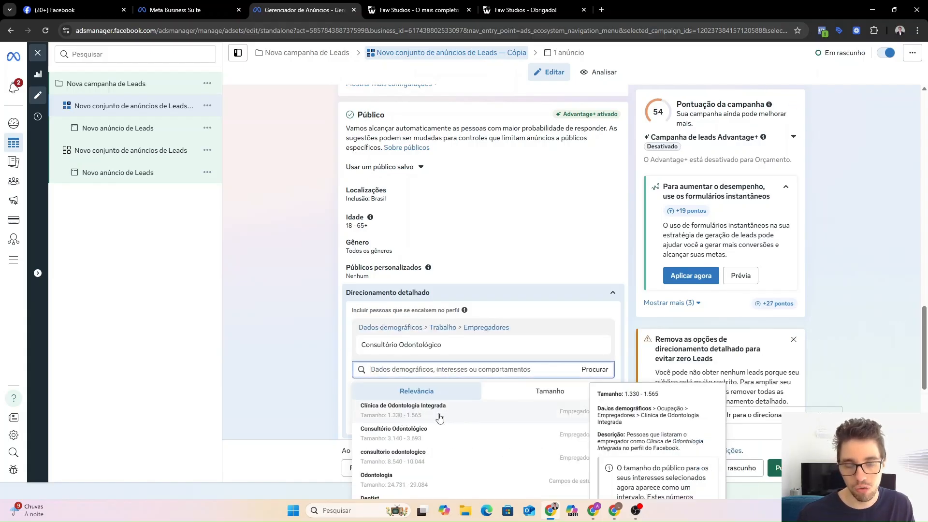
pyautogui.click(488, 416)
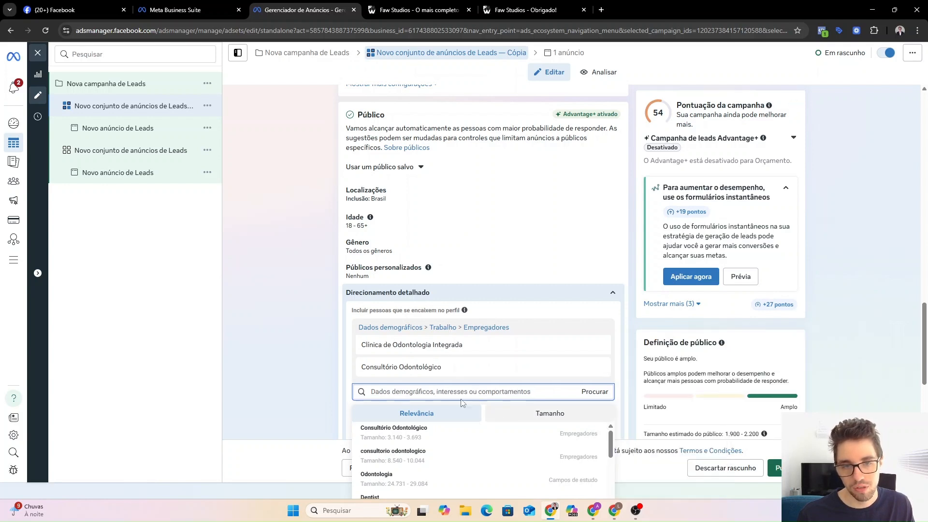
pyautogui.moveTo(420, 440)
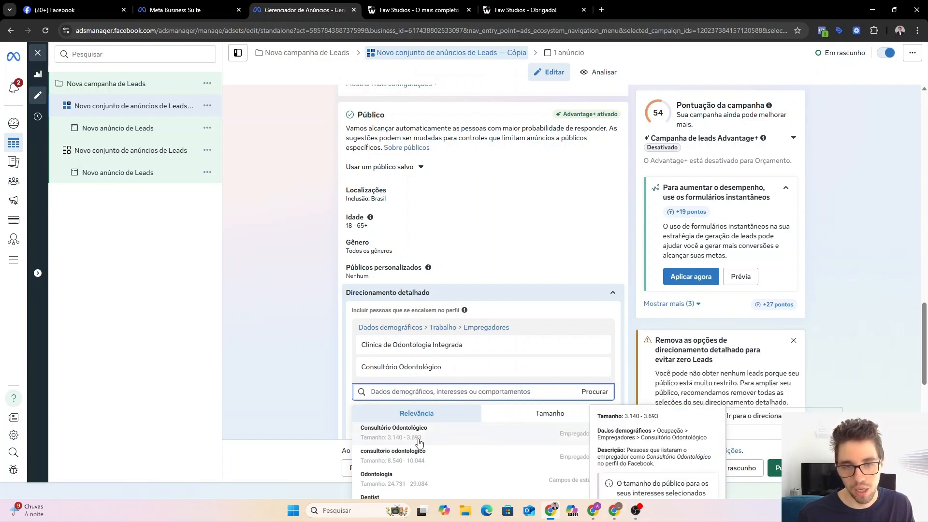
pyautogui.click(458, 437)
pyautogui.click(448, 467)
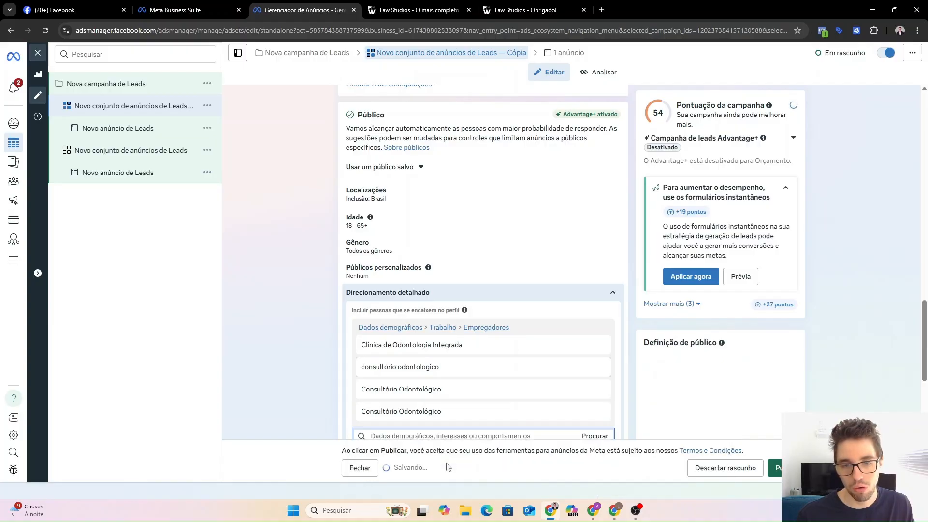
# Scroll the suggestions and inspect the dentist category path in the detail card.
pyautogui.scroll(-1, 460, 381)
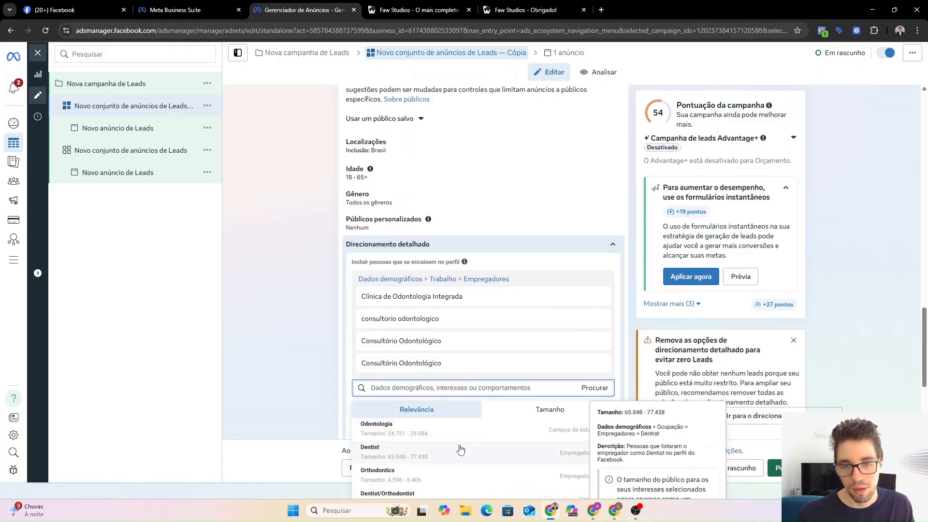
pyautogui.scroll(-2, 459, 449)
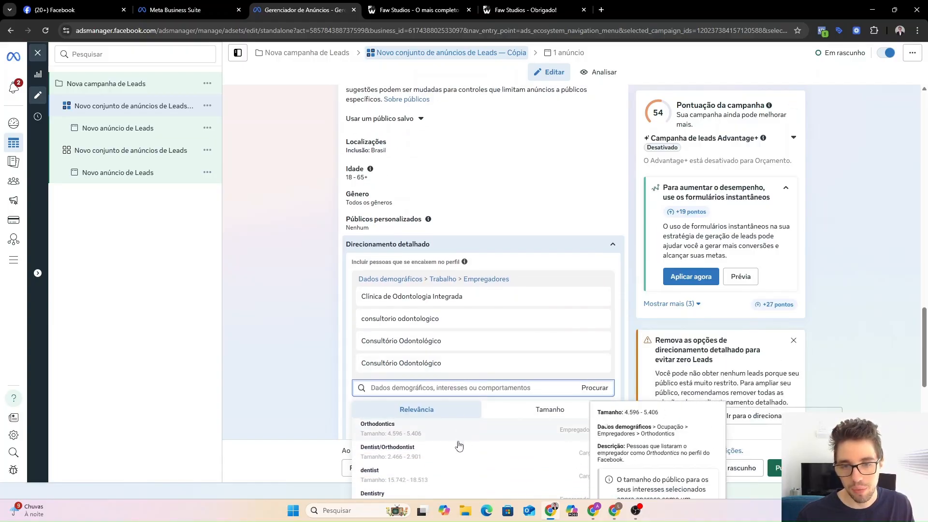
pyautogui.scroll(-1, 501, 336)
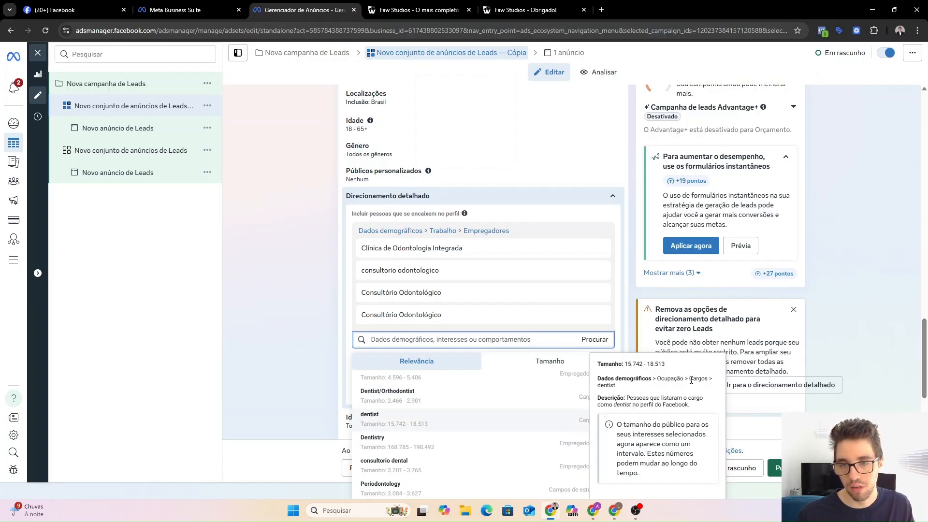
pyautogui.moveTo(690, 380); pyautogui.dragTo(709, 380)
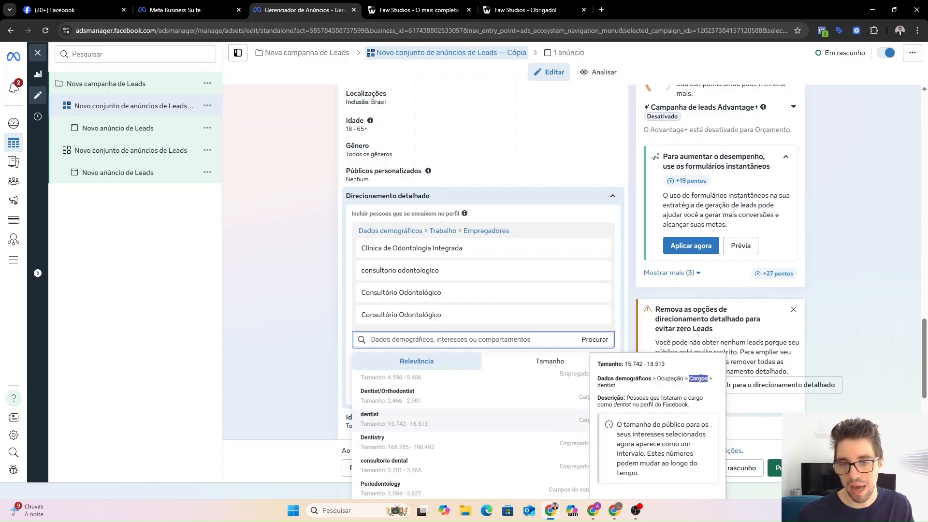
pyautogui.click(653, 393)
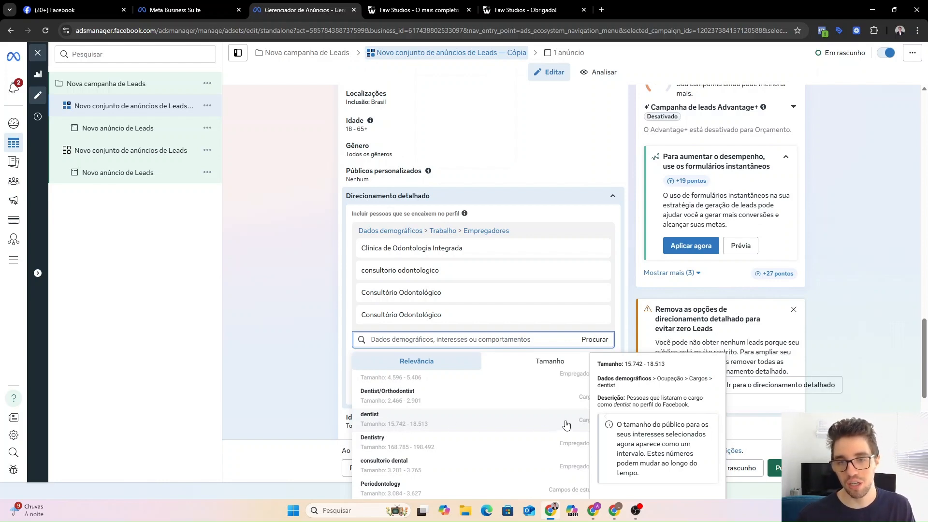
pyautogui.click(517, 426)
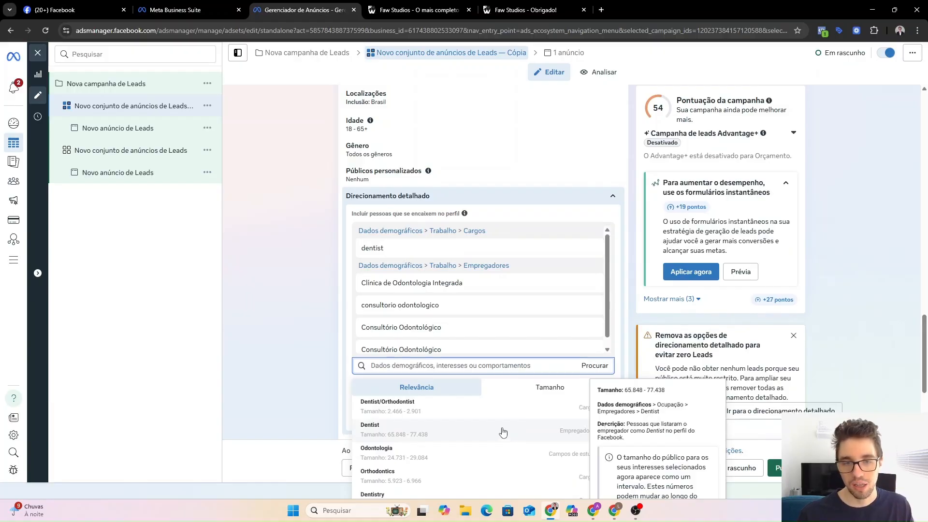
pyautogui.click(485, 432)
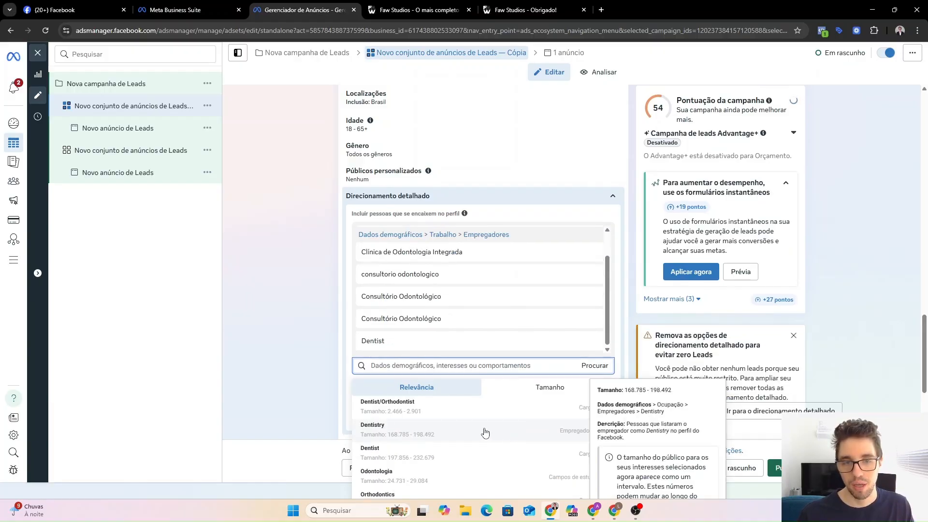
pyautogui.click(445, 408)
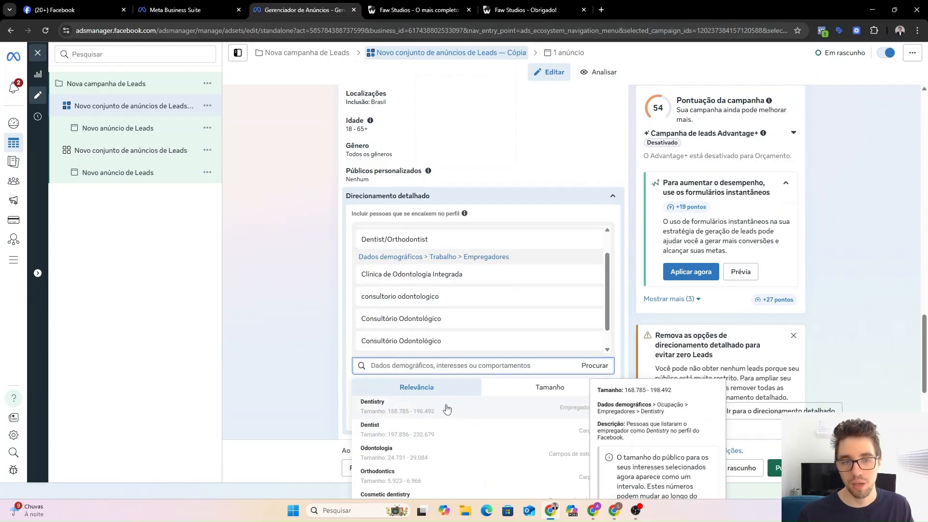
pyautogui.click(307, 348)
pyautogui.scroll(1, 435, 299)
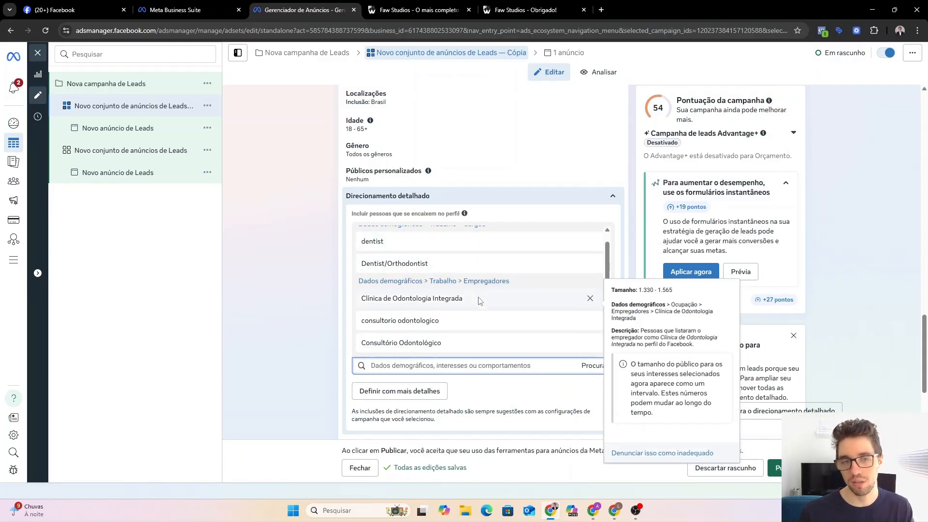
pyautogui.scroll(-1, 473, 300)
pyautogui.scroll(1, 420, 304)
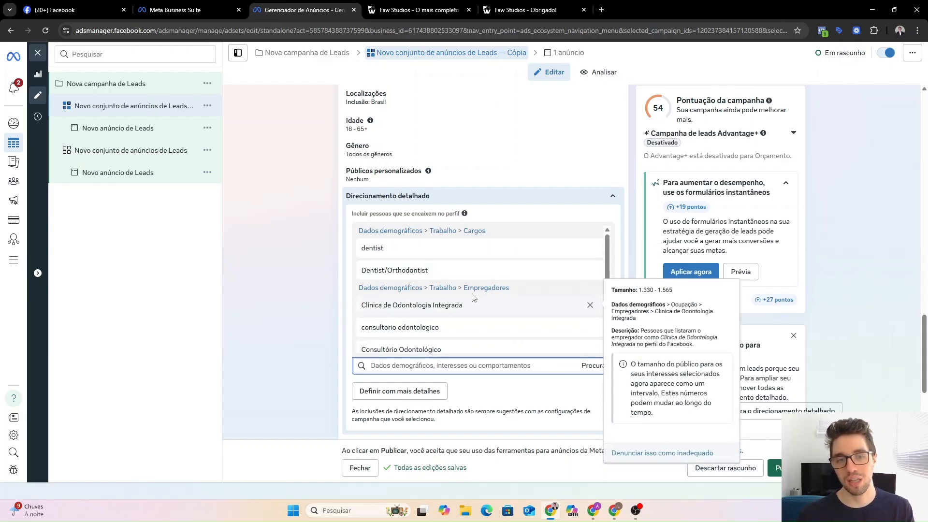
pyautogui.scroll(-1, 474, 299)
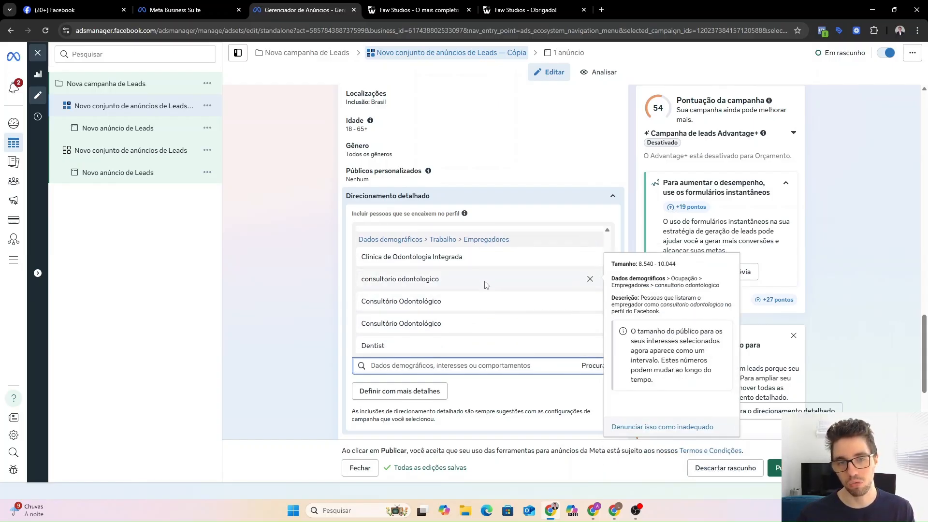
pyautogui.scroll(1, 466, 322)
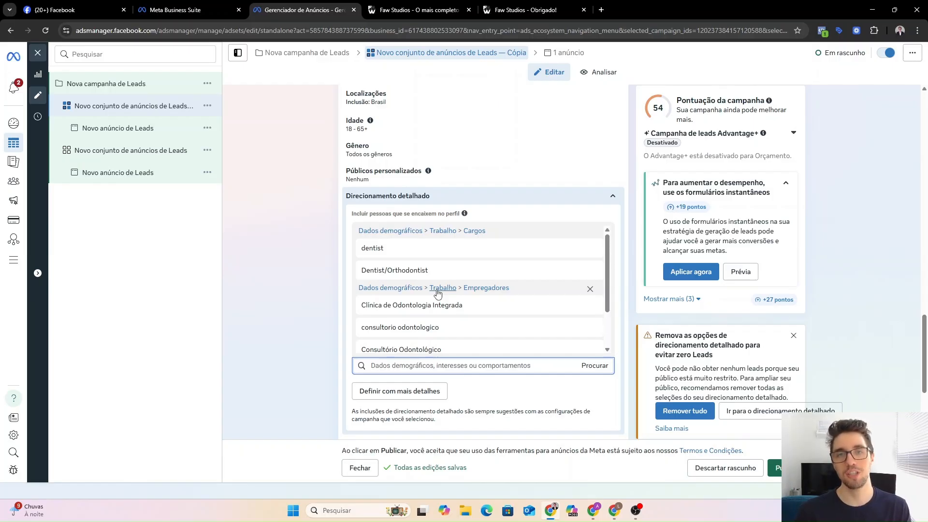
pyautogui.scroll(-1, 426, 299)
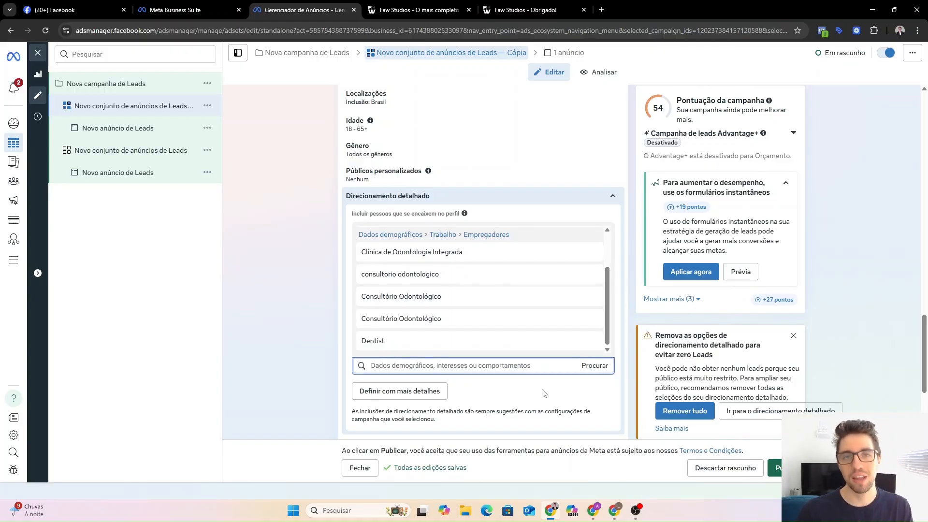
# Add a 'must also match' condition with job titles Empresário, Proprietário and Sócio Proprietário from an 'empre' search.
pyautogui.click(408, 394)
pyautogui.scroll(-1, 408, 393)
pyautogui.click(430, 349)
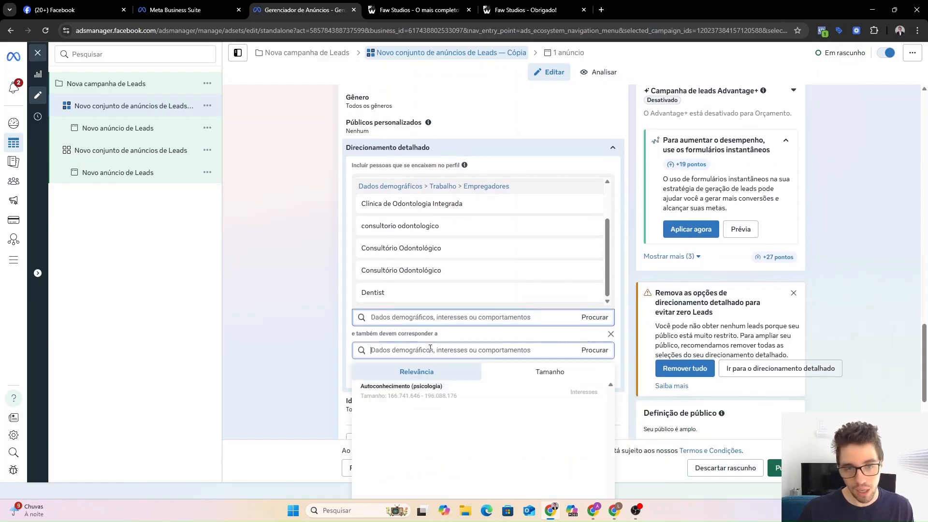
pyautogui.write('empre')
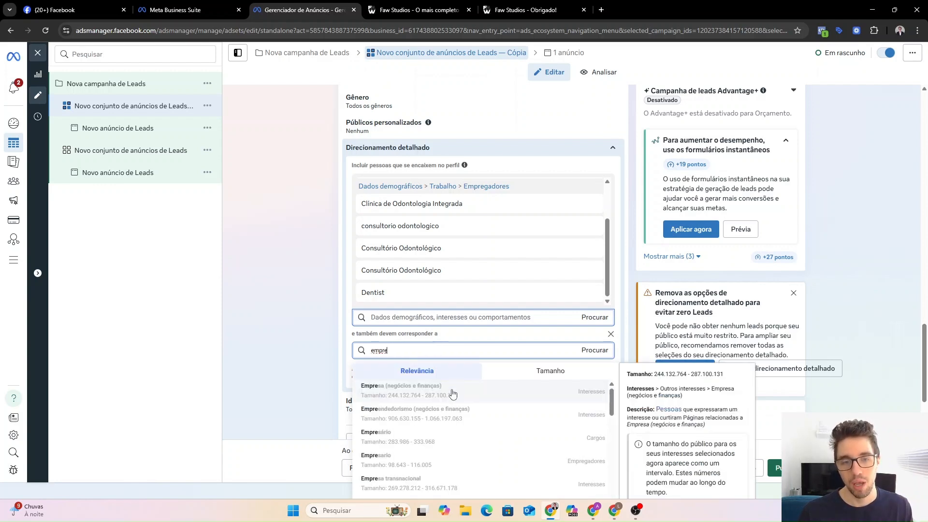
pyautogui.click(568, 438)
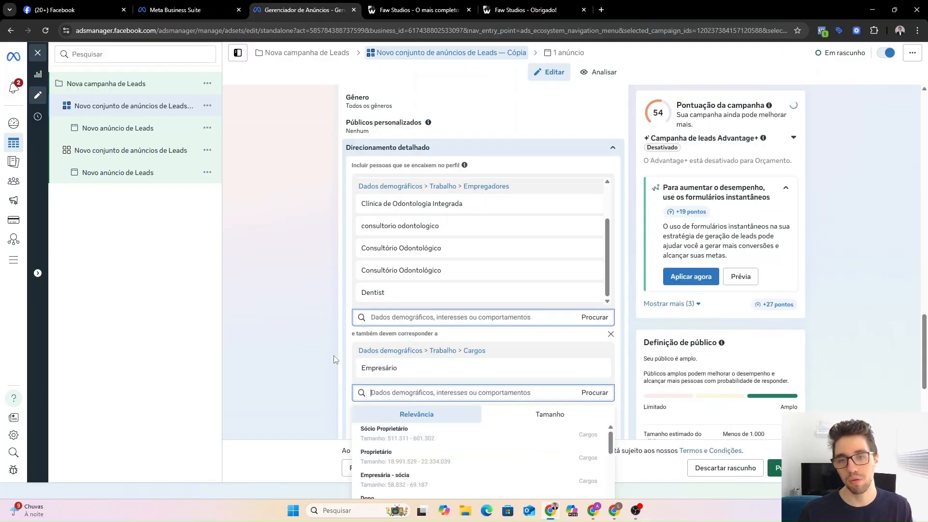
pyautogui.scroll(-1, 334, 359)
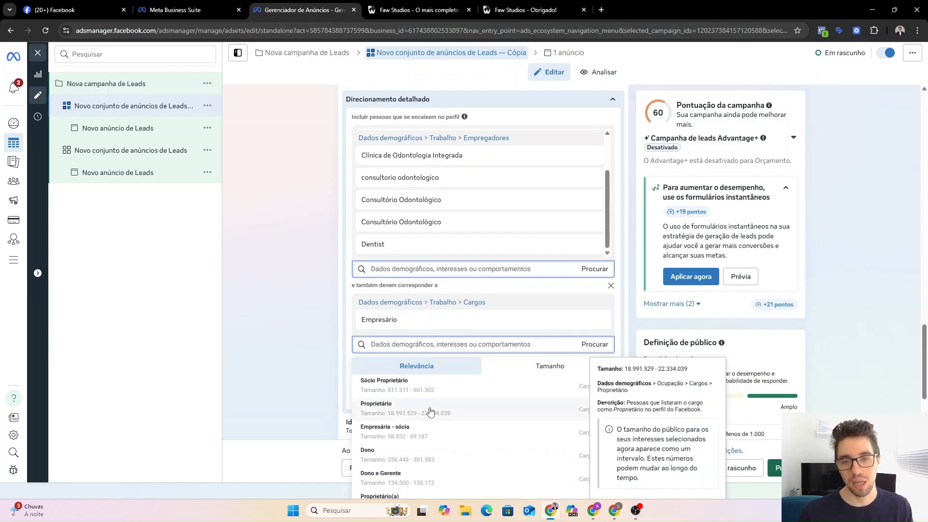
pyautogui.click(486, 409)
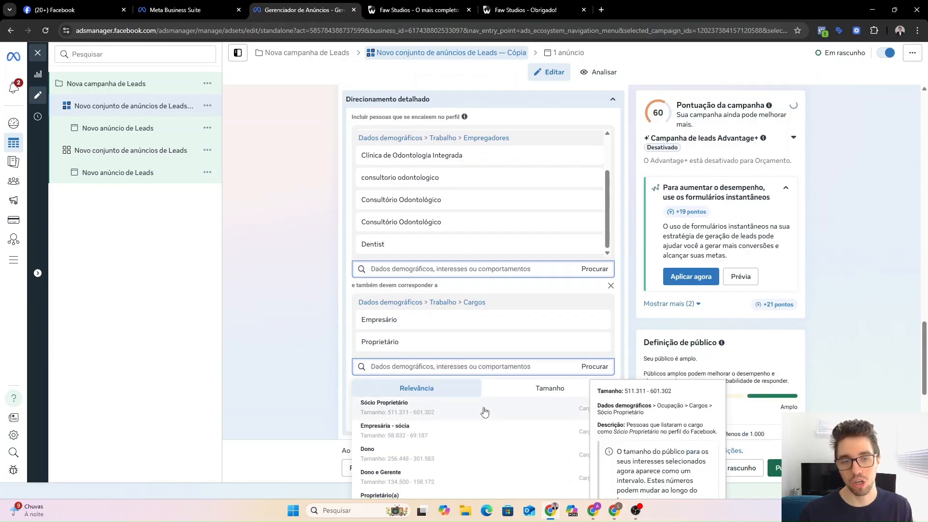
pyautogui.click(485, 411)
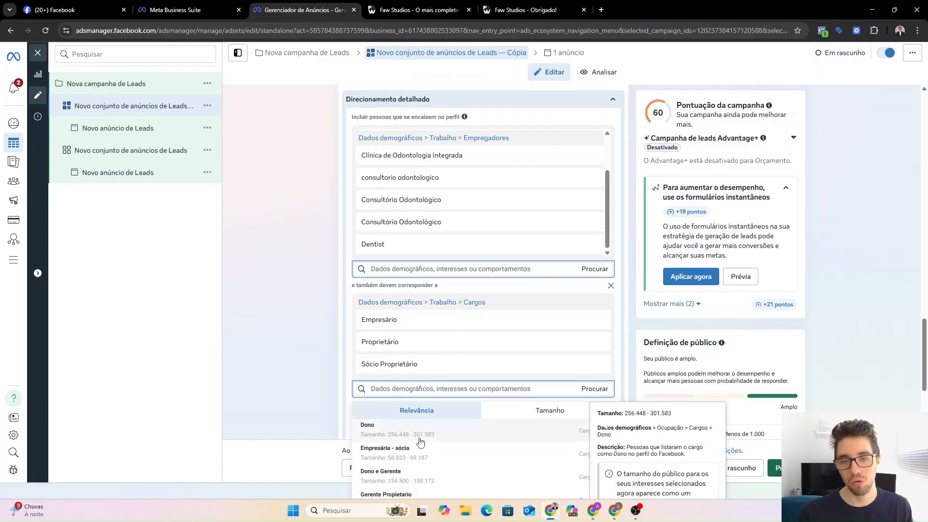
# Add Dono to the required job titles.
pyautogui.click(286, 363)
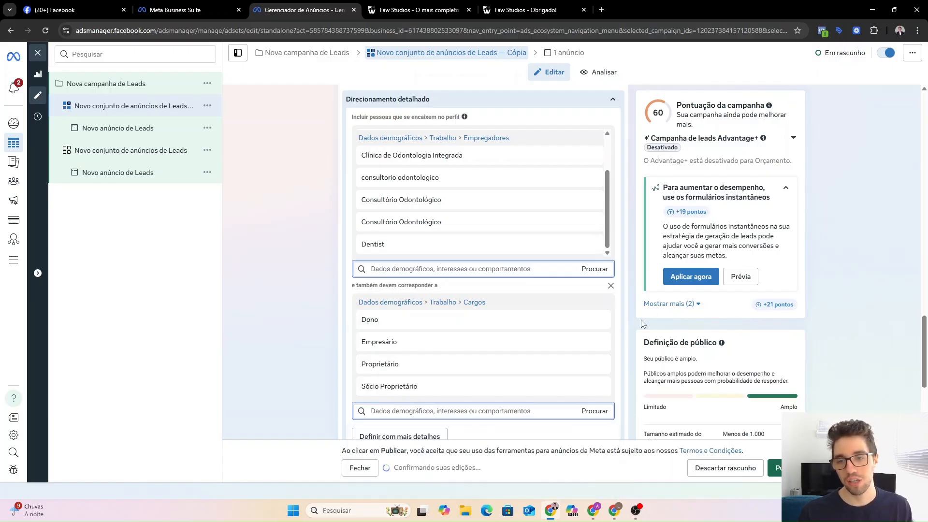
pyautogui.scroll(2, 441, 228)
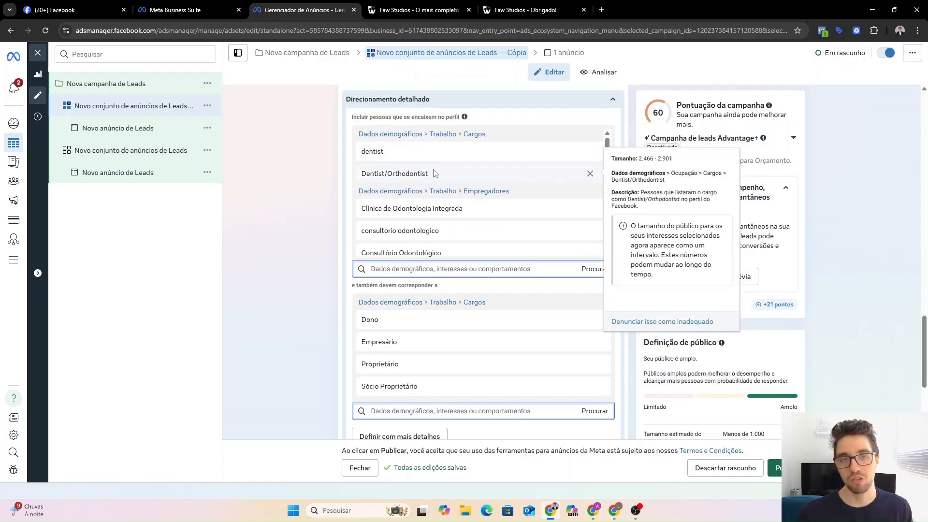
pyautogui.scroll(-1, 457, 193)
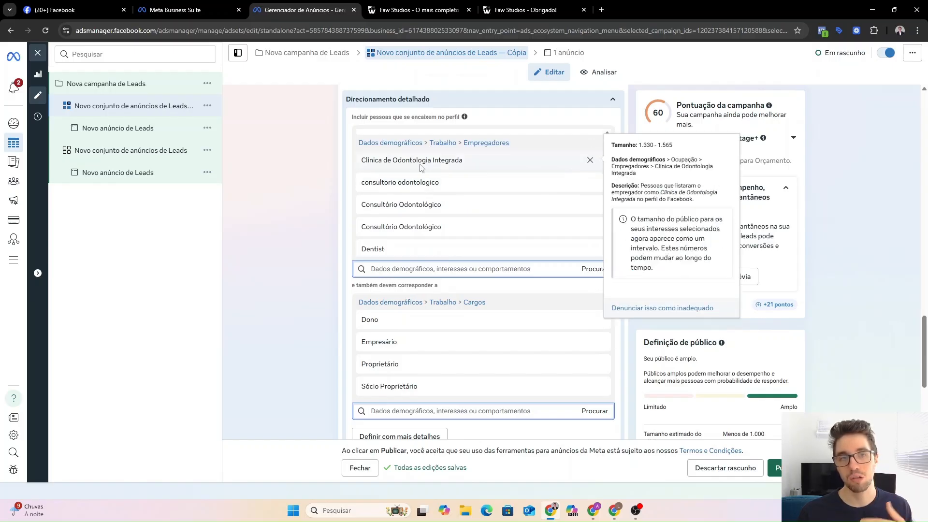
# Scroll through the detailed targeting lists to review the employer and job title selections.
pyautogui.scroll(-1, 443, 229)
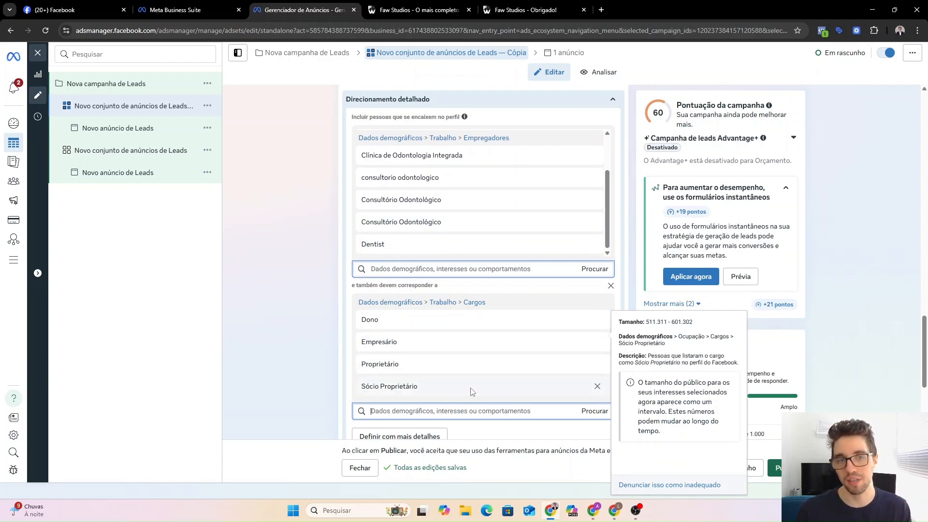
pyautogui.scroll(1, 344, 345)
pyautogui.scroll(-1, 344, 345)
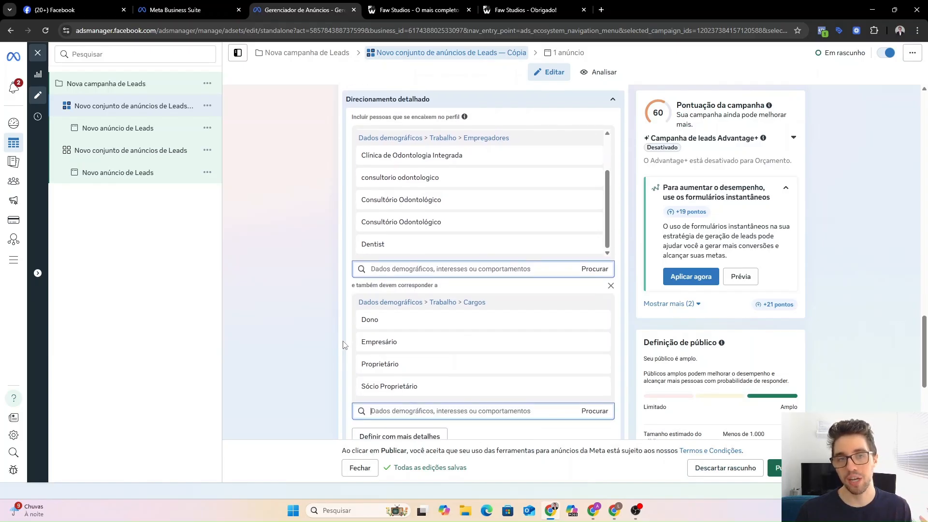
pyautogui.scroll(1, 344, 345)
pyautogui.scroll(2, 478, 232)
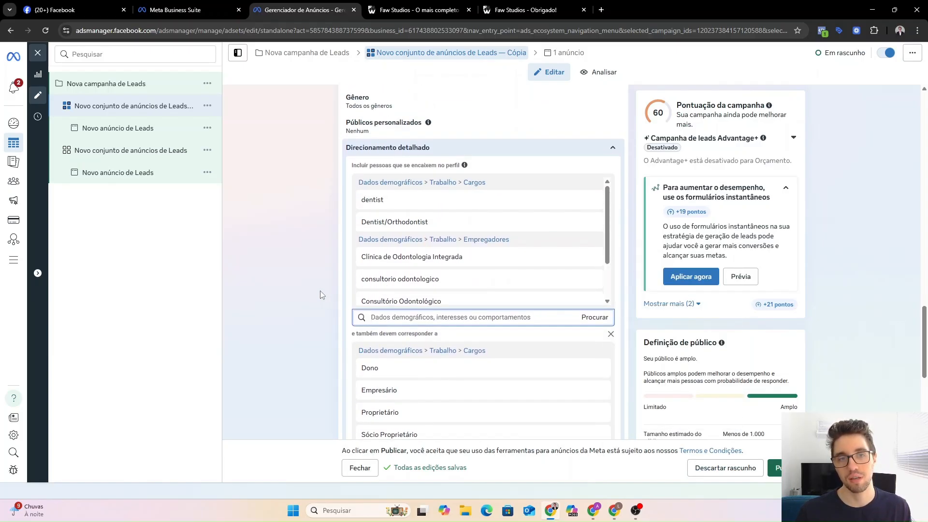
pyautogui.scroll(-1, 321, 294)
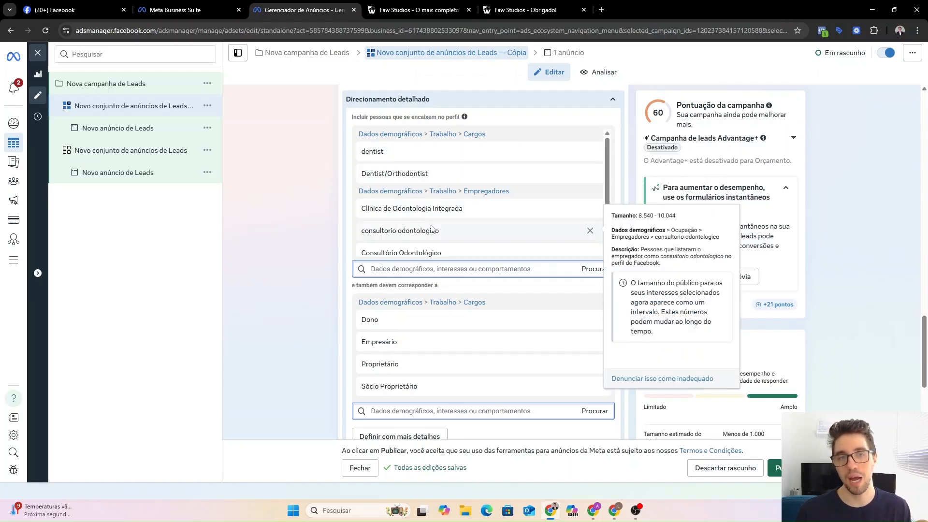
pyautogui.moveTo(455, 242)
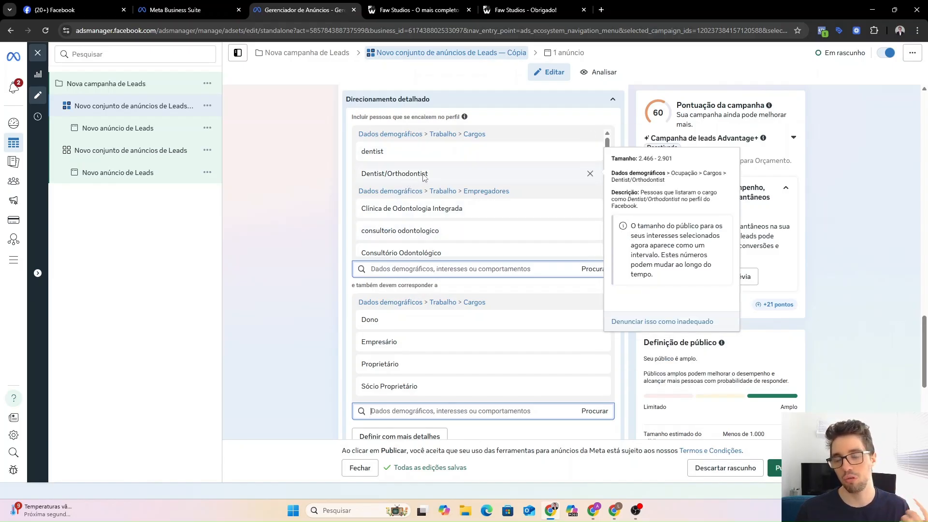
pyautogui.moveTo(439, 204)
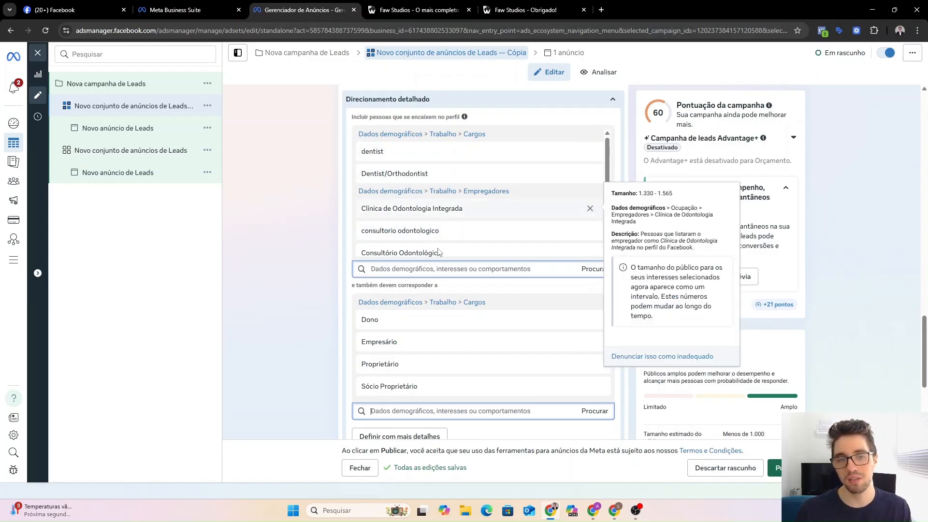
pyautogui.moveTo(433, 368)
pyautogui.moveTo(410, 324)
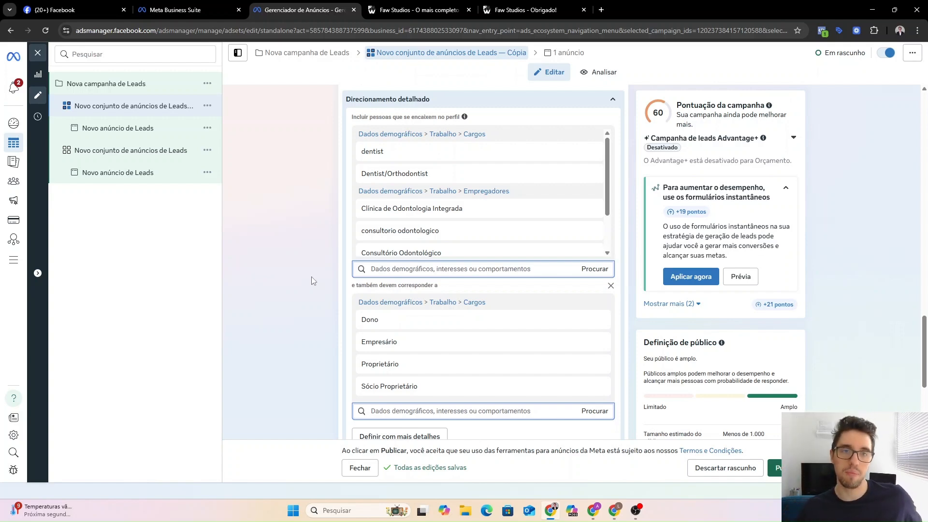
pyautogui.scroll(-1, 313, 281)
pyautogui.scroll(1, 468, 193)
# Collapse detailed targeting to its summary and open the copy's Novo anúncio de Leads ad.
pyautogui.click(445, 105)
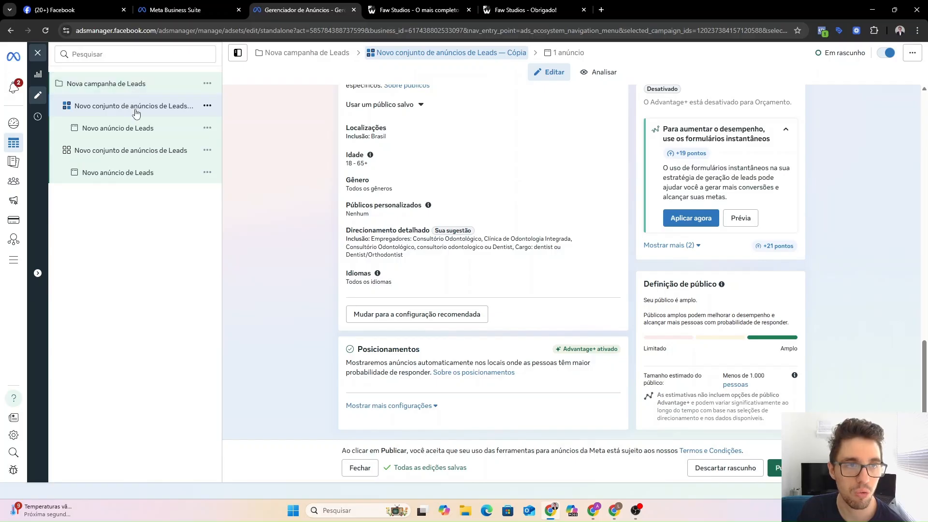
pyautogui.click(117, 129)
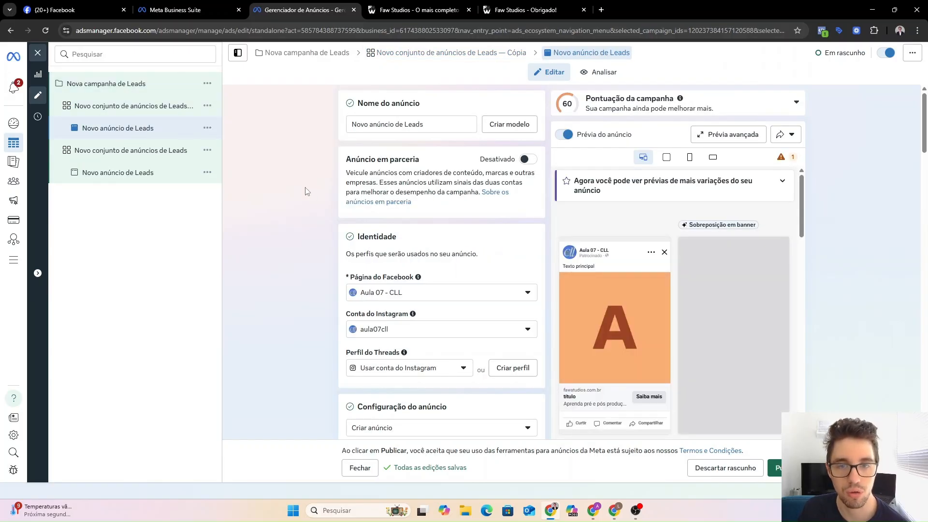
# Delete the current image from the ad's Mídia section.
pyautogui.scroll(-4, 303, 259)
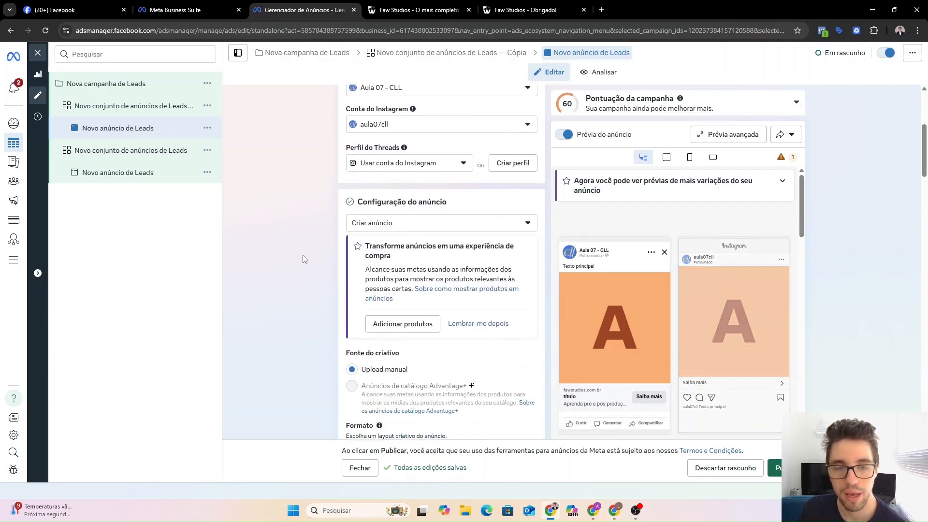
pyautogui.scroll(-7, 303, 259)
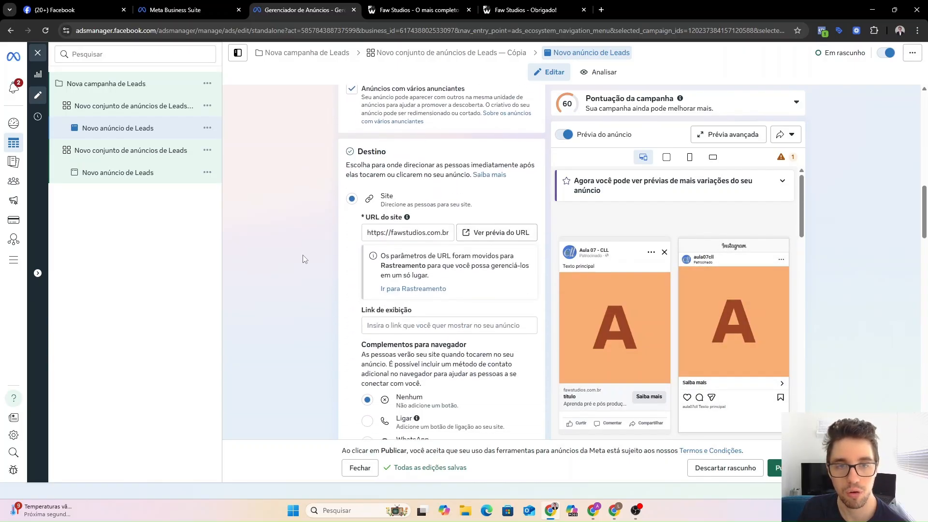
pyautogui.scroll(-1, 303, 259)
pyautogui.scroll(-2, 450, 304)
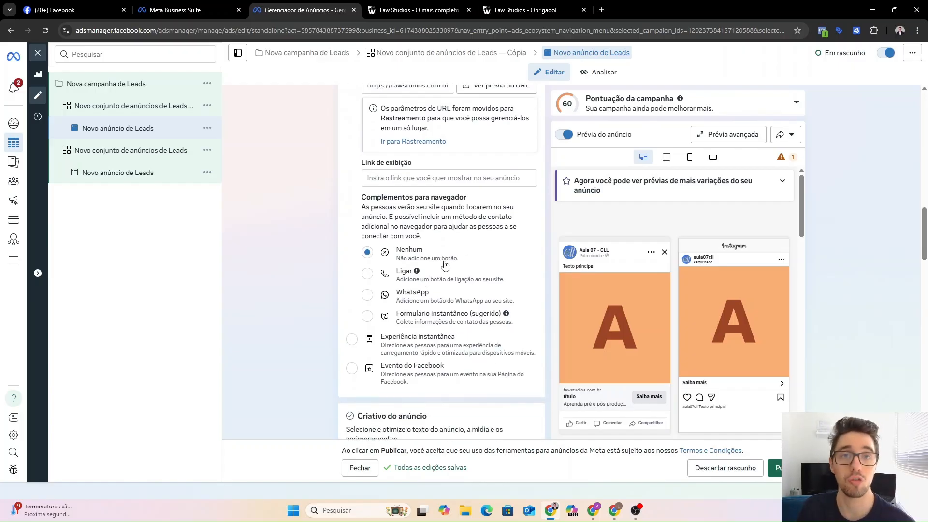
pyautogui.scroll(-6, 445, 264)
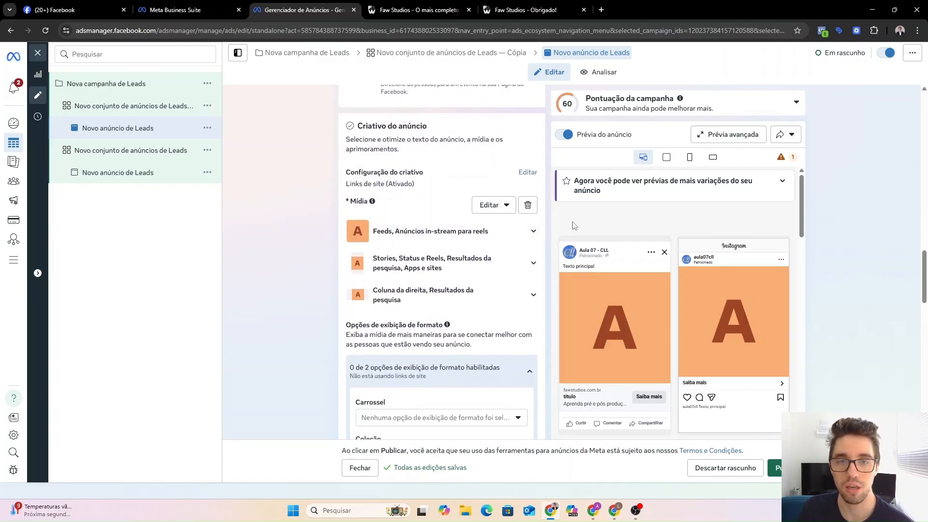
pyautogui.click(528, 207)
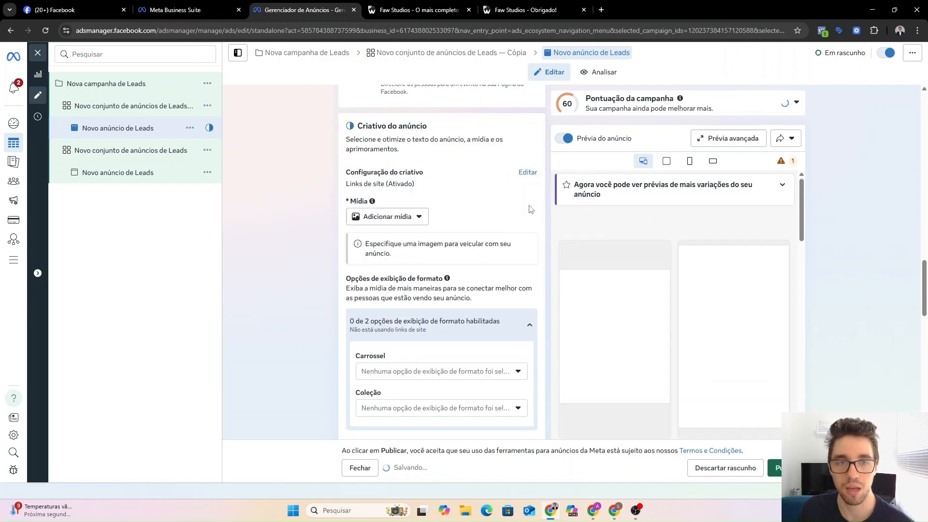
pyautogui.click(397, 221)
pyautogui.click(386, 259)
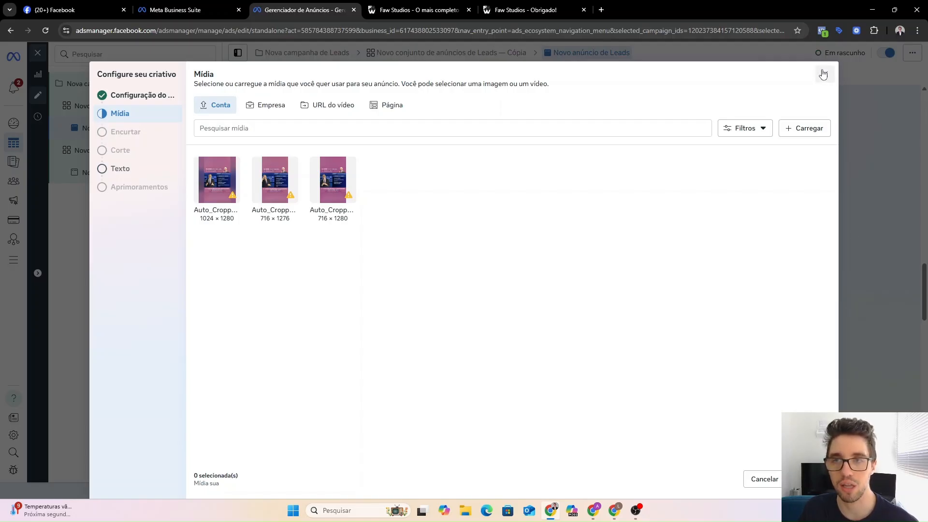
pyautogui.press('Escape')
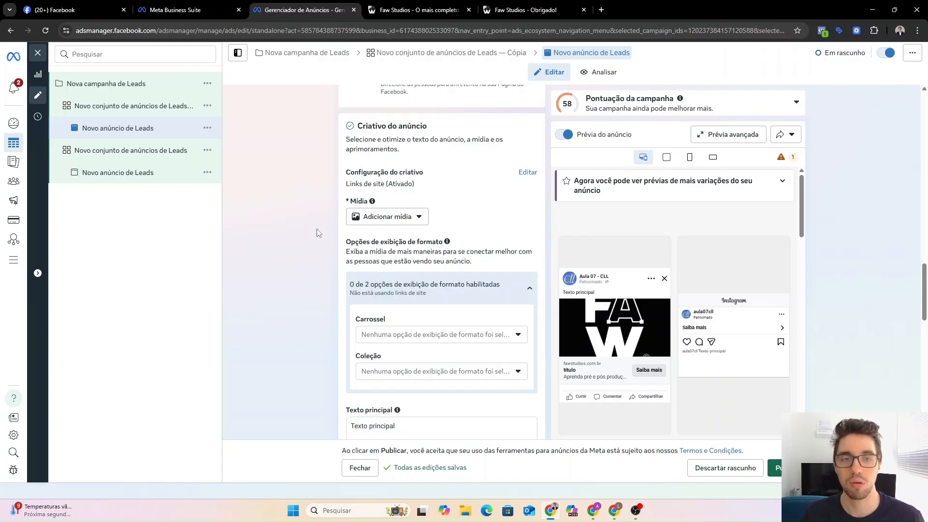
# Collapse format display options and scroll down to Rastreamento to check the Pixel 03 tracking.
pyautogui.click(512, 290)
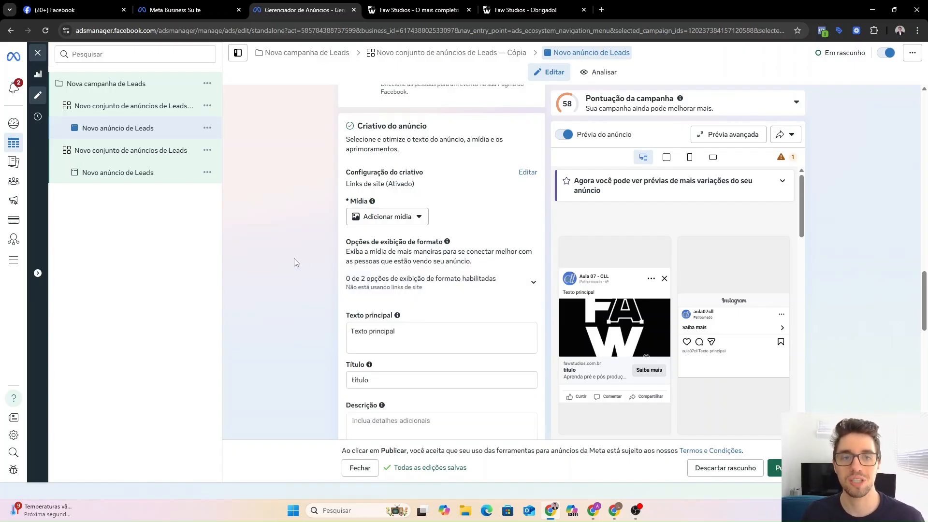
pyautogui.scroll(-5, 244, 256)
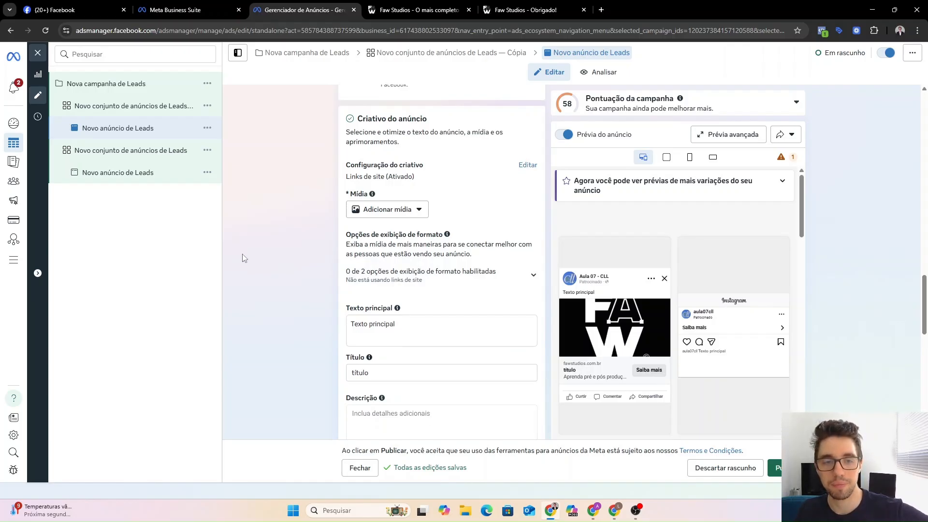
pyautogui.scroll(-6, 459, 324)
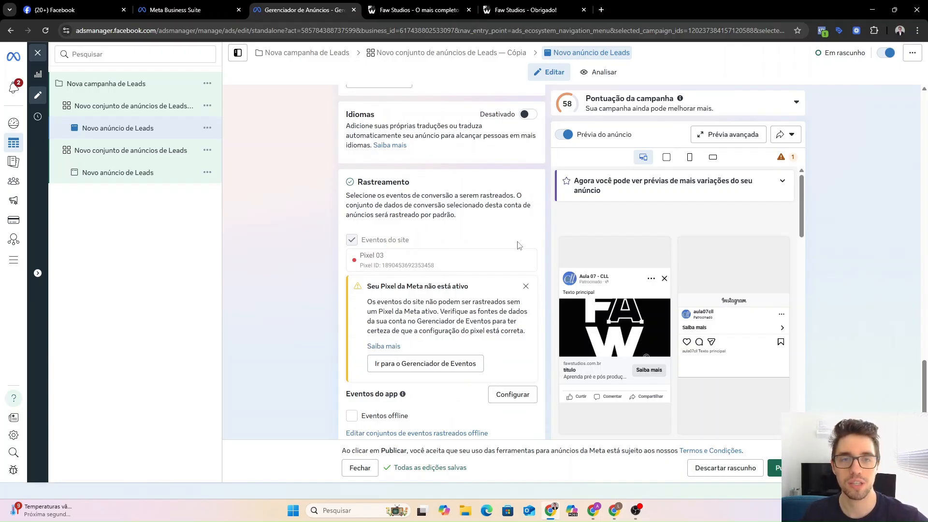
pyautogui.scroll(-1, 516, 246)
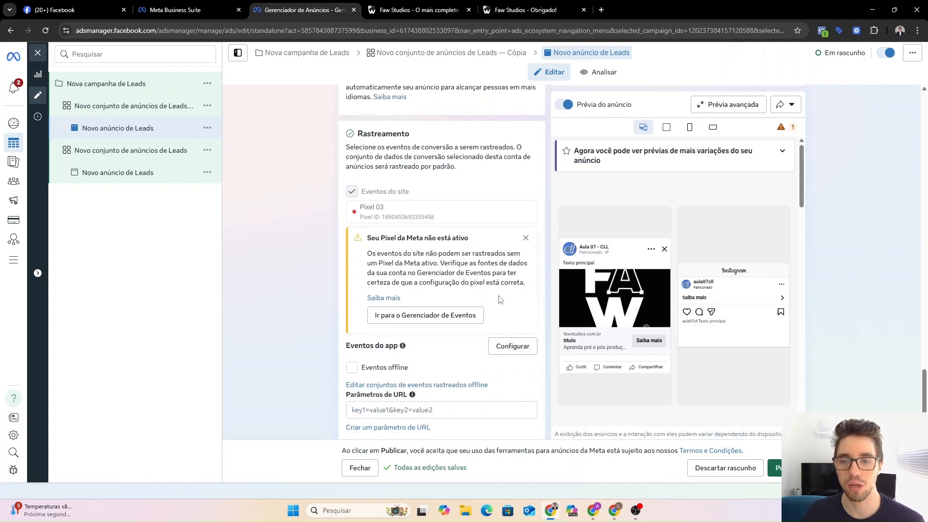
pyautogui.scroll(2, 397, 242)
pyautogui.scroll(2, 396, 238)
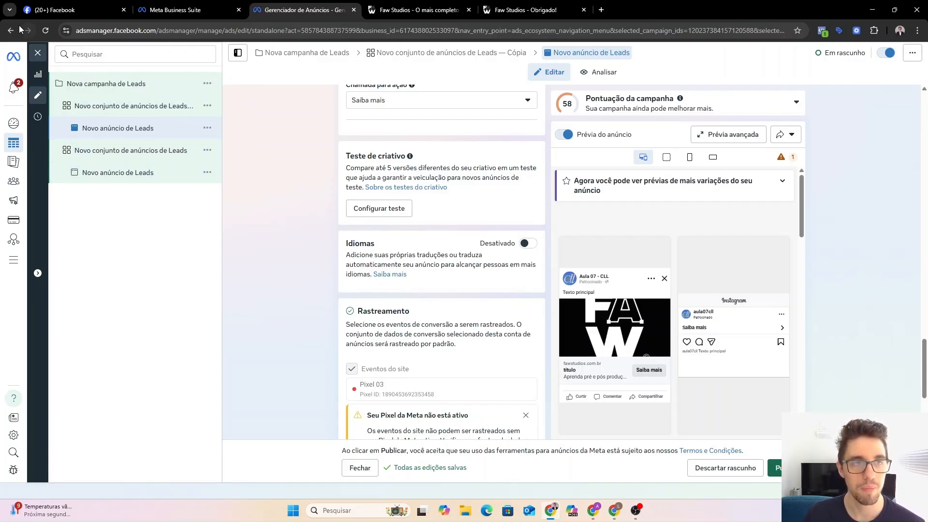
# Exit the editor via Fechar, refresh the ads list, cancel Duplicar, and open Conjuntos de anúncios.
pyautogui.click(39, 53)
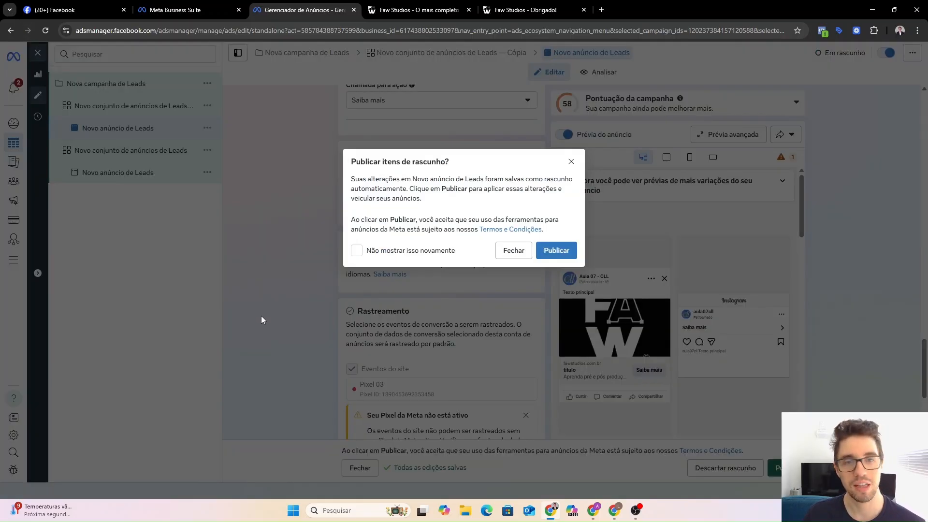
pyautogui.click(503, 254)
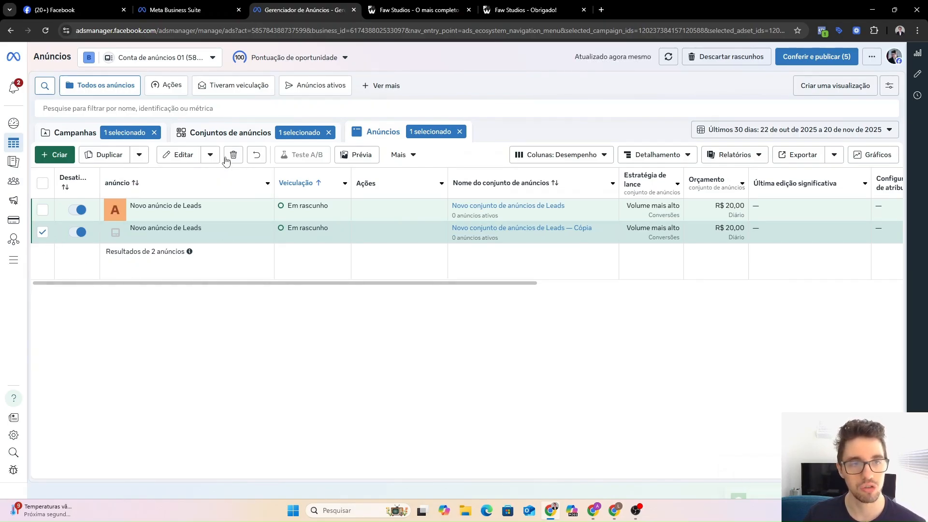
pyautogui.click(231, 132)
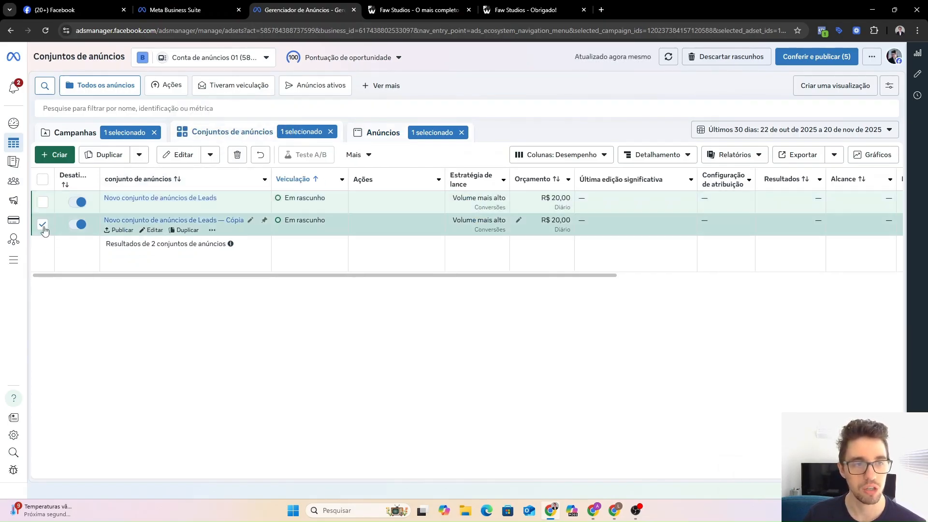
pyautogui.click(399, 133)
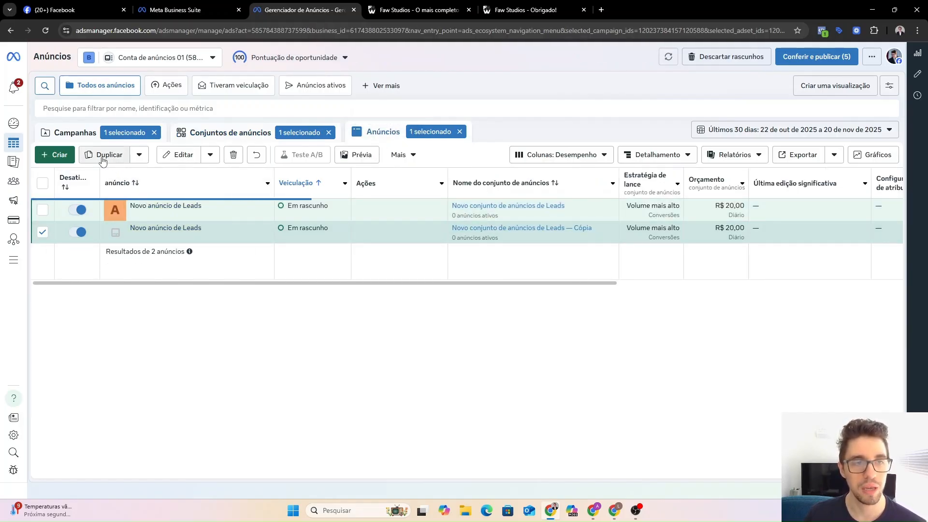
pyautogui.click(47, 31)
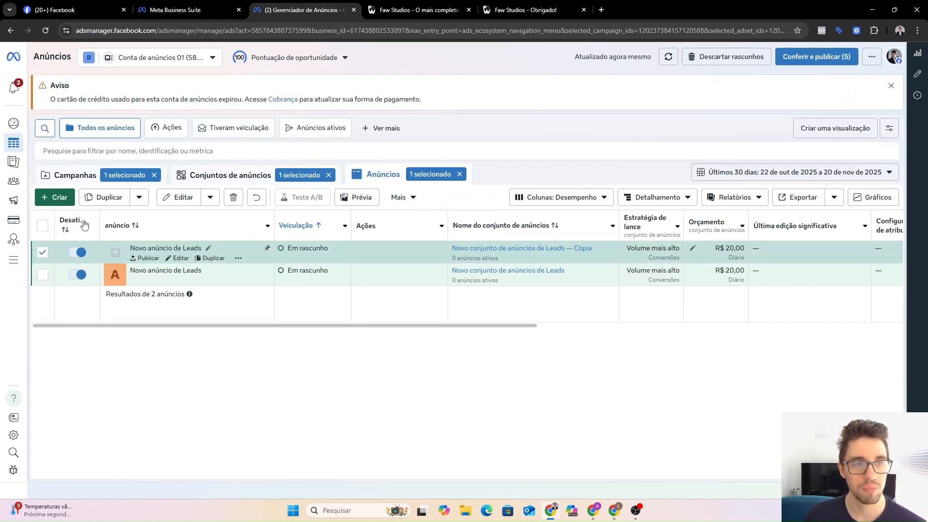
pyautogui.click(108, 198)
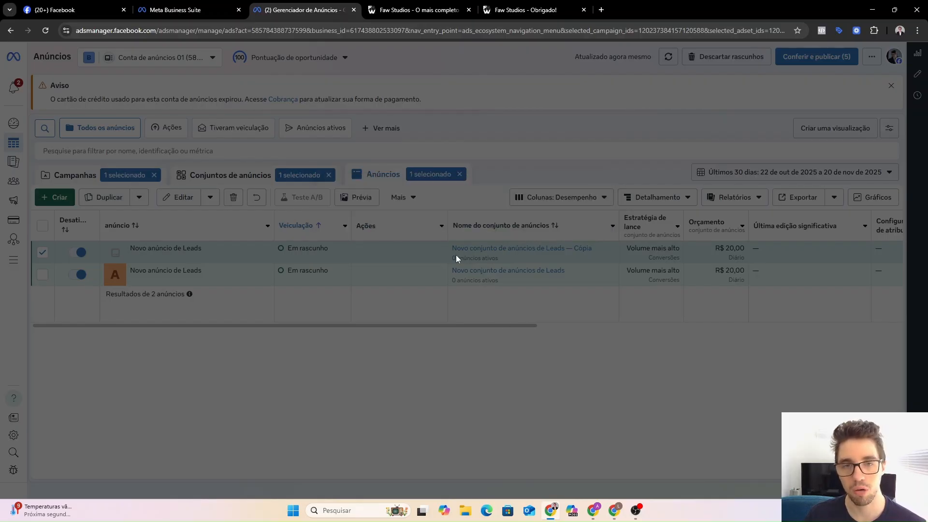
pyautogui.click(597, 134)
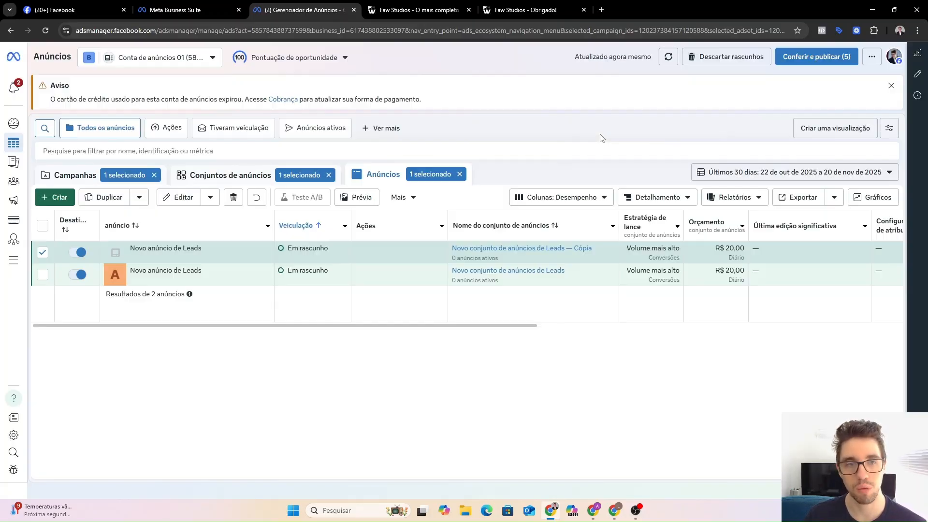
pyautogui.click(223, 177)
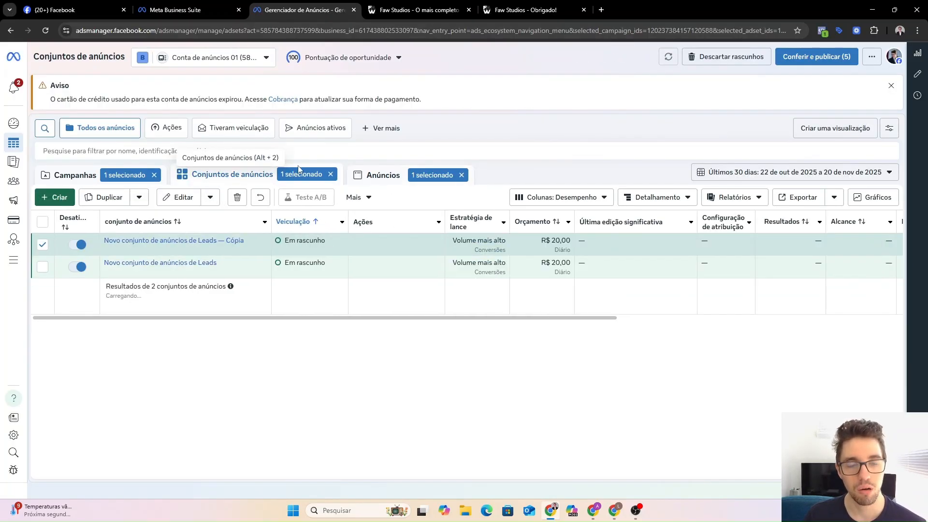
# Open the Campanhas table and uncheck Nova campanha de Leads.
pyautogui.click(60, 180)
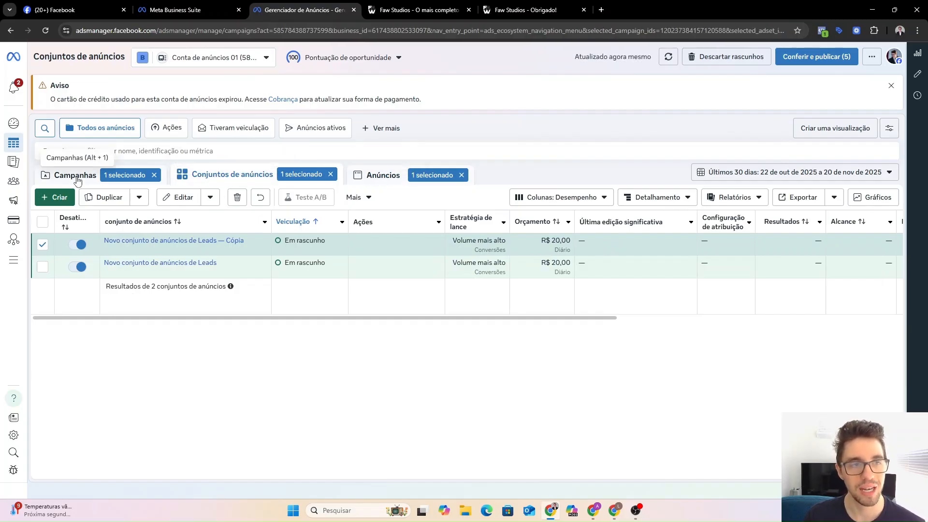
pyautogui.click(43, 245)
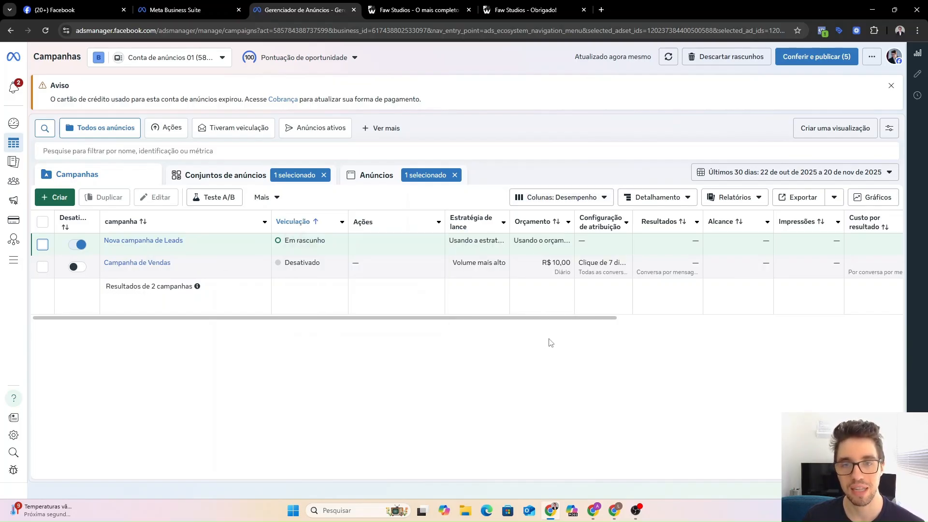
# Apply the Desempenho e cliques column preset and scroll right through its metric columns.
pyautogui.click(548, 200)
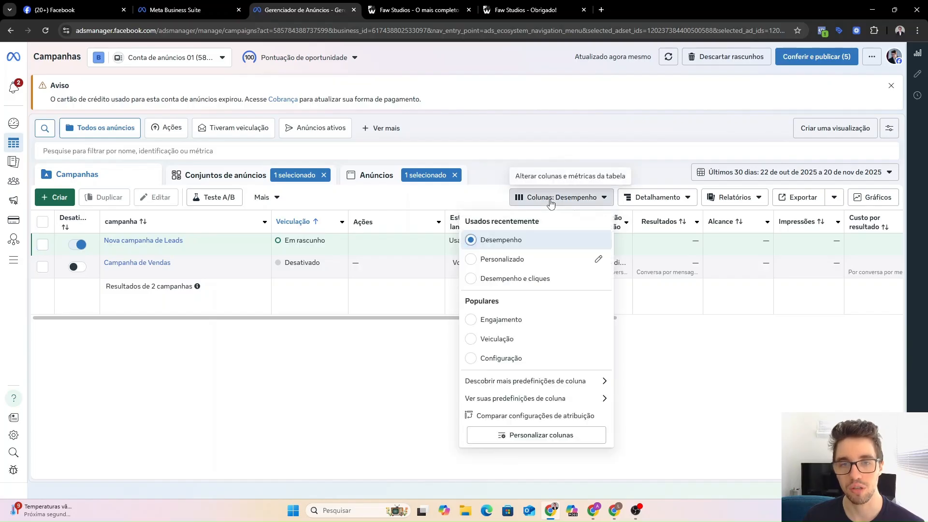
pyautogui.click(472, 284)
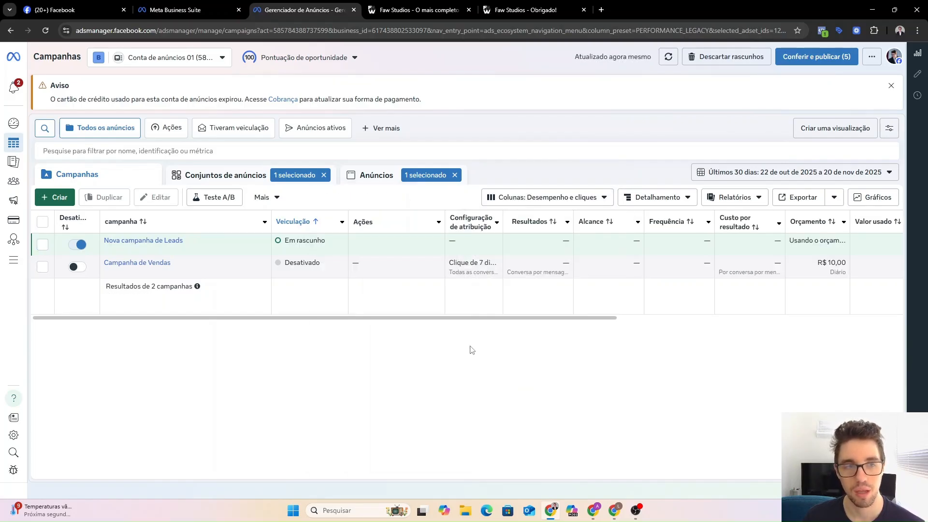
pyautogui.moveTo(425, 323); pyautogui.dragTo(501, 323)
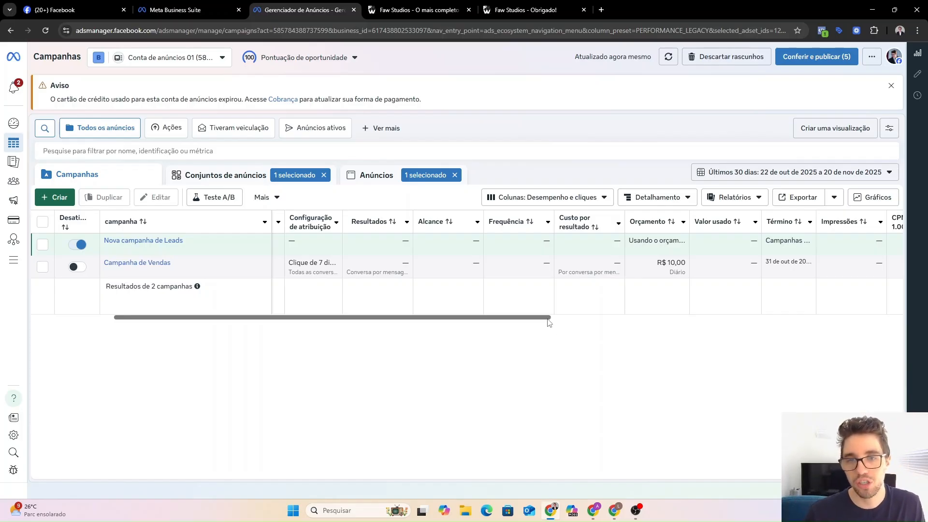
pyautogui.moveTo(549, 317); pyautogui.dragTo(606, 317)
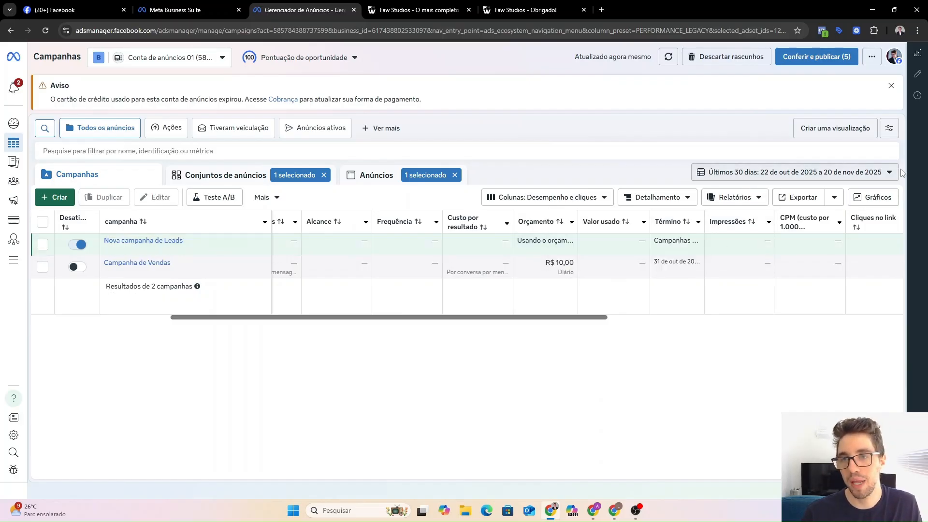
pyautogui.click(768, 177)
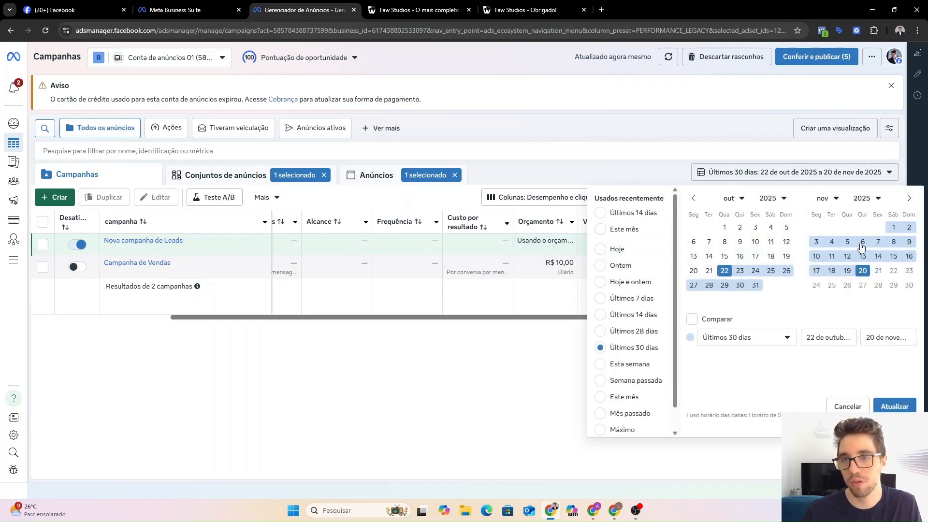
pyautogui.click(667, 175)
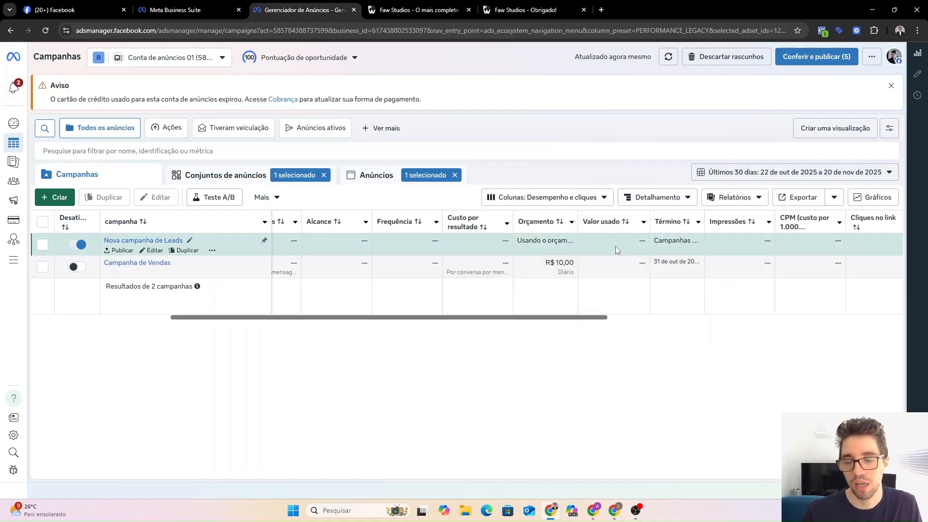
pyautogui.moveTo(599, 317); pyautogui.dragTo(828, 333)
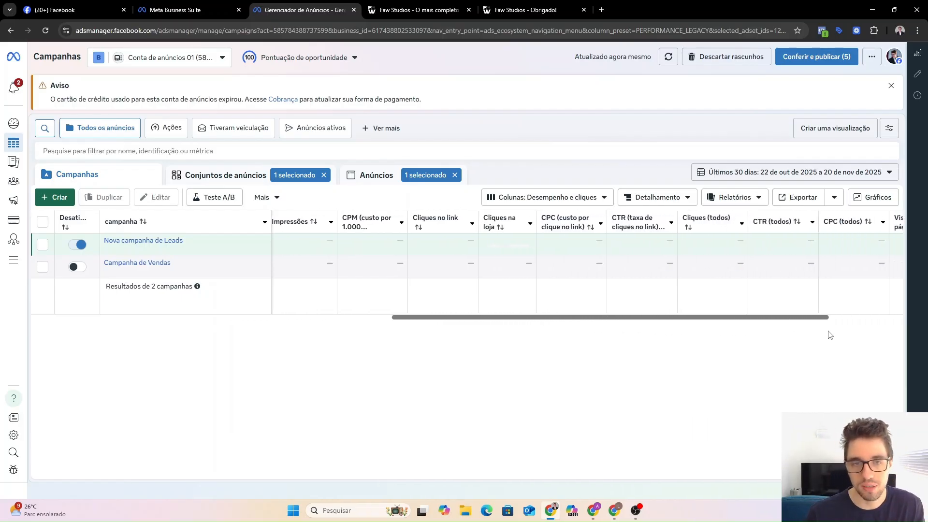
pyautogui.moveTo(744, 318); pyautogui.dragTo(830, 348)
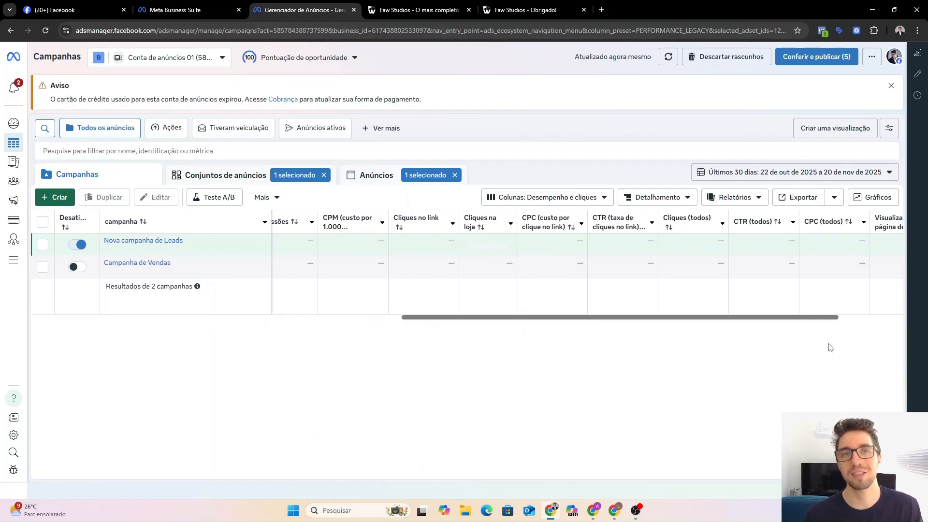
pyautogui.moveTo(673, 319); pyautogui.dragTo(678, 319)
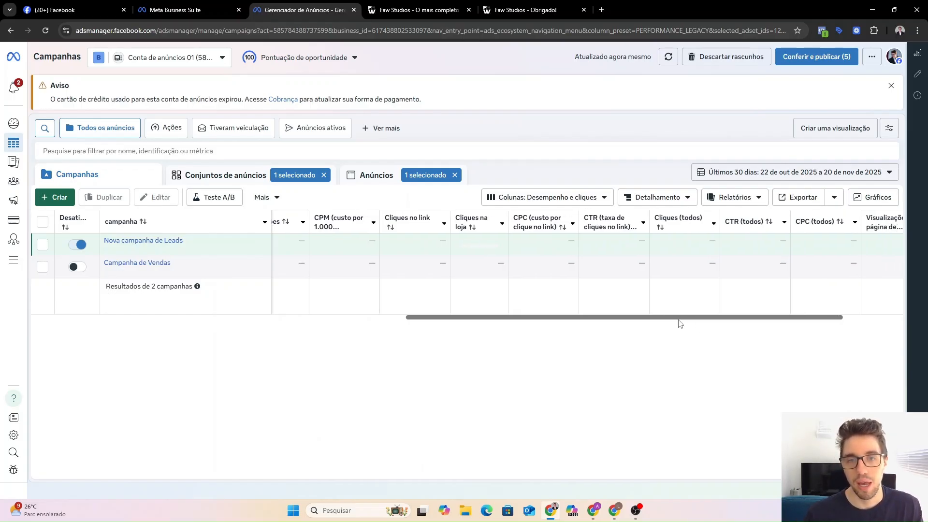
pyautogui.moveTo(542, 226)
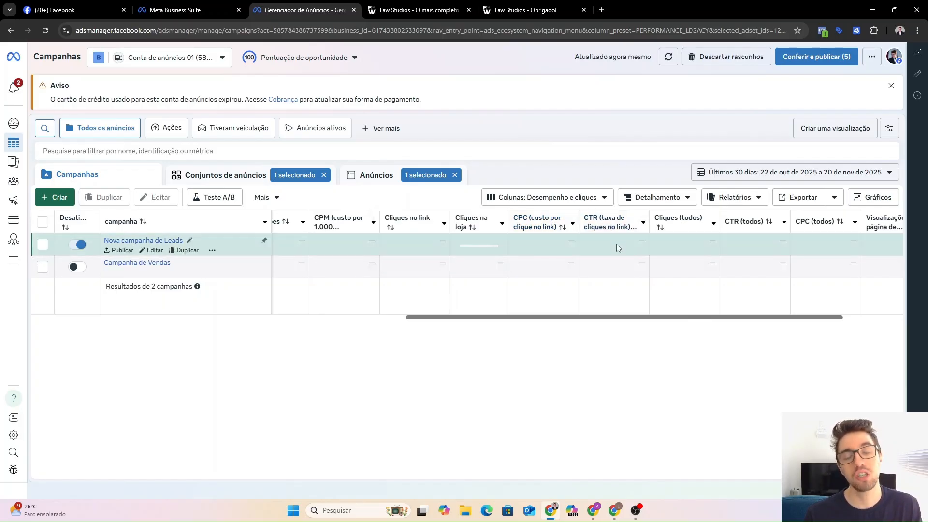
pyautogui.moveTo(620, 321); pyautogui.dragTo(615, 325)
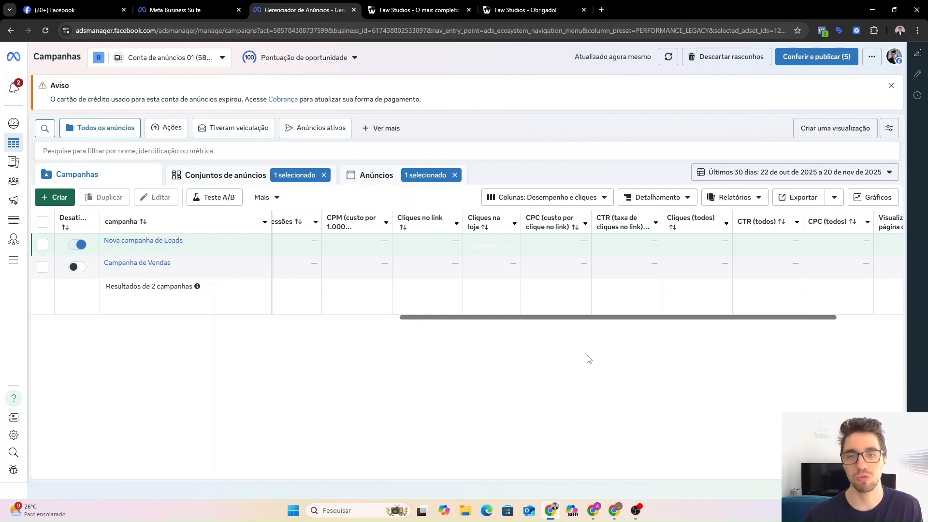
pyautogui.moveTo(610, 321); pyautogui.dragTo(649, 320)
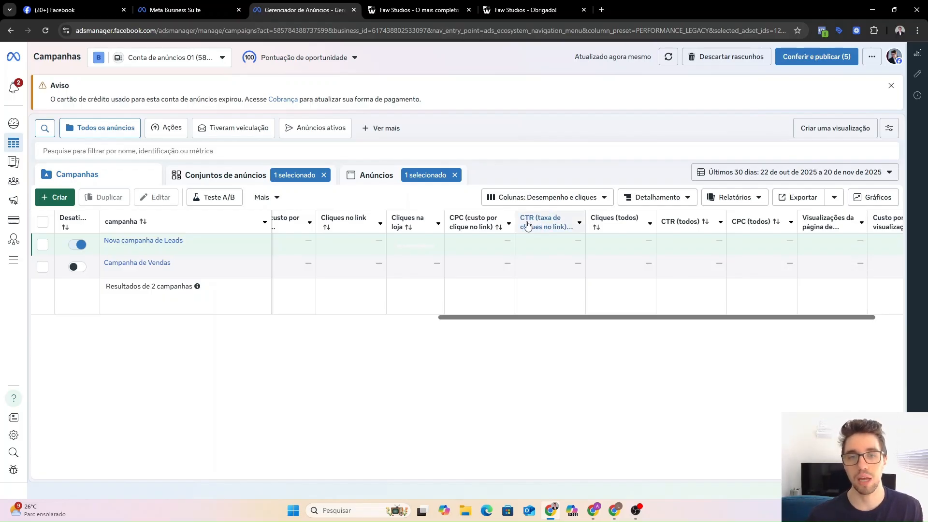
pyautogui.moveTo(579, 318); pyautogui.dragTo(683, 324)
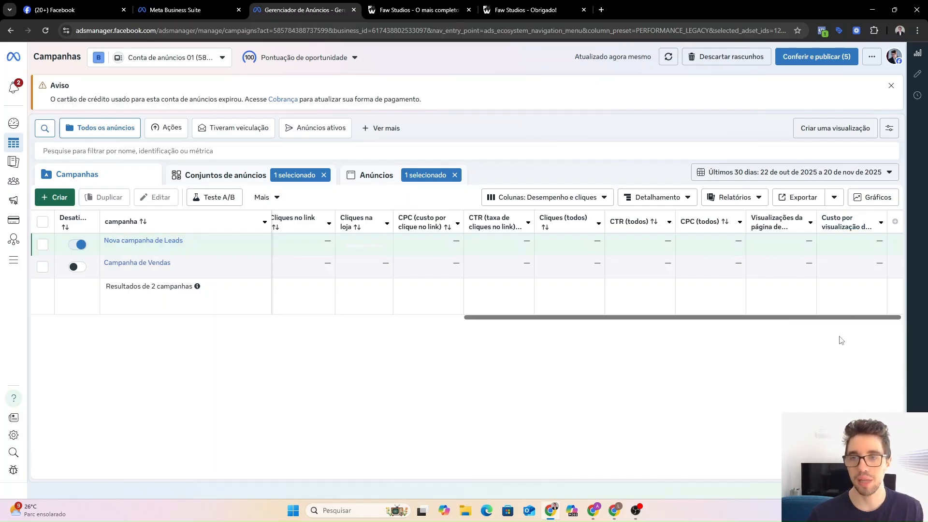
pyautogui.moveTo(822, 320); pyautogui.dragTo(725, 334)
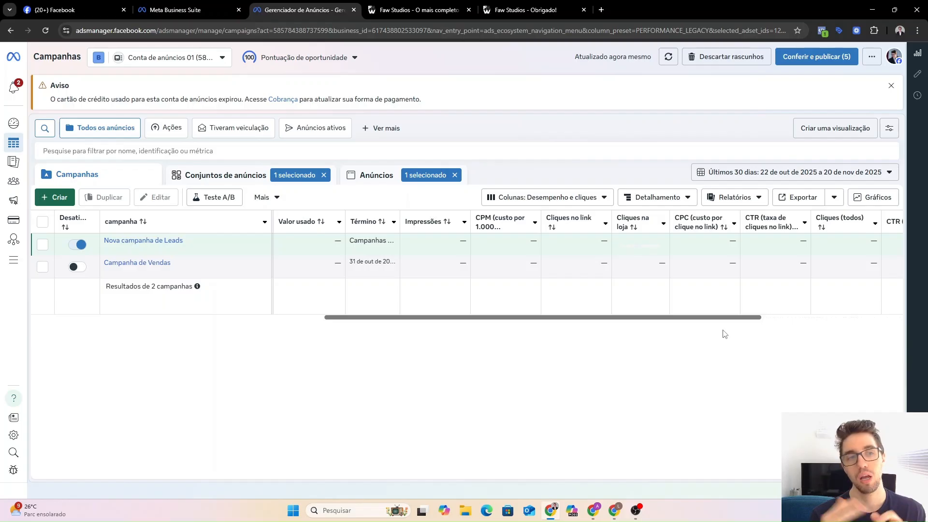
# Show the Anúncios level and scroll through the metric columns of the two Novo anúncio de Leads ads.
pyautogui.click(376, 175)
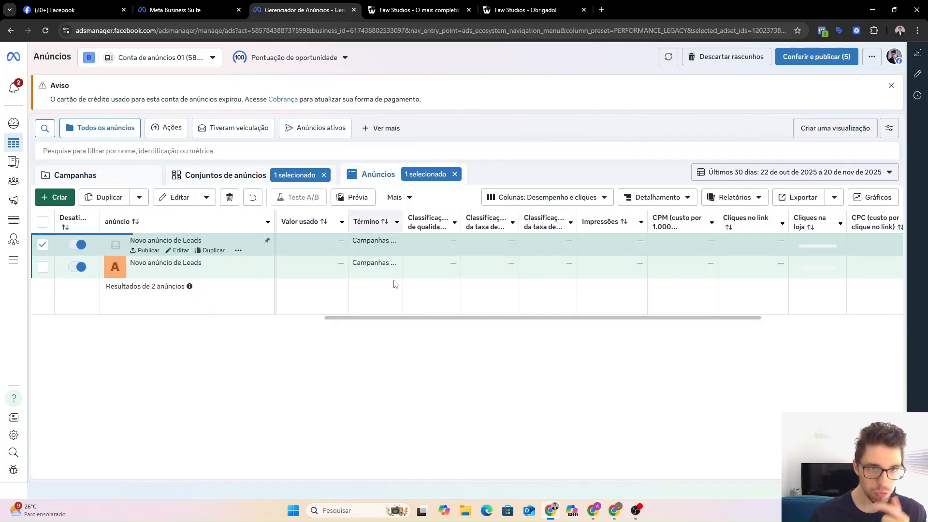
pyautogui.hscroll(5, 460, 320)
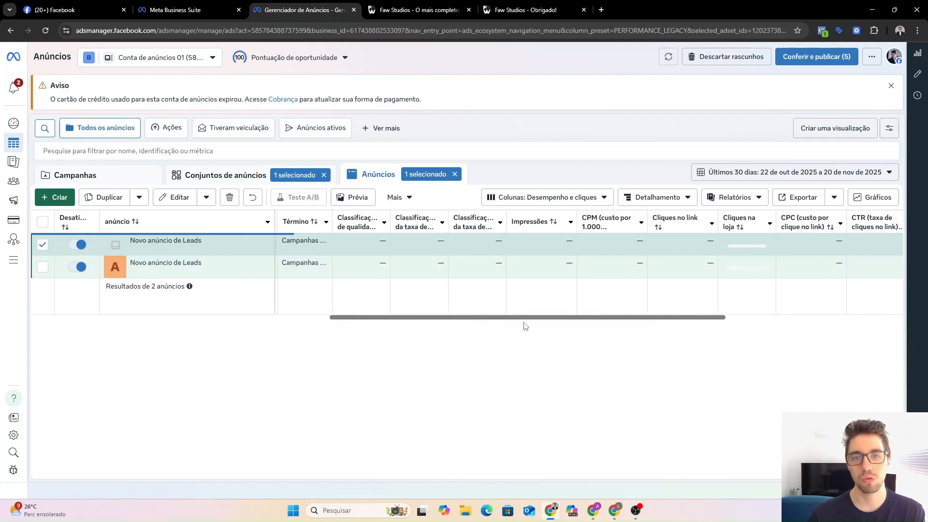
pyautogui.hscroll(2, 600, 327)
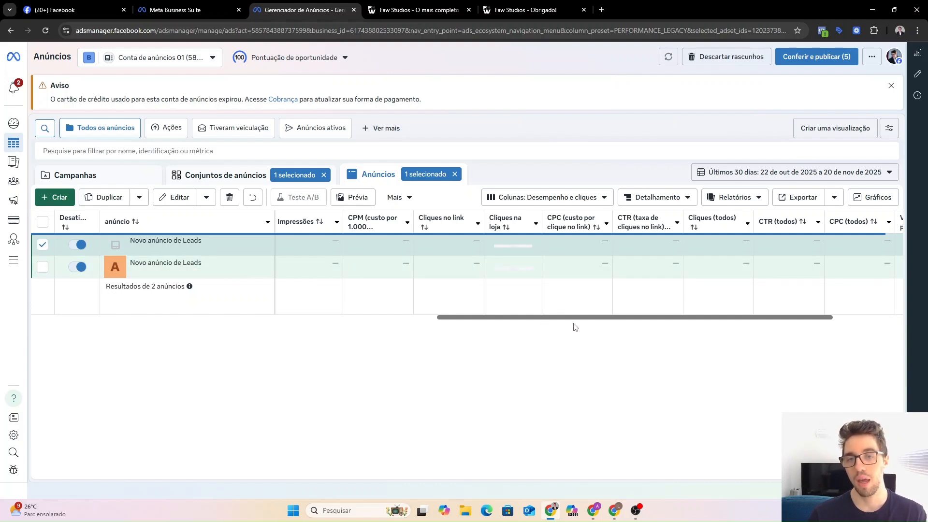
pyautogui.moveTo(573, 318); pyautogui.dragTo(581, 322)
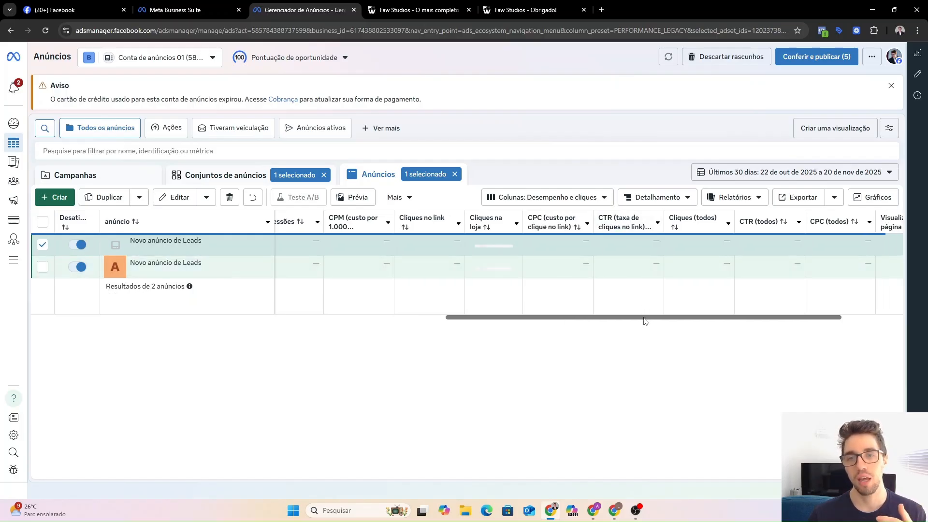
pyautogui.moveTo(645, 321); pyautogui.dragTo(286, 327)
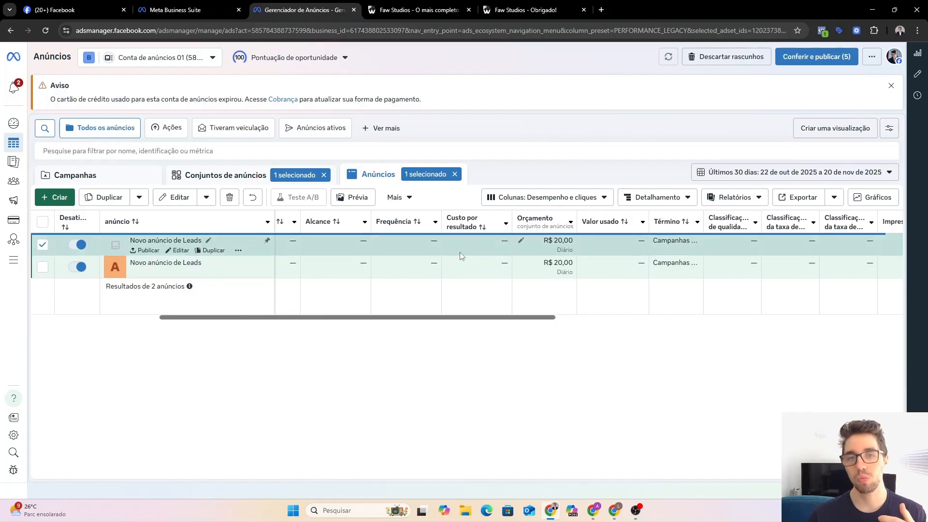
pyautogui.moveTo(489, 321); pyautogui.dragTo(449, 321)
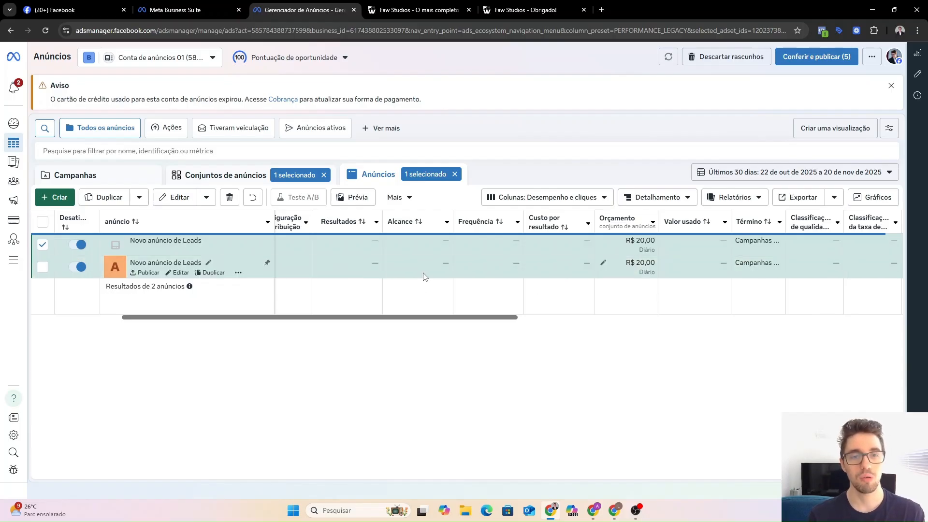
pyautogui.hscroll(-1, 487, 319)
pyautogui.hscroll(-1, 487, 322)
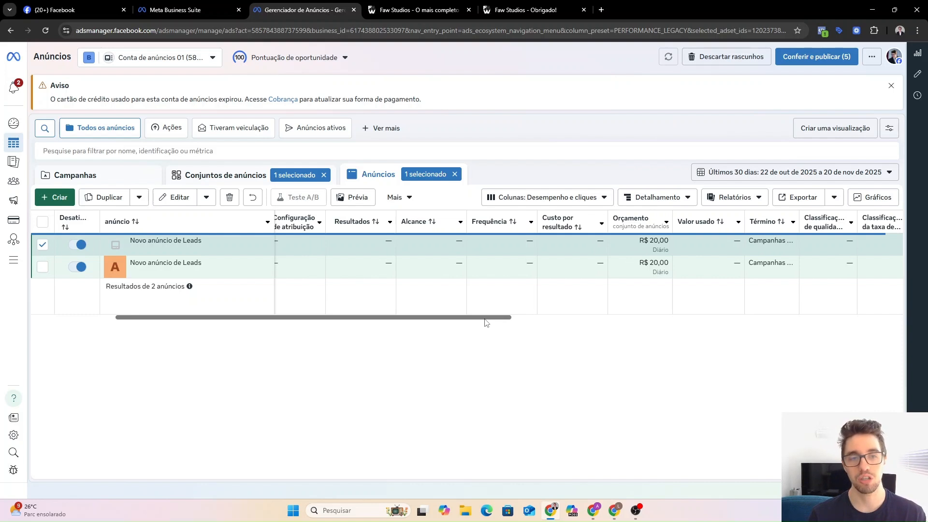
pyautogui.hscroll(1, 488, 323)
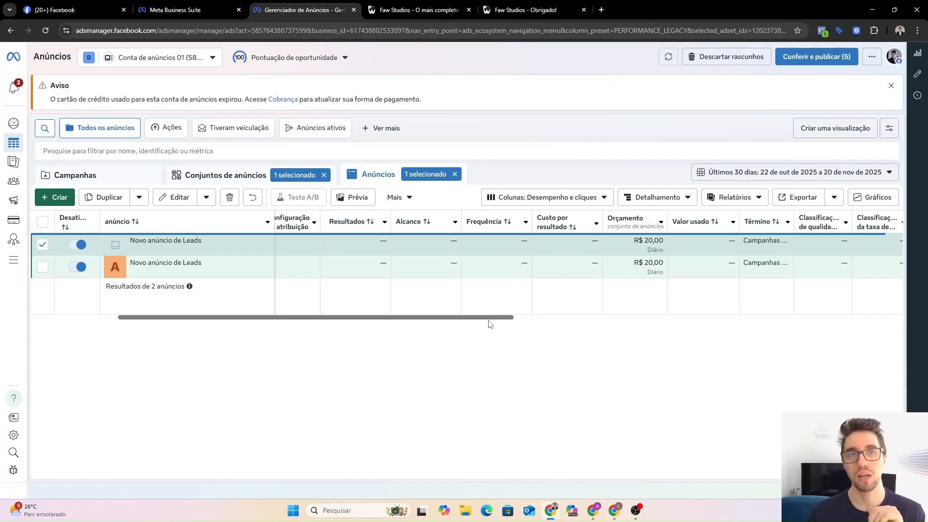
pyautogui.moveTo(490, 324); pyautogui.dragTo(796, 328)
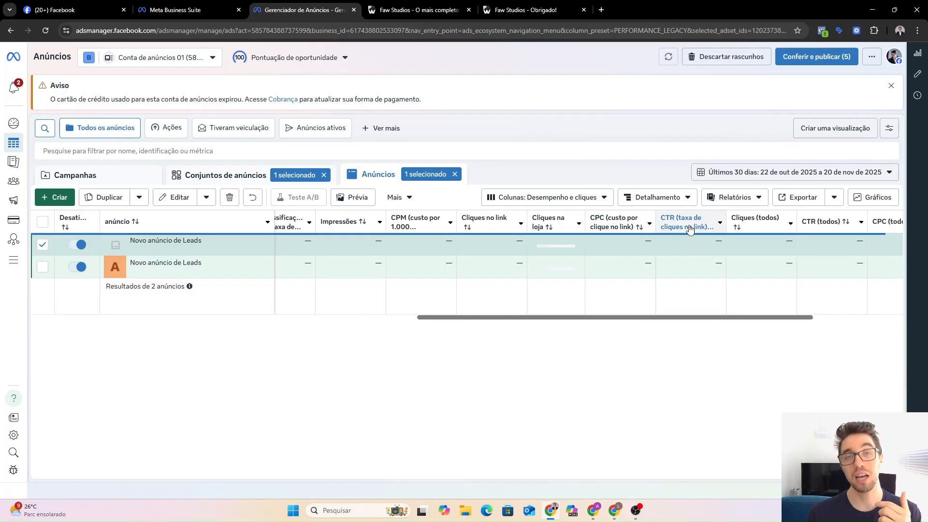
pyautogui.moveTo(686, 318); pyautogui.dragTo(818, 319)
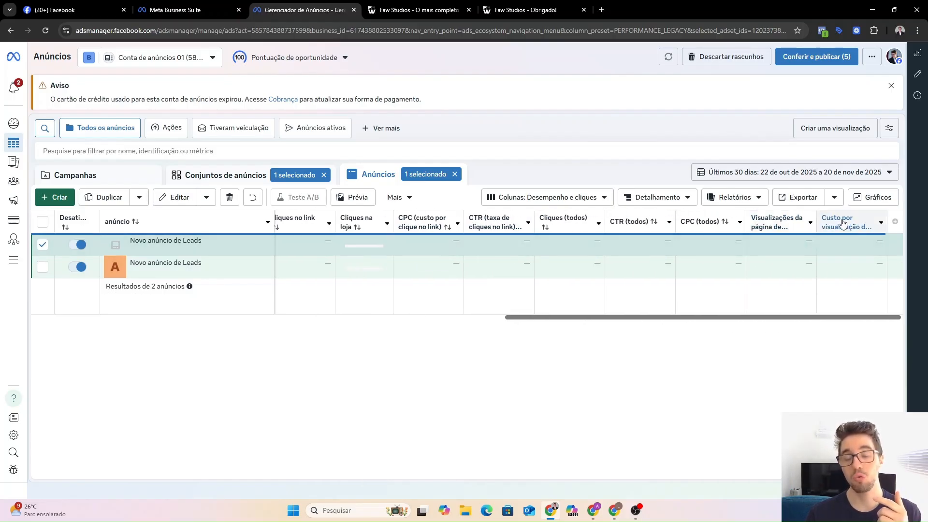
pyautogui.moveTo(835, 317); pyautogui.dragTo(627, 340)
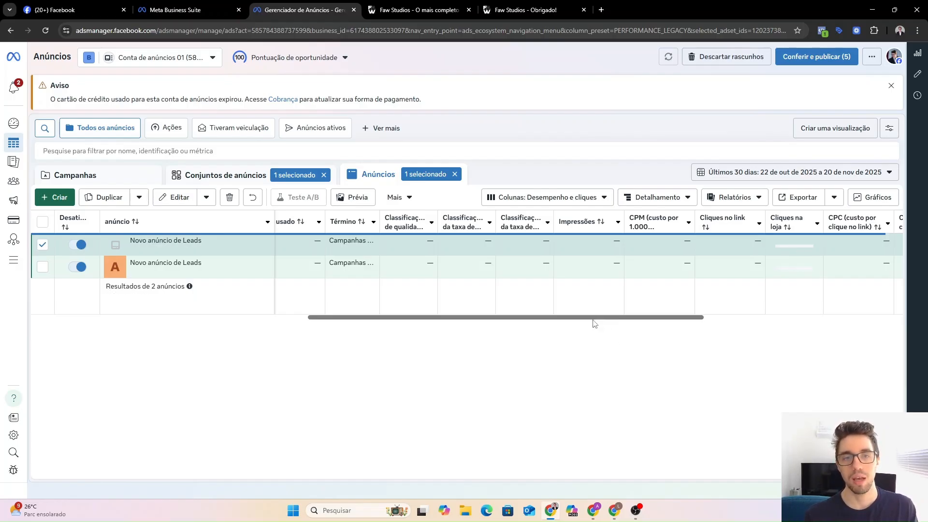
pyautogui.moveTo(597, 317); pyautogui.dragTo(296, 313)
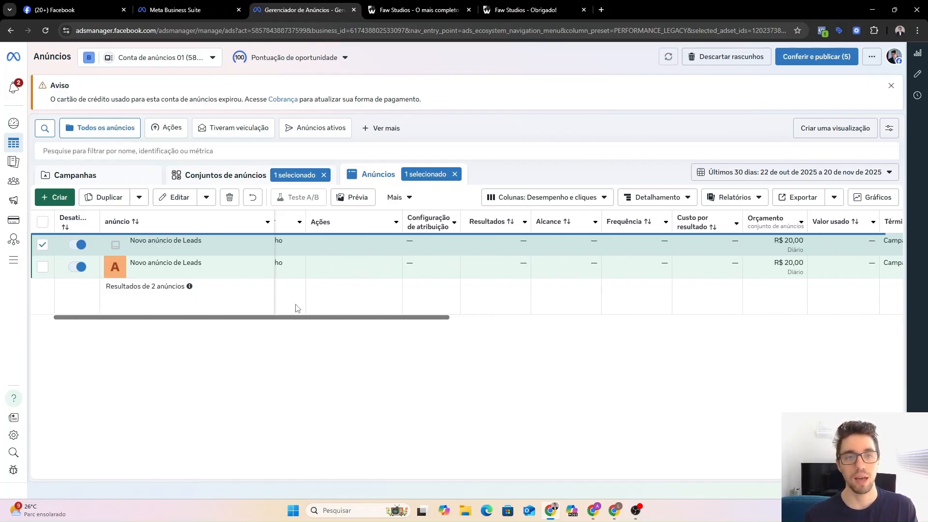
# Clear the Anúncios '1 selecionado' filter and the Conjuntos de anúncios filter to list all campaigns.
pyautogui.click(455, 175)
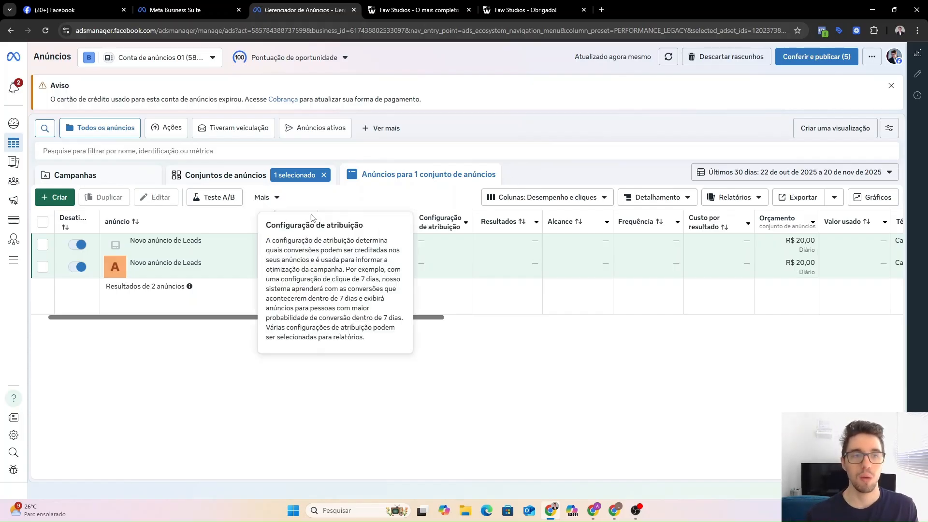
pyautogui.click(324, 175)
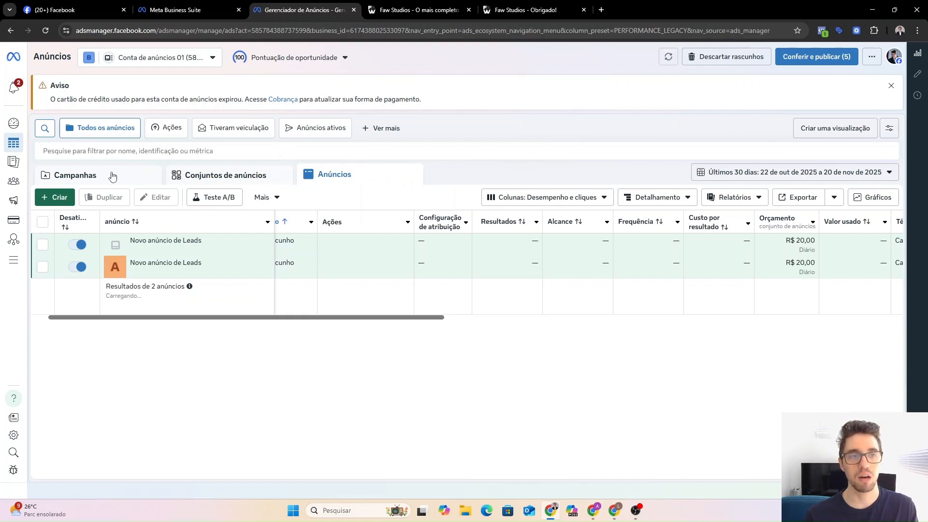